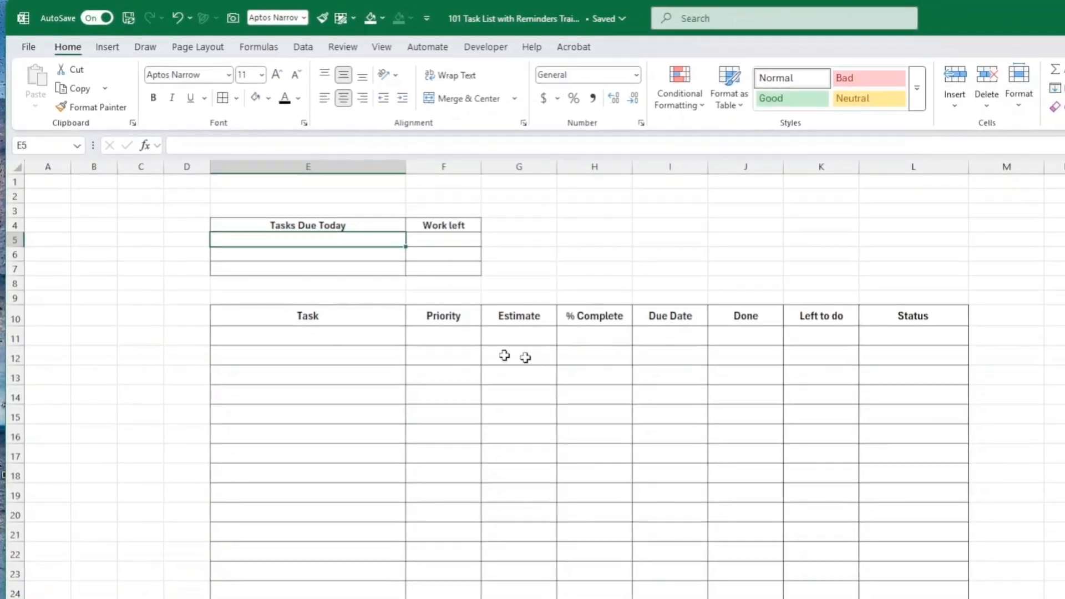
# Enter "Task 1" as the first entry in the Task column, in cell E11.
pyautogui.click(337, 337)
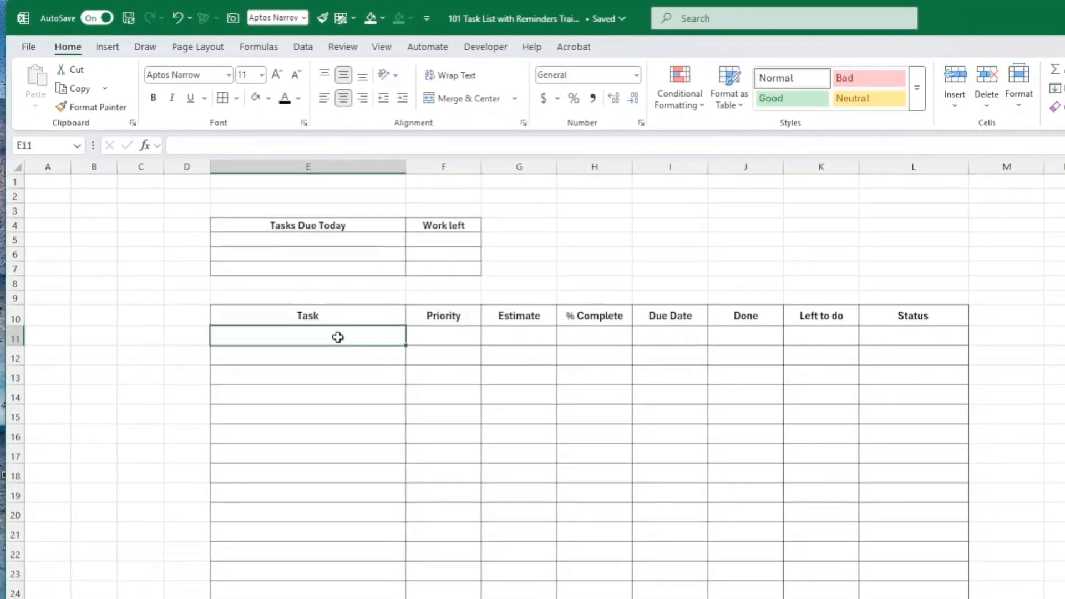
pyautogui.write('Task')
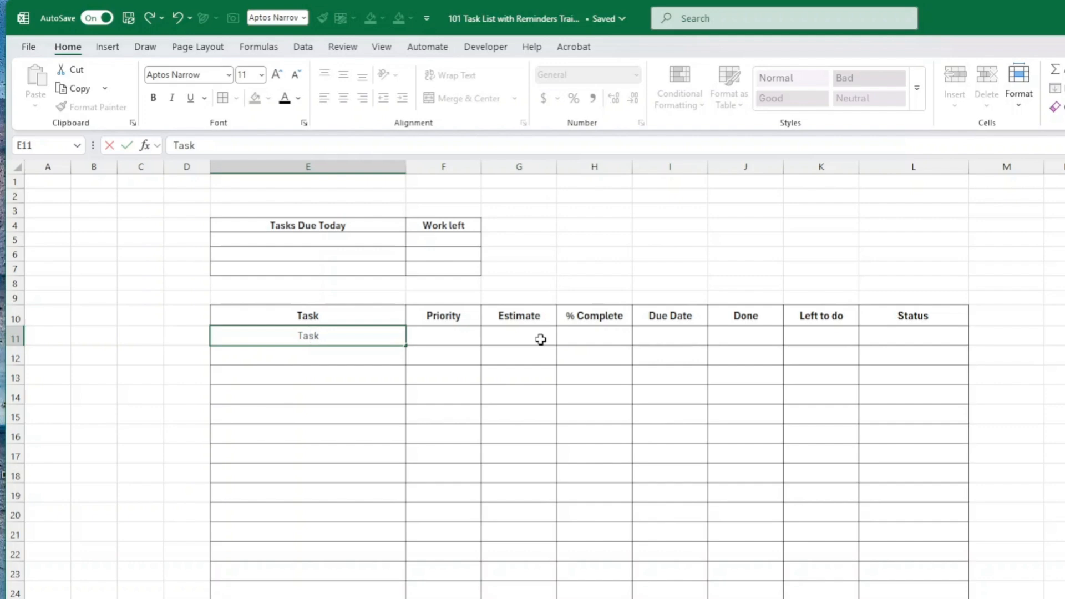
pyautogui.write(' !')
pyautogui.press('Return')
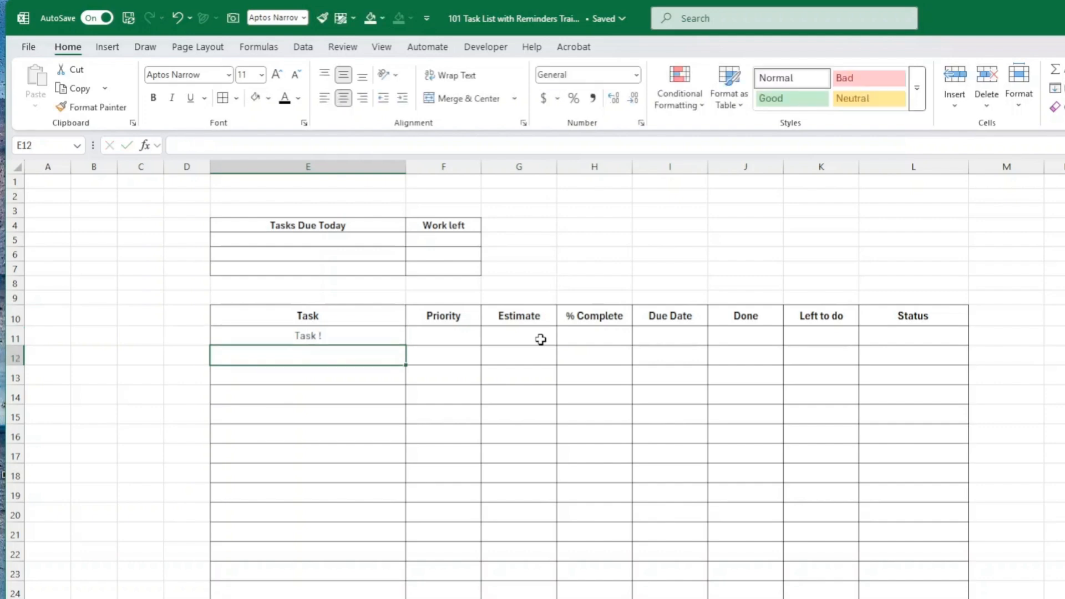
pyautogui.press('Up')
pyautogui.press('Right')
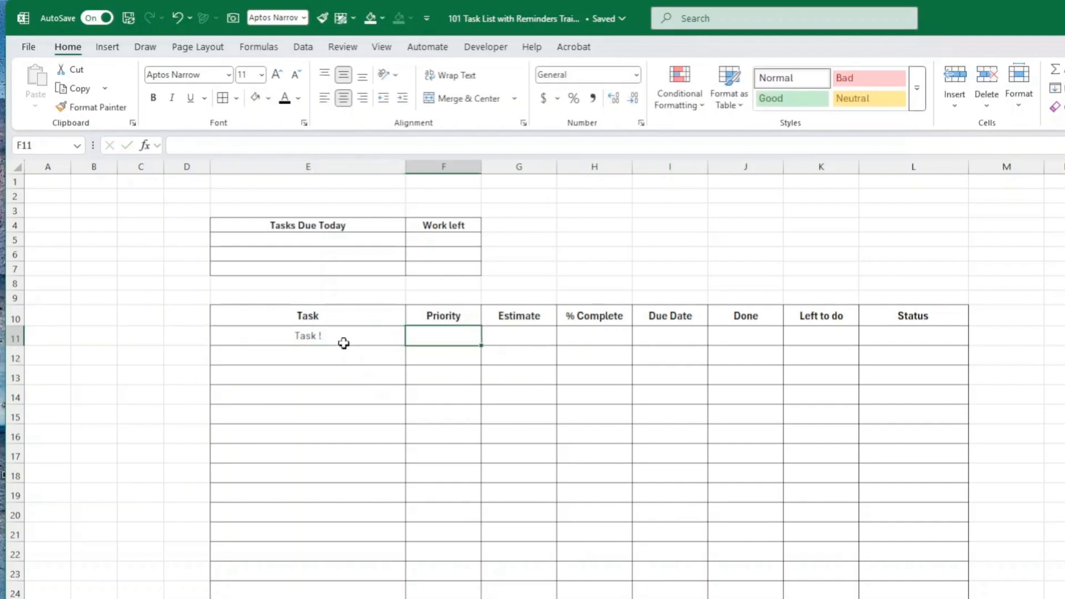
pyautogui.click(338, 335)
pyautogui.doubleClick(340, 334)
pyautogui.press('BackSpace')
pyautogui.write('1')
pyautogui.press('Return')
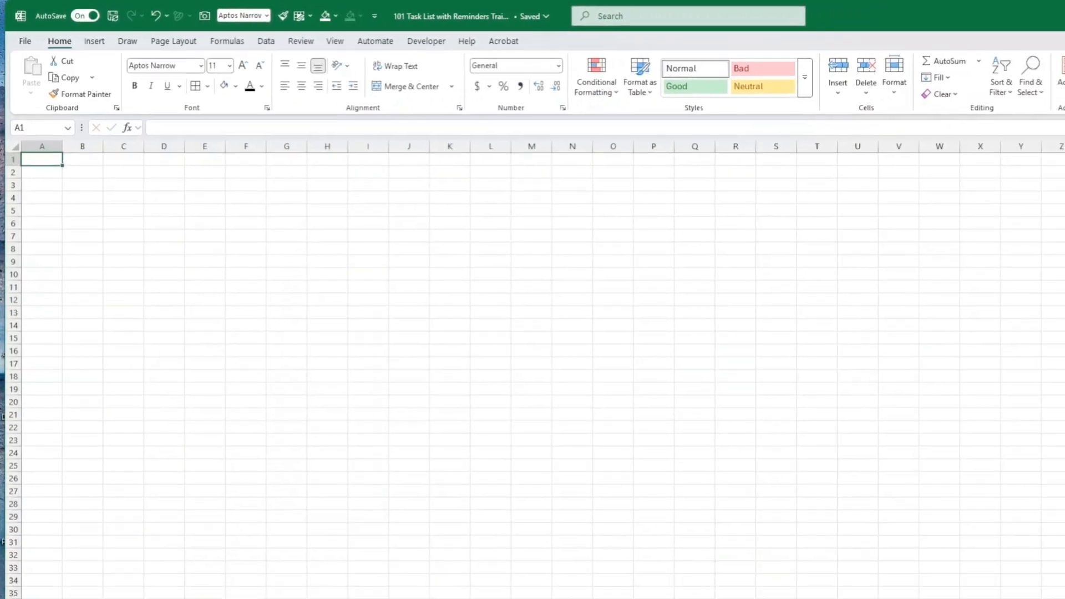
# List the priority options Low, Medium and High in cells D4 to D6 of Sheet2.
pyautogui.click(163, 197)
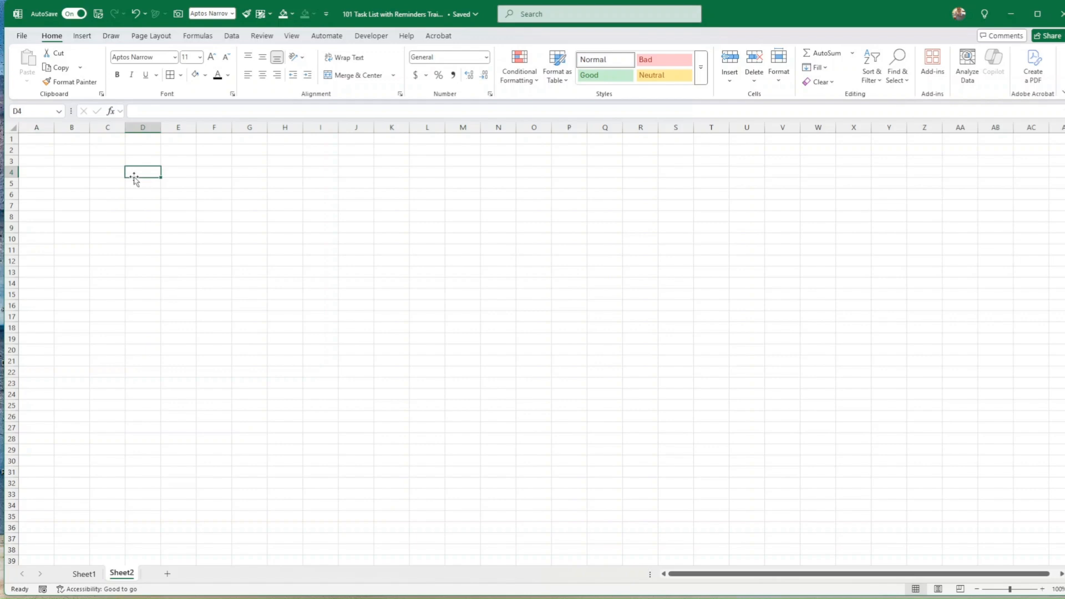
pyautogui.write('Low')
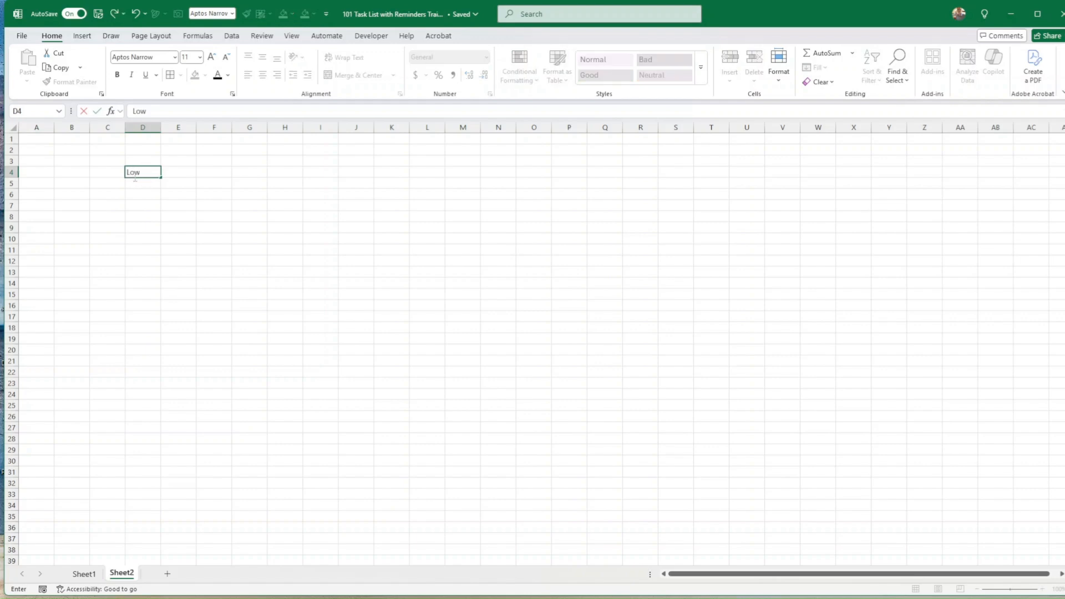
pyautogui.press('Return')
pyautogui.write('Medium')
pyautogui.press('Return')
pyautogui.write('High')
pyautogui.press('Return')
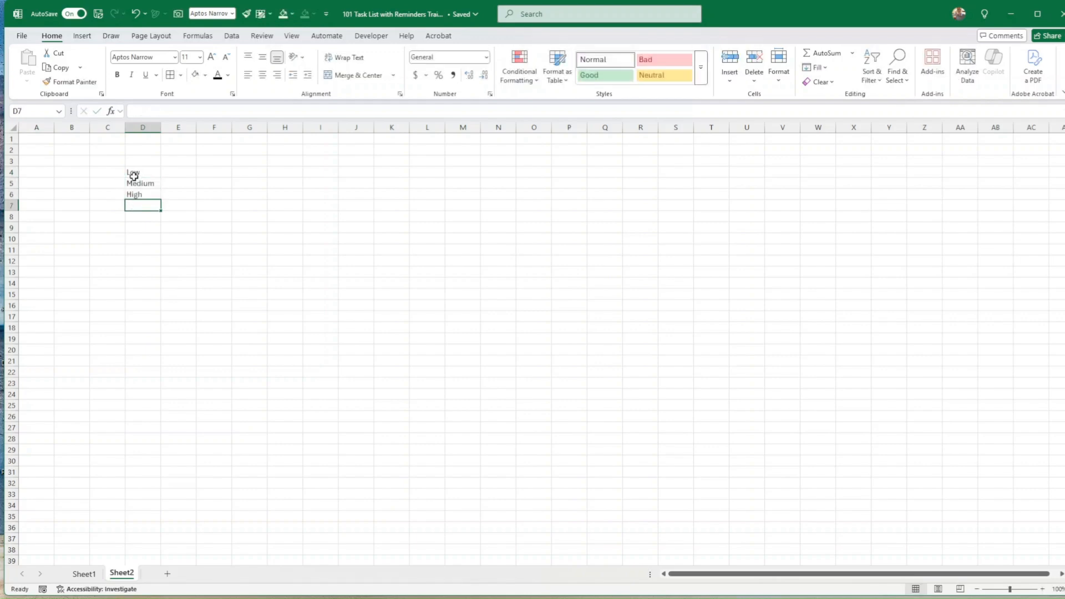
# Add list data validation to Priority cell F11 on Sheet1, using Sheet2!$D$4:$D$6 as the source.
pyautogui.click(84, 574)
pyautogui.click(338, 255)
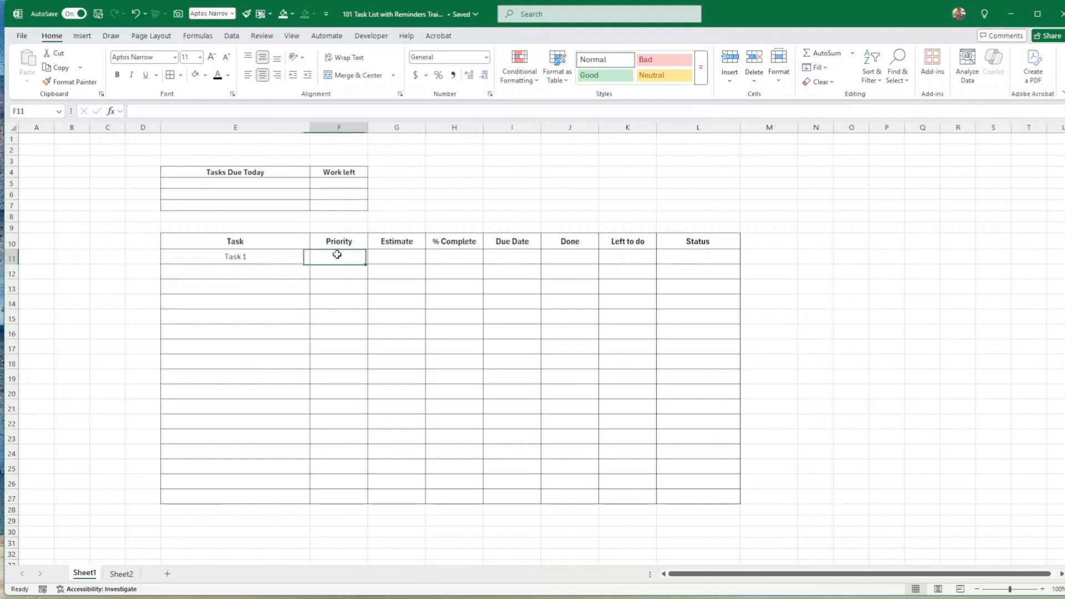
pyautogui.click(232, 36)
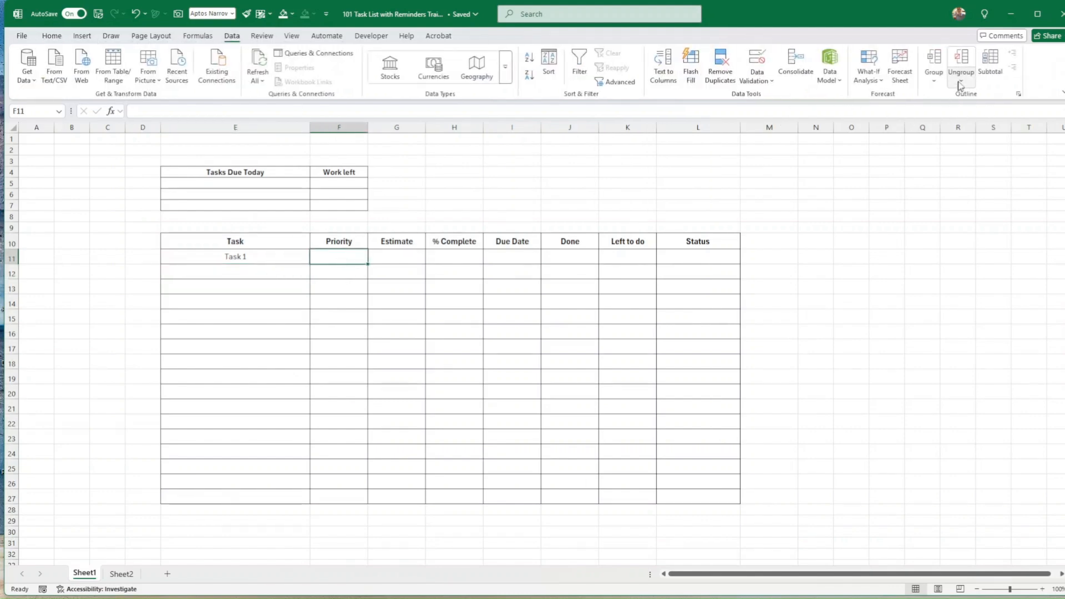
pyautogui.click(756, 80)
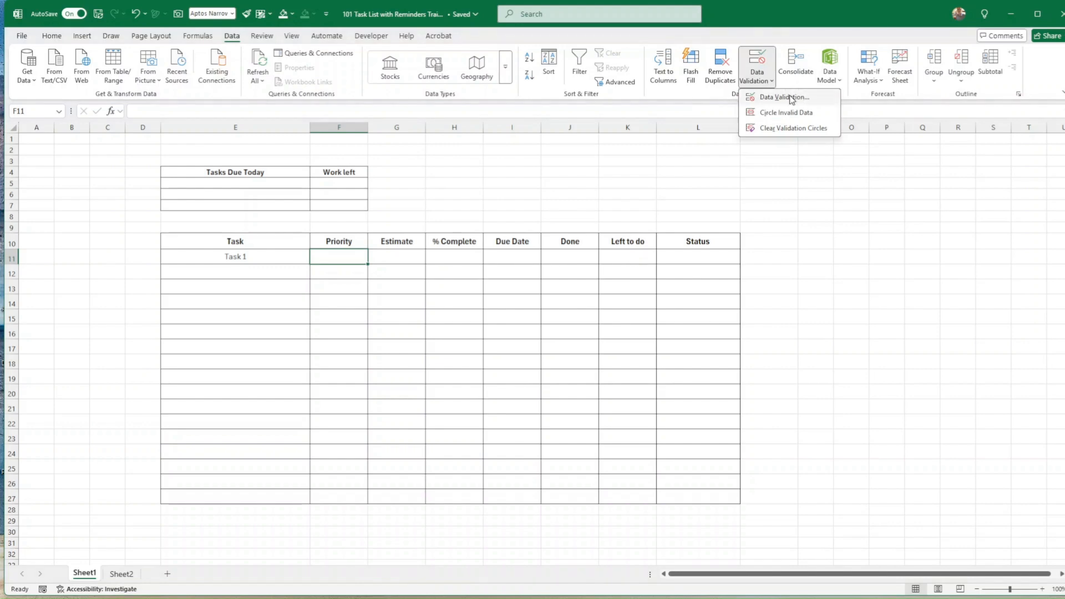
pyautogui.click(776, 101)
pyautogui.click(827, 234)
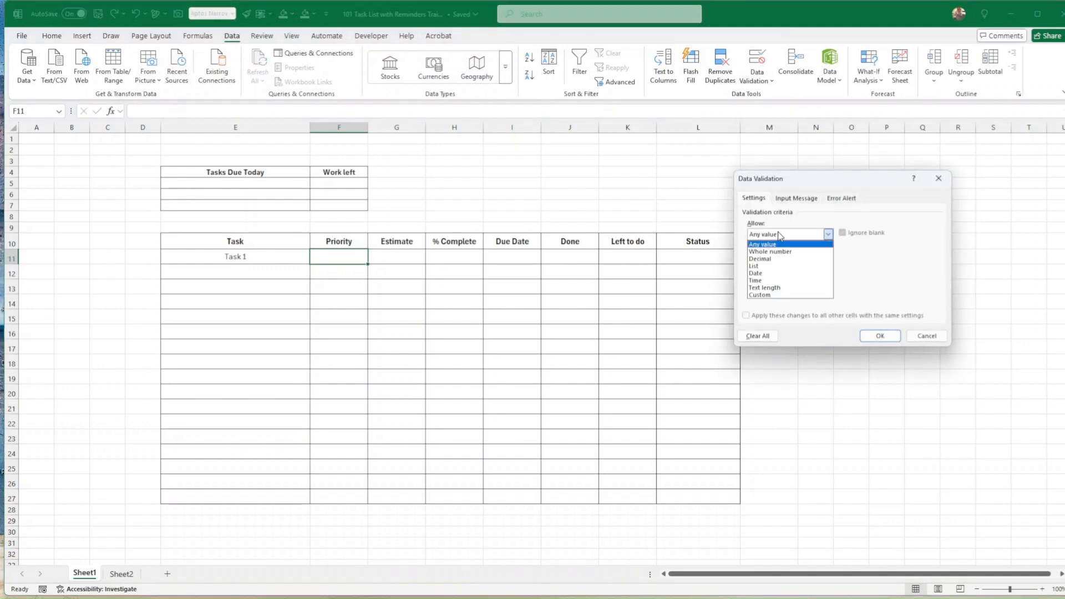
pyautogui.click(784, 269)
pyautogui.click(767, 280)
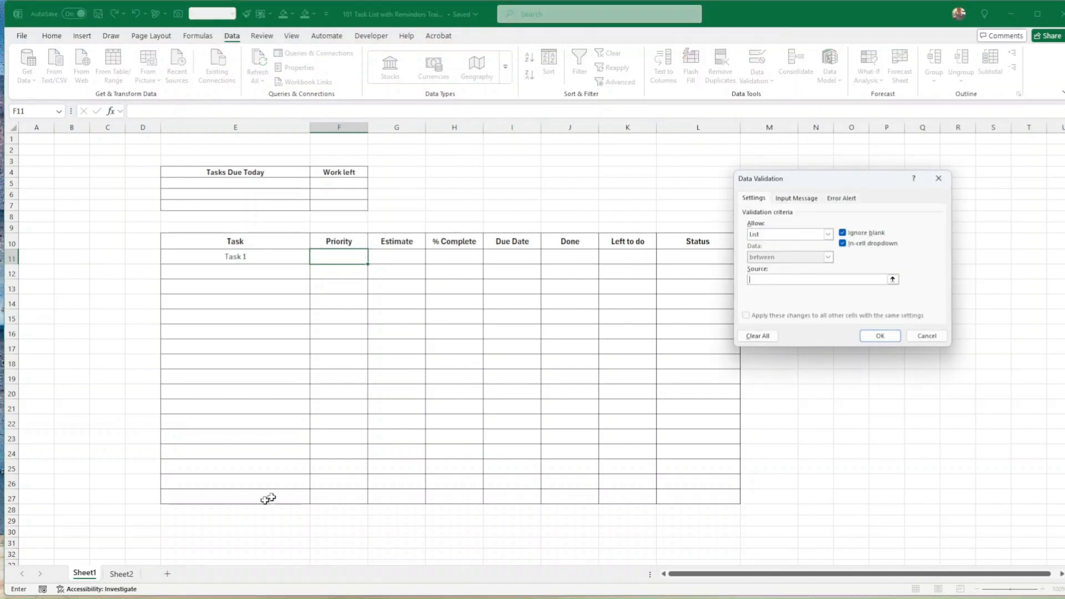
pyautogui.click(122, 575)
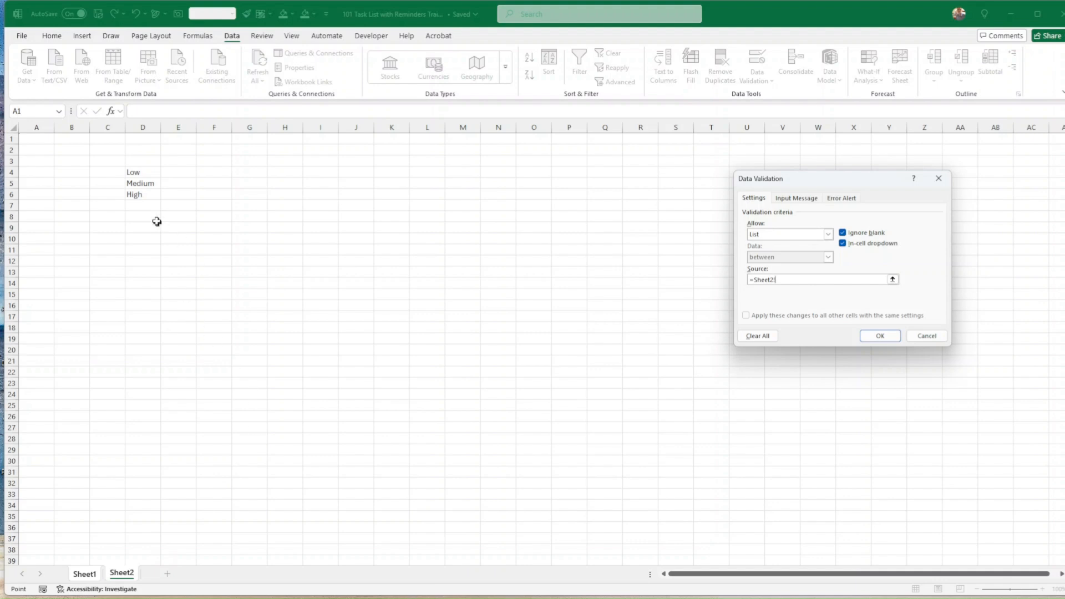
pyautogui.moveTo(141, 172); pyautogui.dragTo(139, 194)
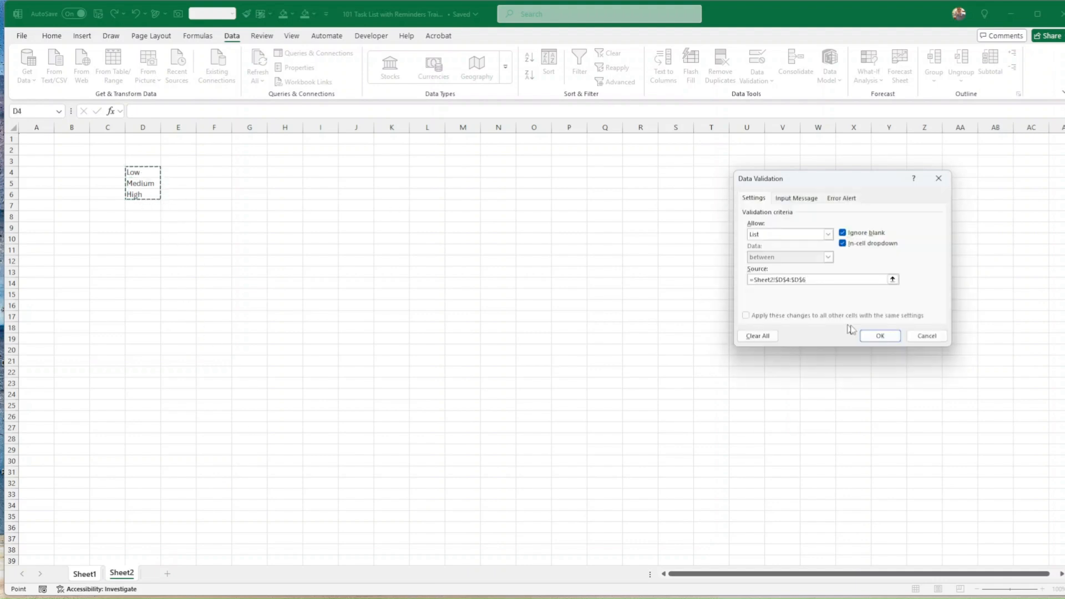
pyautogui.click(877, 336)
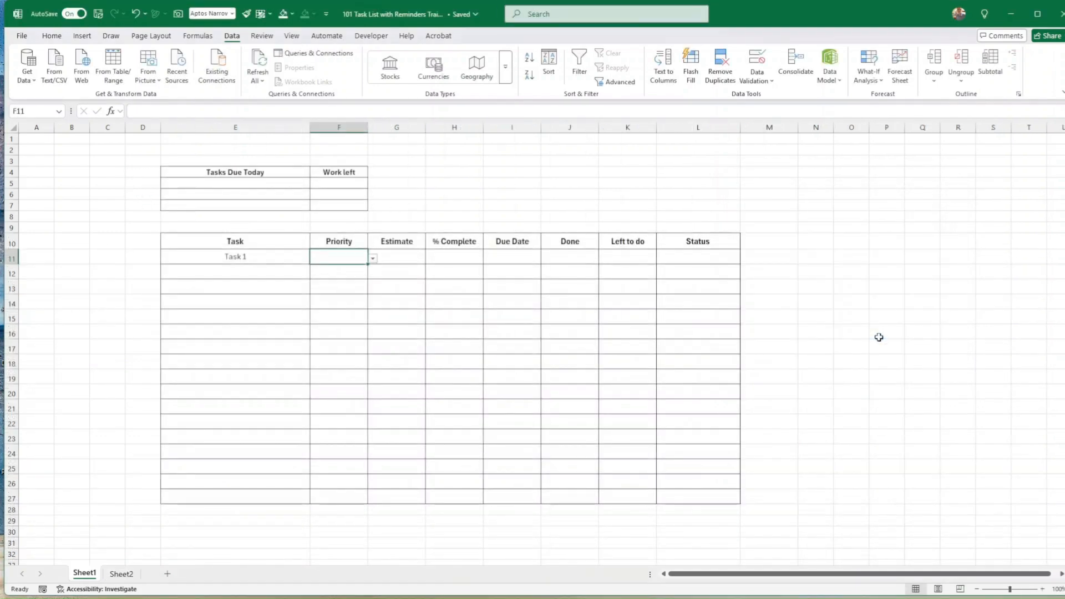
# Check the priority options in F11 and copy the drop-down down the Priority column through row 27.
pyautogui.click(373, 259)
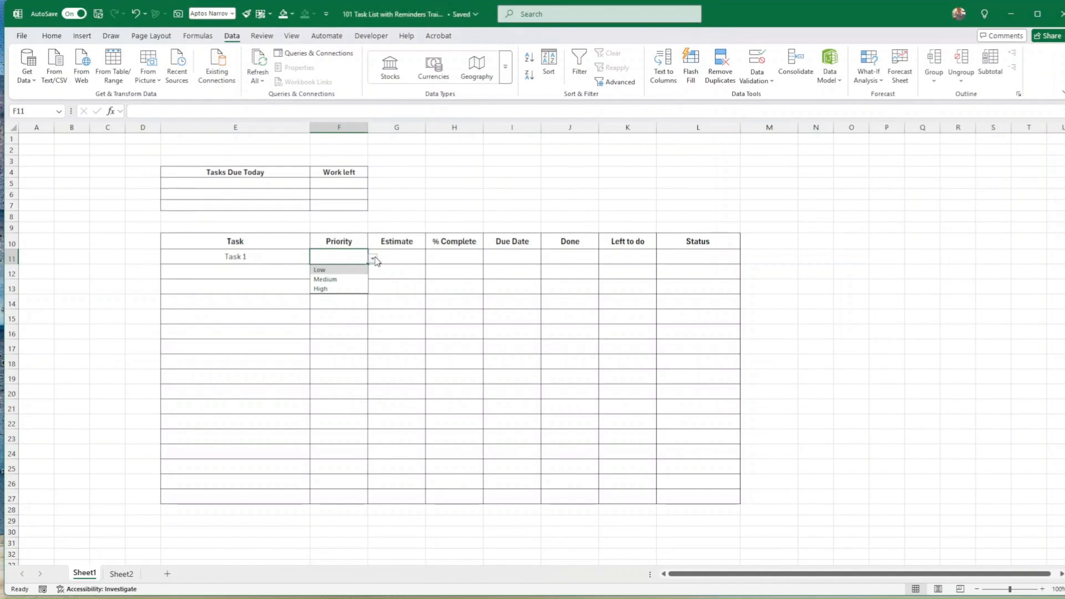
pyautogui.click(373, 259)
pyautogui.moveTo(368, 264); pyautogui.dragTo(371, 505)
pyautogui.click(349, 295)
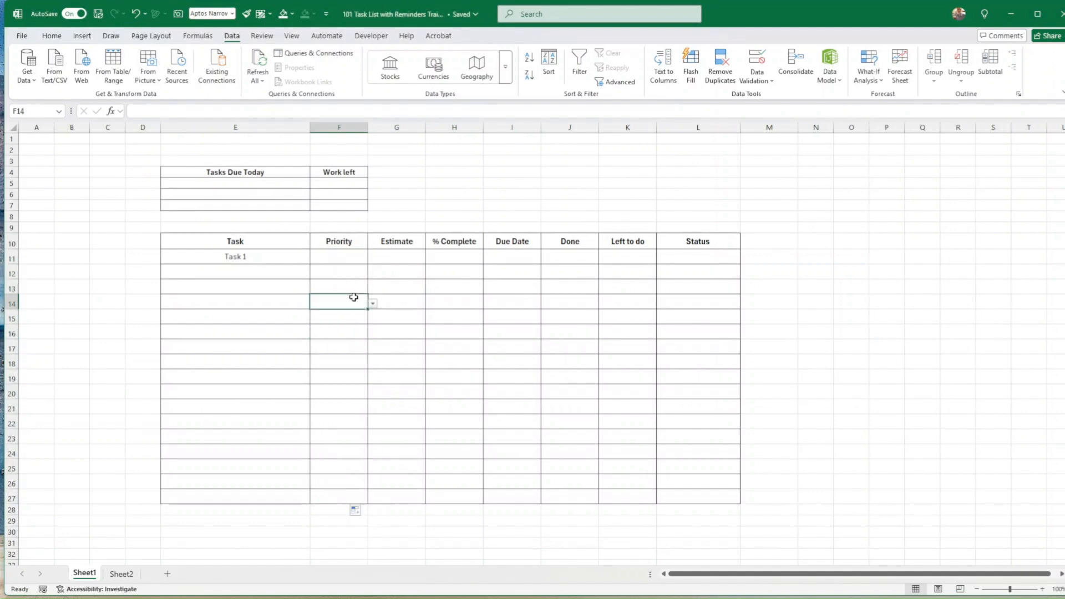
pyautogui.click(342, 277)
# Set Task 1's priority to Low and its estimate to 10.
pyautogui.click(344, 254)
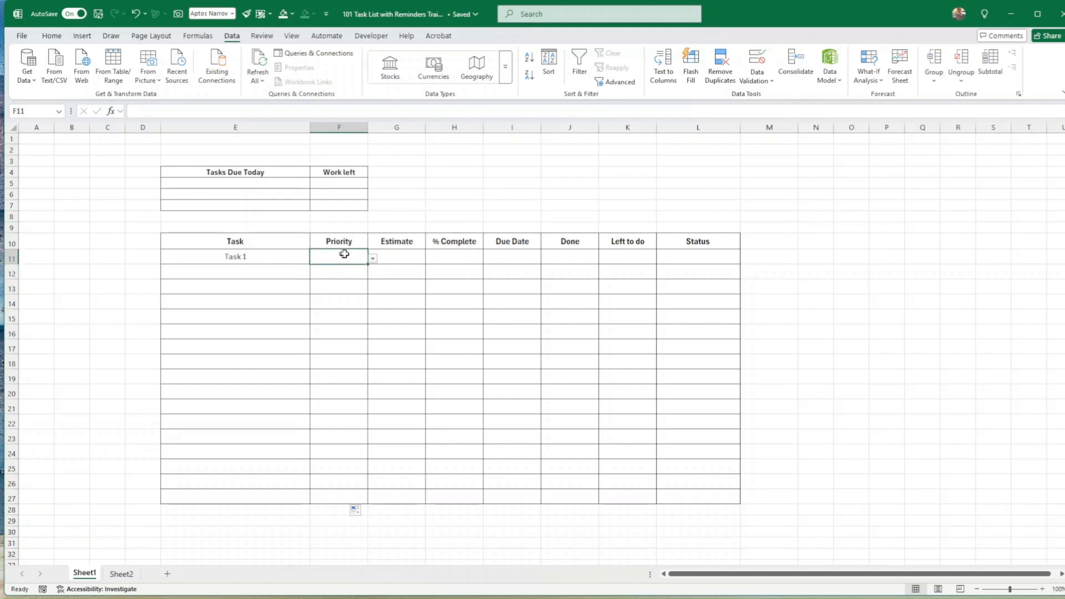
pyautogui.click(373, 259)
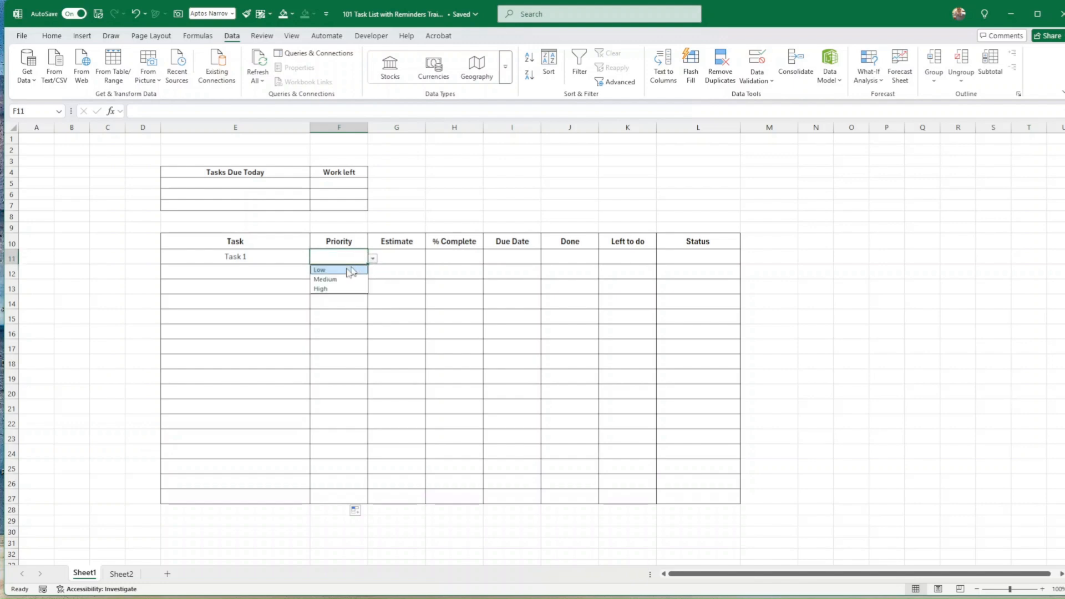
pyautogui.click(342, 270)
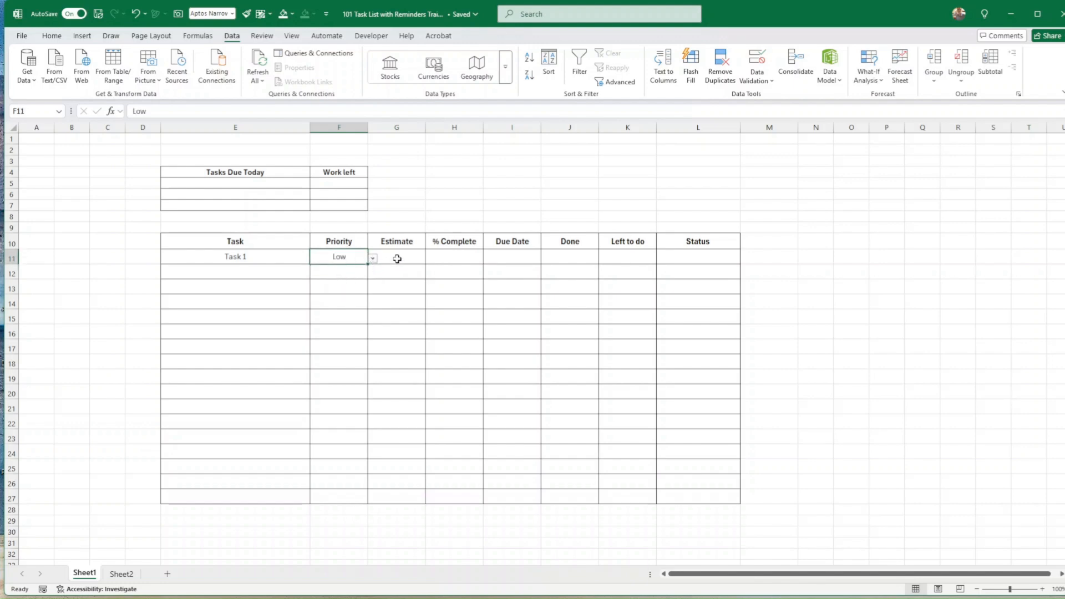
pyautogui.click(398, 259)
pyautogui.write('10')
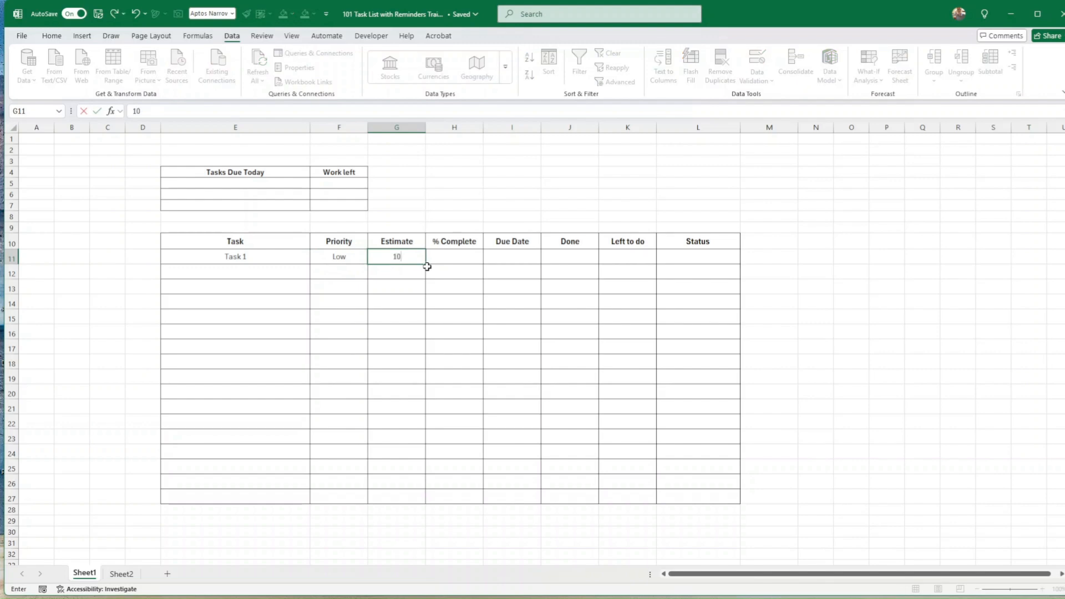
pyautogui.press('Tab')
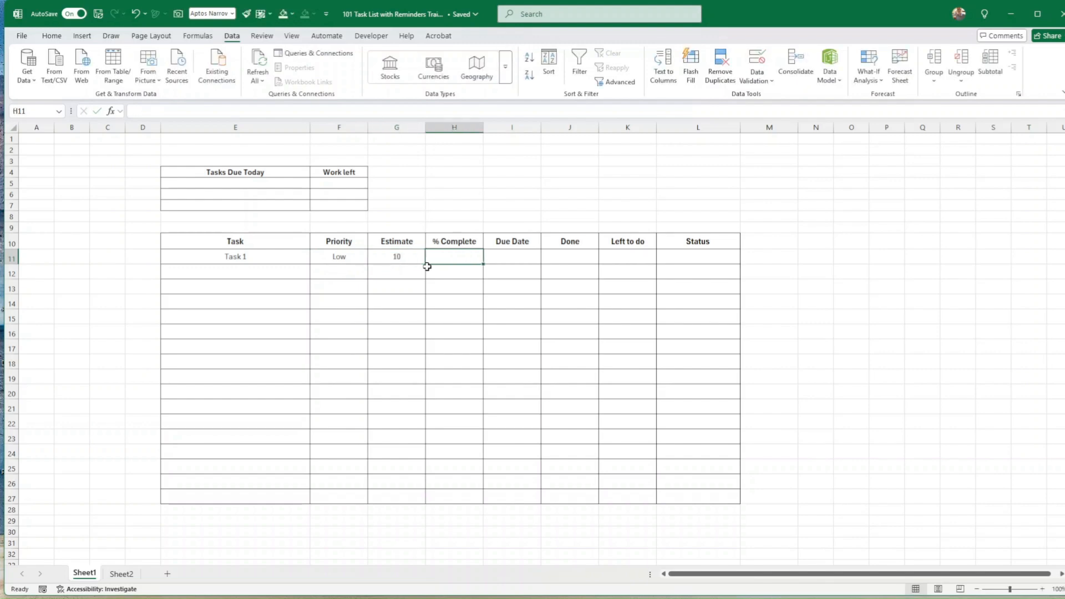
# Enter 50% as Task 1's completion percentage and 1/8 as its due date.
pyautogui.write('50')
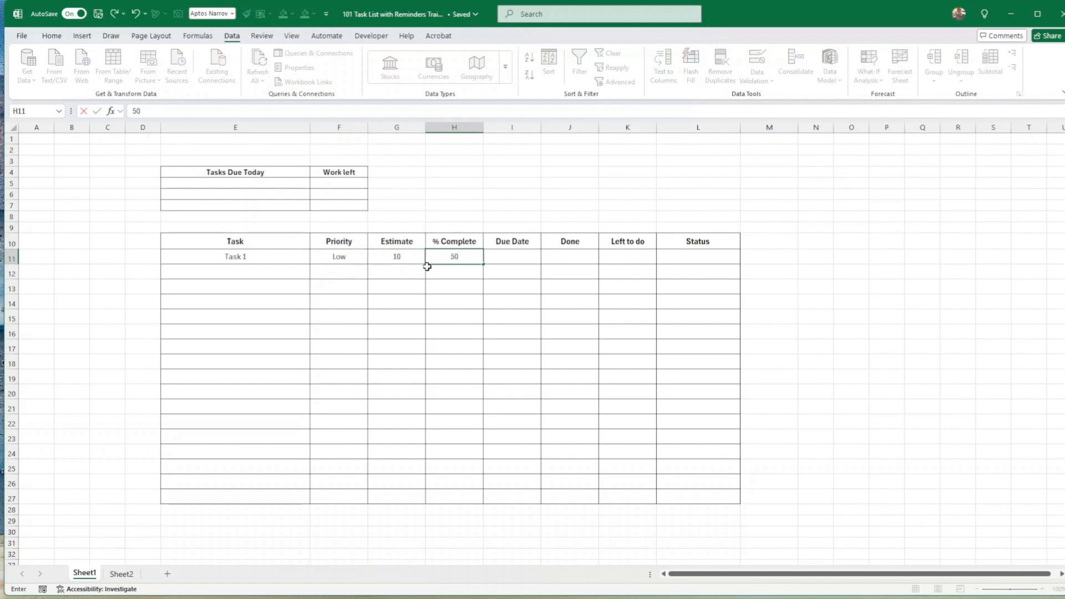
pyautogui.write('%')
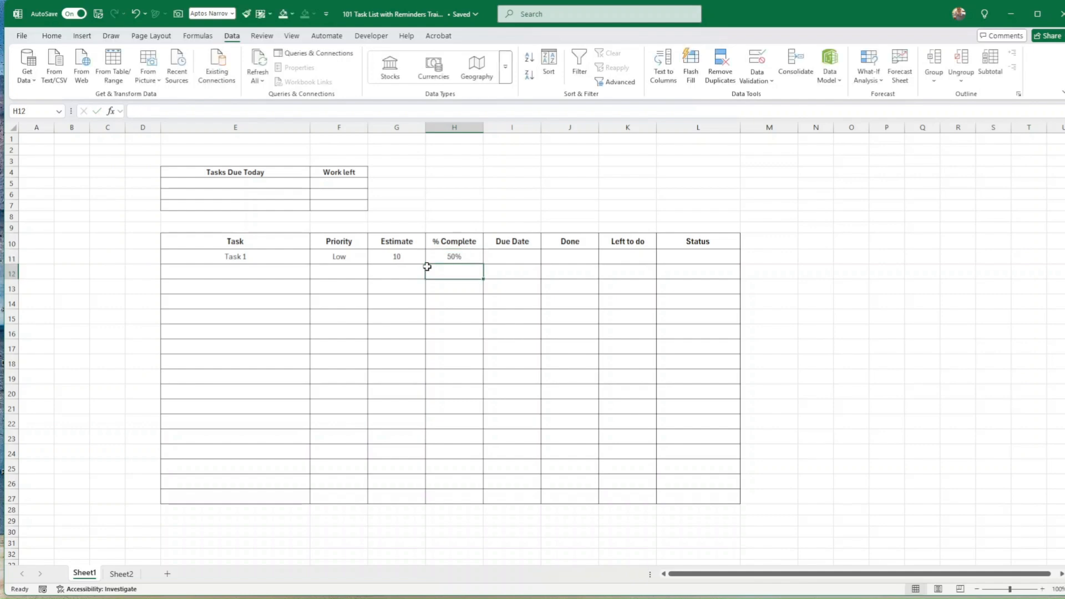
pyautogui.press('Tab')
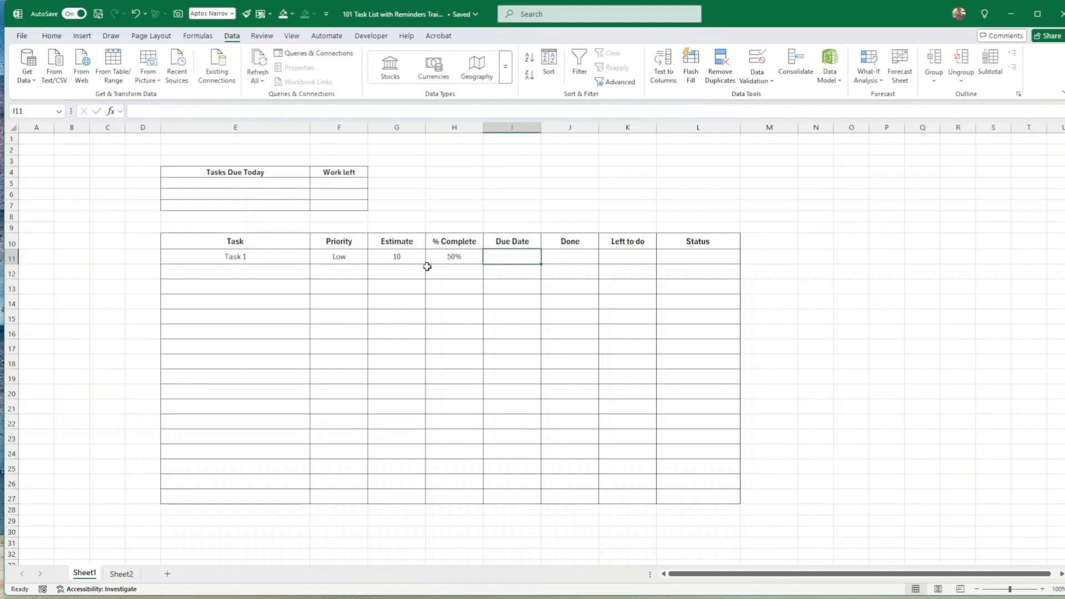
pyautogui.write('1')
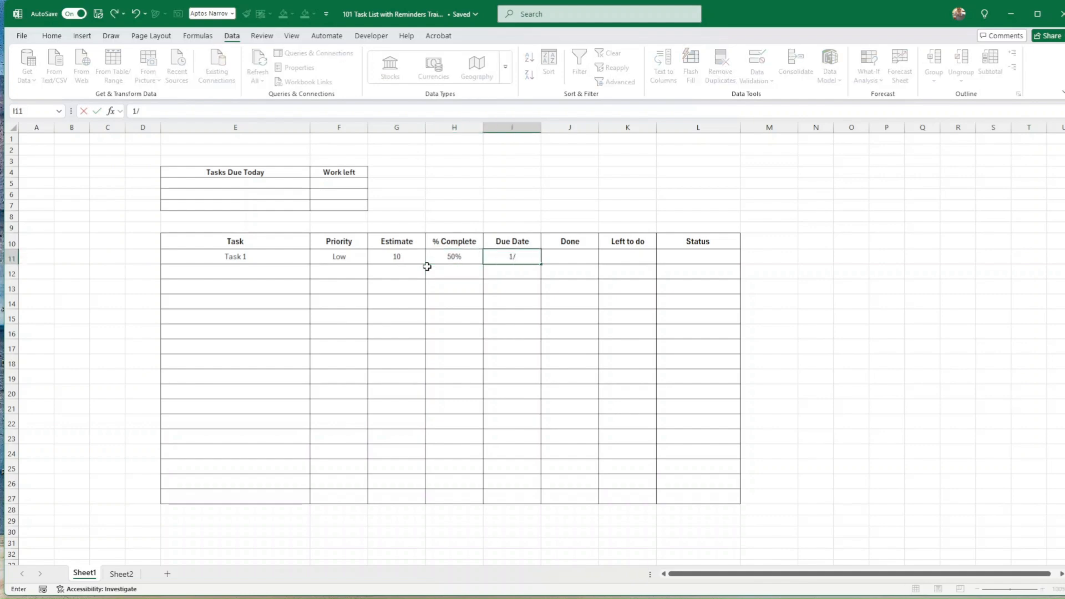
pyautogui.write('/8')
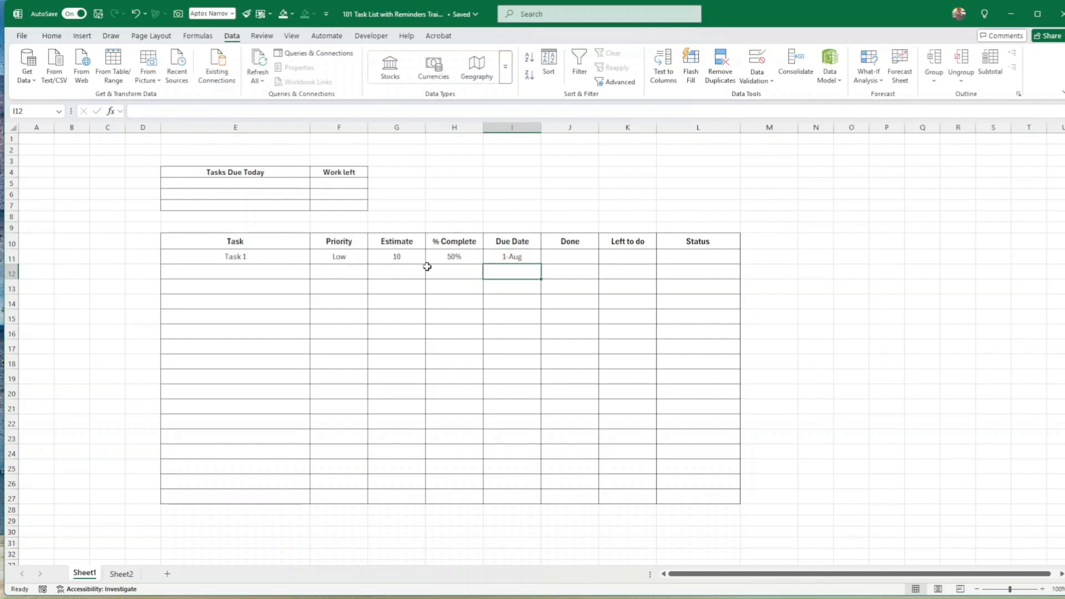
pyautogui.press('Tab')
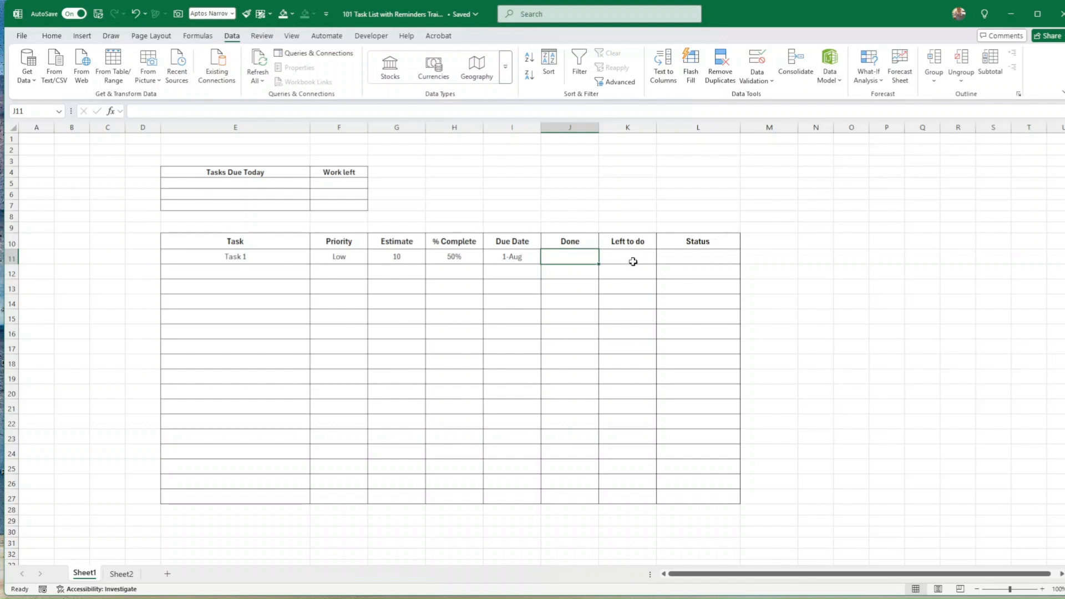
# Calculate Task 1's Done value in J11 as estimate times percent complete, with the formula =G11*H11.
pyautogui.write('=')
pyautogui.press('Left')
pyautogui.press('Left')
pyautogui.press('Left')
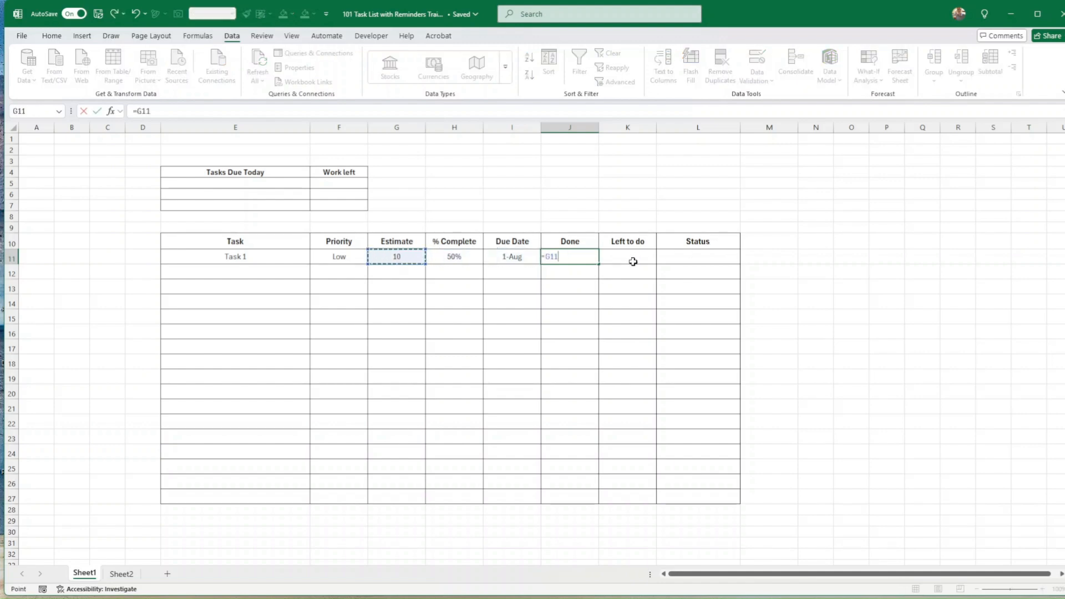
pyautogui.write('*')
pyautogui.press('Left')
pyautogui.press('Left')
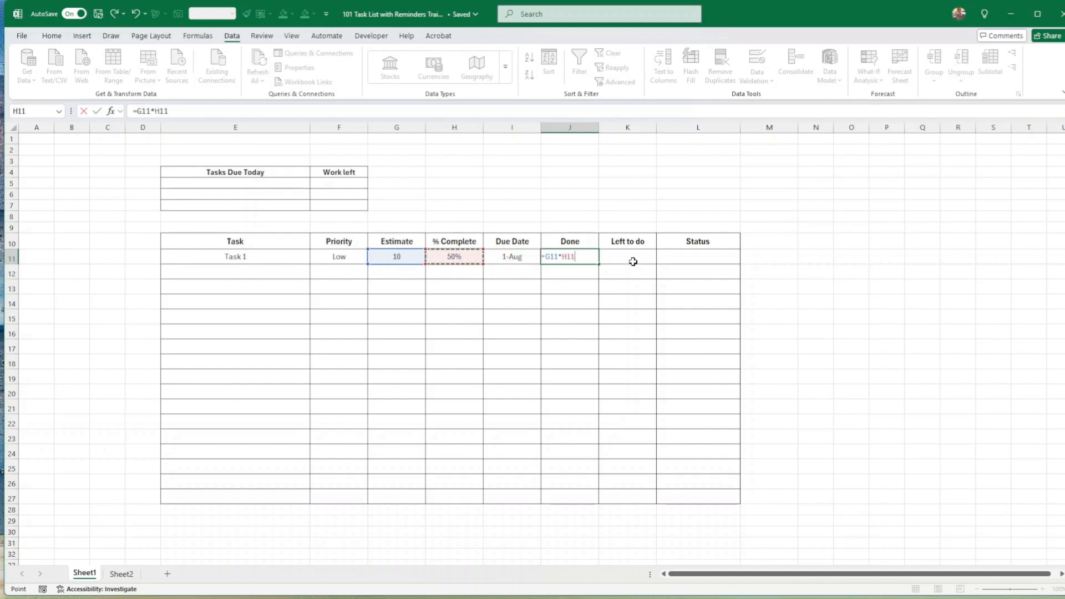
pyautogui.press('Return')
# Change Task 1's completion percentage in H11 to 20%.
pyautogui.press('Up')
pyautogui.press('Left')
pyautogui.press('Left')
pyautogui.write('20')
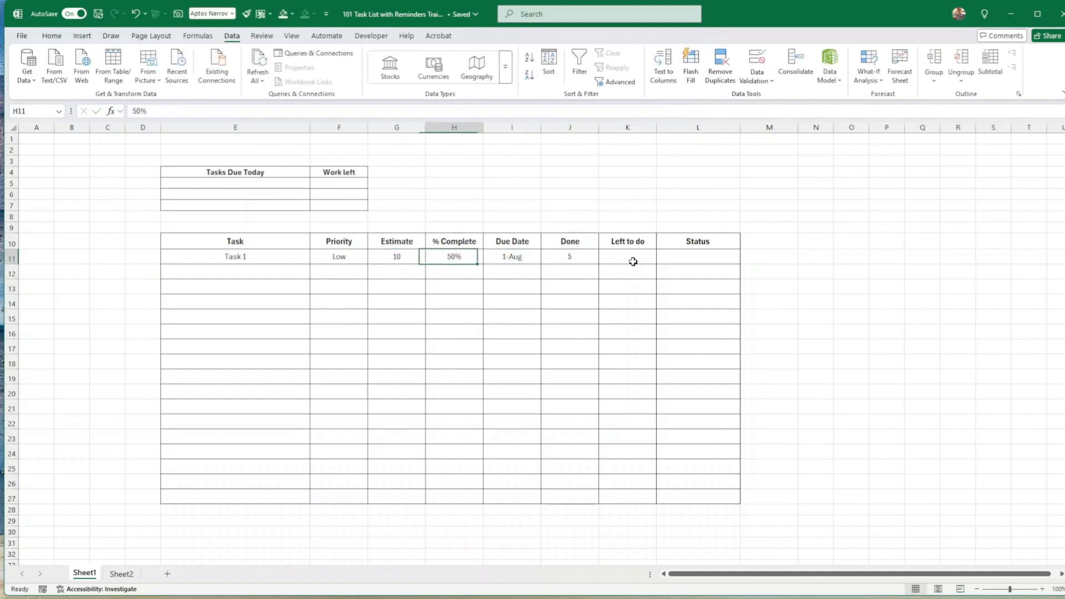
pyautogui.press('Return')
# Calculate Task 1's Left to do value in K11 as estimate minus done, with the formula =G11-J11.
pyautogui.press('Up')
pyautogui.press('Right')
pyautogui.press('Right')
pyautogui.press('Right')
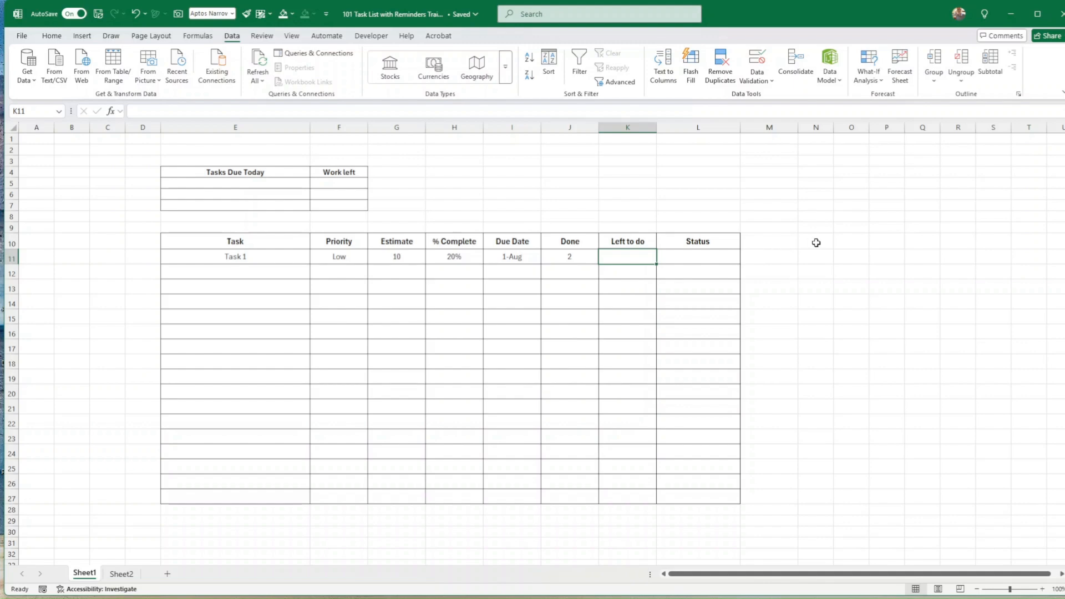
pyautogui.write('=')
pyautogui.press('Left')
pyautogui.press('Left')
pyautogui.press('Left')
pyautogui.press('Left')
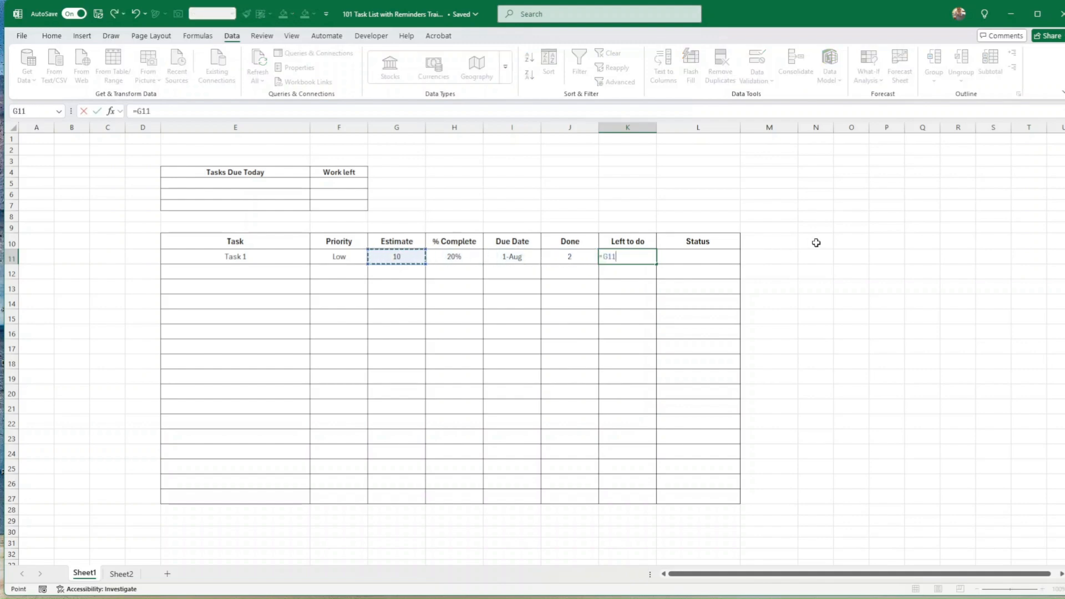
pyautogui.write('-')
pyautogui.press('Left')
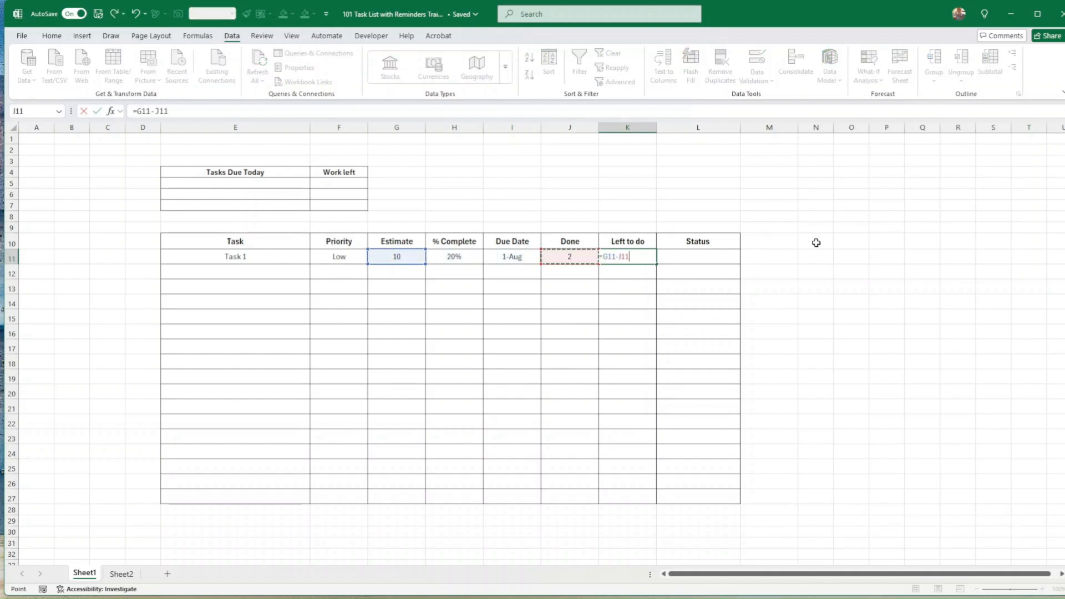
pyautogui.press('Return')
pyautogui.press('Up')
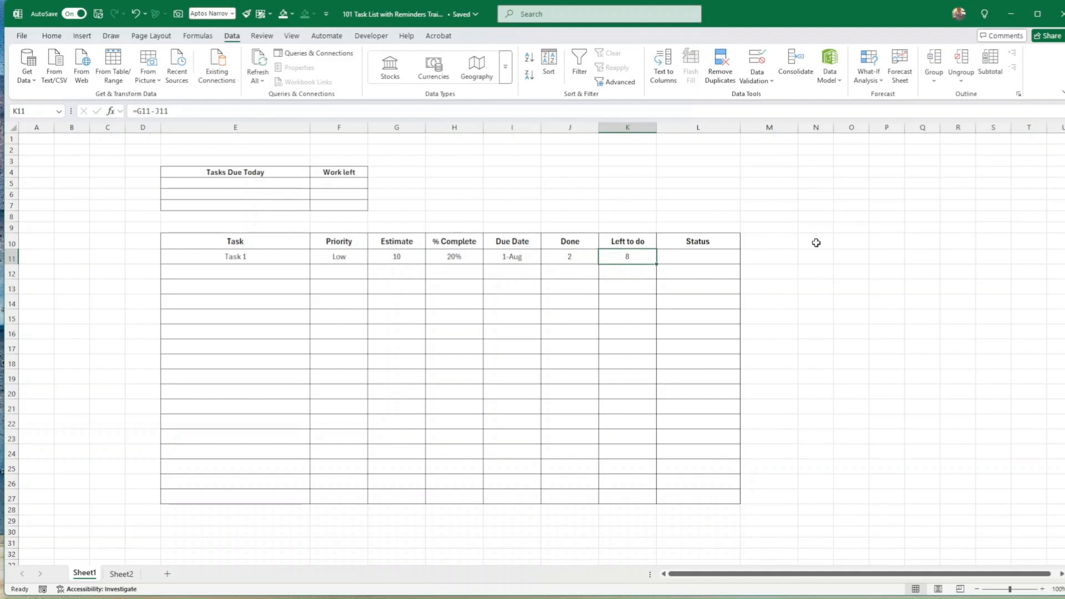
# Merge and center K4:L5 and K6:L7 into two separate cells above the task table.
pyautogui.press('Right')
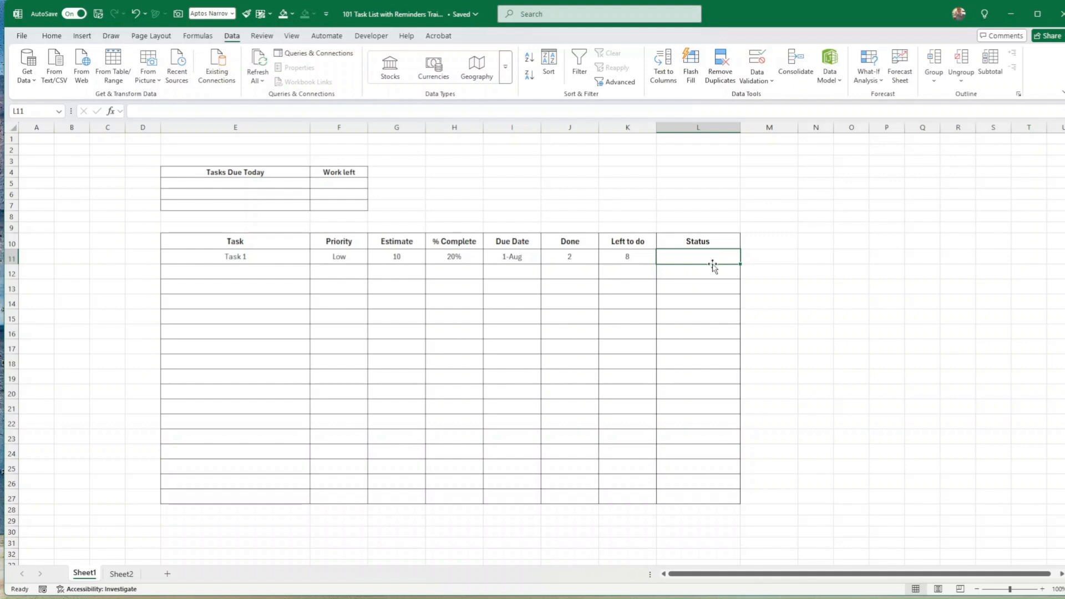
pyautogui.click(671, 205)
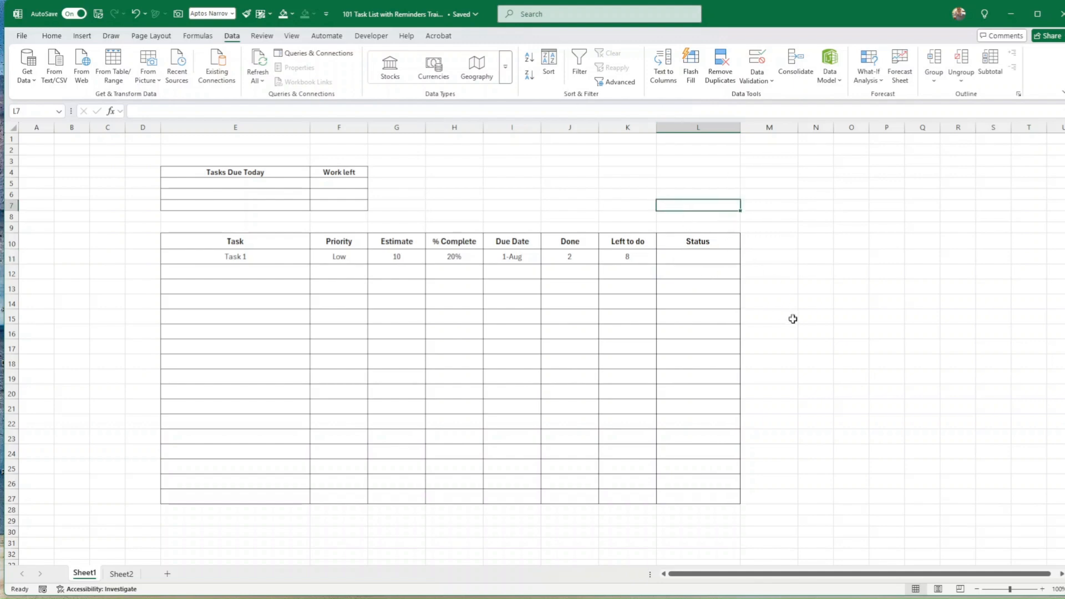
pyautogui.moveTo(637, 177); pyautogui.dragTo(708, 185)
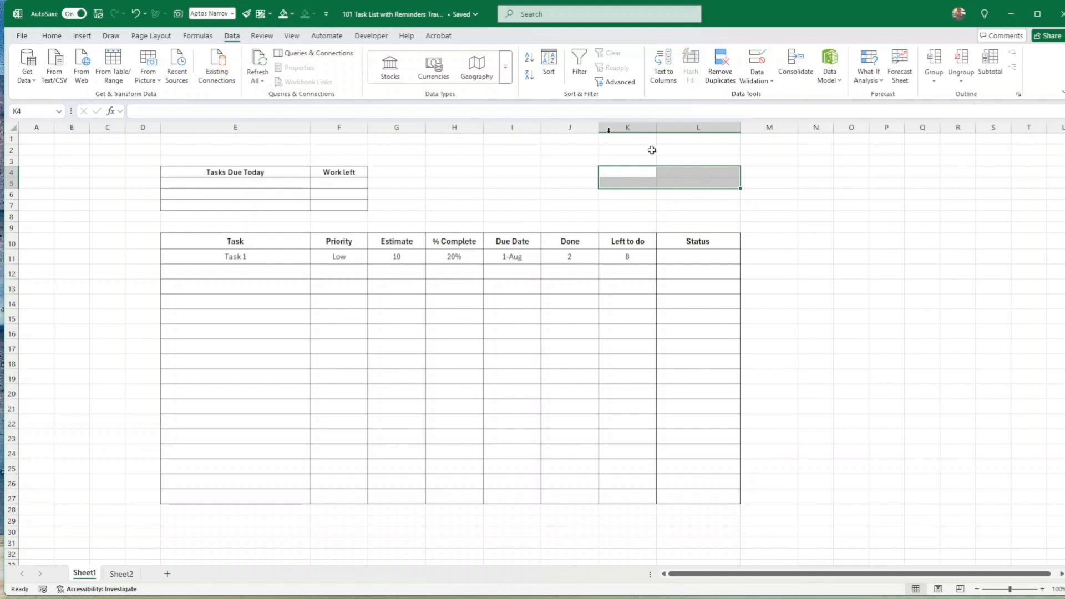
pyautogui.click(53, 36)
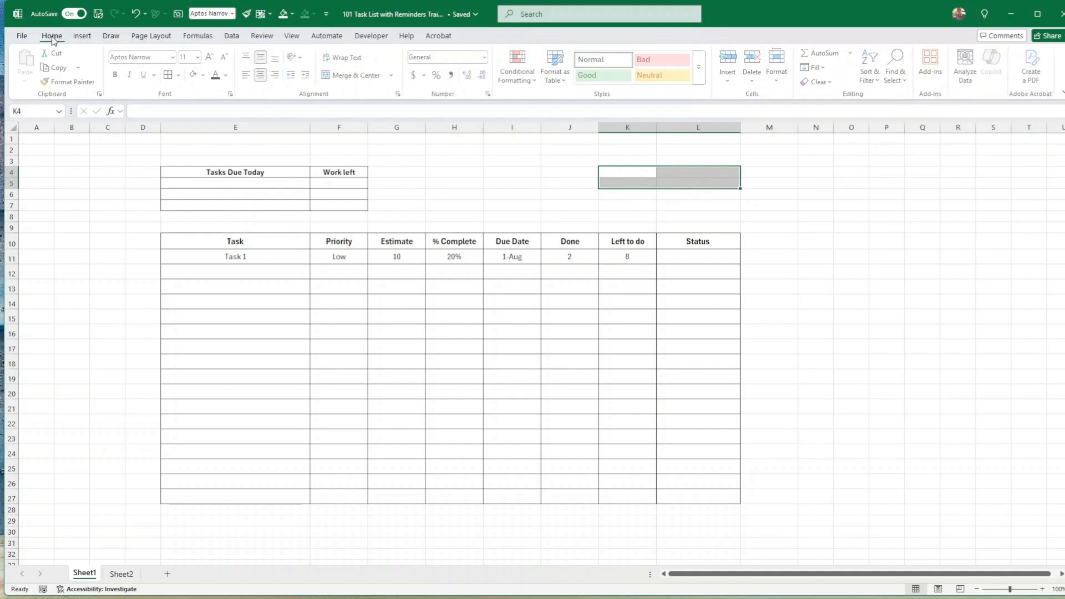
pyautogui.click(358, 75)
pyautogui.moveTo(621, 201); pyautogui.dragTo(688, 202)
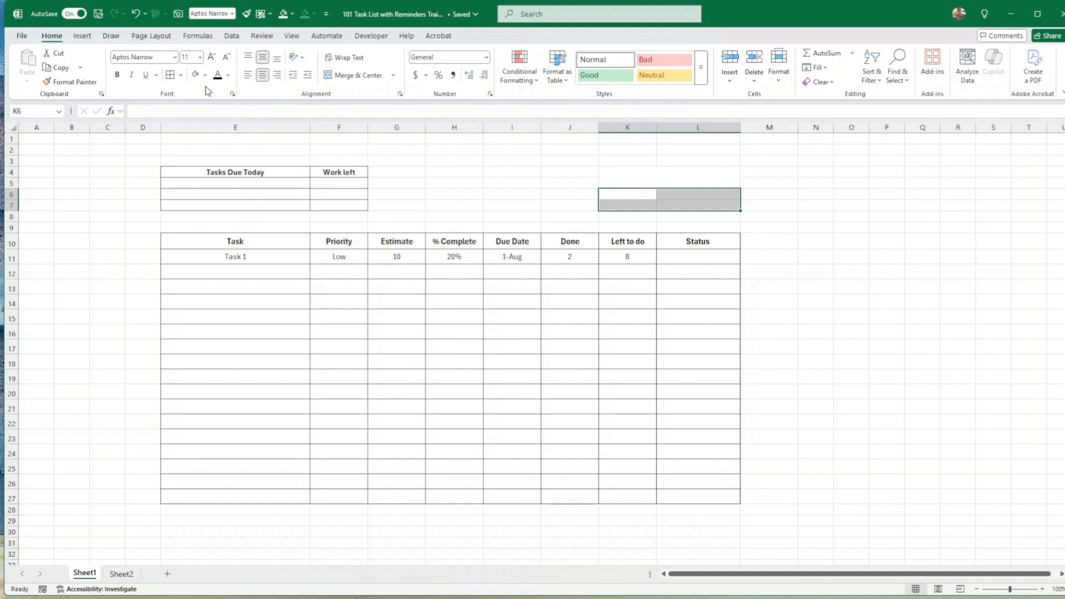
pyautogui.click(358, 78)
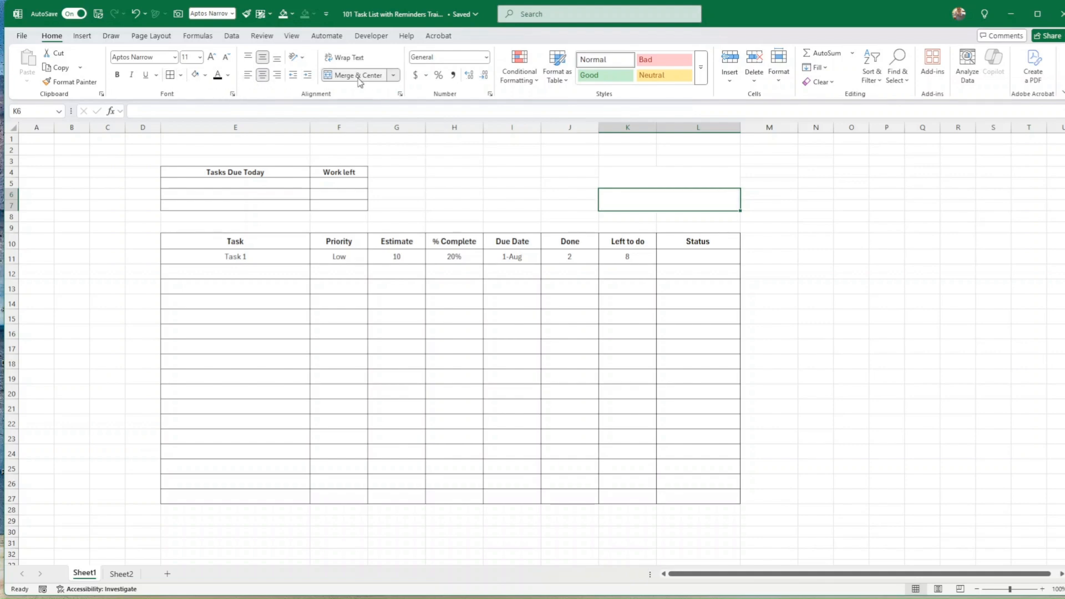
# Apply outside borders to the merged cells K4:L5 and K6:L7.
pyautogui.click(605, 171)
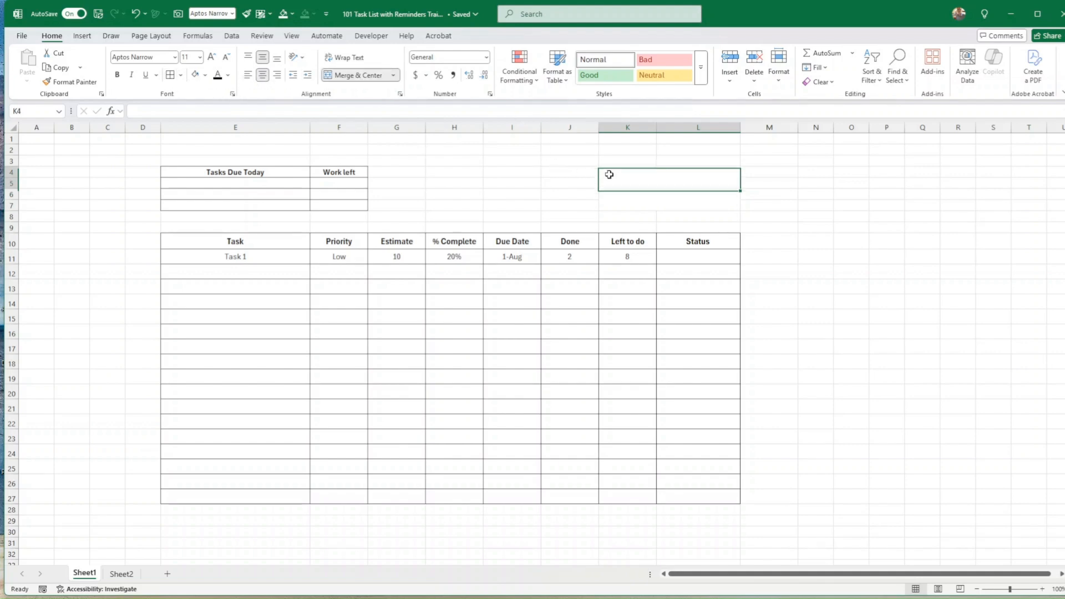
pyautogui.click(181, 79)
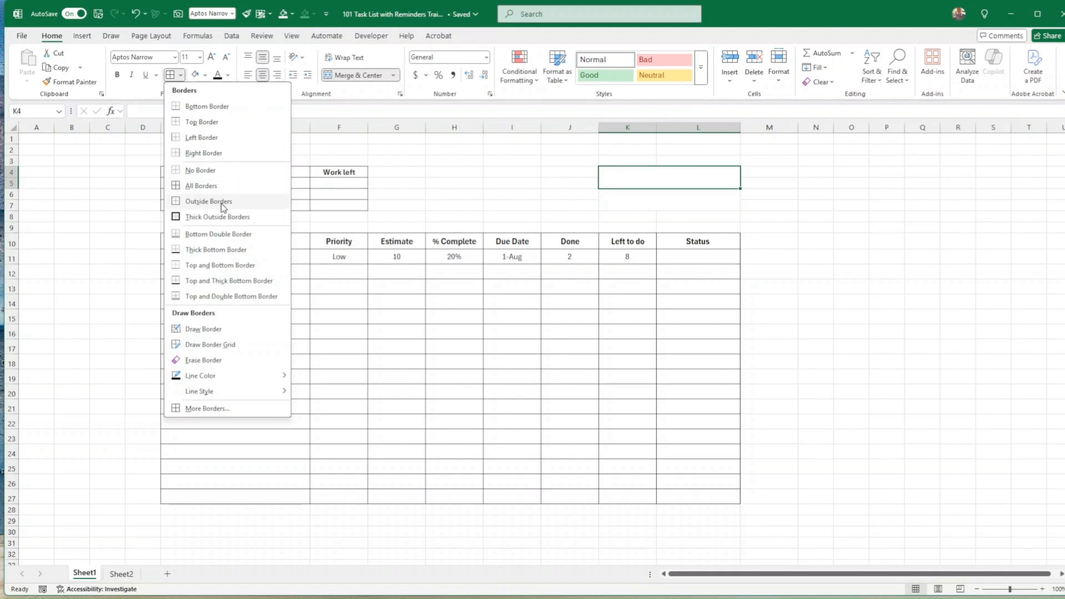
pyautogui.click(220, 199)
pyautogui.click(644, 199)
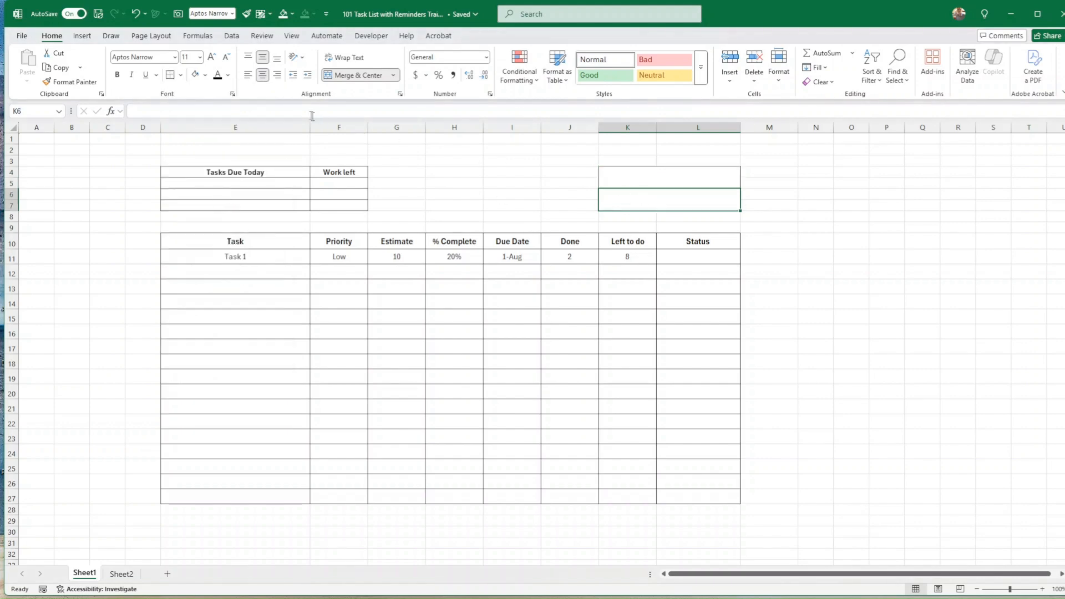
# Merge and center J4:J5 and put outside borders around J4:J5 and J6:J7.
pyautogui.moveTo(559, 174); pyautogui.dragTo(559, 181)
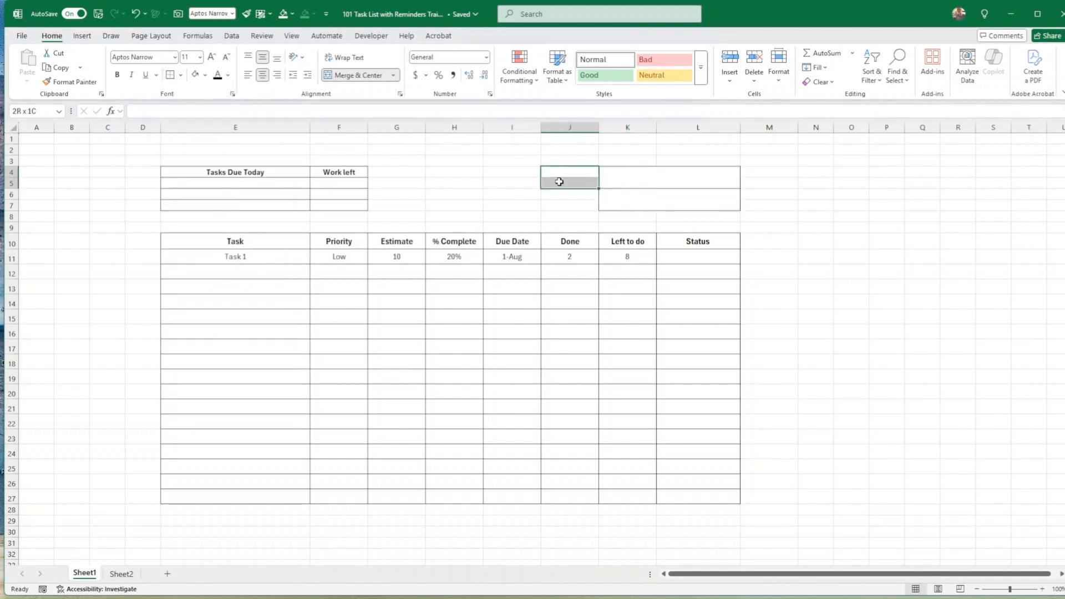
pyautogui.click(367, 76)
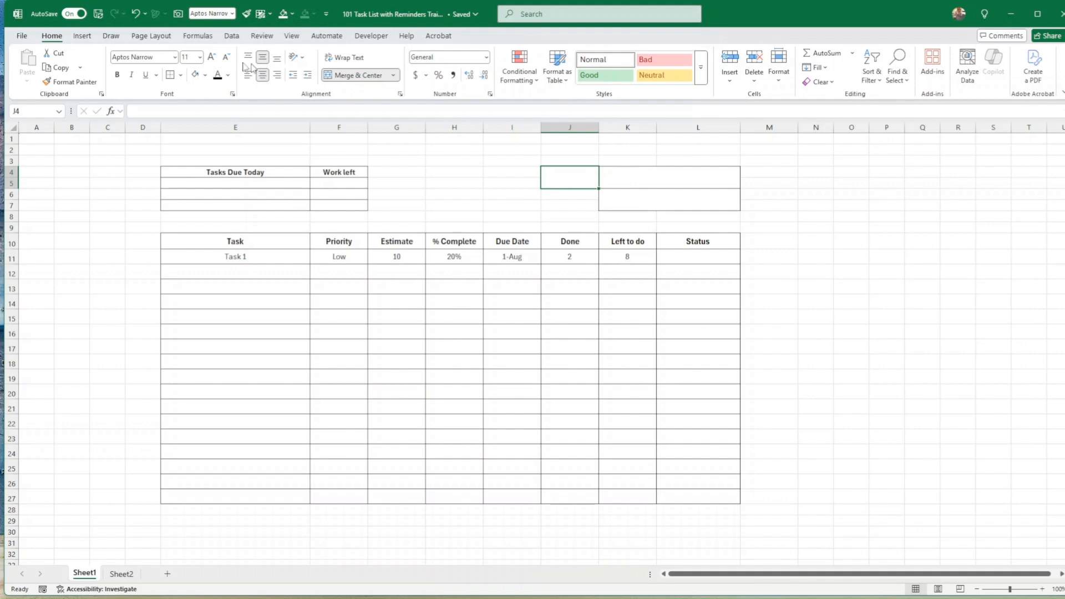
pyautogui.moveTo(589, 194); pyautogui.dragTo(584, 204)
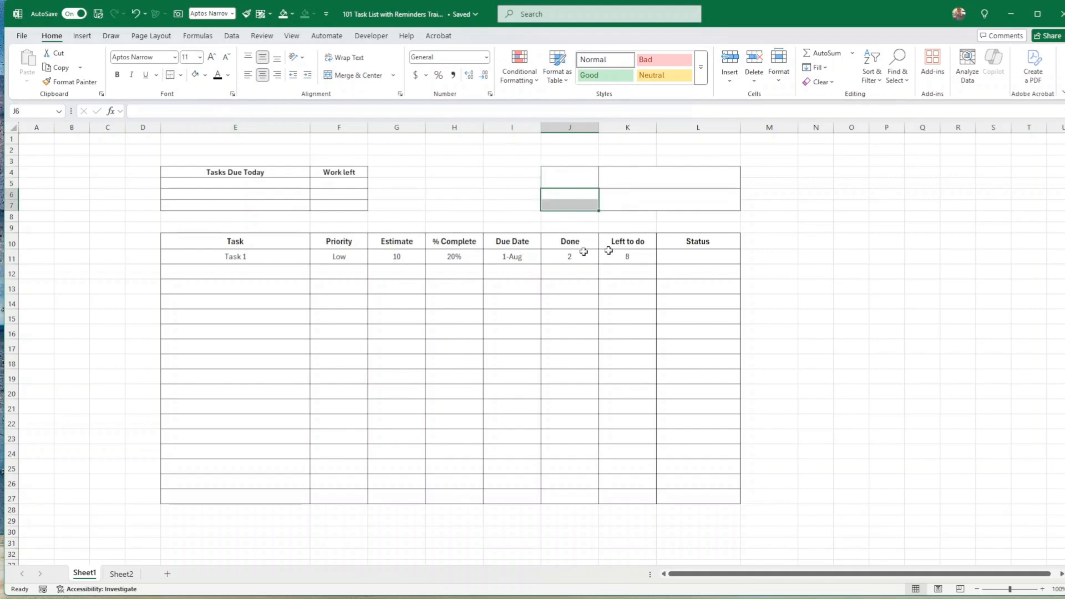
# Enter the label "Due Today" in the merged cell J4.
pyautogui.click(564, 175)
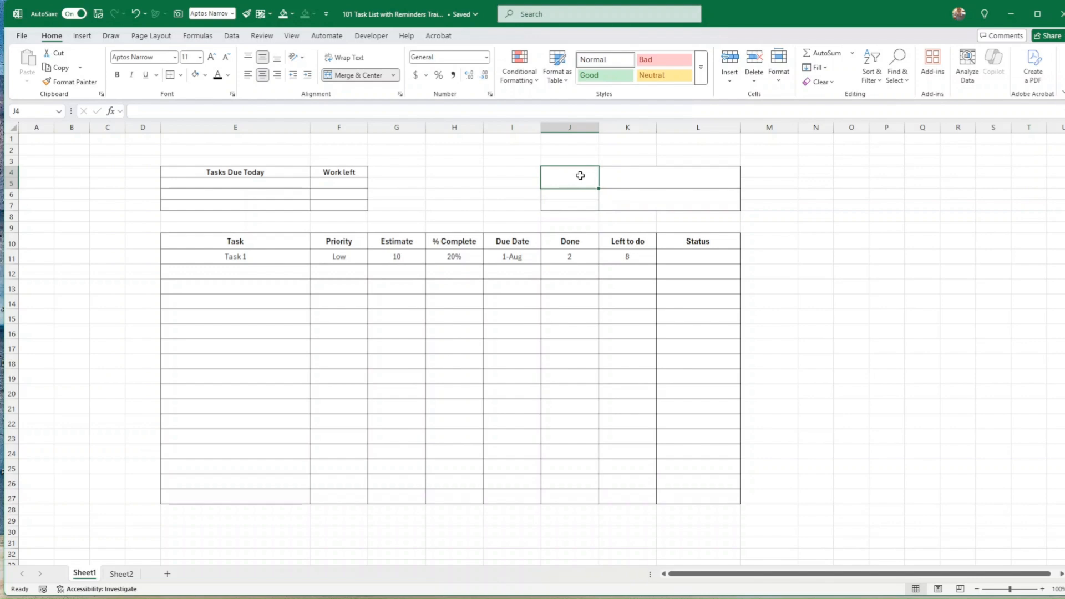
pyautogui.write('Due Today')
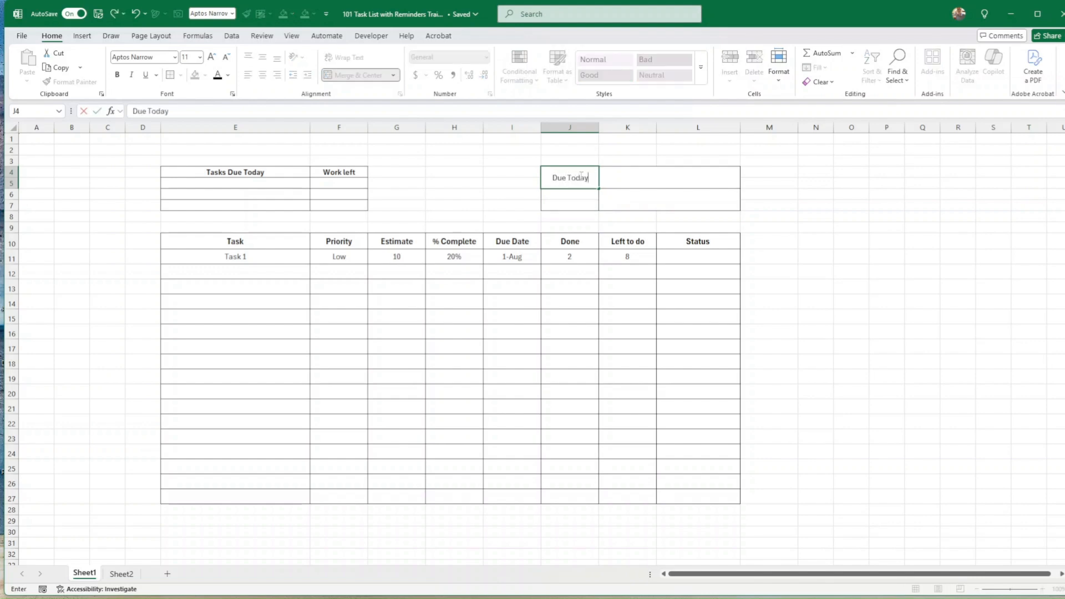
pyautogui.press('Return')
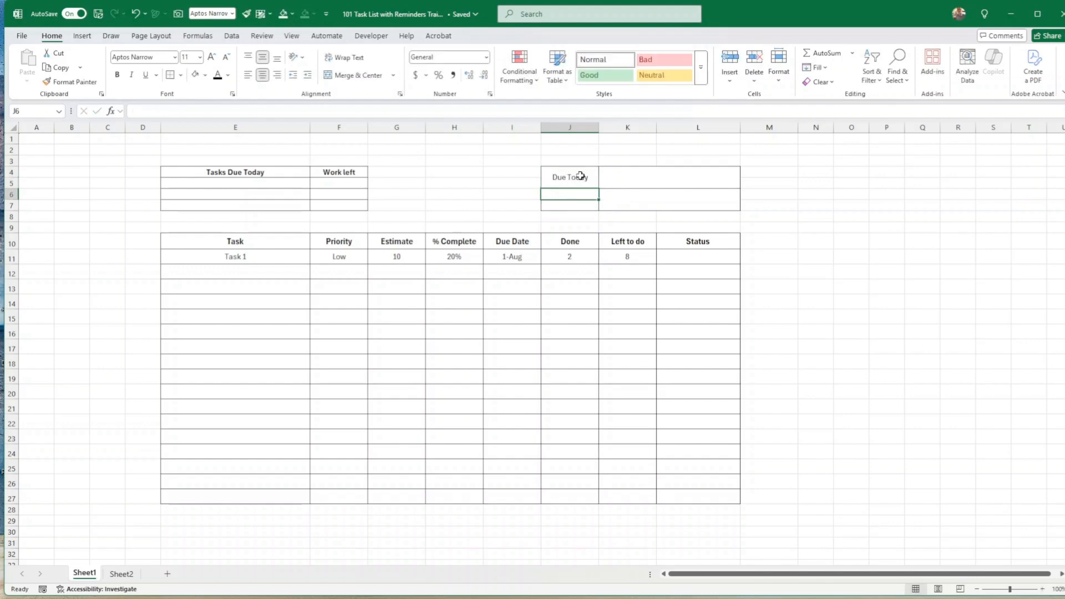
# Merge and center J6:J7 and label it "Late Tasks".
pyautogui.hotkey('shift', 'Down')
pyautogui.click(359, 75)
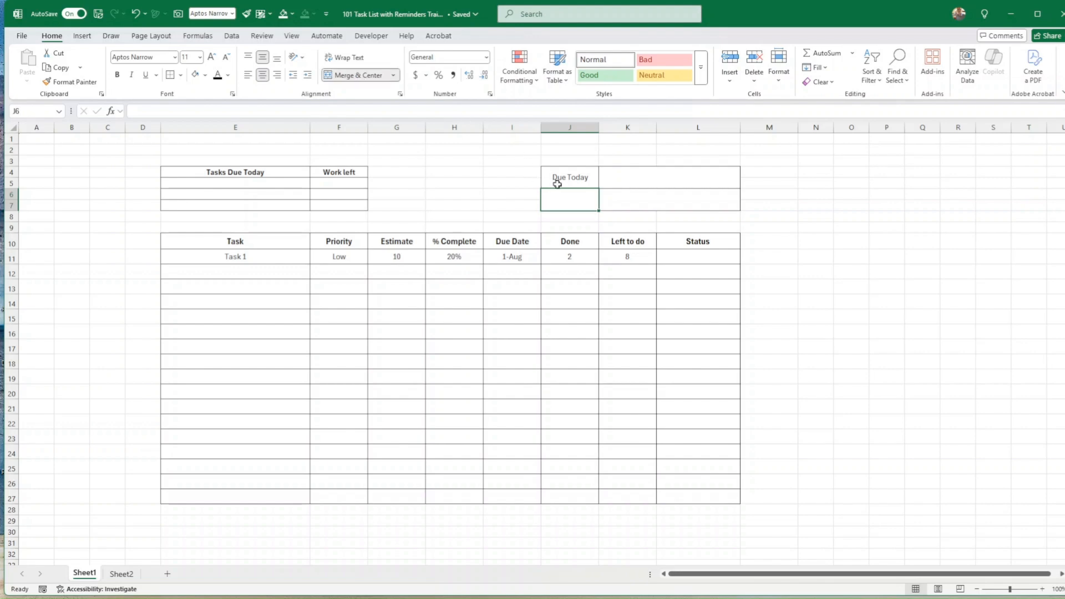
pyautogui.write('Late Tasks')
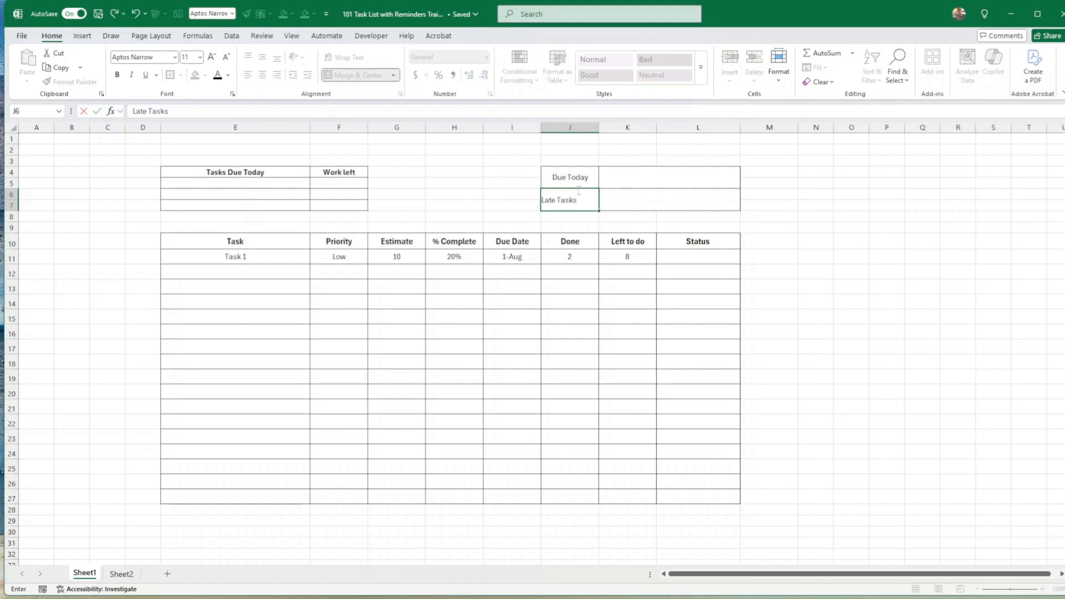
pyautogui.press('Return')
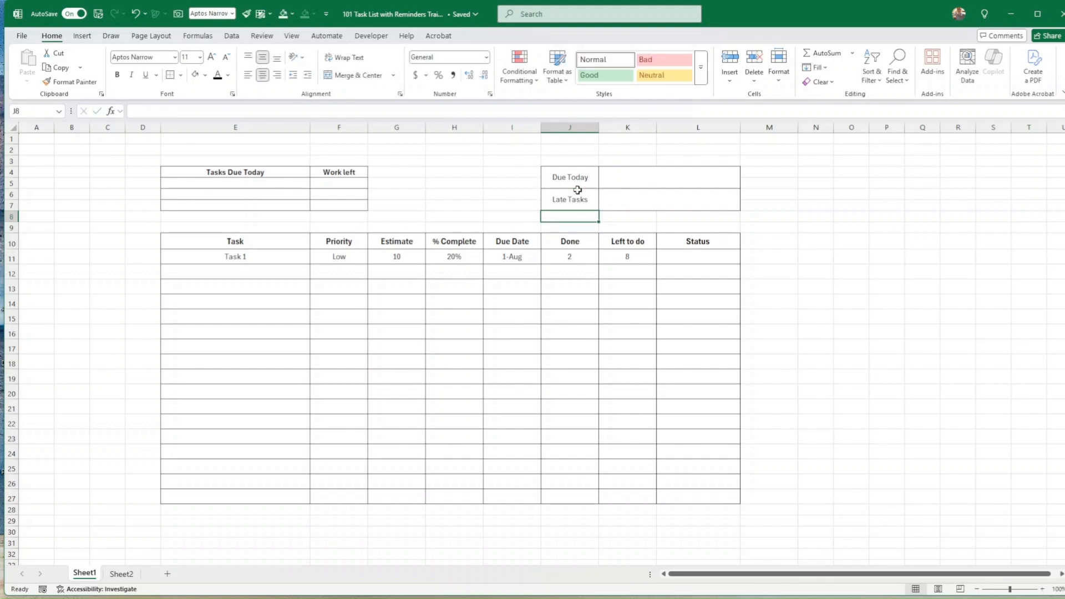
pyautogui.click(836, 272)
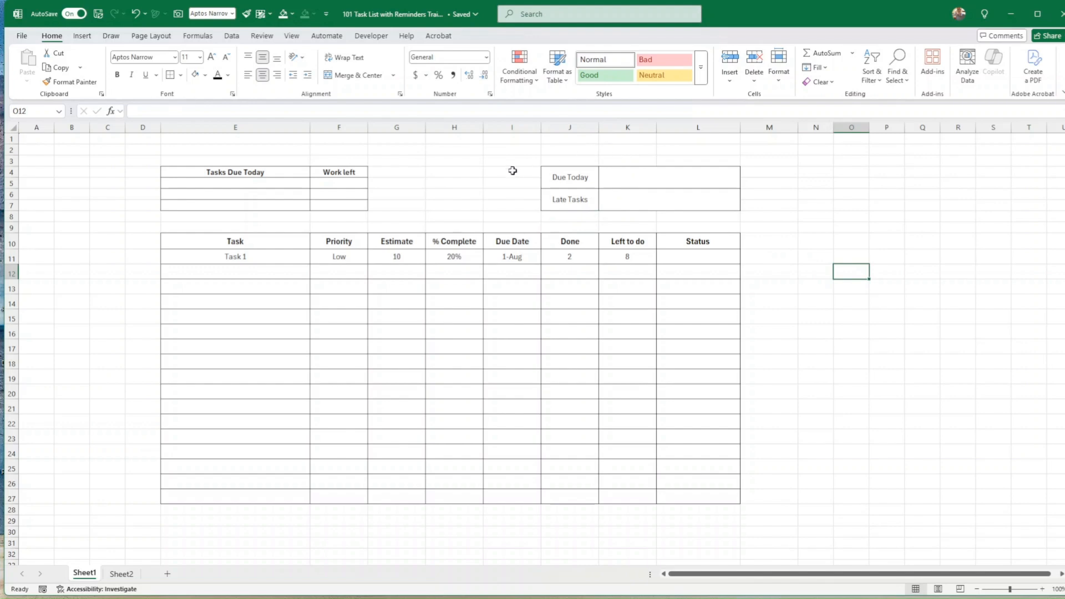
# Modify the Normal cell style to use a light yellow fill, custom color #FFF2C9.
pyautogui.rightClick(597, 63)
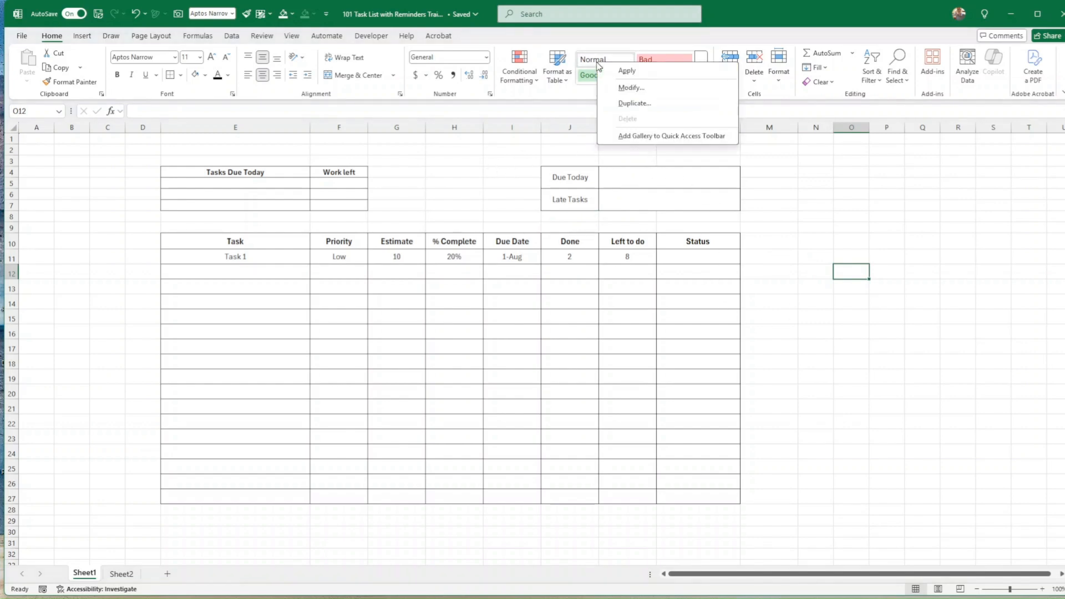
pyautogui.click(636, 92)
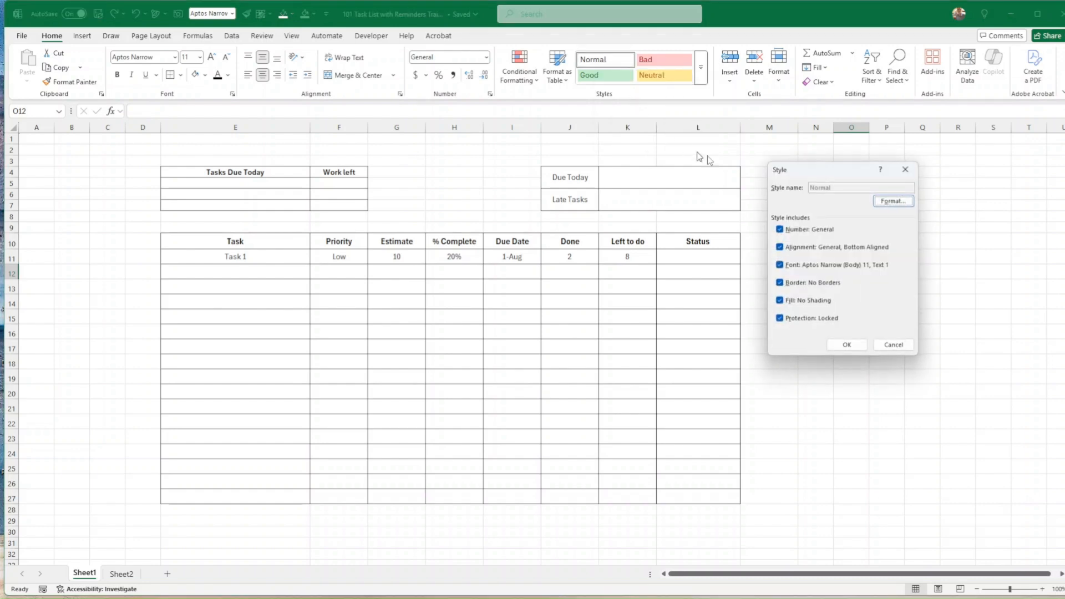
pyautogui.moveTo(844, 172); pyautogui.dragTo(578, 202)
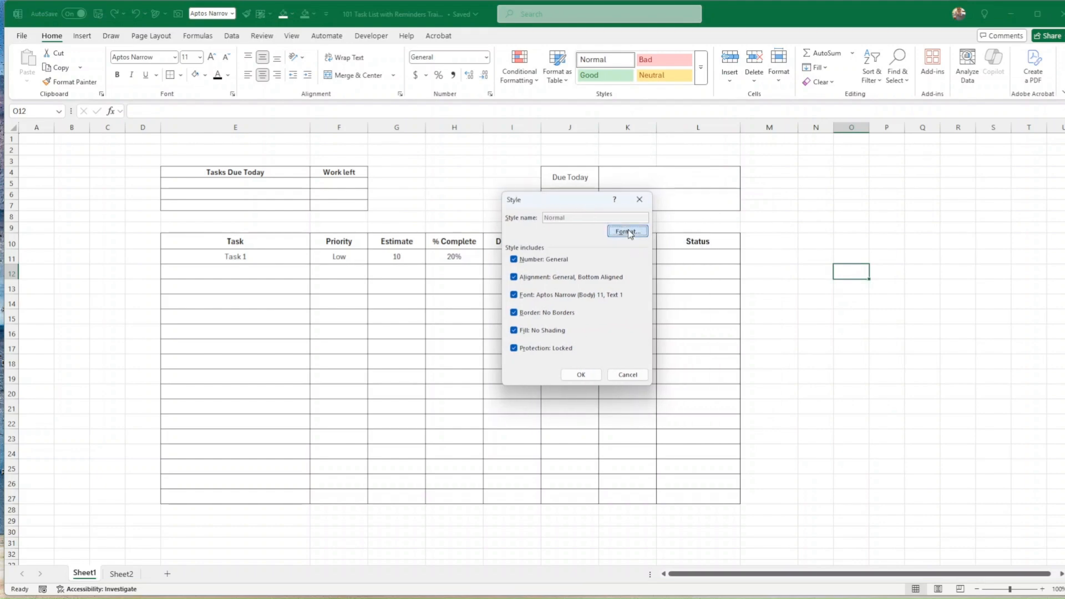
pyautogui.click(630, 234)
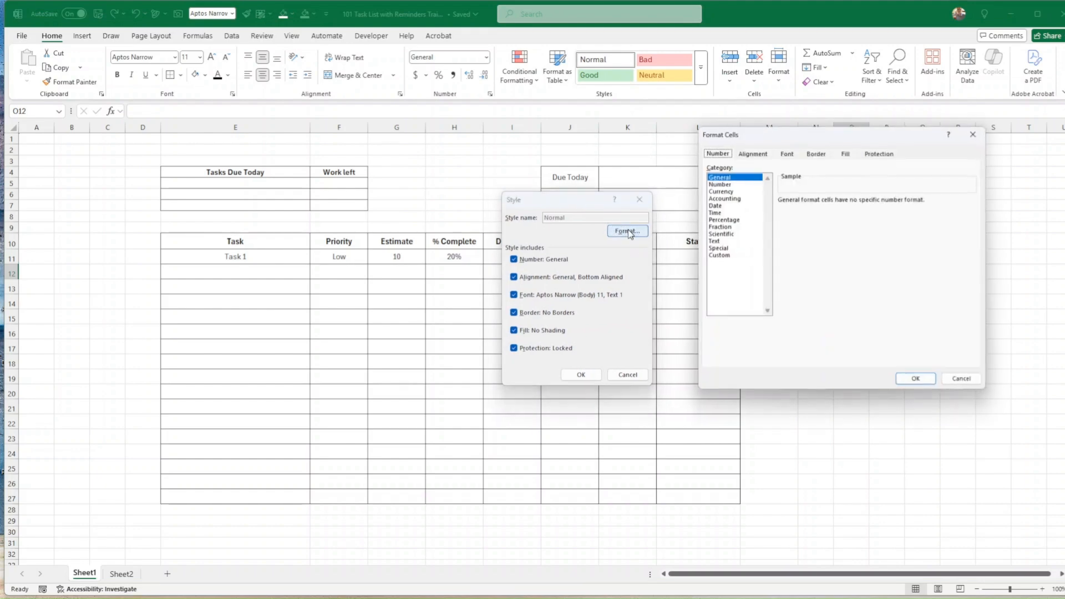
pyautogui.click(847, 155)
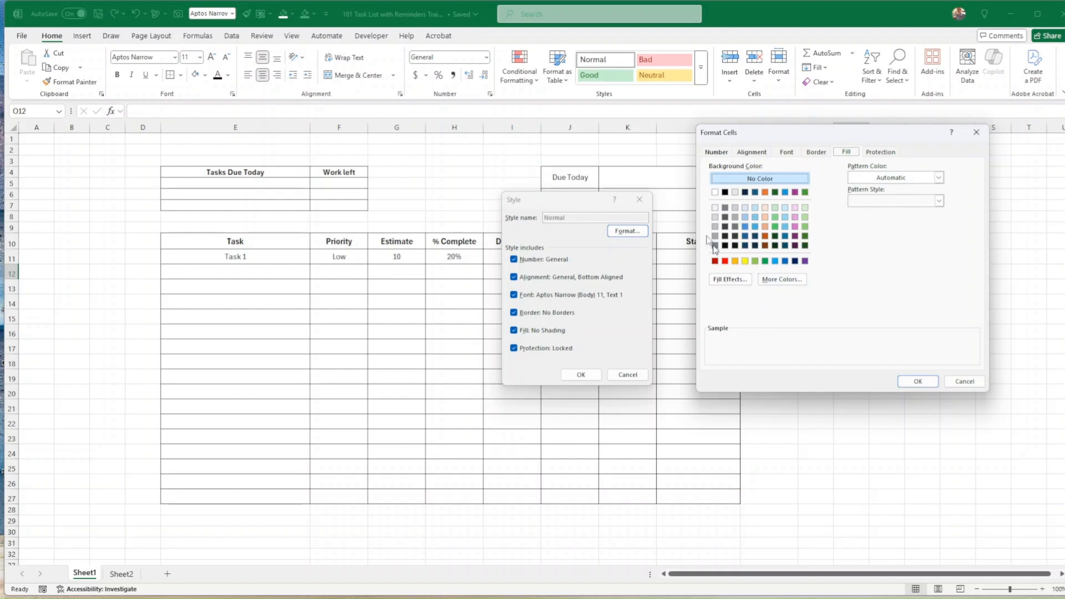
pyautogui.click(734, 260)
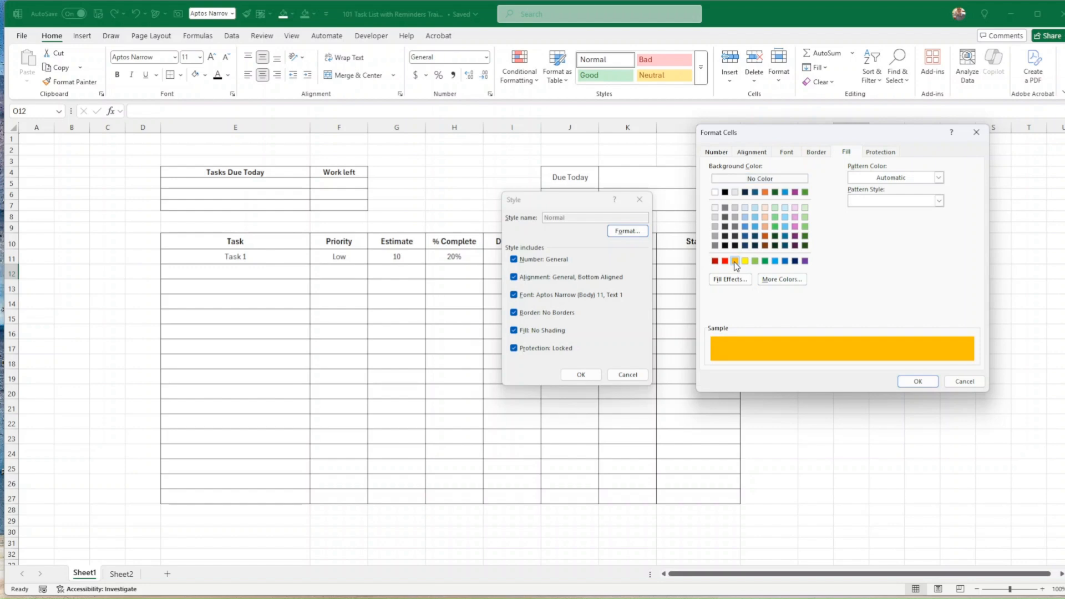
pyautogui.click(780, 283)
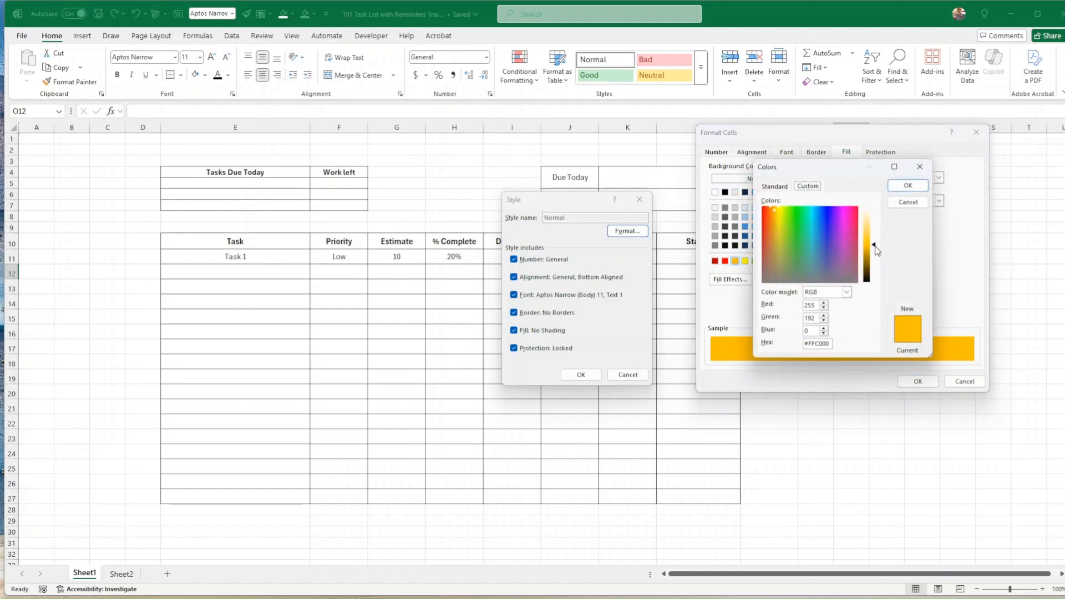
pyautogui.moveTo(874, 246); pyautogui.dragTo(875, 223)
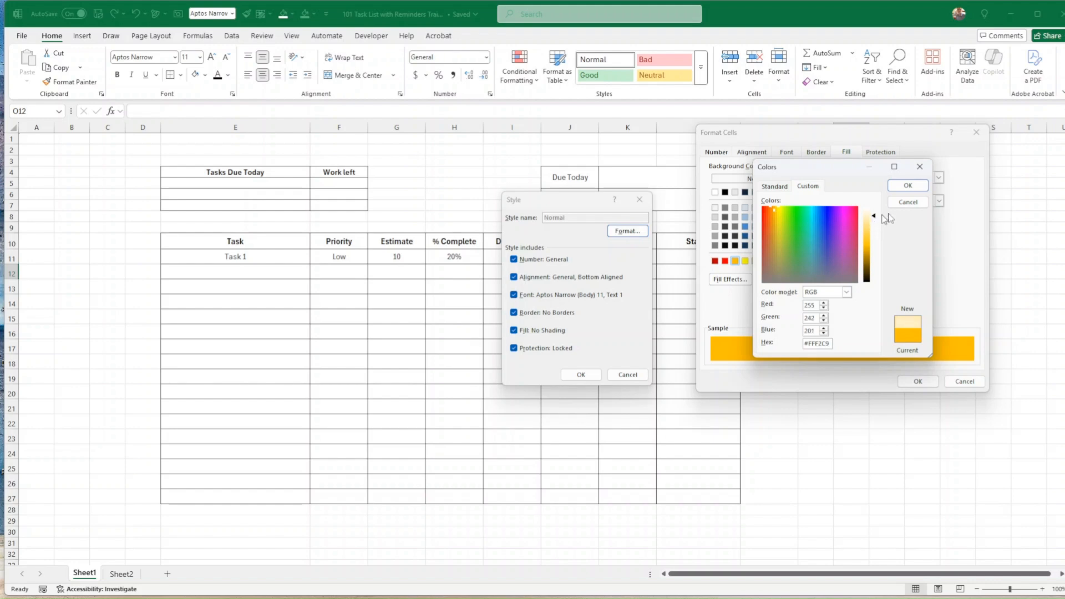
pyautogui.click(908, 185)
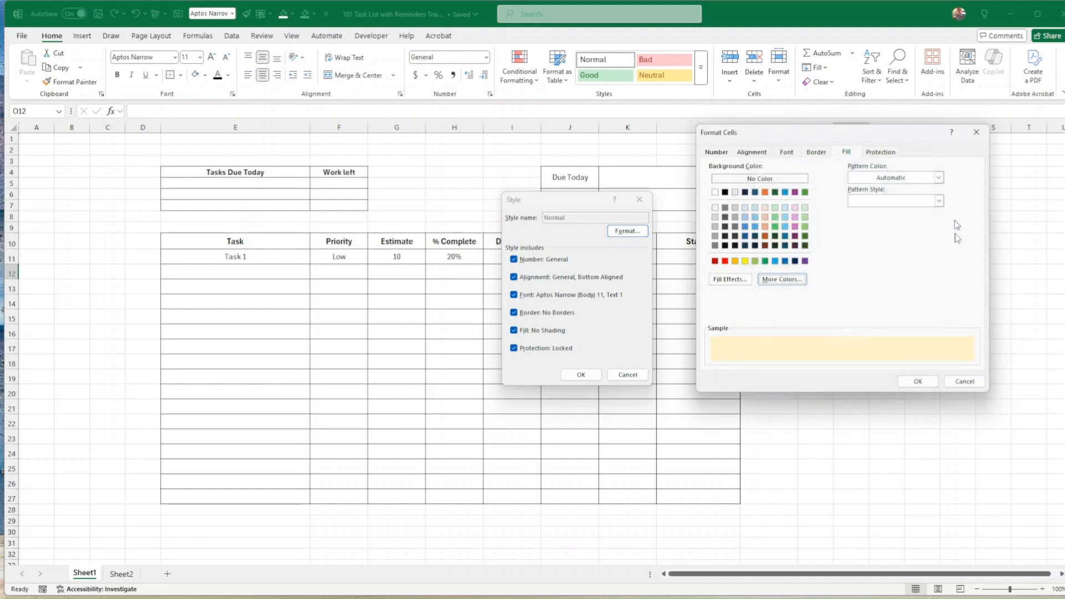
pyautogui.click(918, 383)
pyautogui.click(580, 375)
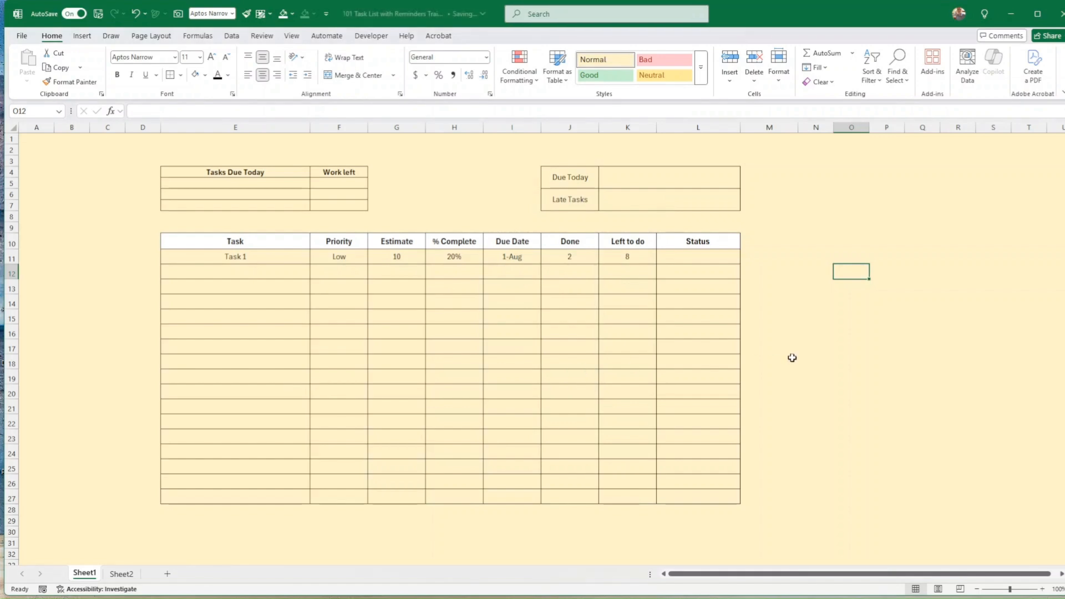
# Fill the task table's body rows E11:L27 with white.
pyautogui.moveTo(253, 256); pyautogui.dragTo(713, 491)
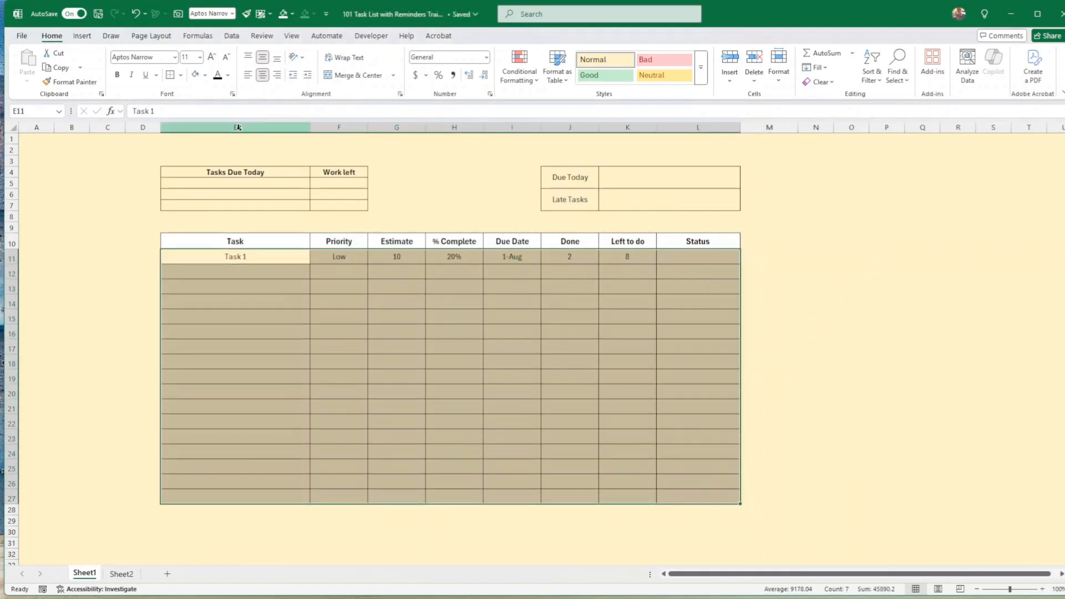
pyautogui.click(195, 74)
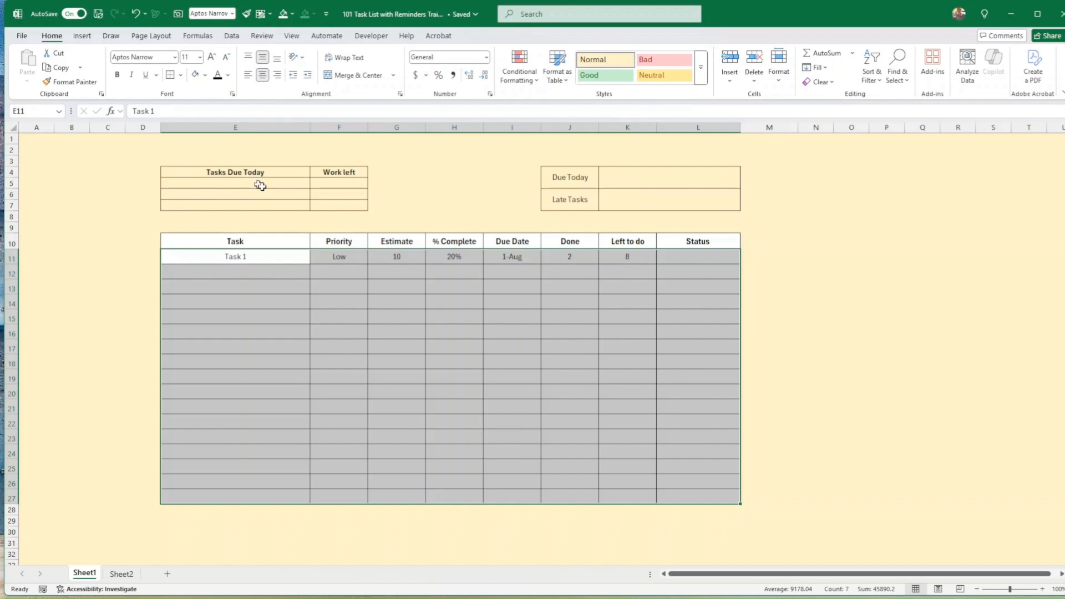
# Fill the blank rows E5:F7 under Tasks Due Today and the reminder box J4:L7 with white.
pyautogui.moveTo(261, 185); pyautogui.dragTo(328, 202)
pyautogui.click(195, 75)
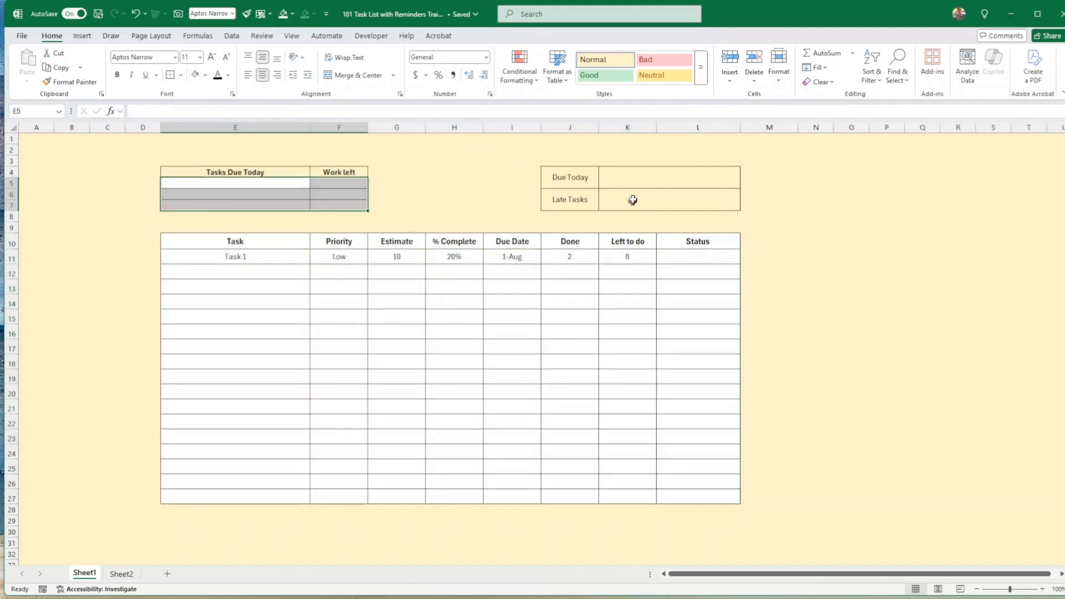
pyautogui.moveTo(586, 182); pyautogui.dragTo(623, 200)
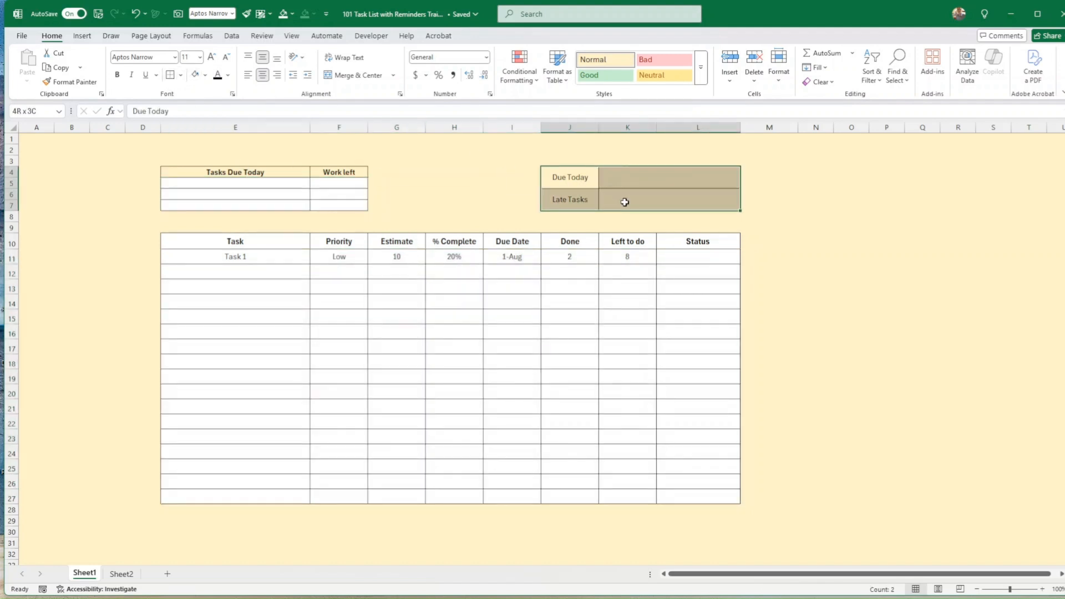
pyautogui.click(195, 74)
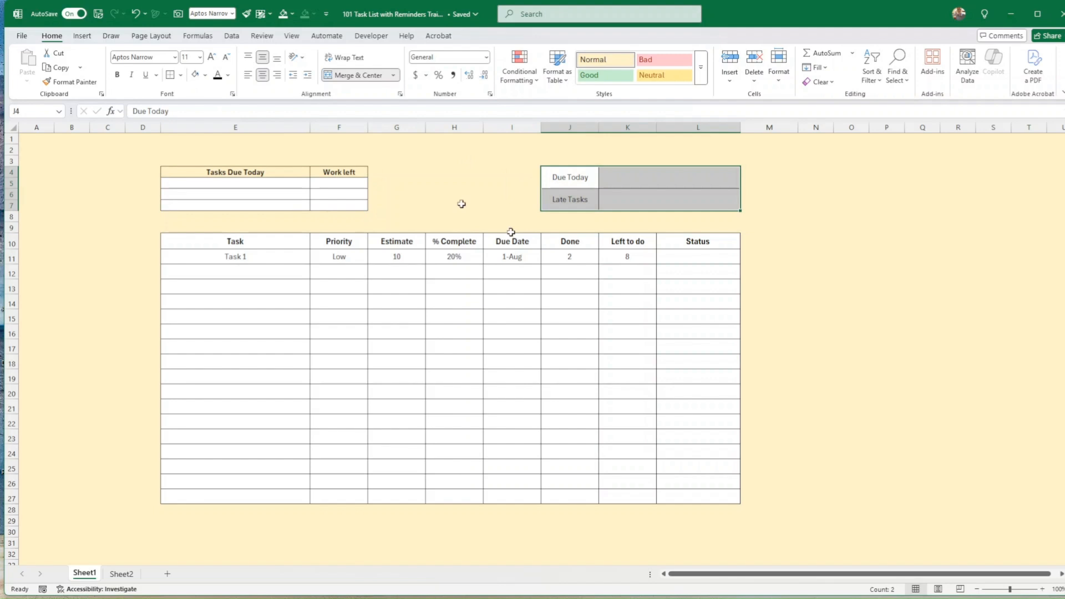
pyautogui.click(632, 332)
# Give the task table's header row E10:L10 a dark blue fill and white text.
pyautogui.moveTo(265, 242); pyautogui.dragTo(690, 240)
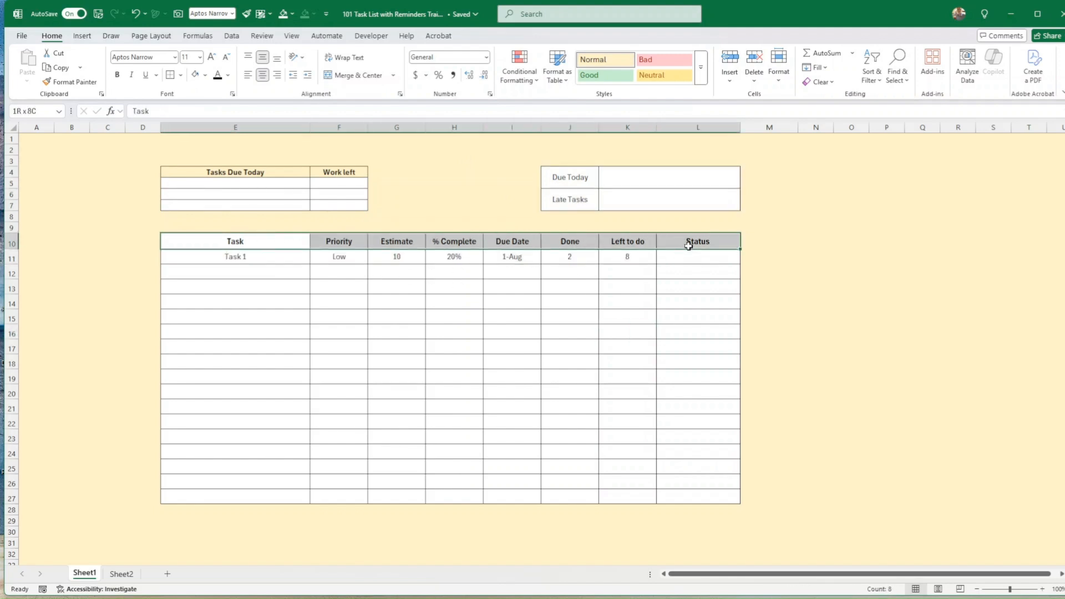
pyautogui.click(206, 76)
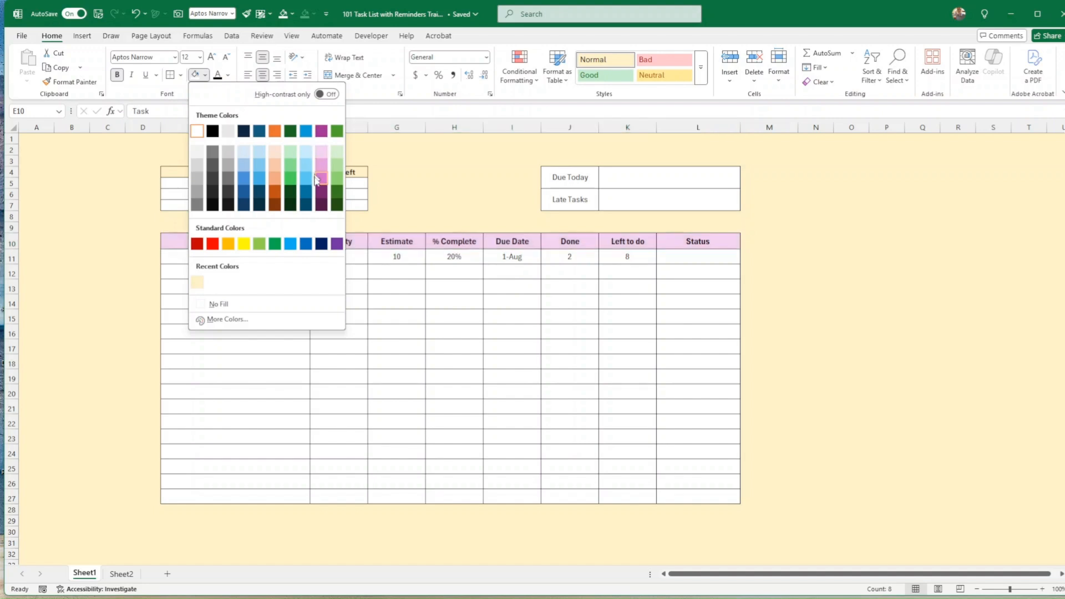
pyautogui.click(306, 205)
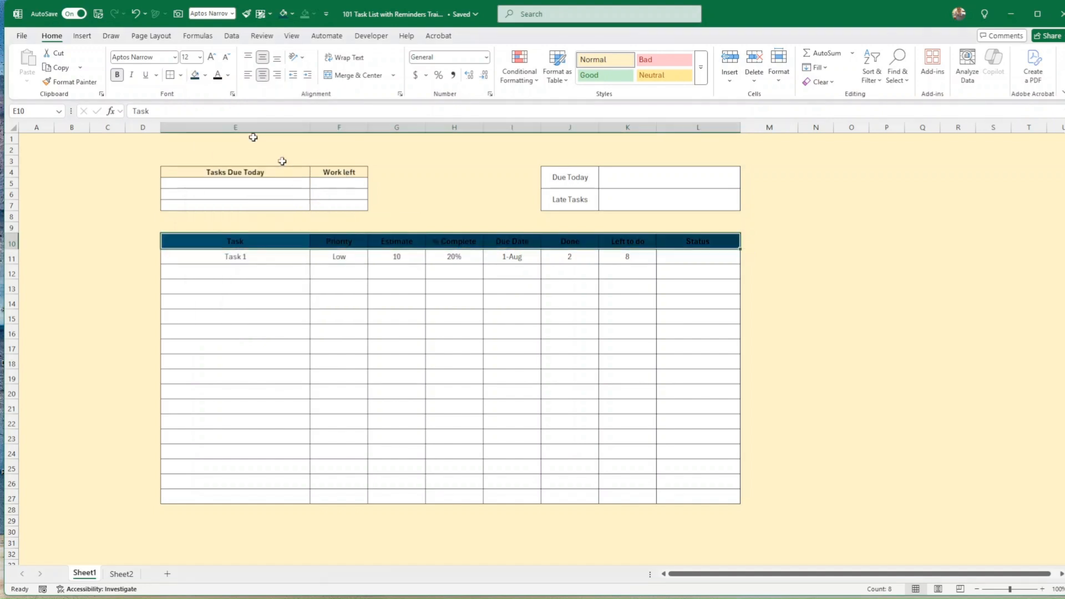
pyautogui.click(228, 79)
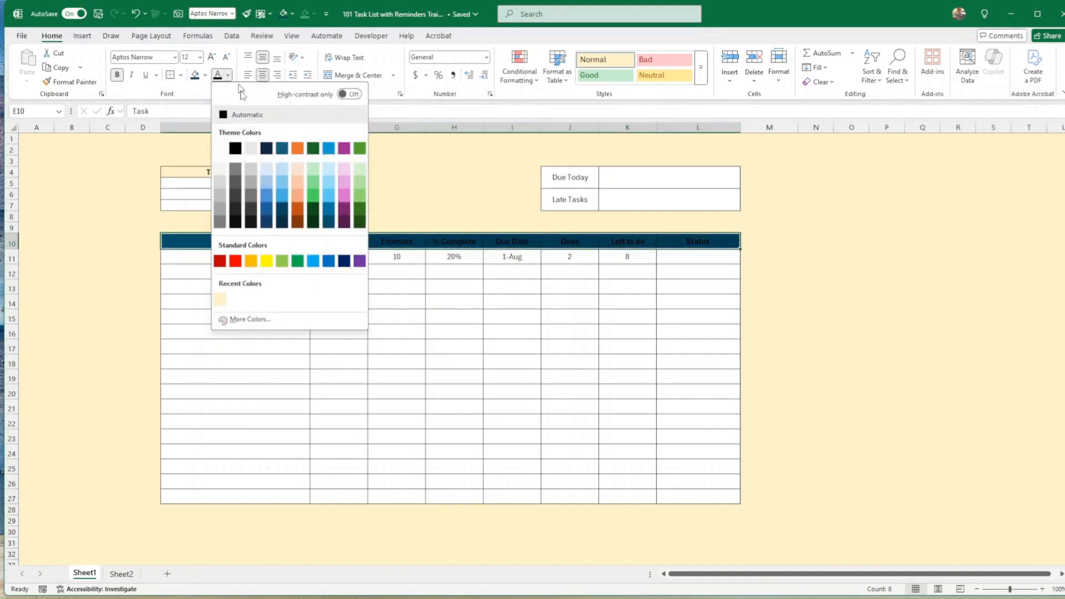
pyautogui.click(234, 146)
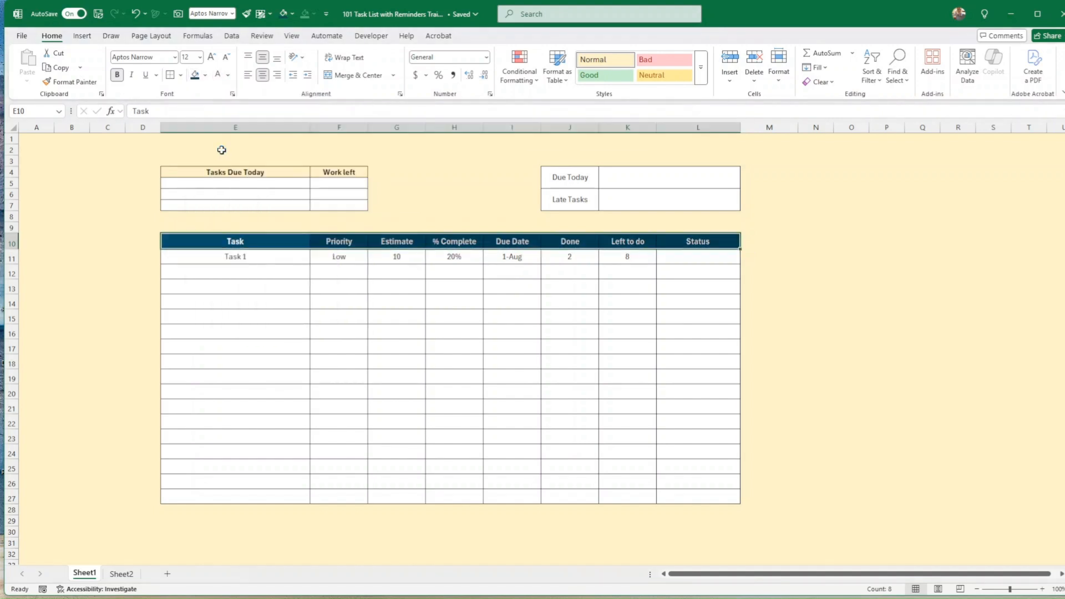
# Copy the formatting of the Task header in E10 onto the Tasks Due Today and Work left headers in E4:F4.
pyautogui.click(292, 243)
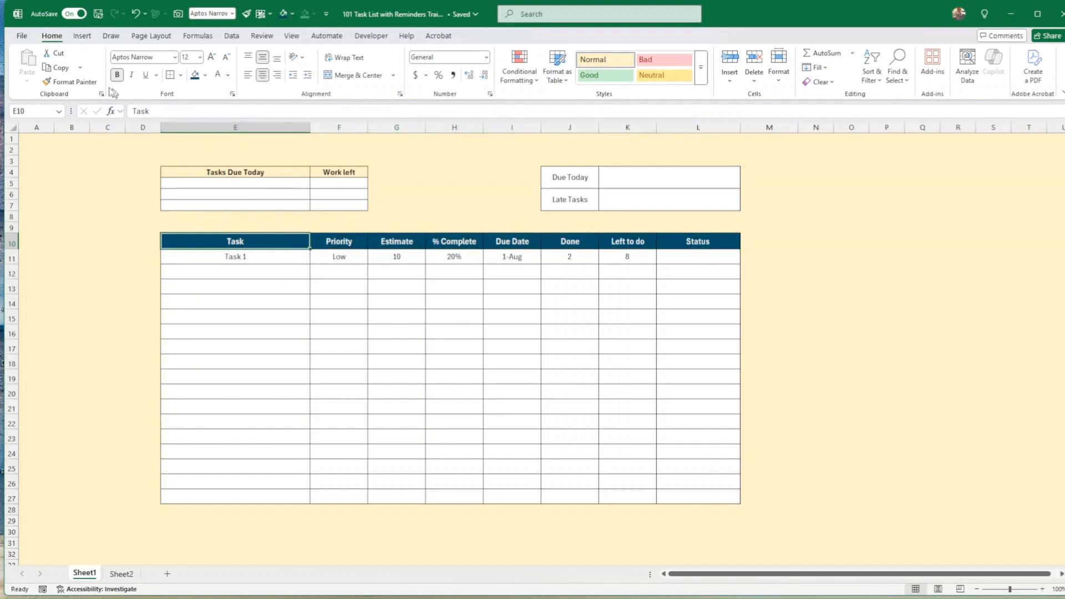
pyautogui.click(77, 83)
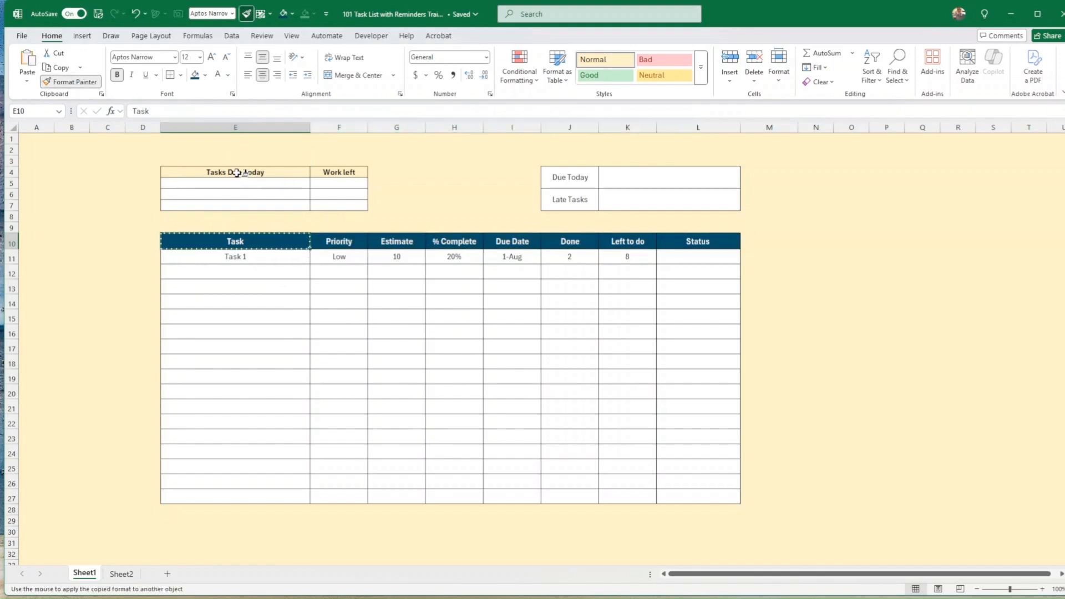
pyautogui.moveTo(233, 176); pyautogui.dragTo(317, 172)
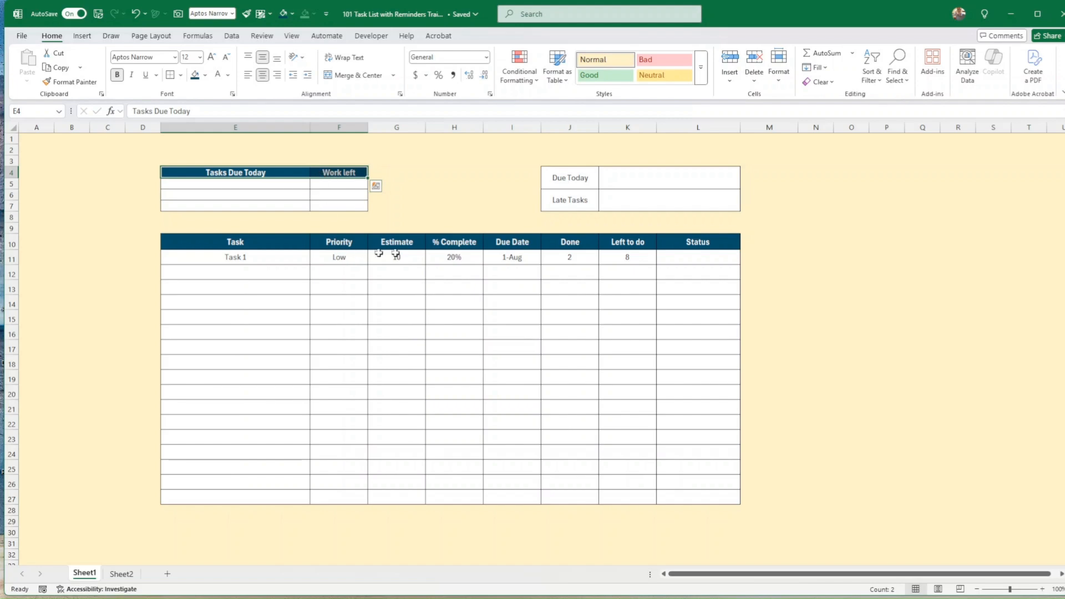
pyautogui.click(792, 273)
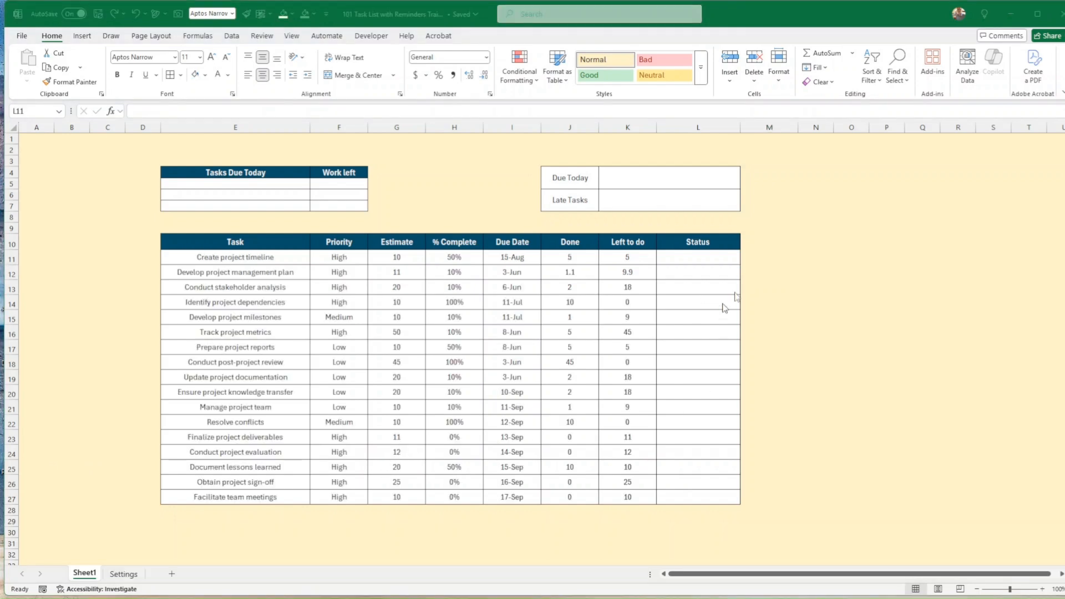
# Enter =TODAY() in H4 and make the date bold.
pyautogui.click(447, 170)
pyautogui.write('=')
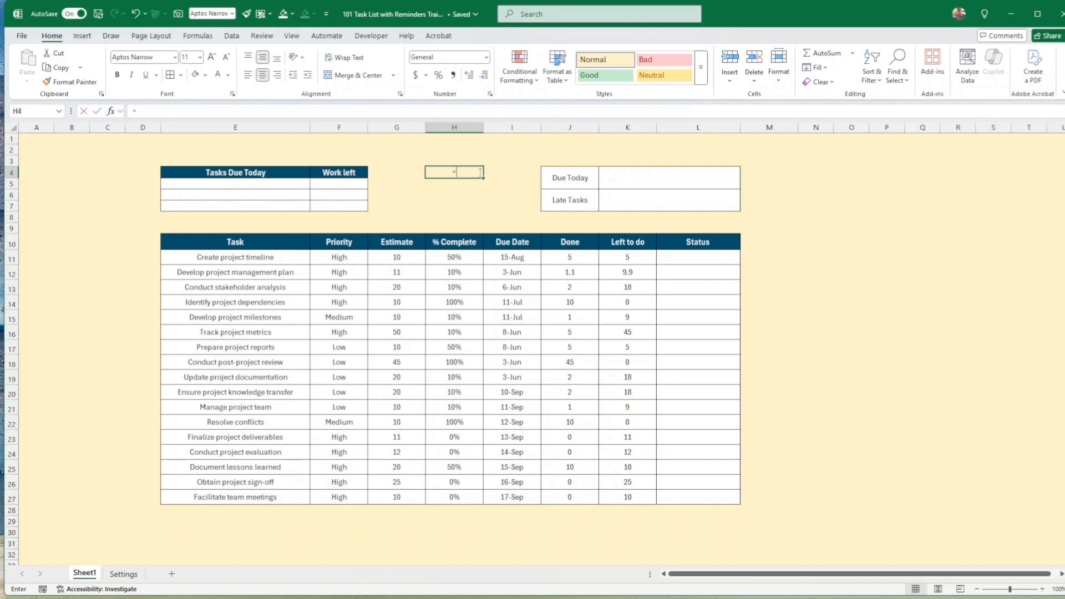
pyautogui.write('toda')
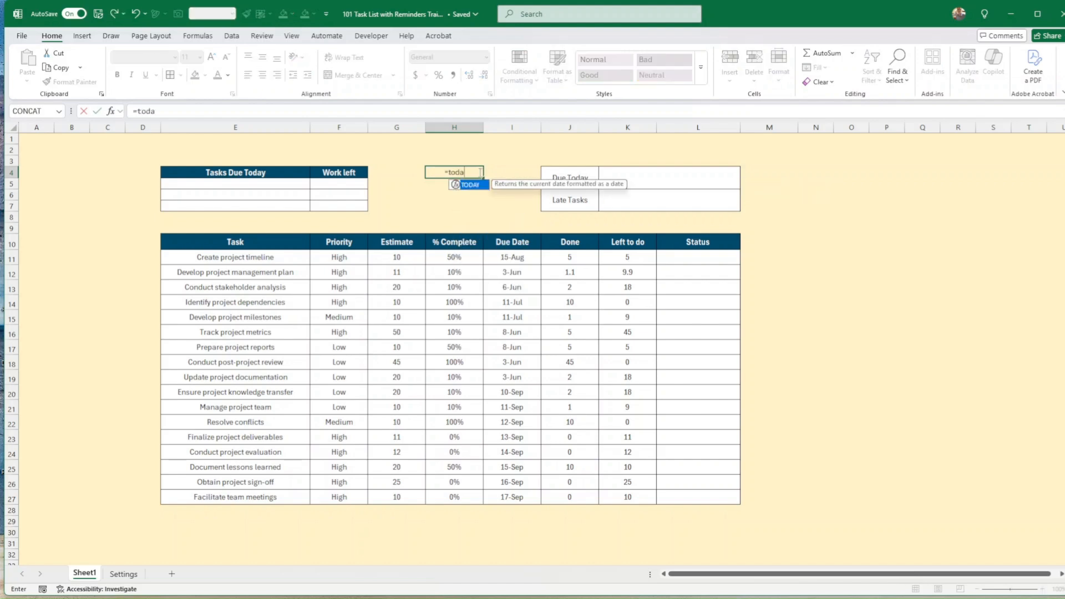
pyautogui.write('y()')
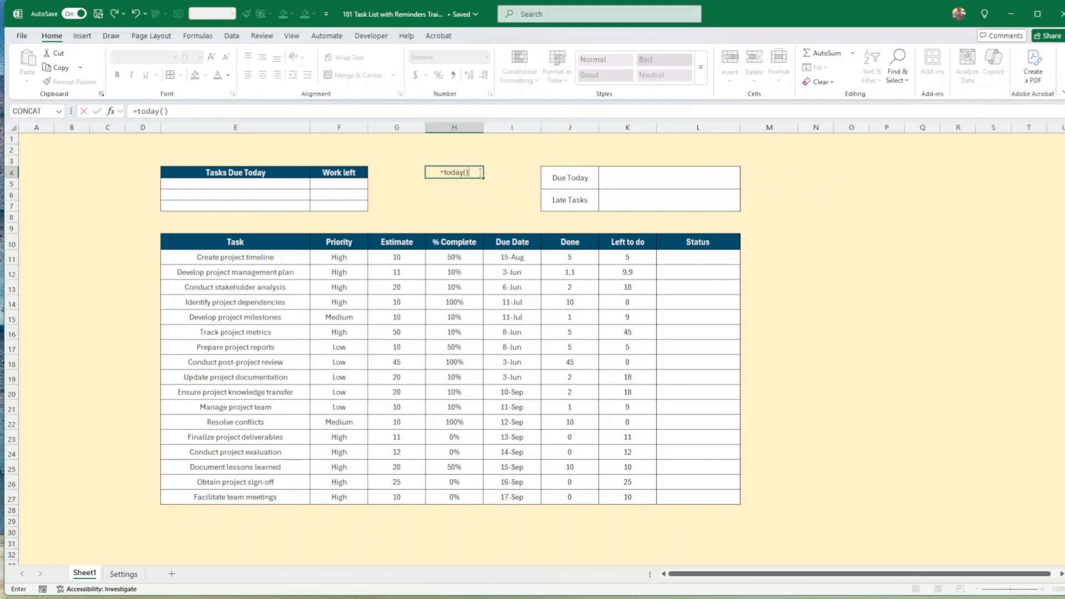
pyautogui.hotkey('ctrl', 'Return')
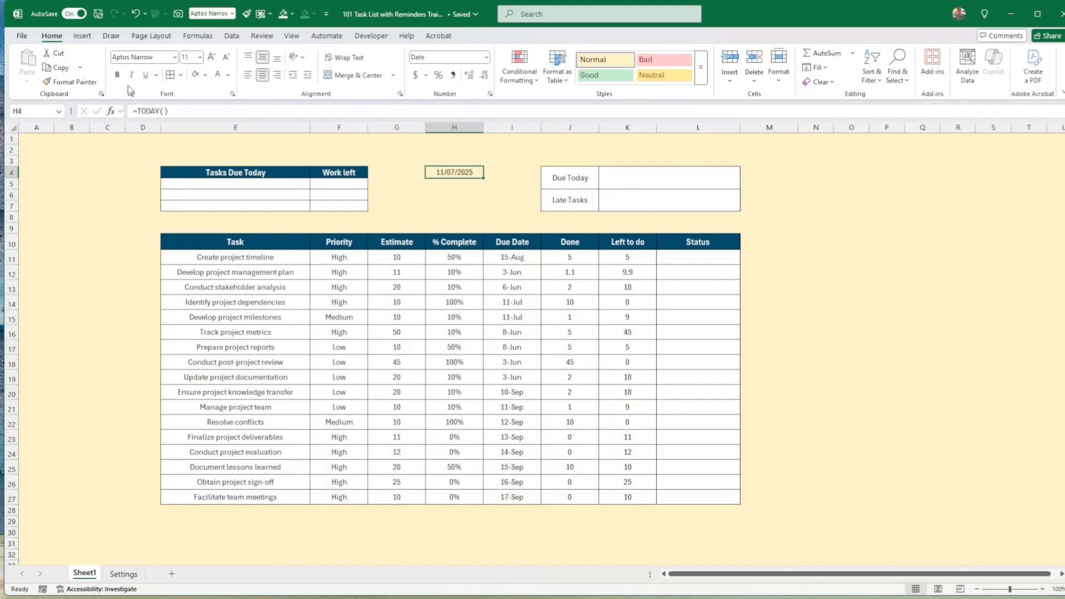
pyautogui.click(117, 74)
# On the Settings sheet, enter =UNICHAR(D9) in E9, beside the code 9200.
pyautogui.click(701, 260)
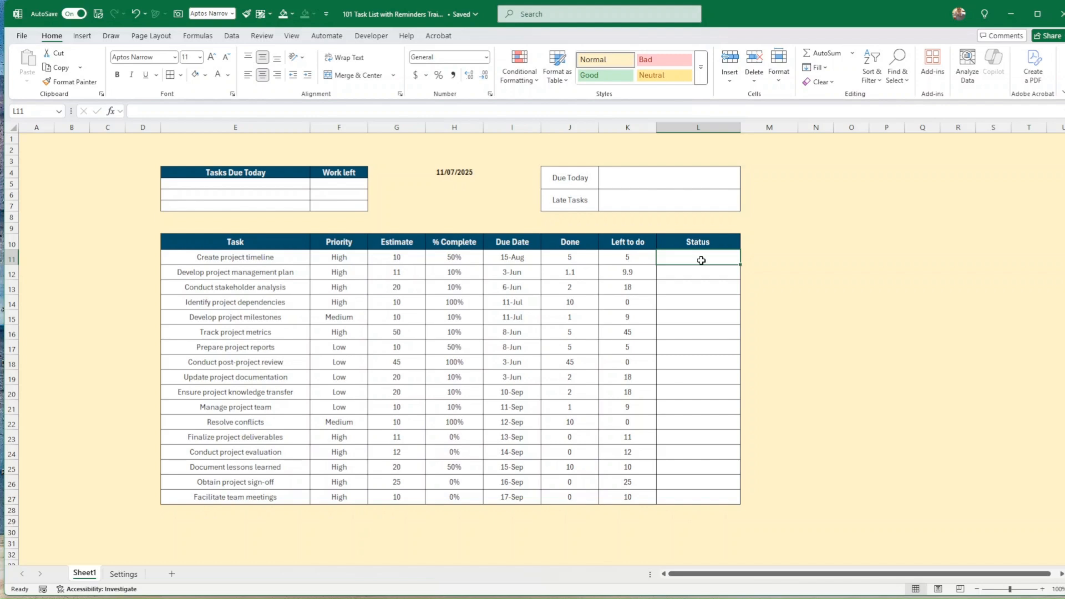
pyautogui.click(131, 576)
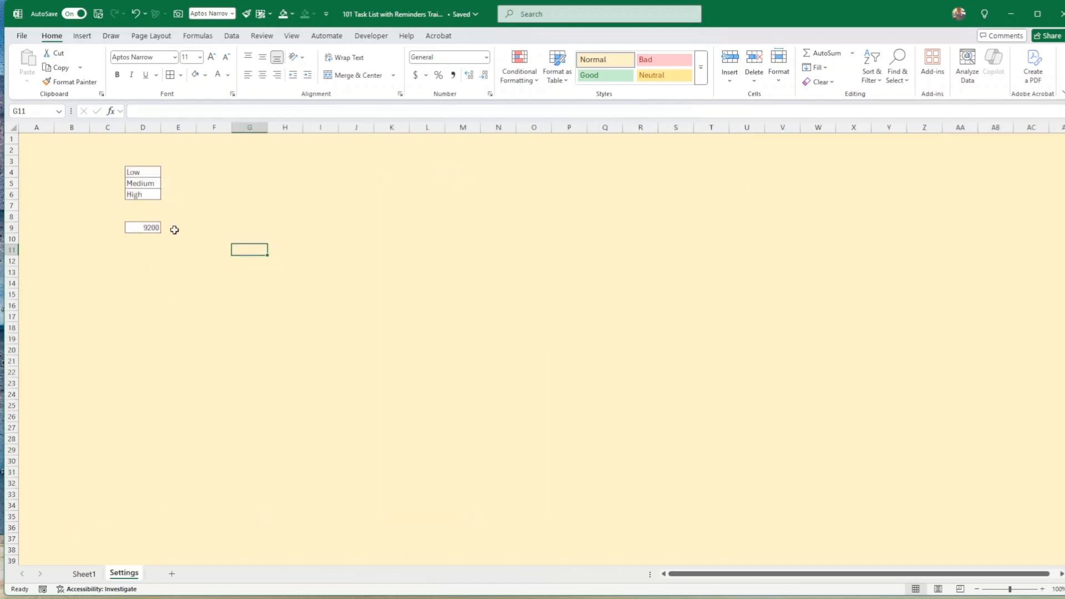
pyautogui.click(175, 227)
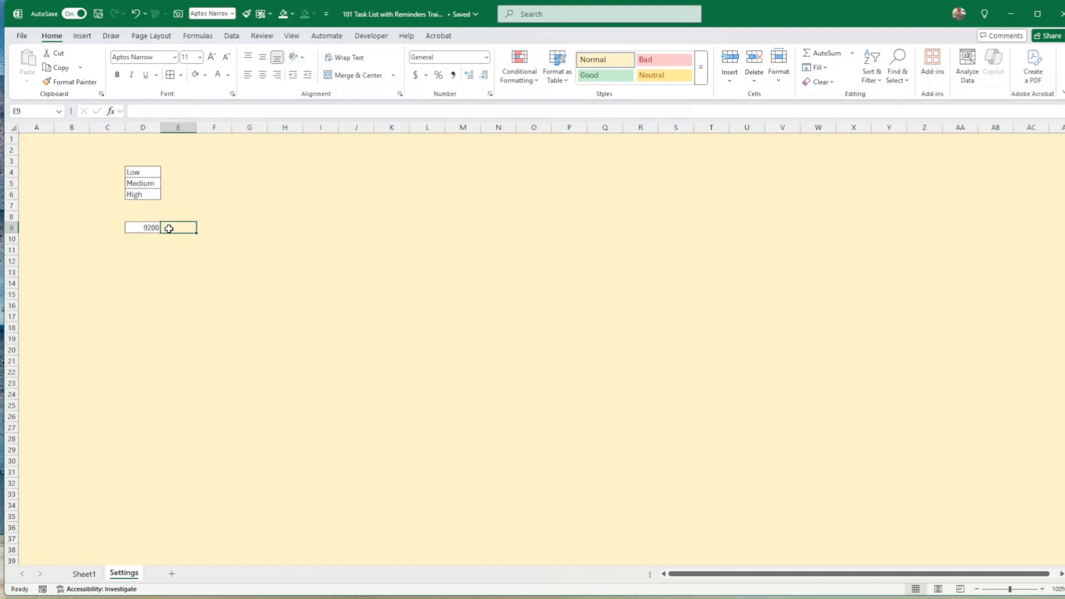
pyautogui.write('=')
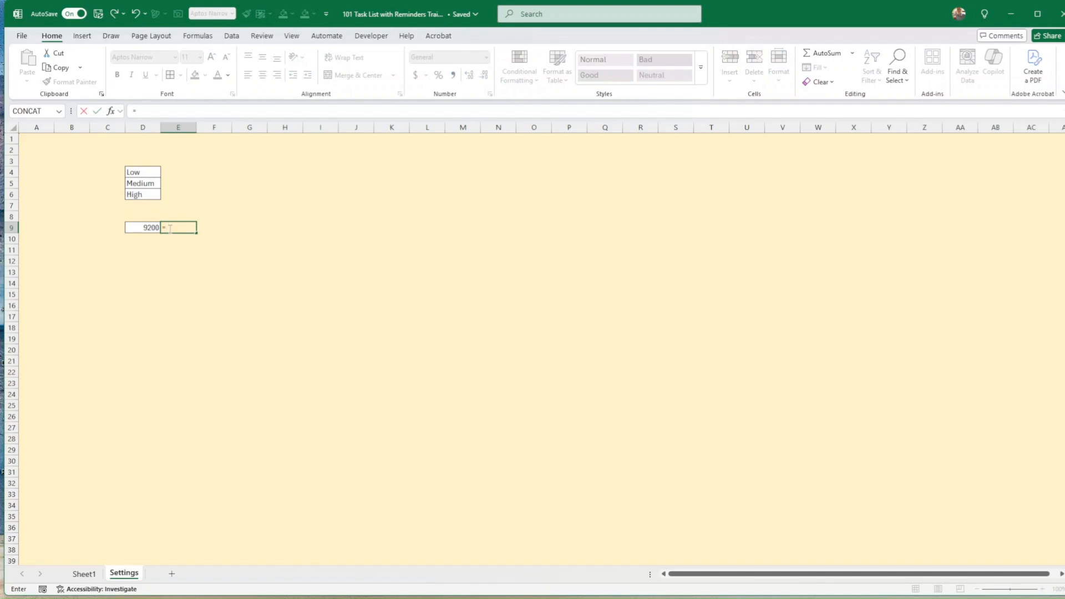
pyautogui.write('unicha')
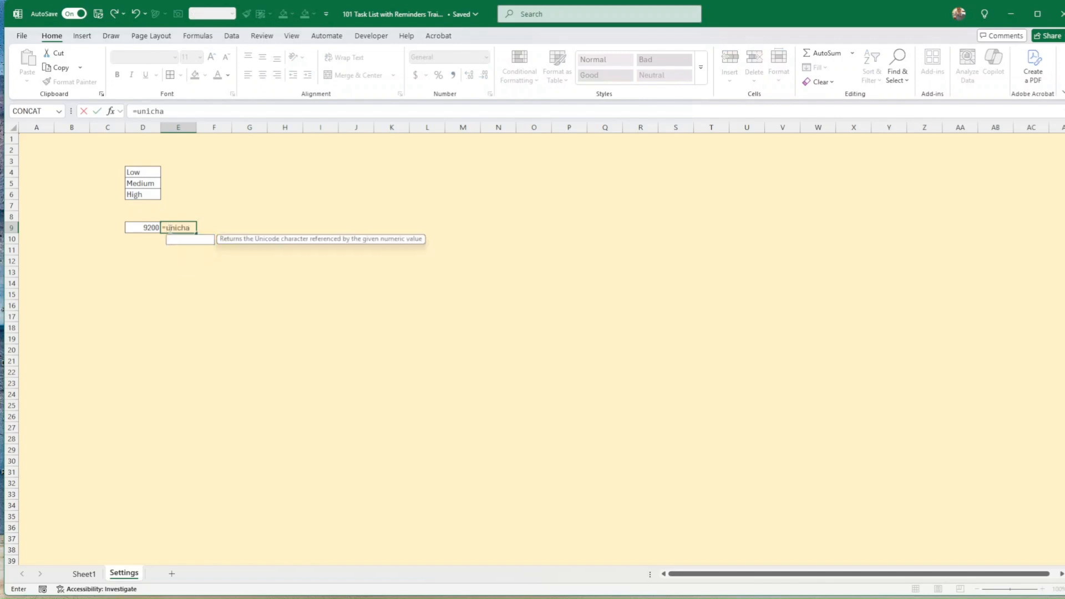
pyautogui.write('r(')
pyautogui.press('Left')
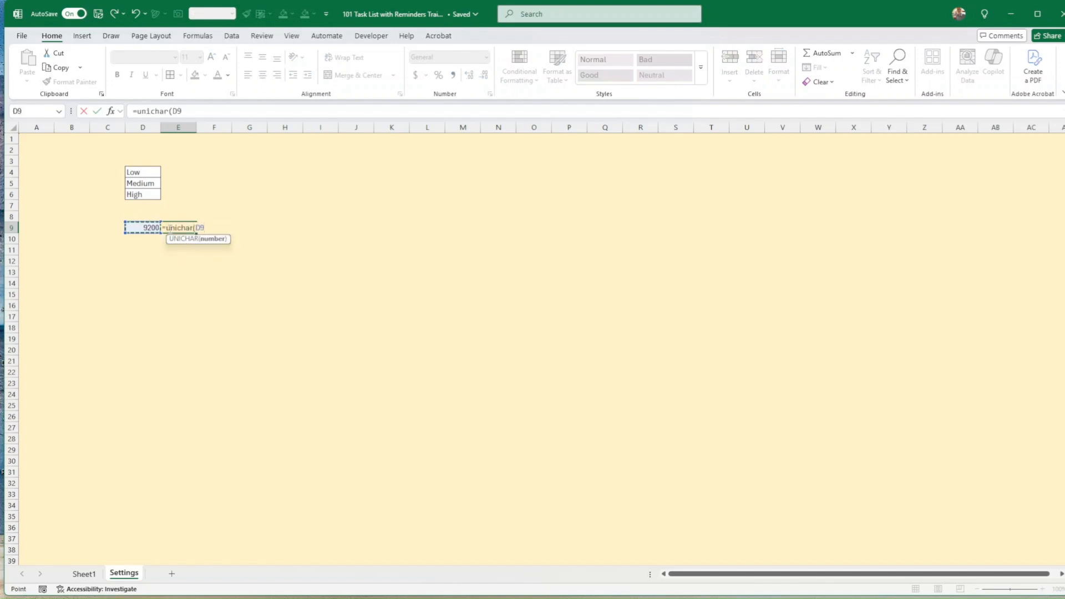
pyautogui.write(')')
pyautogui.press('Return')
pyautogui.click(169, 228)
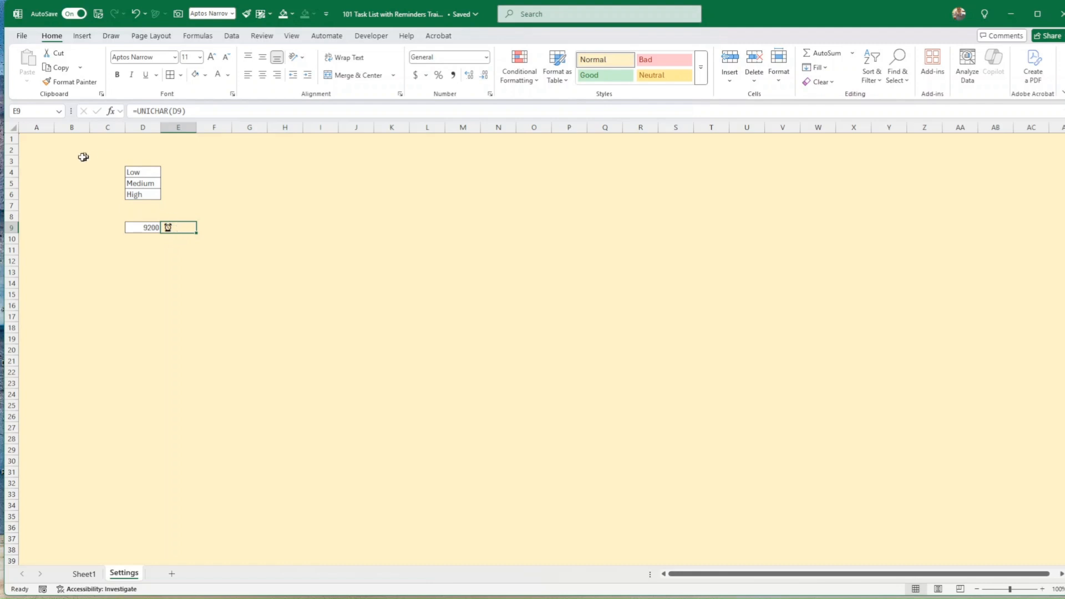
# Name cell E9 on the Settings sheet "Clock".
pyautogui.click(31, 110)
pyautogui.write('Clock')
pyautogui.press('Return')
# Rename Sheet1 as "Dashboard".
pyautogui.click(87, 574)
pyautogui.rightClick(87, 575)
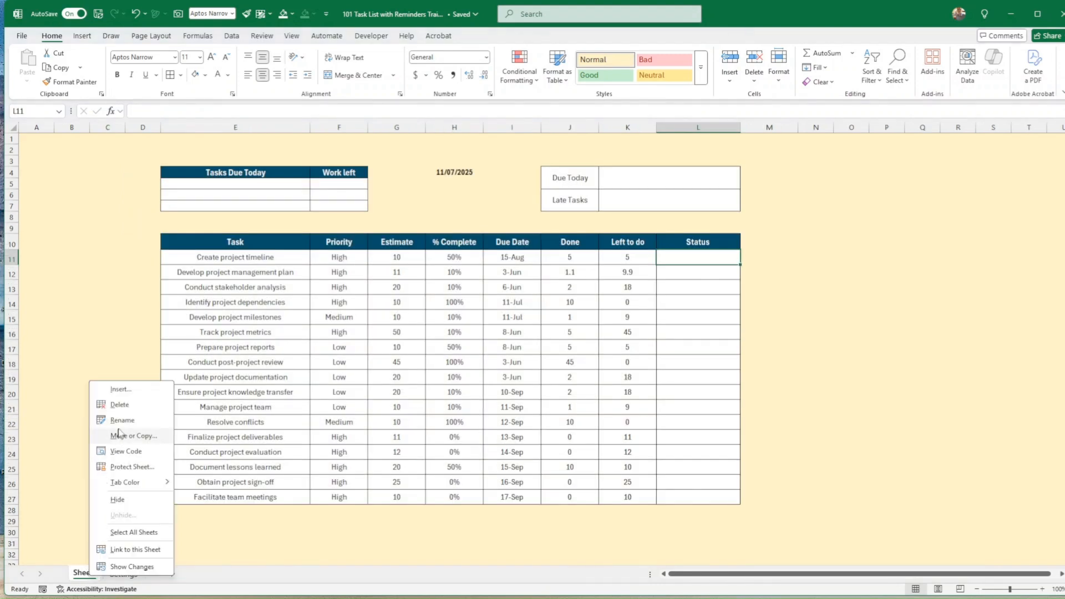
pyautogui.press('Escape')
pyautogui.write('D')
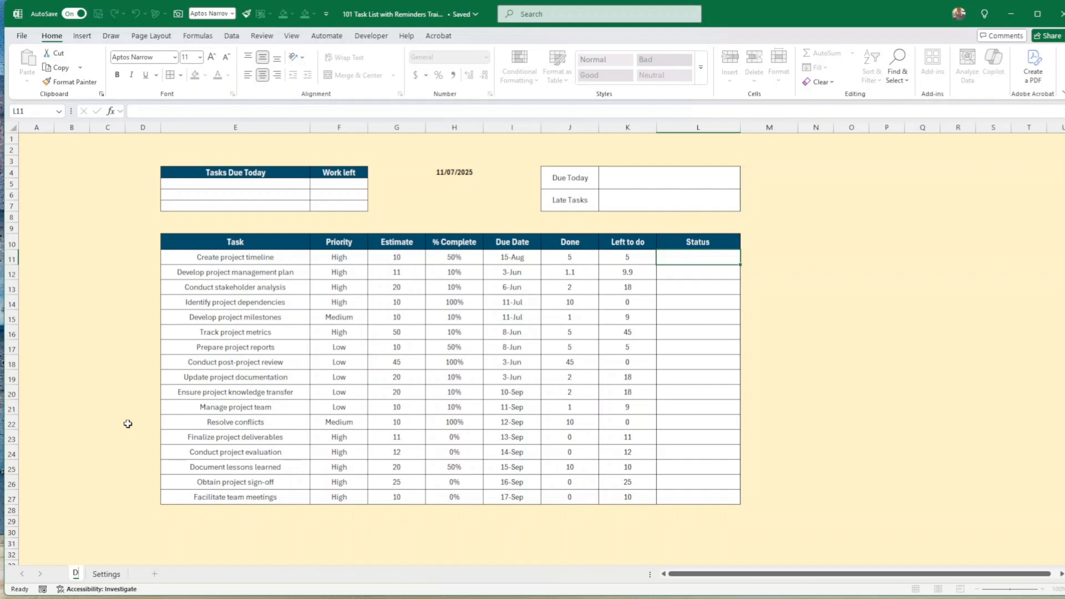
pyautogui.write('ashboard')
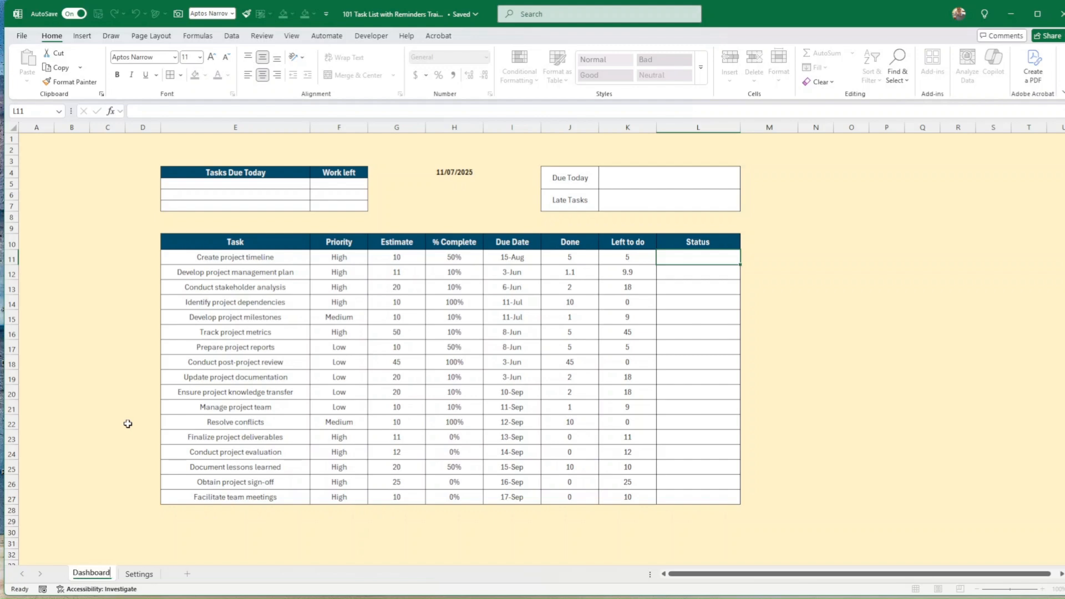
pyautogui.press('Return')
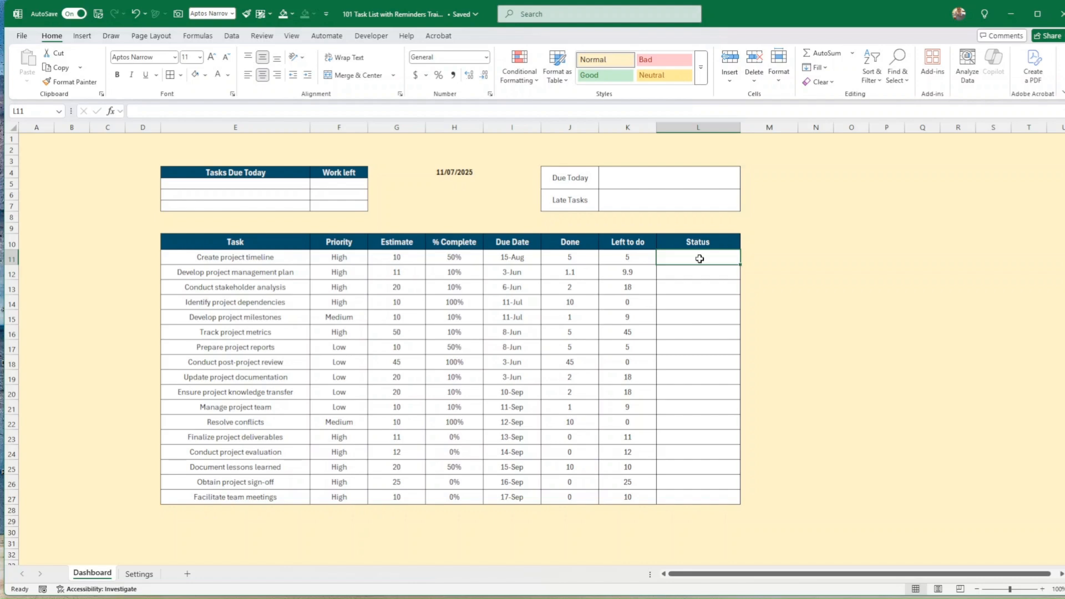
# Enter =IF(AND(H11<>1,I11<=$H$4),Clock,"") in L11, the first cell of the Status column.
pyautogui.write('=')
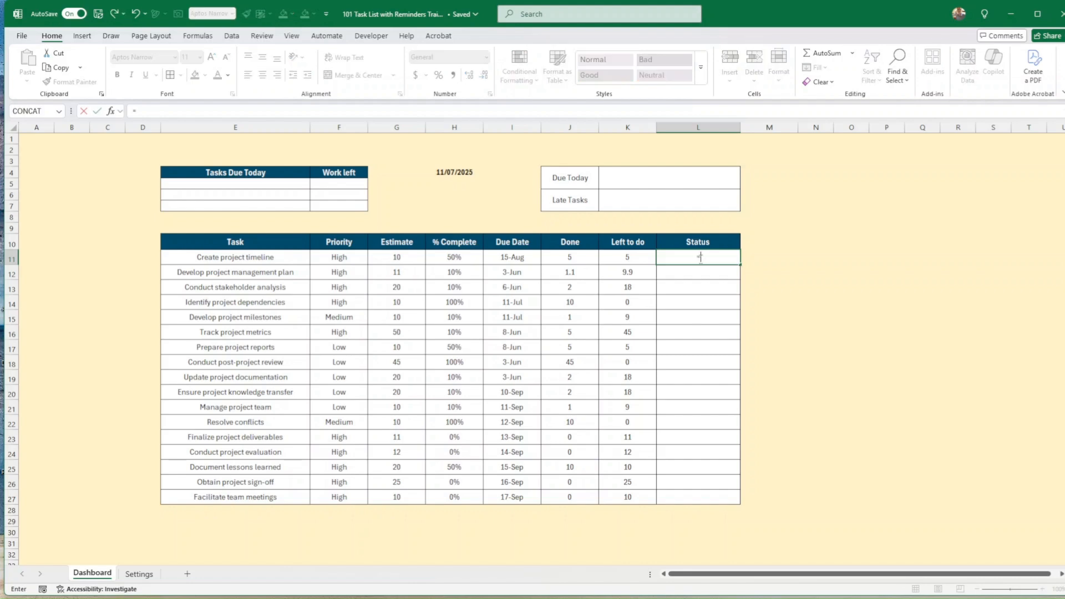
pyautogui.write('if(')
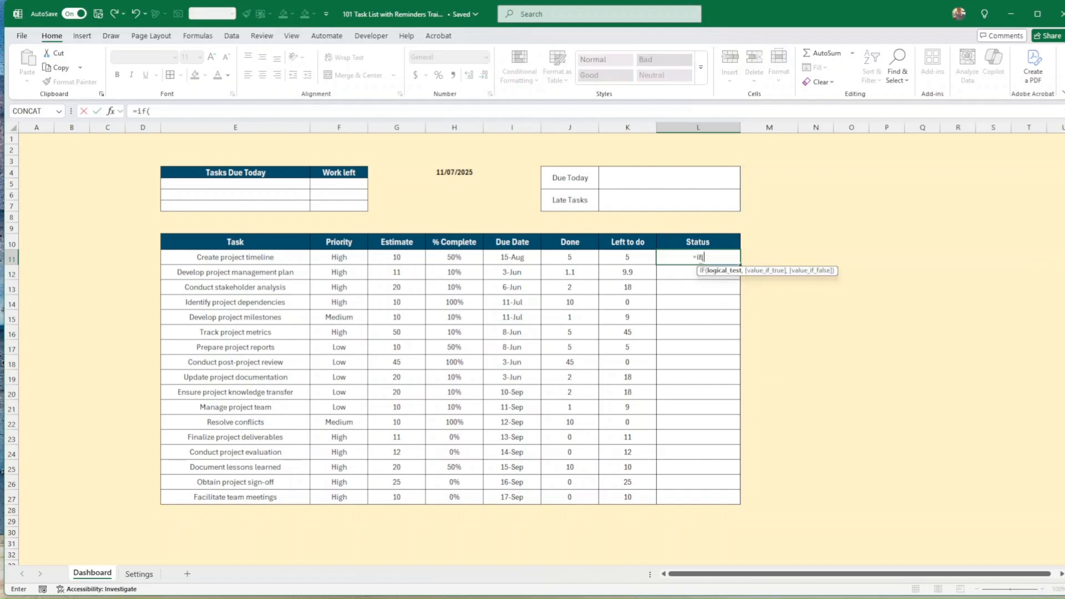
pyautogui.write('and(')
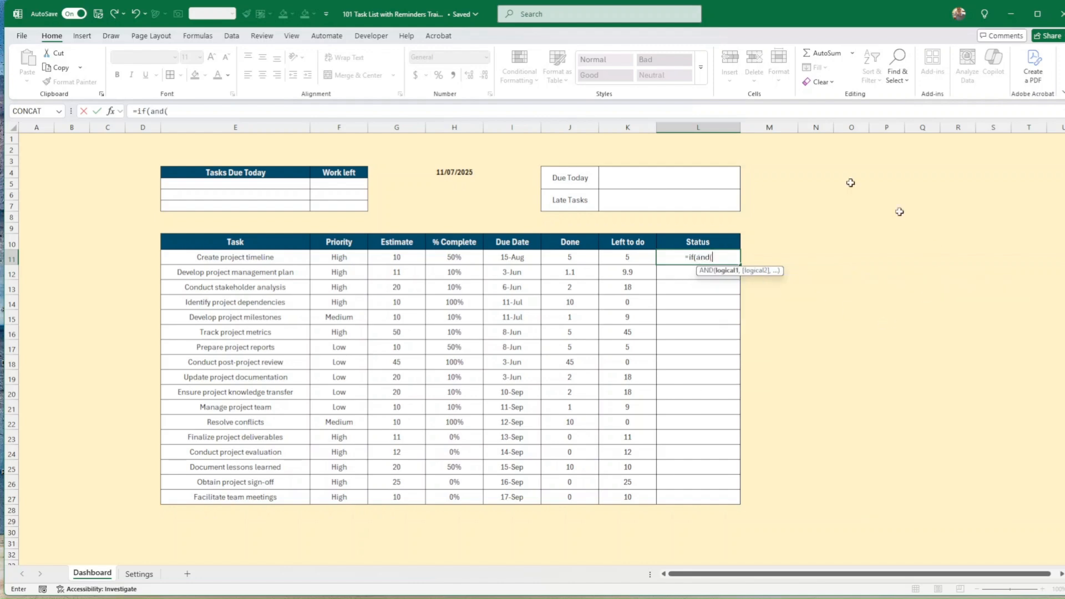
pyautogui.click(462, 260)
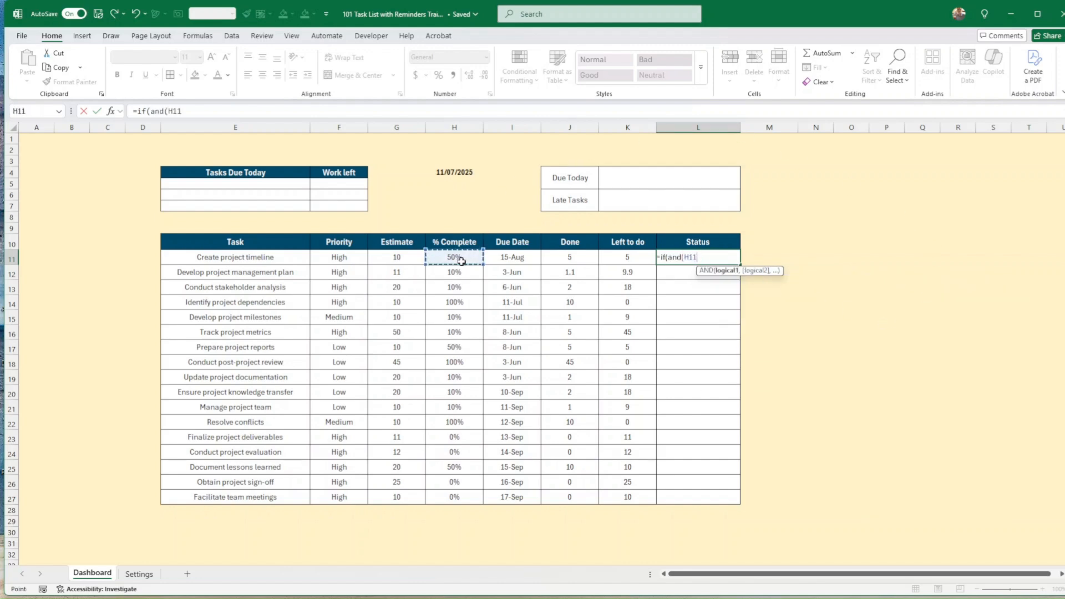
pyautogui.write('<>')
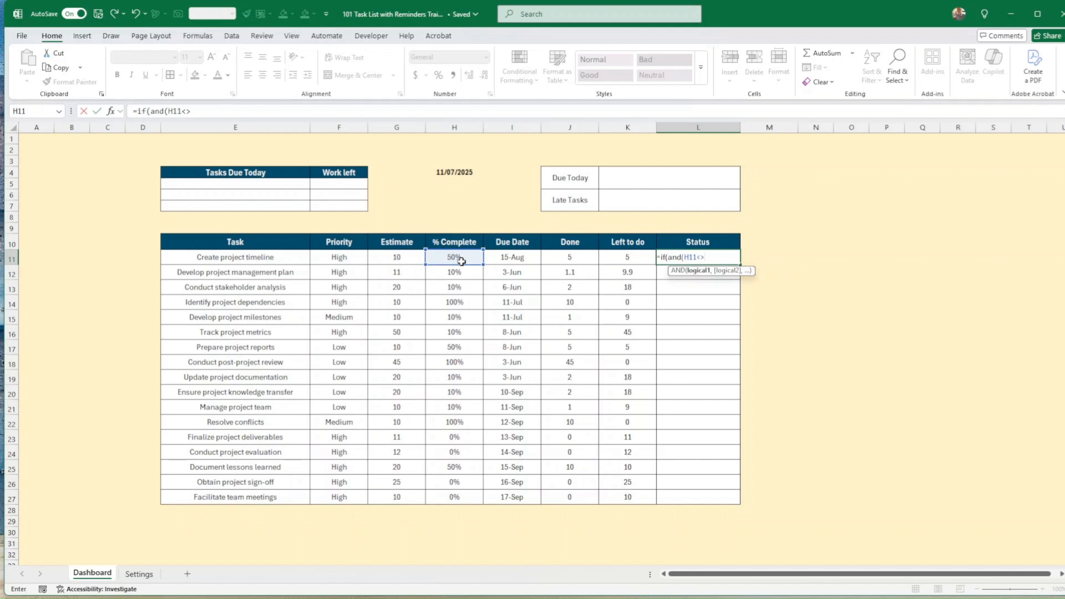
pyautogui.write('1,')
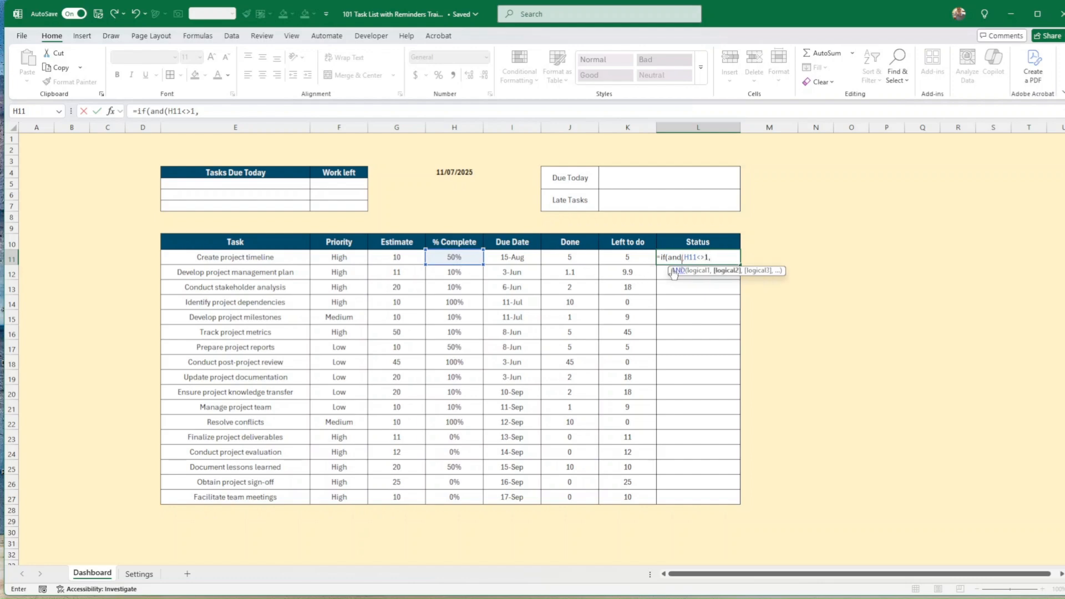
pyautogui.click(515, 258)
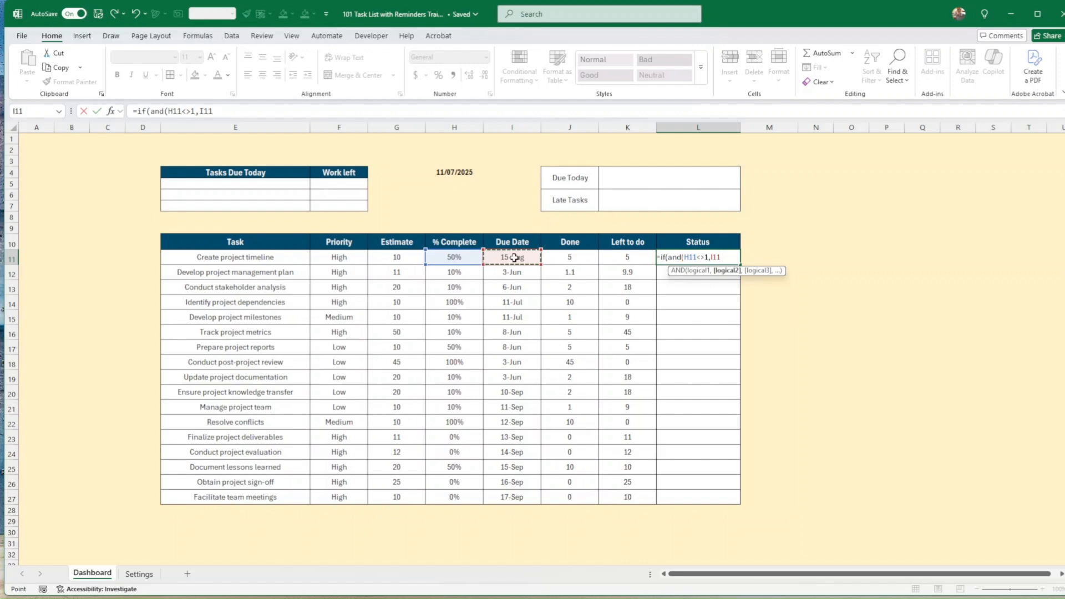
pyautogui.write('<=')
pyautogui.click(452, 172)
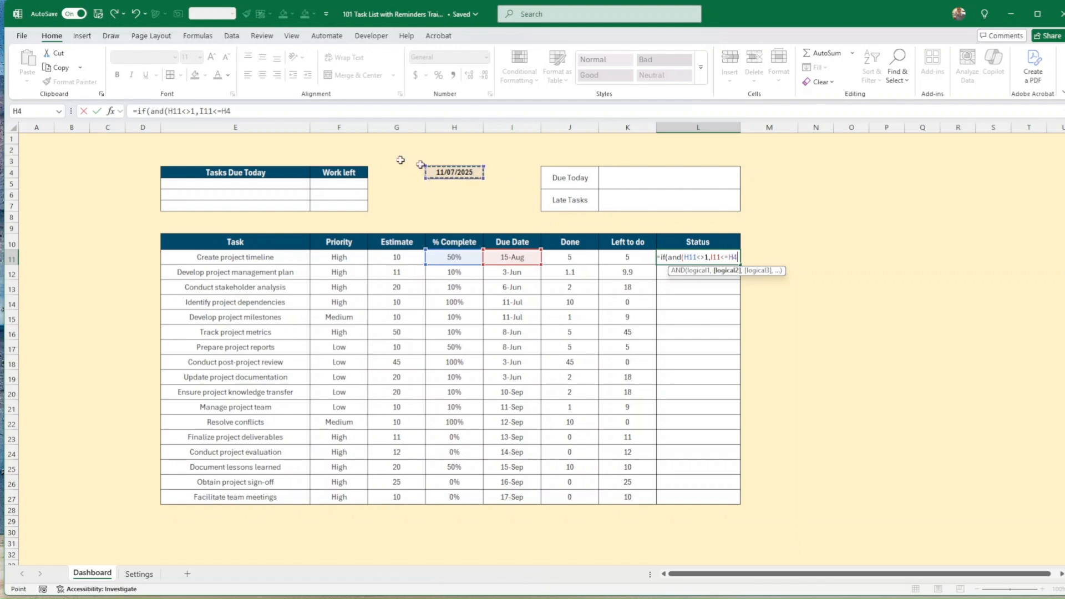
pyautogui.click(273, 109)
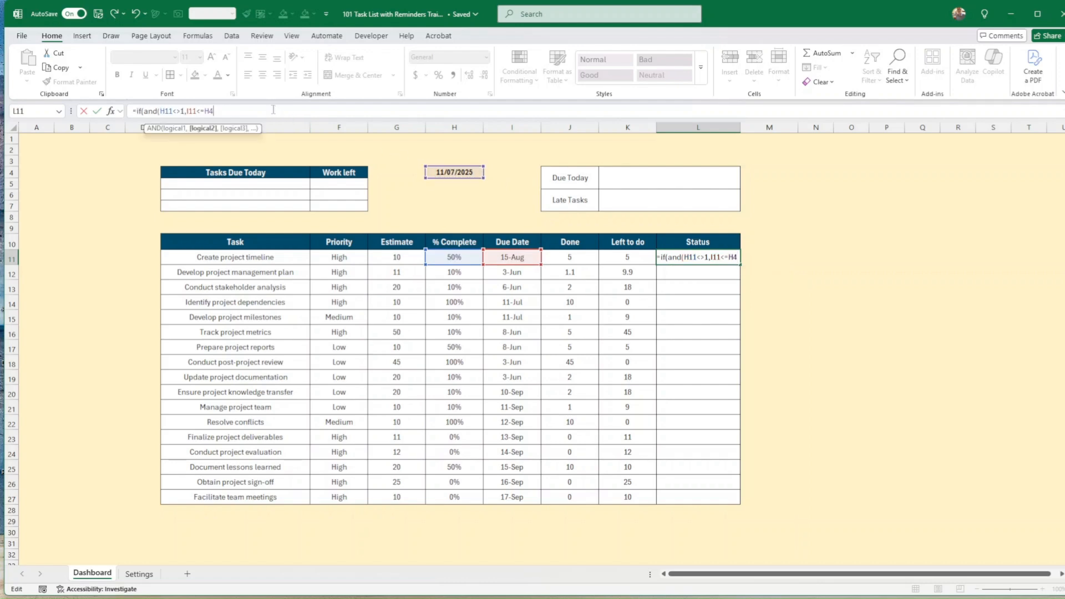
pyautogui.press('F4')
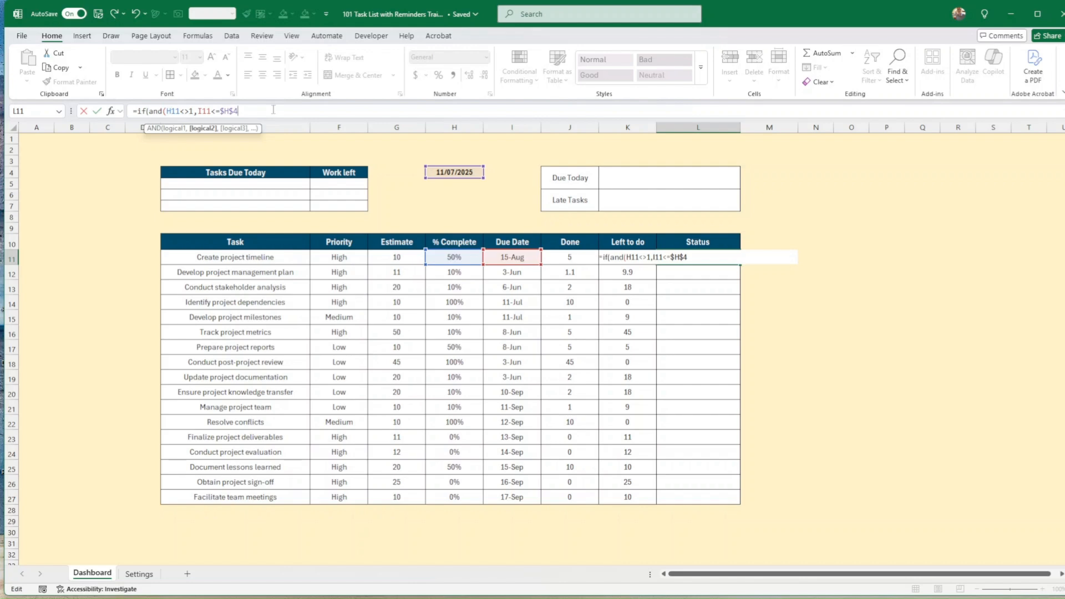
pyautogui.write(')')
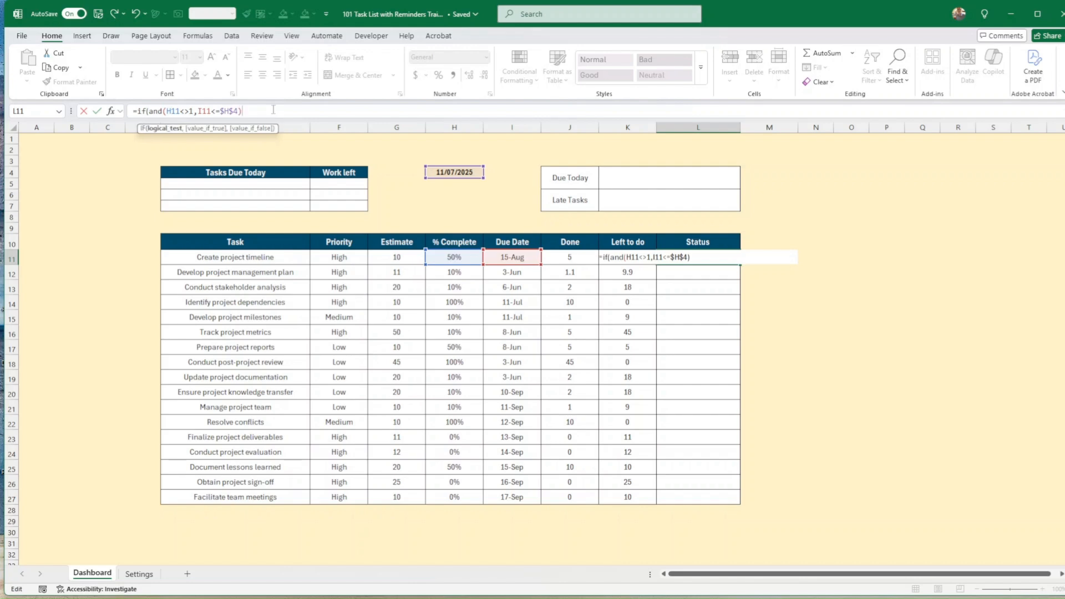
pyautogui.write(',Clock')
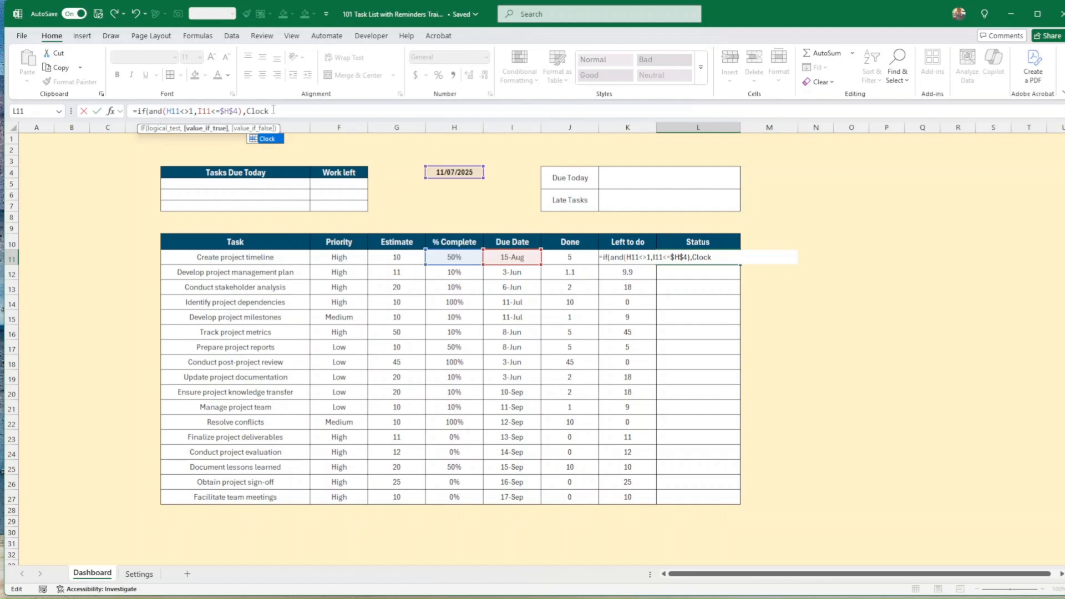
pyautogui.write(',')
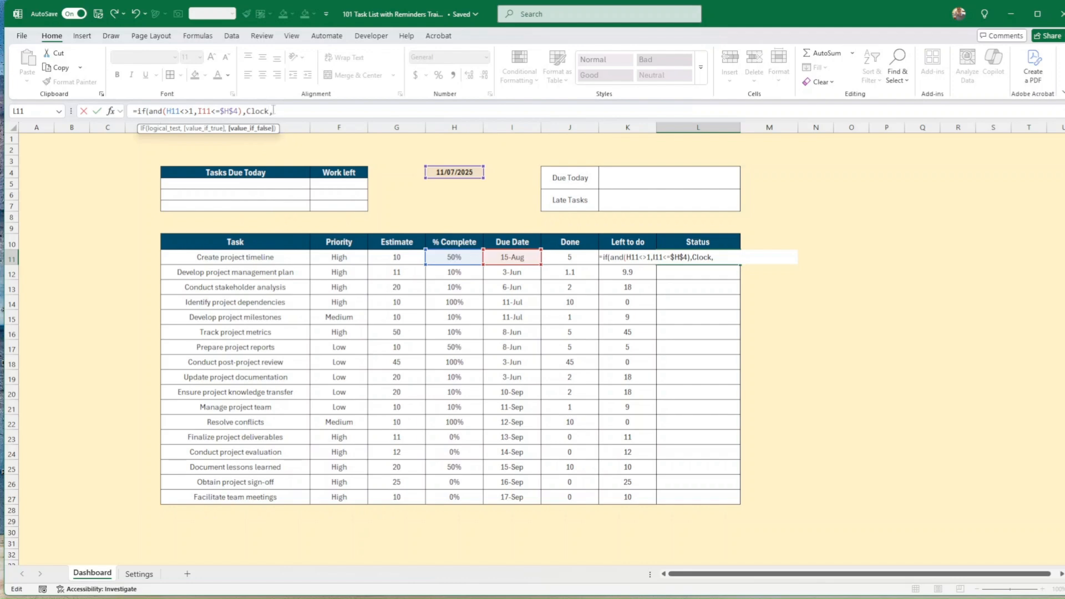
pyautogui.write('"")')
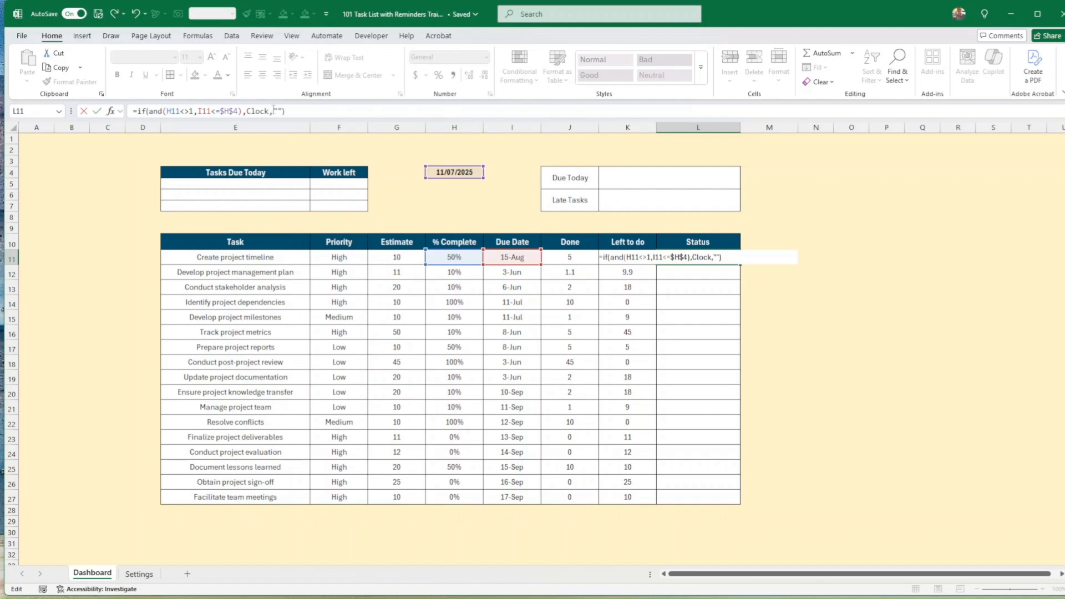
pyautogui.hotkey('ctrl', 'Return')
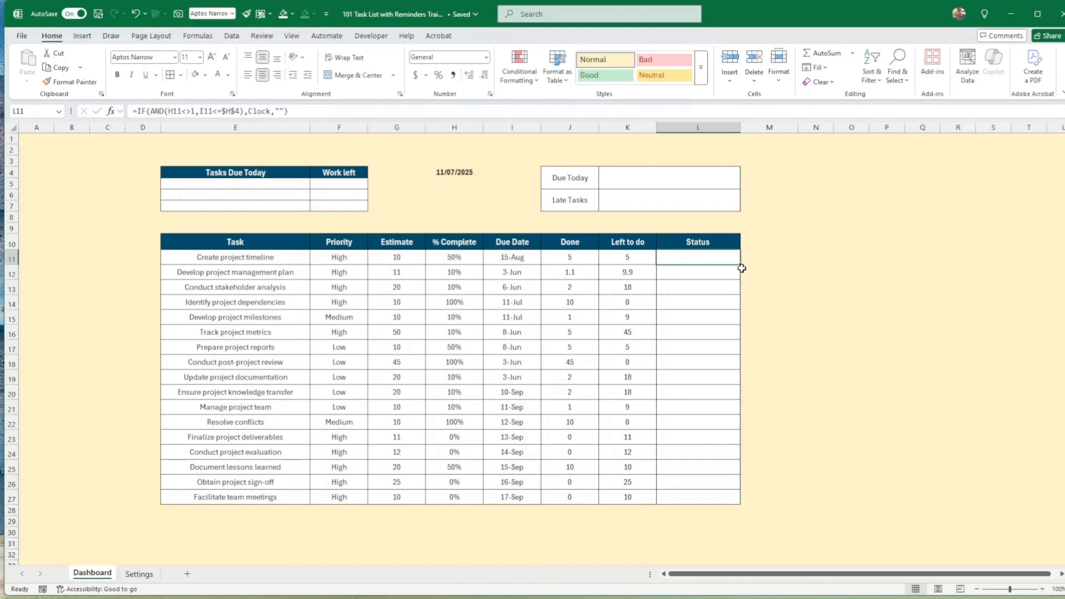
# Fill the Status formula from L11 down through L27.
pyautogui.moveTo(740, 266); pyautogui.dragTo(732, 506)
pyautogui.click(797, 452)
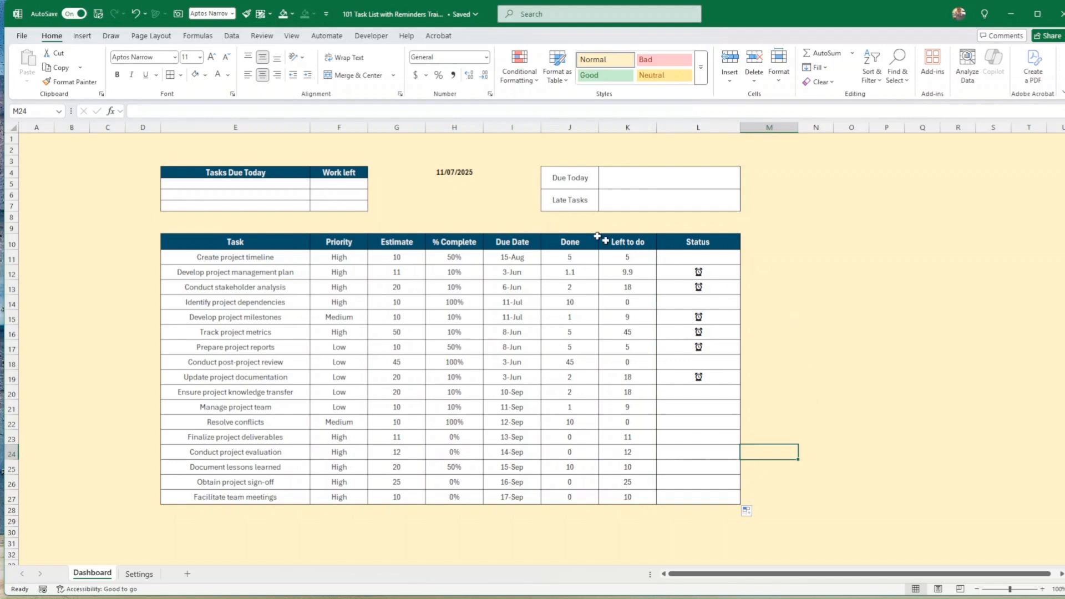
pyautogui.click(455, 175)
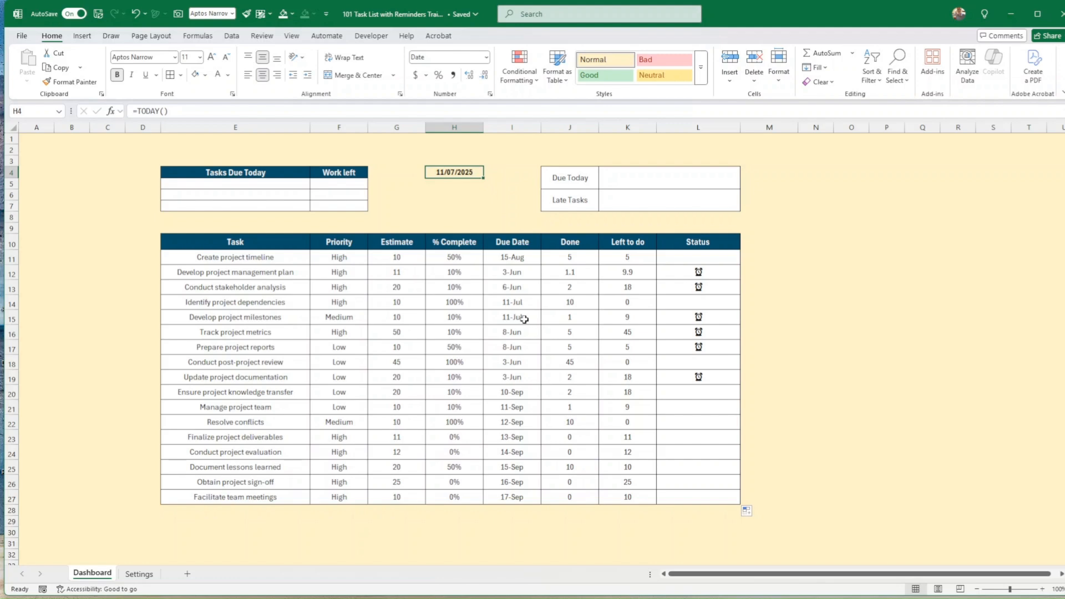
pyautogui.click(464, 302)
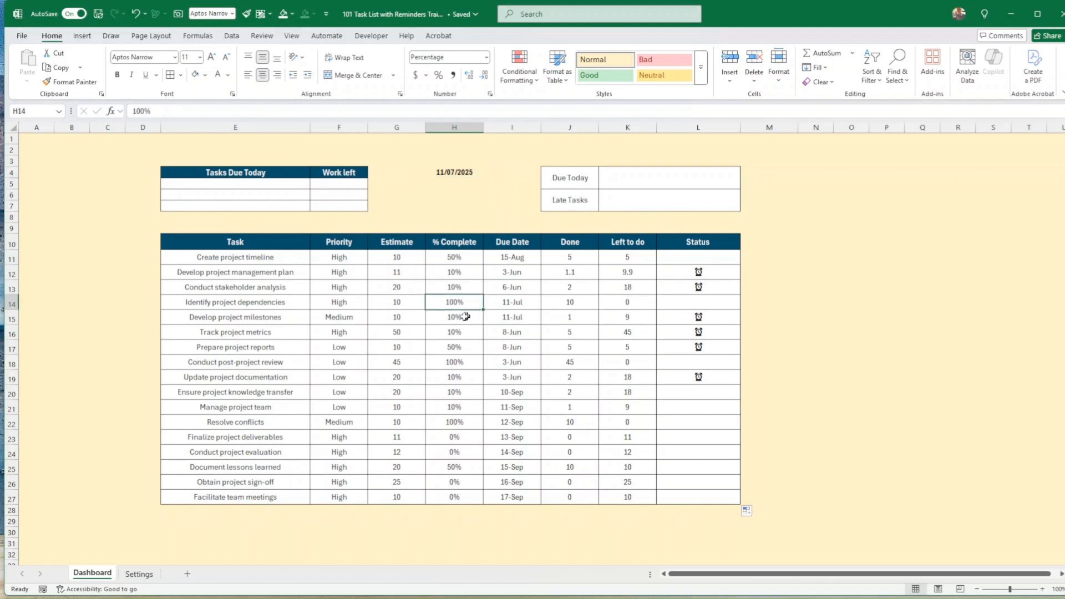
# Start a new conditional formatting rule for the Status cells L11:L27 that uses a formula to determine which cells to format.
pyautogui.click(695, 256)
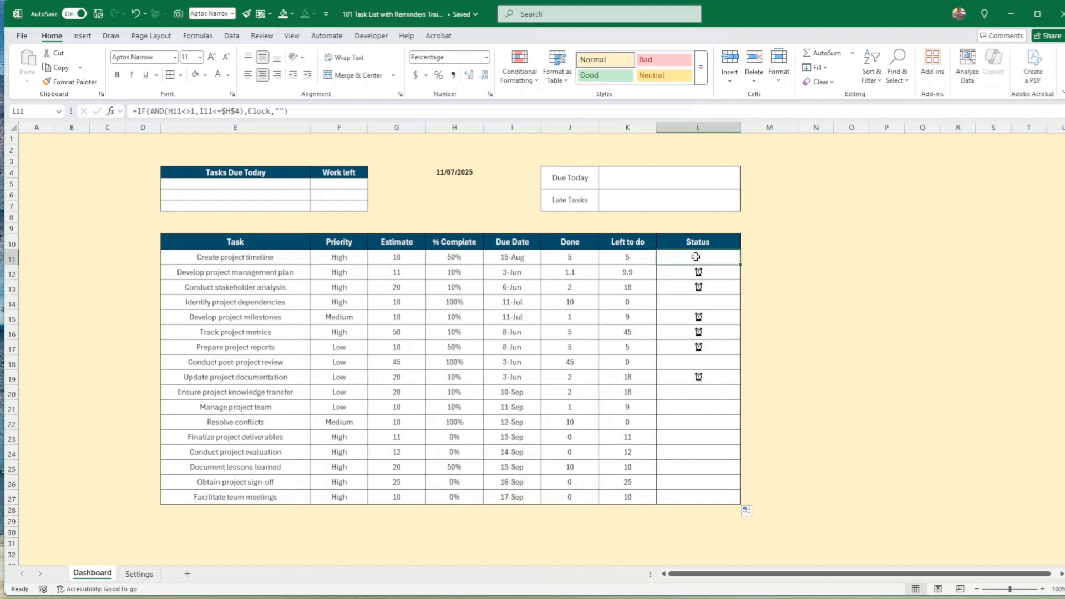
pyautogui.moveTo(695, 257); pyautogui.dragTo(718, 498)
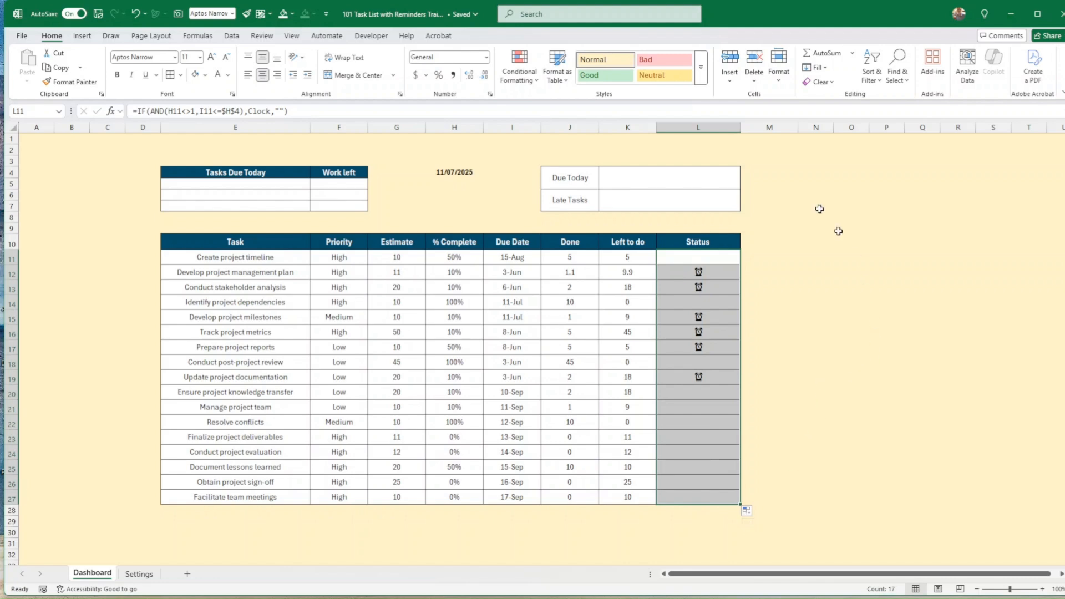
pyautogui.click(517, 81)
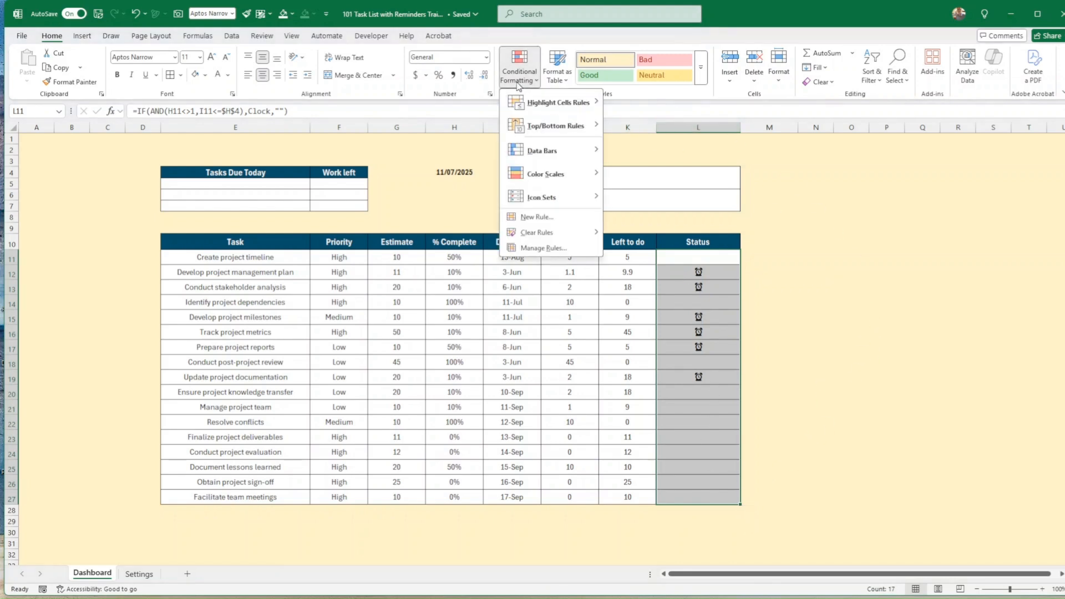
pyautogui.click(531, 218)
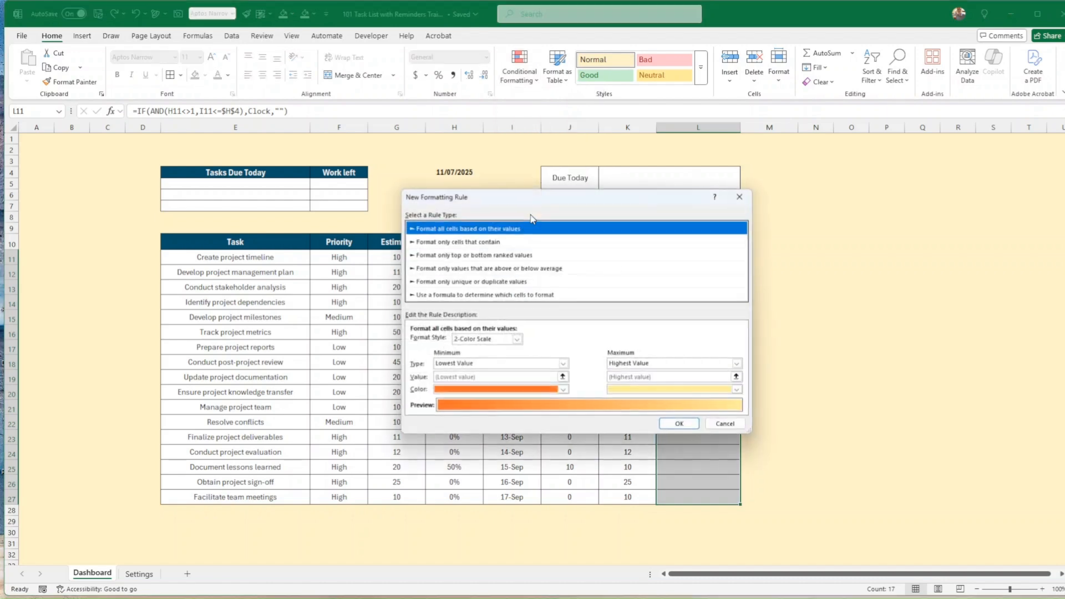
pyautogui.click(474, 295)
pyautogui.moveTo(536, 202); pyautogui.dragTo(363, 341)
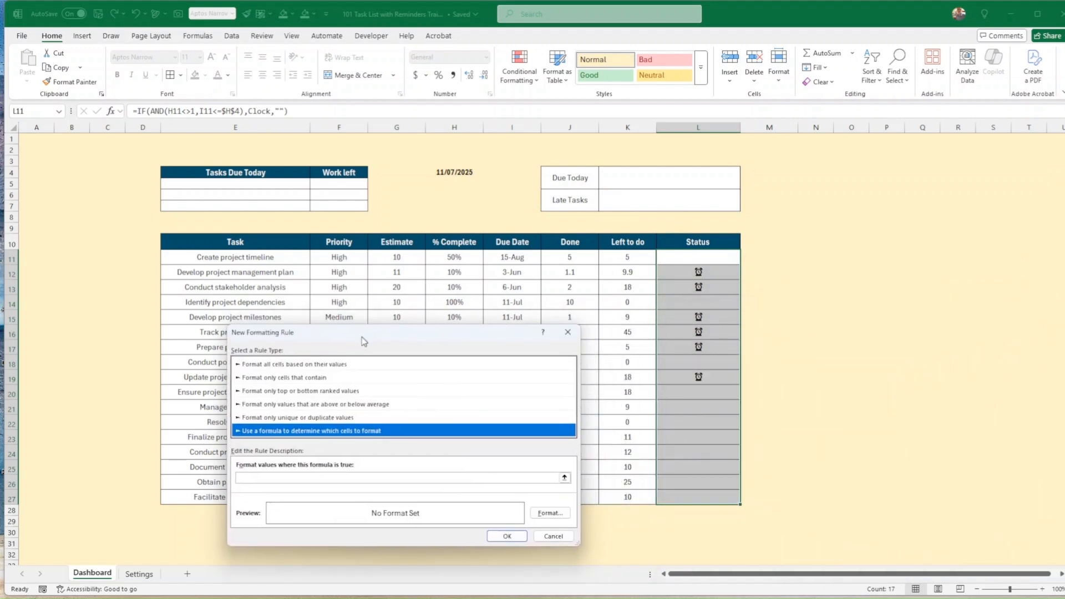
# Set the rule's formula to =$I11=$H$4, comparing each task's due date with today's date.
pyautogui.click(251, 476)
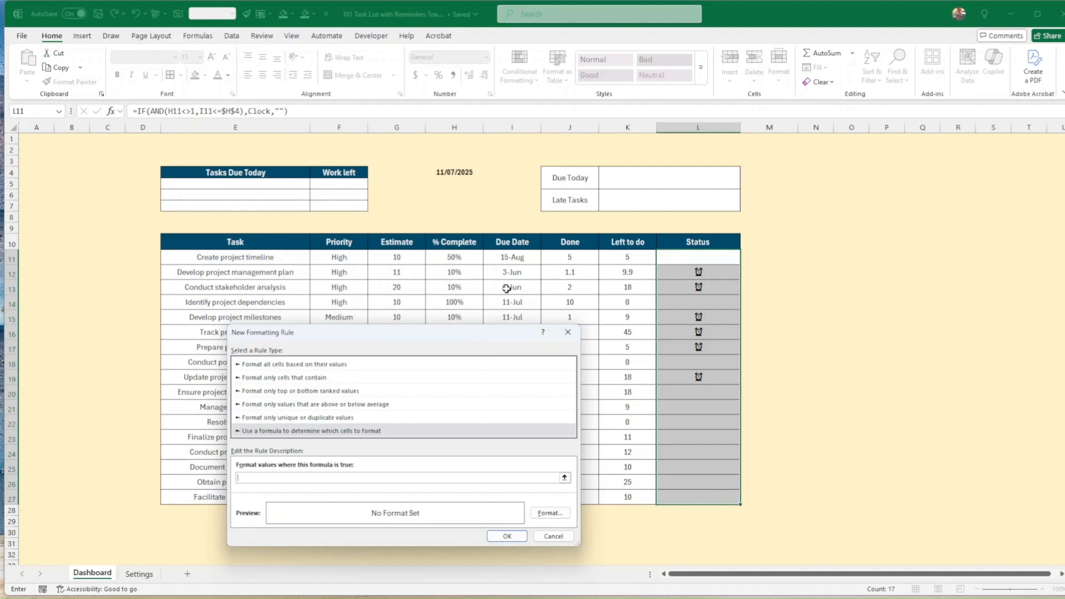
pyautogui.click(510, 272)
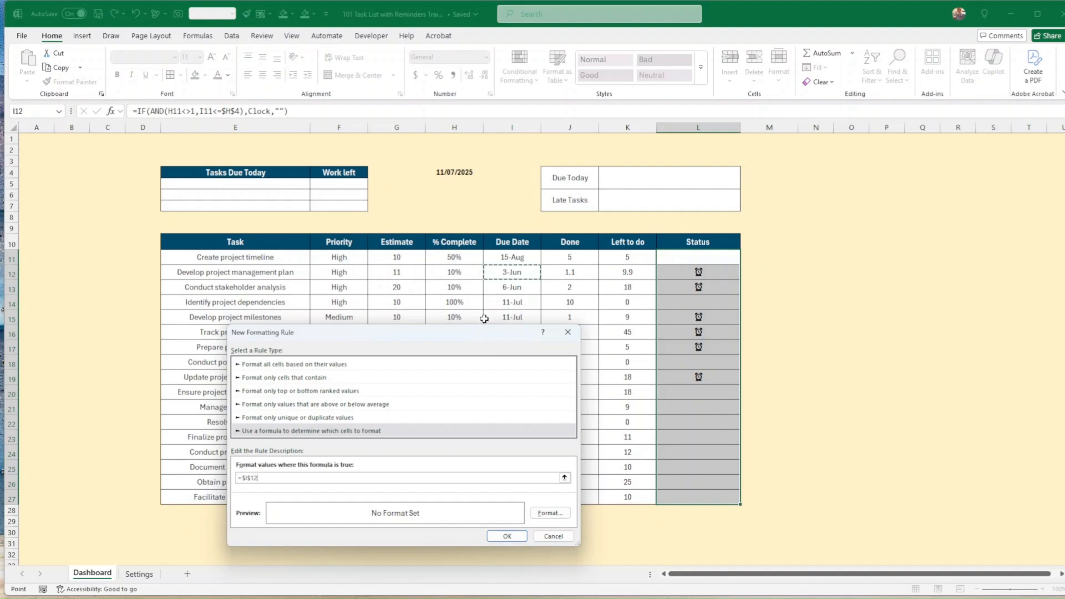
pyautogui.press('F4')
pyautogui.click(509, 258)
pyautogui.press('F4')
pyautogui.press('F4')
pyautogui.write('=')
pyautogui.click(456, 172)
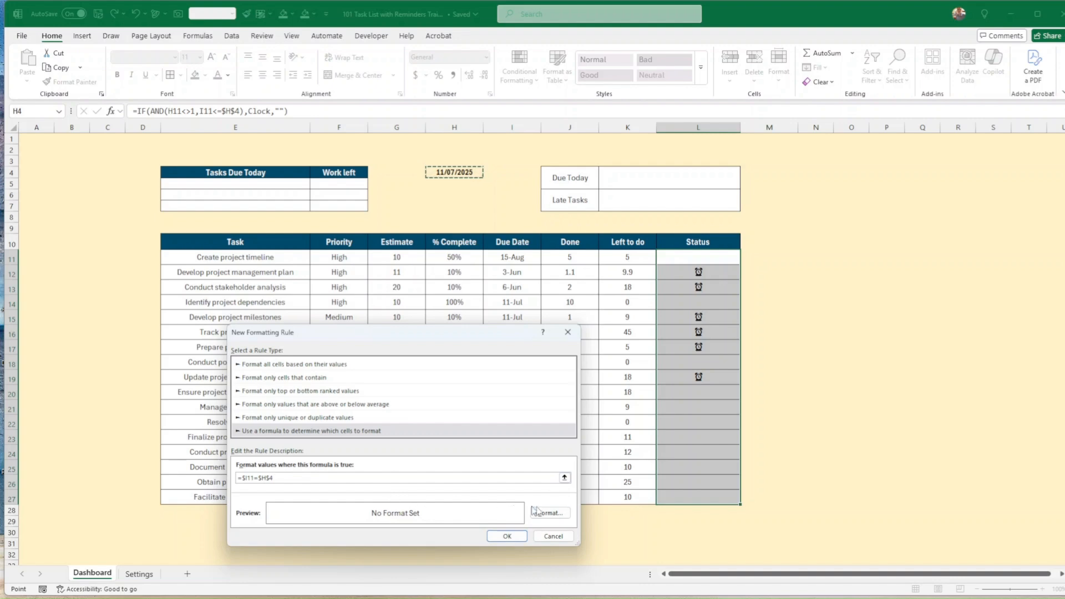
# Set the rule's font colour to the standard light blue and apply the rule to the Status cells.
pyautogui.click(549, 513)
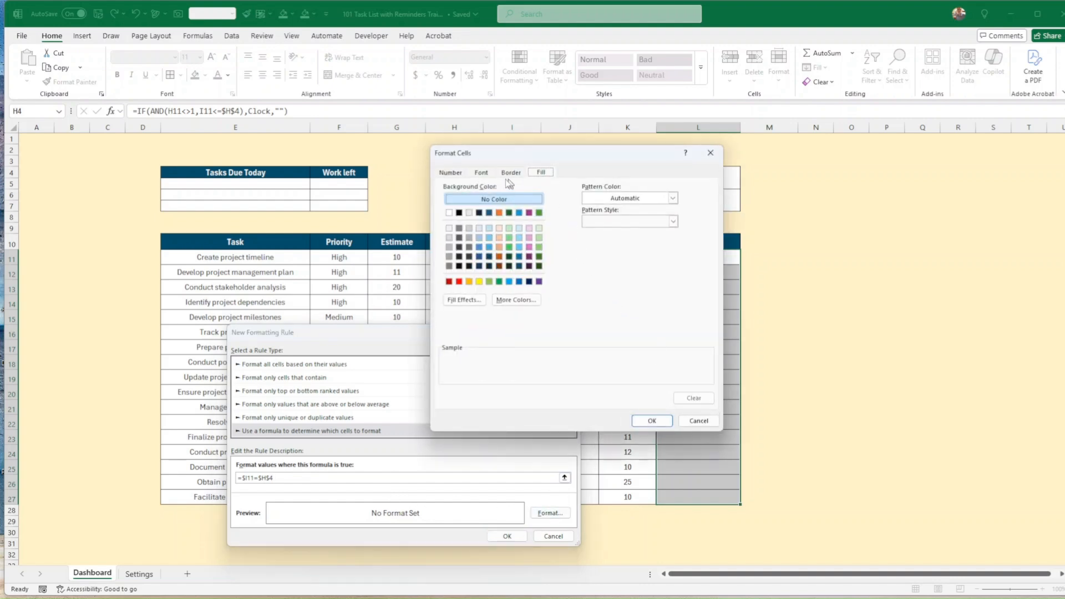
pyautogui.click(481, 173)
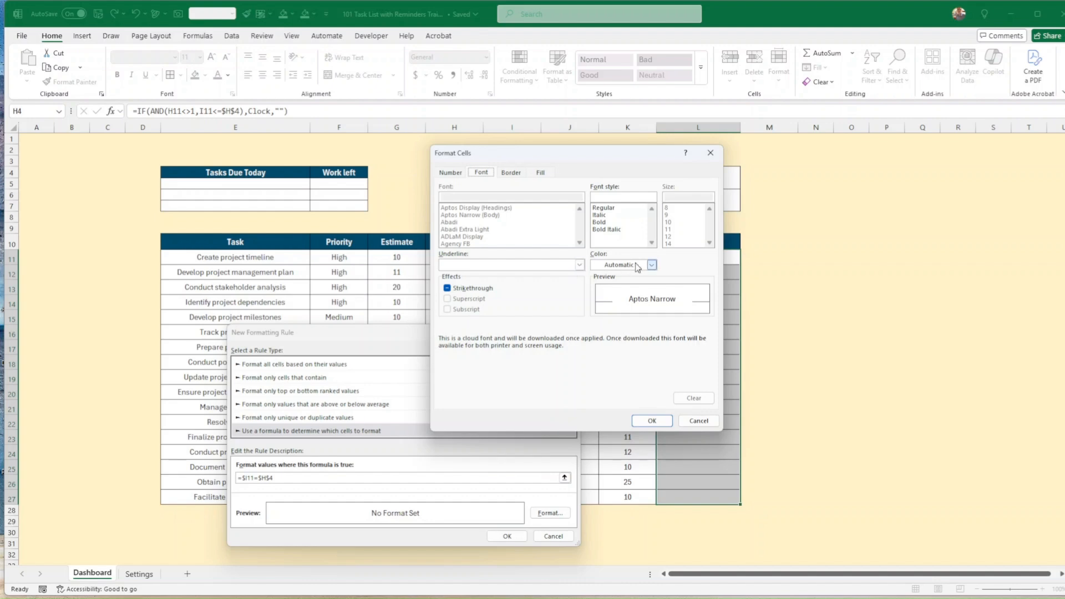
pyautogui.click(651, 264)
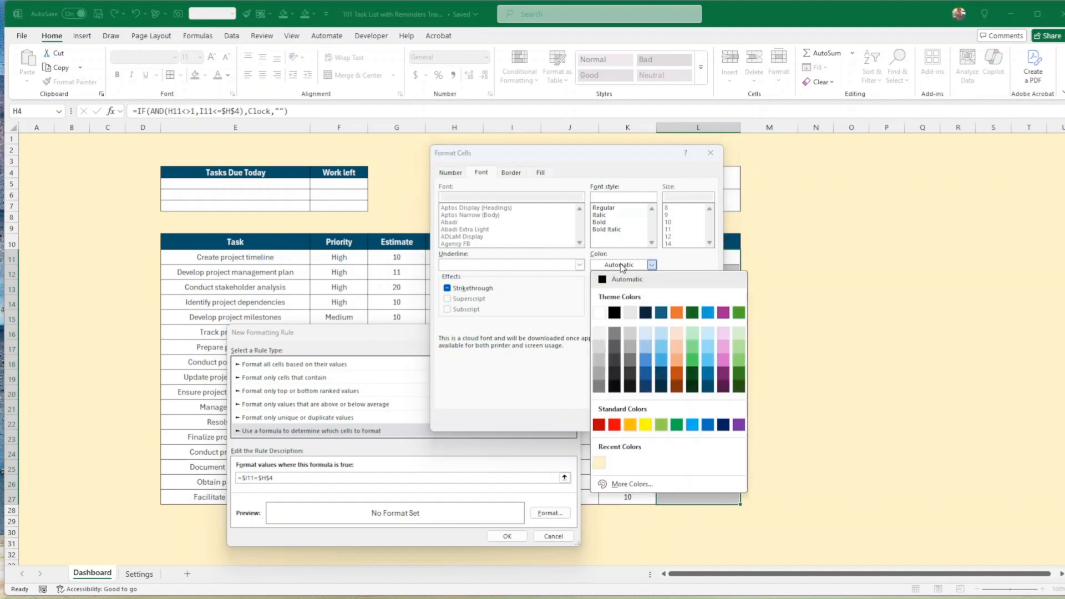
pyautogui.click(692, 424)
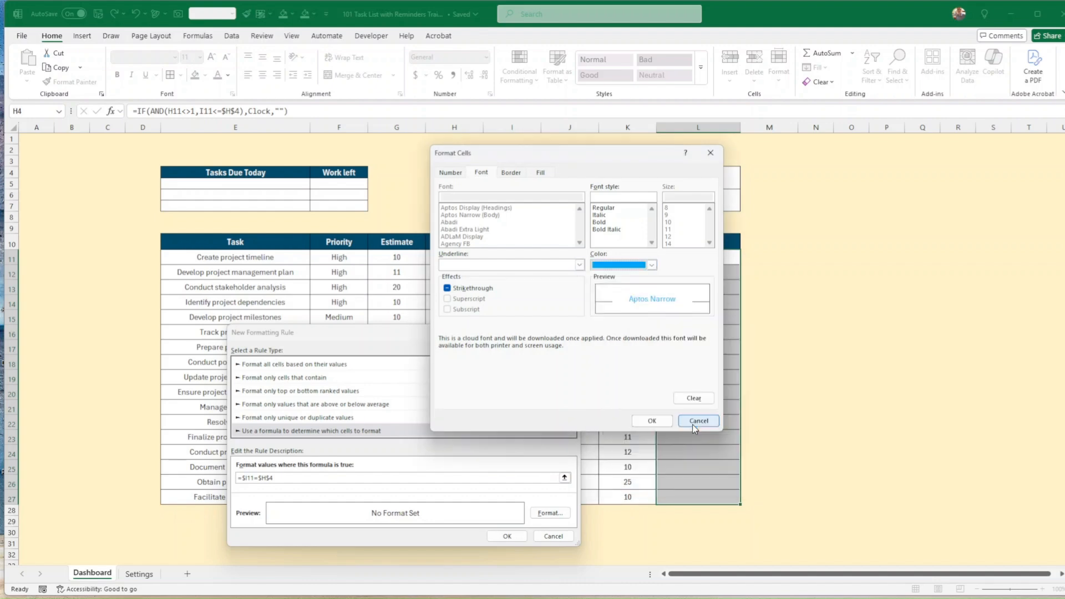
pyautogui.click(652, 424)
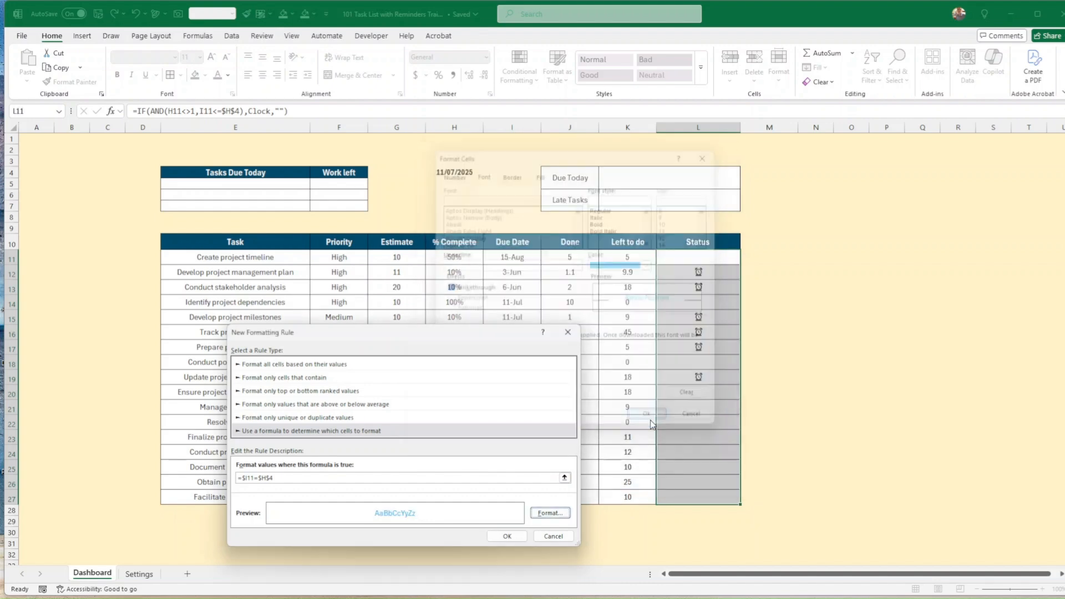
pyautogui.click(507, 535)
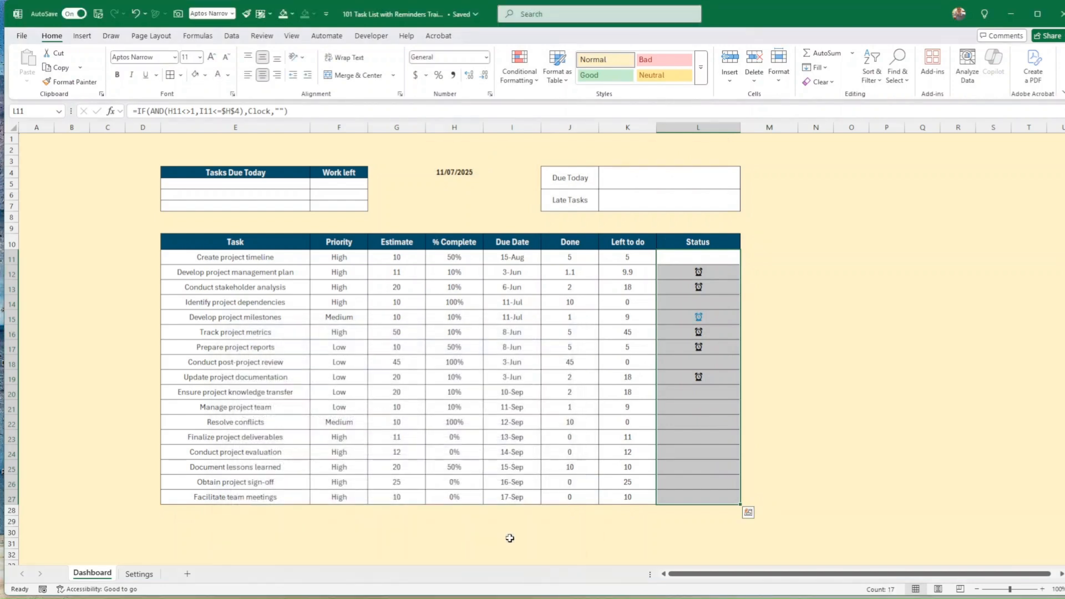
pyautogui.click(812, 426)
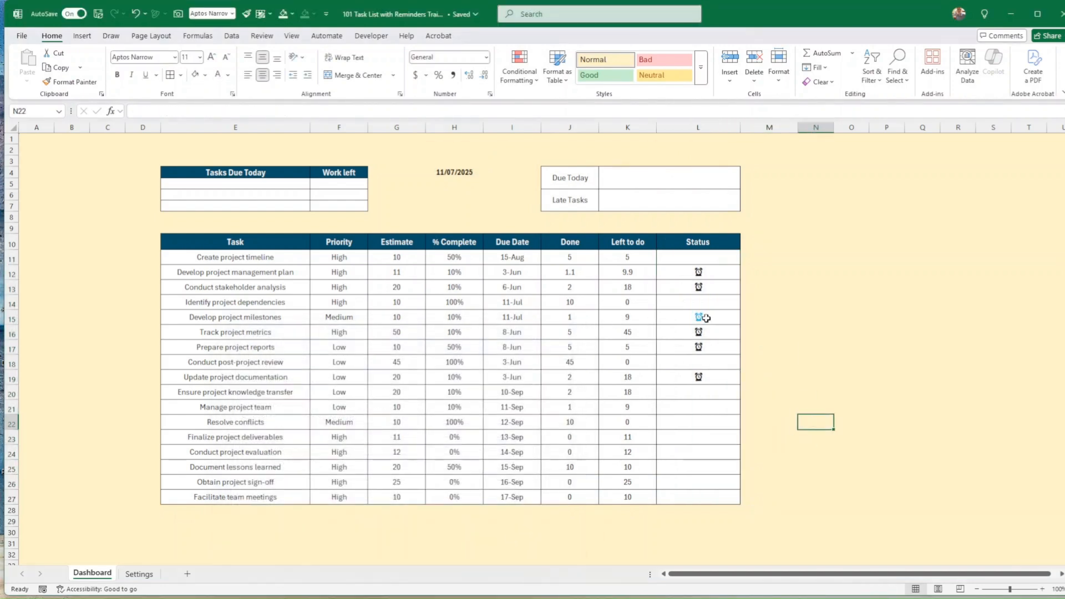
# Duplicate the due-today conditional formatting rule for Status cells L11:L27 and set the copy's formula to =$I11<$H$4.
pyautogui.click(688, 321)
pyautogui.moveTo(690, 256); pyautogui.dragTo(696, 494)
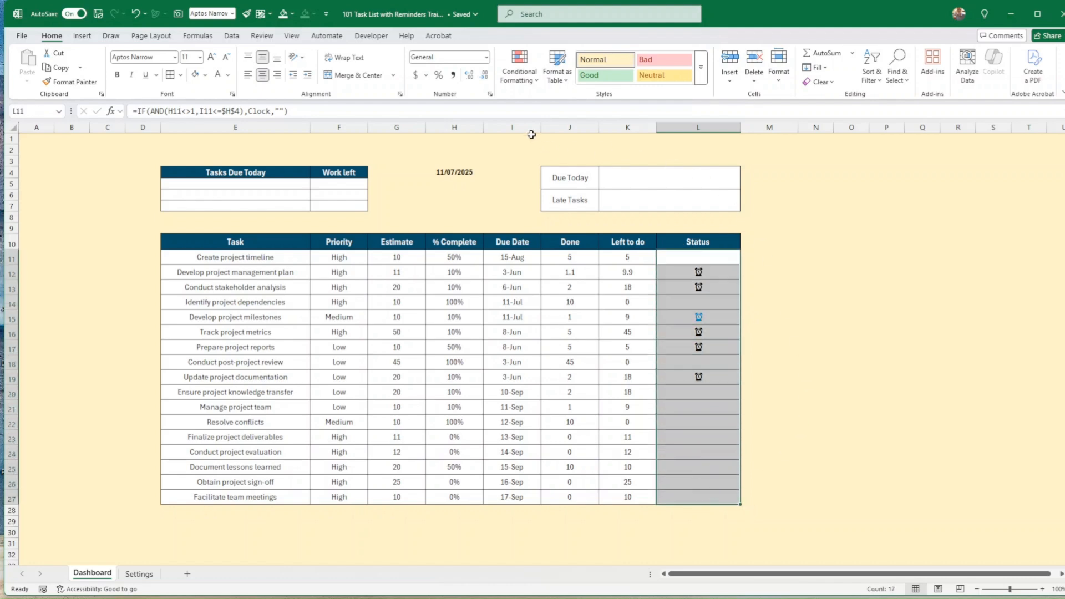
pyautogui.click(519, 78)
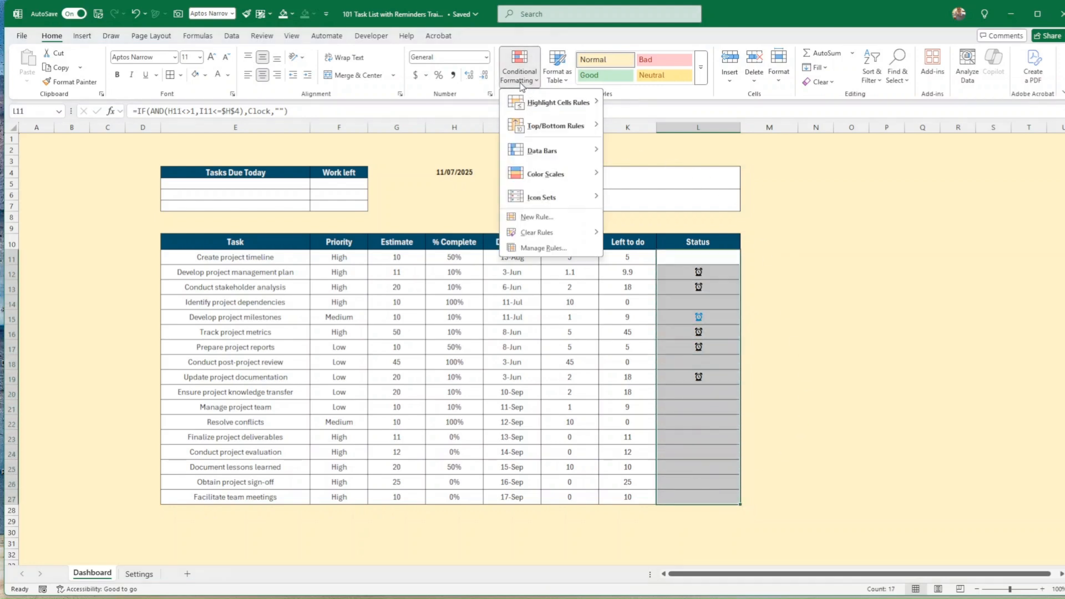
pyautogui.click(537, 250)
pyautogui.click(268, 428)
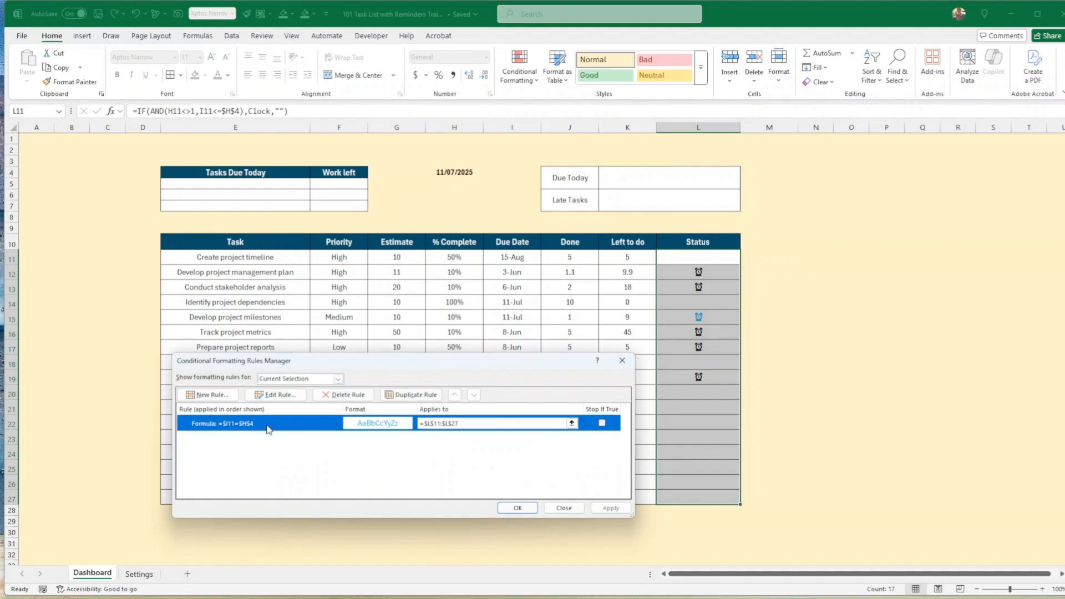
pyautogui.click(410, 394)
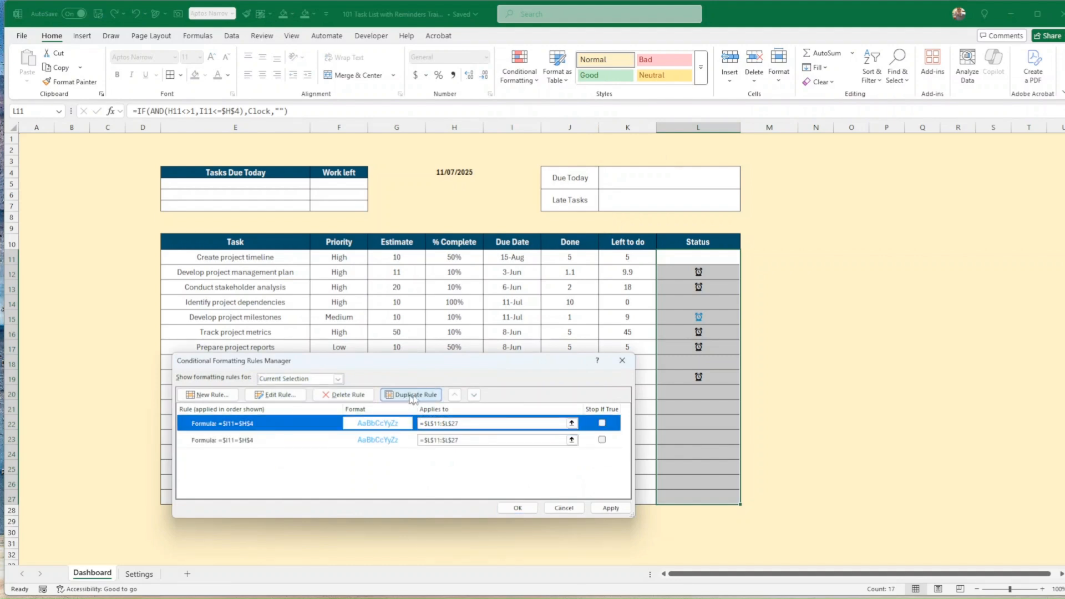
pyautogui.click(277, 395)
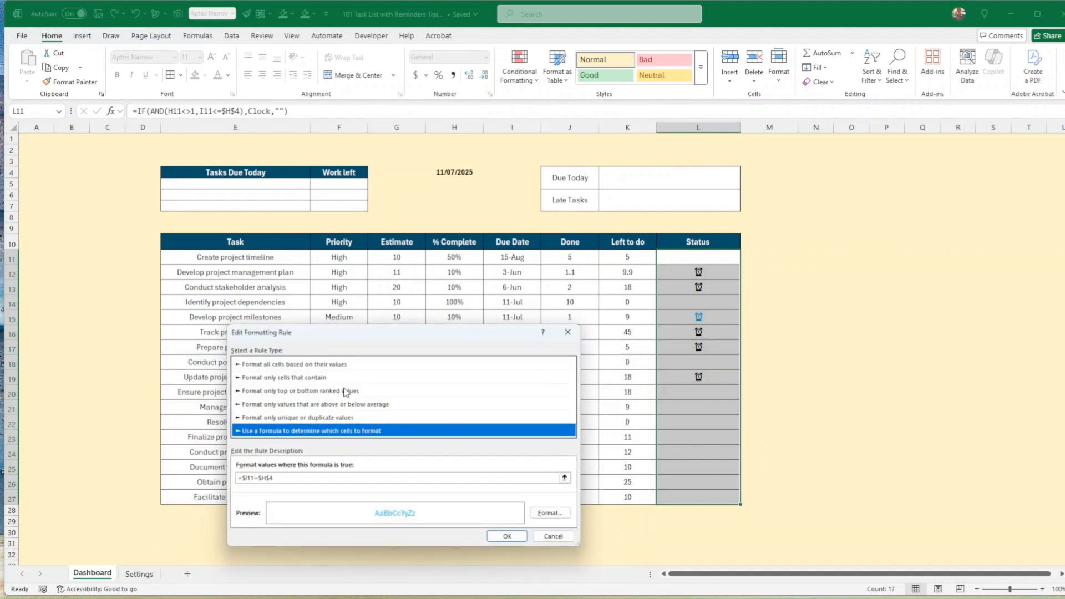
pyautogui.click(257, 478)
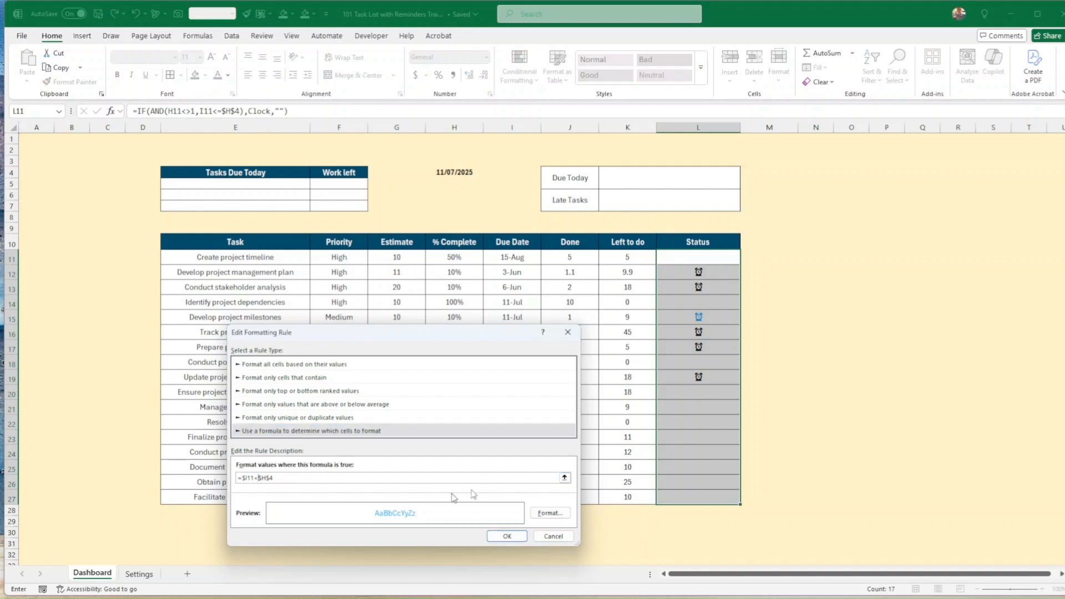
# Set the late-task rule's font colour to a custom light red and apply the rules to the Status cells.
pyautogui.click(550, 513)
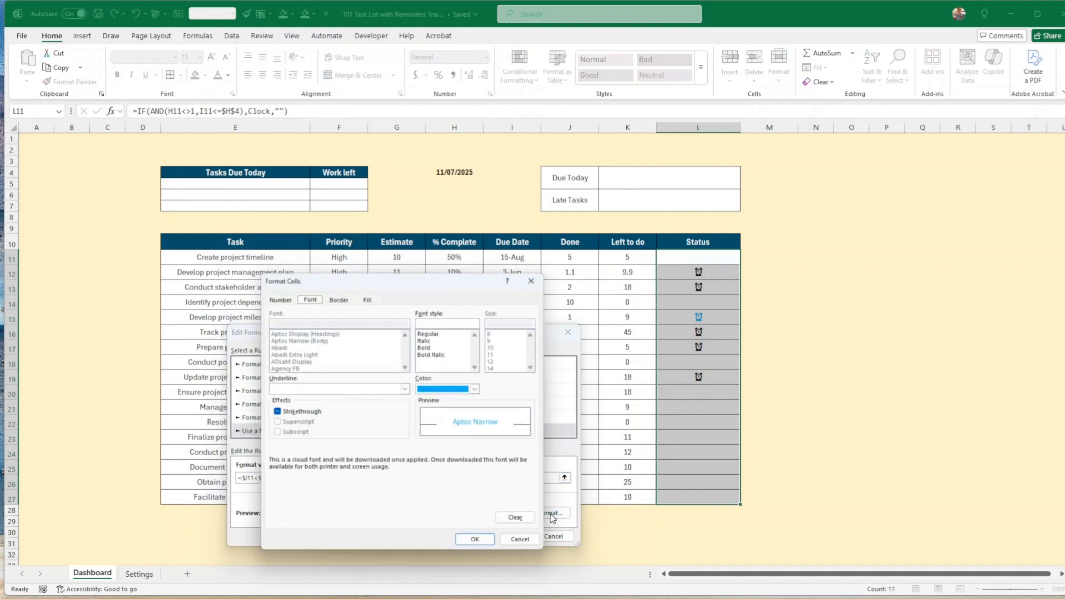
pyautogui.click(472, 392)
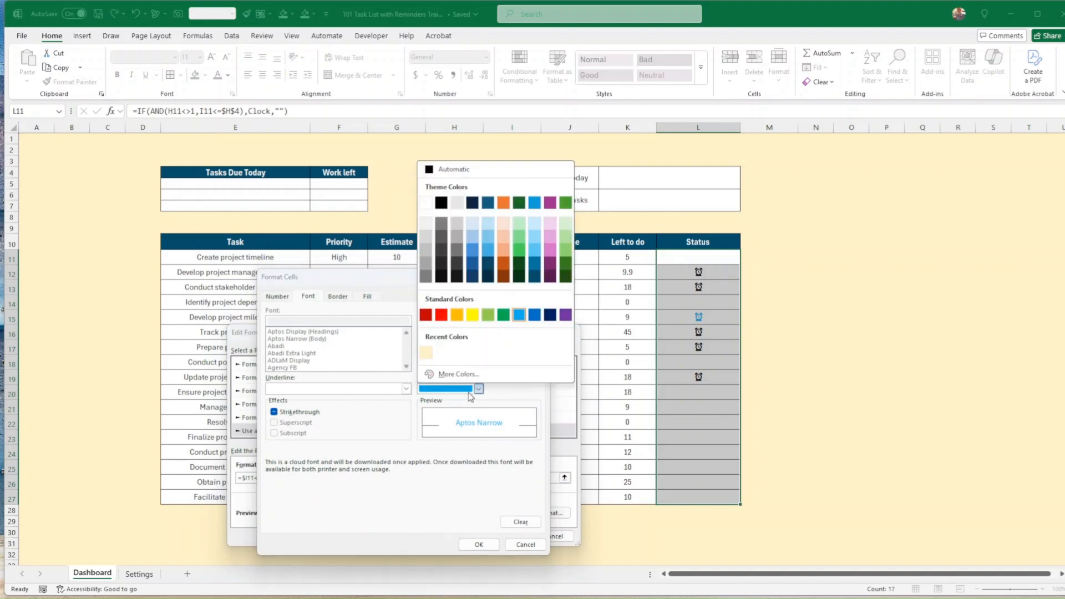
pyautogui.click(441, 315)
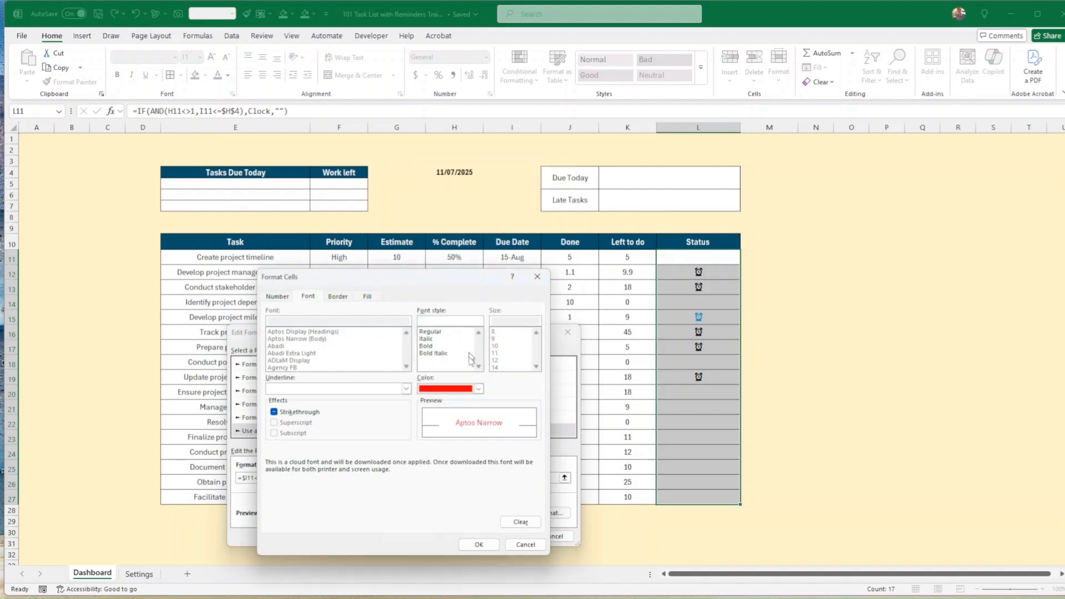
pyautogui.click(466, 391)
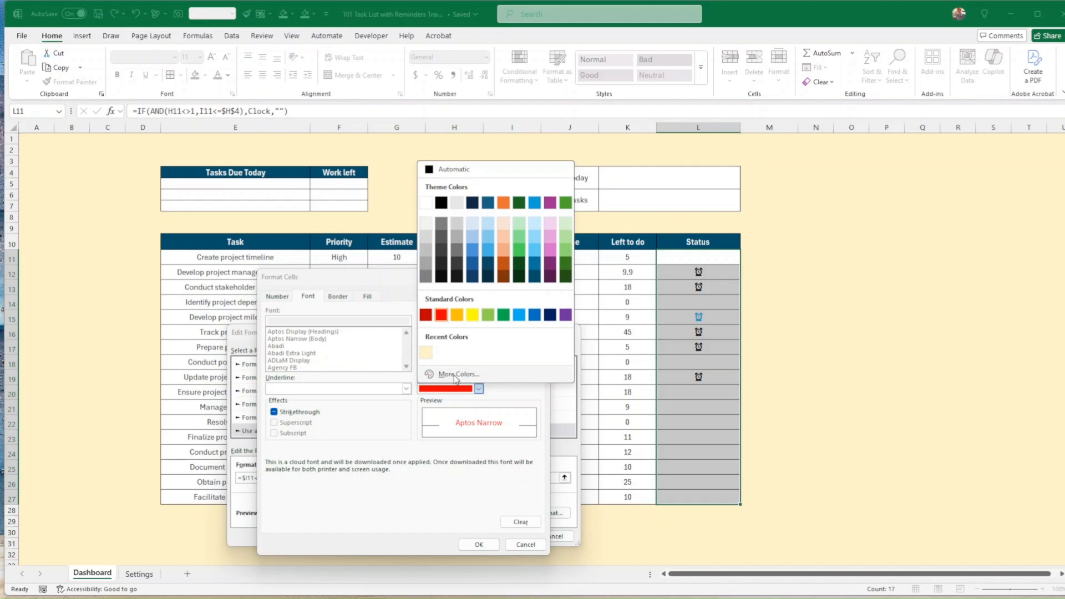
pyautogui.click(455, 375)
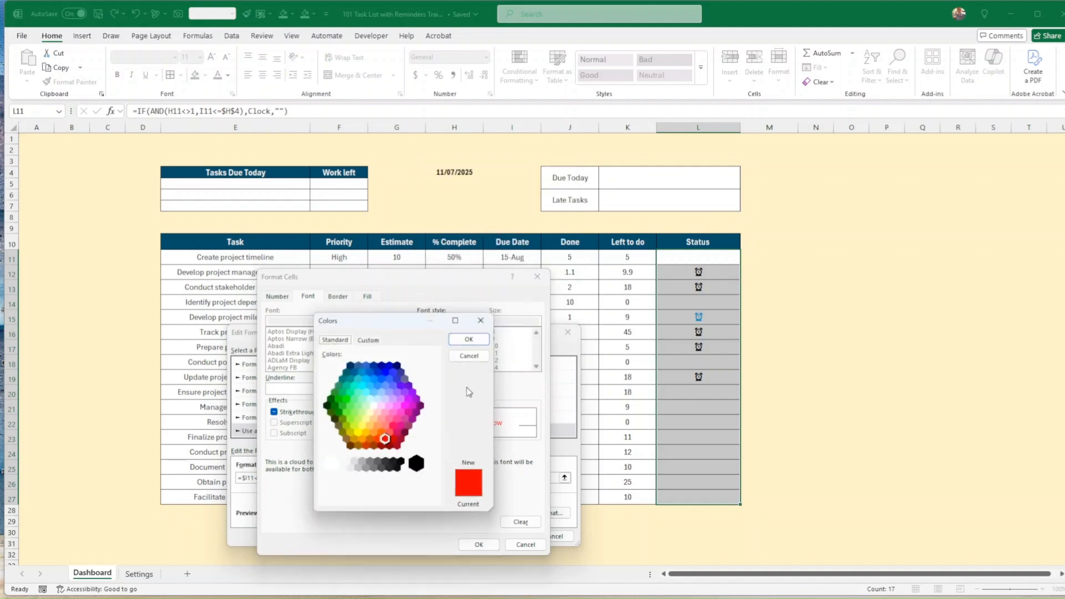
pyautogui.click(381, 419)
pyautogui.click(386, 425)
pyautogui.click(474, 344)
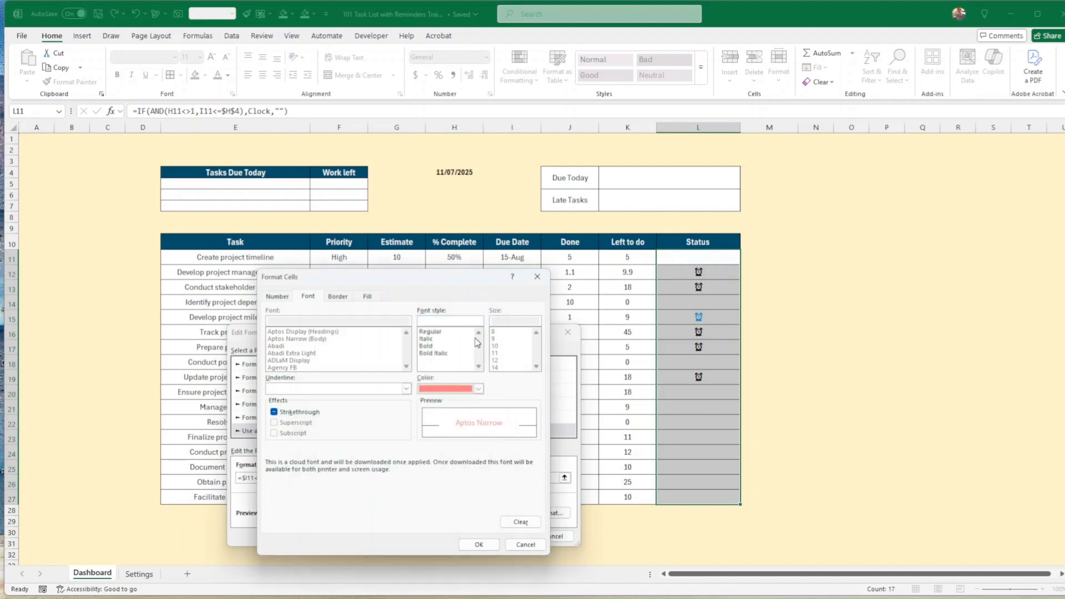
pyautogui.click(479, 543)
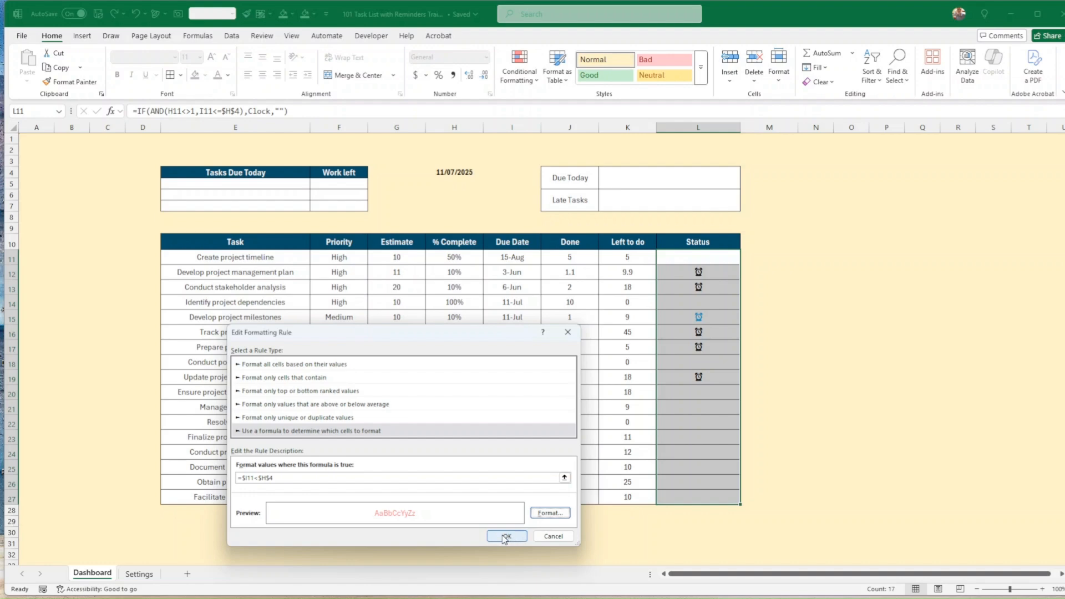
pyautogui.click(505, 537)
pyautogui.click(611, 508)
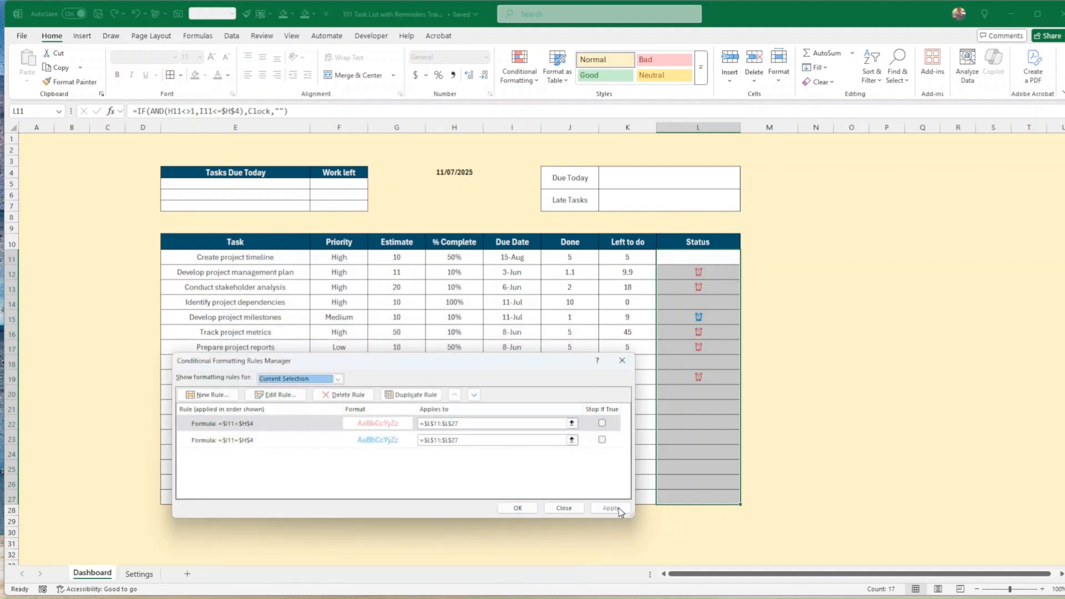
pyautogui.click(518, 508)
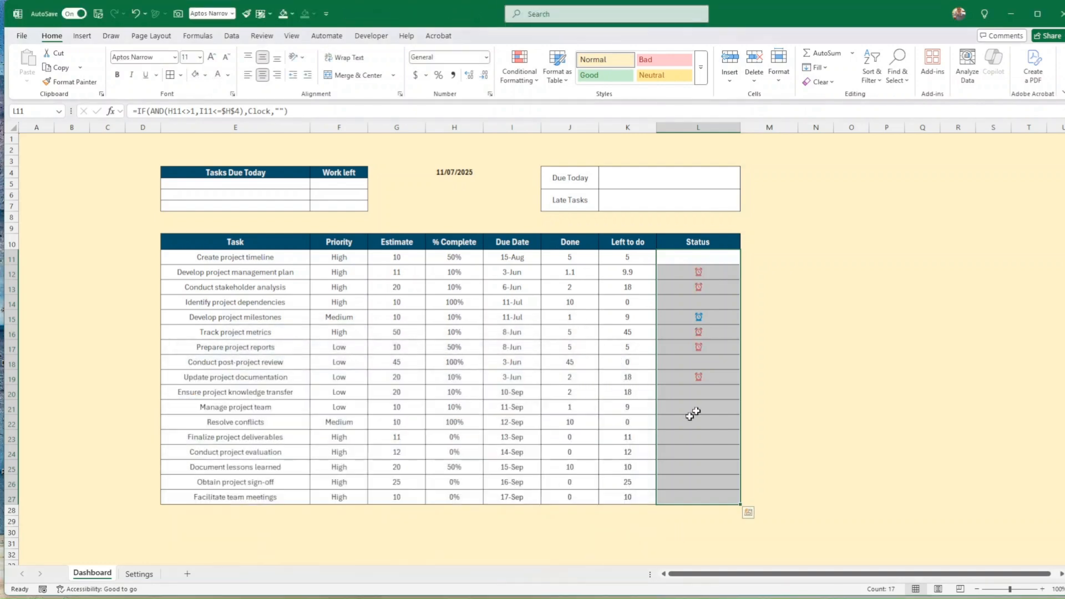
pyautogui.click(748, 318)
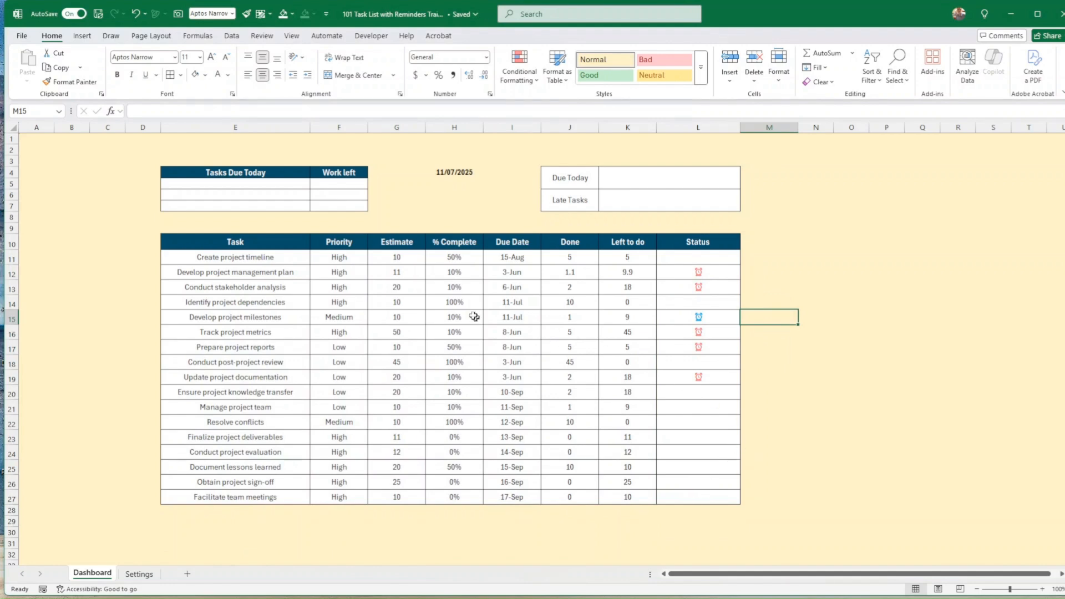
# Set the % Complete of the Identify project dependencies task to 50%.
pyautogui.click(460, 302)
pyautogui.write('50')
pyautogui.press('Return')
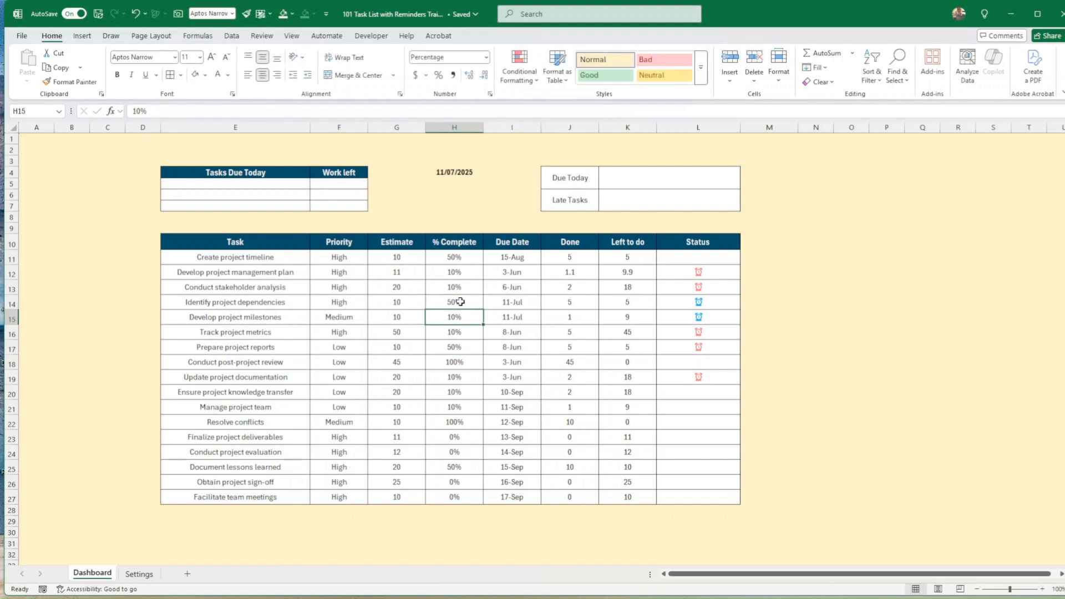
pyautogui.click(792, 477)
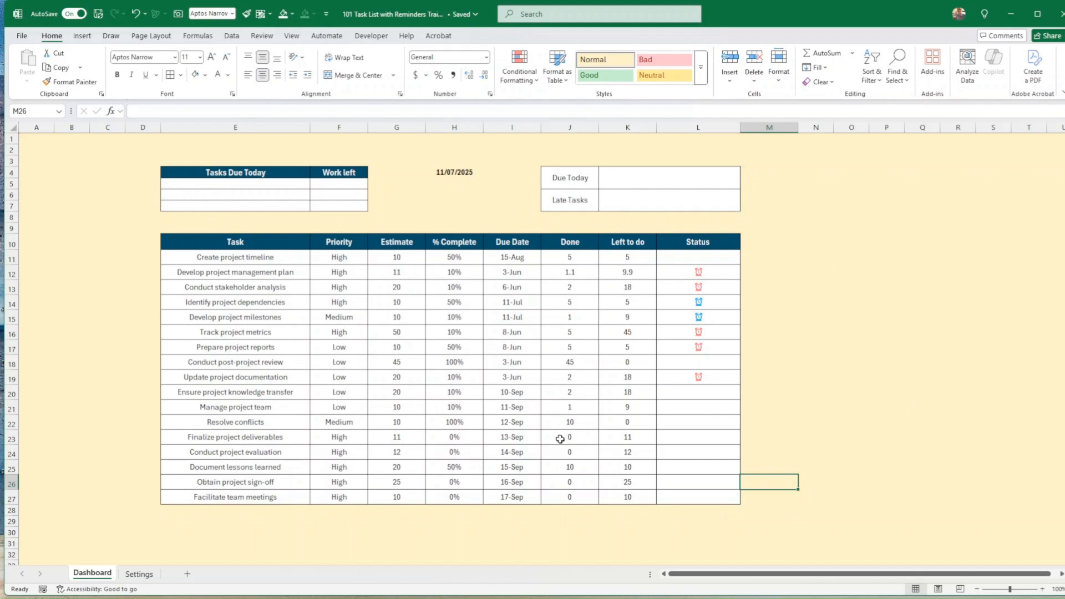
# Start a new conditional formatting rule for the task rows E11:L27 that uses a formula to determine which cells to format.
pyautogui.click(458, 363)
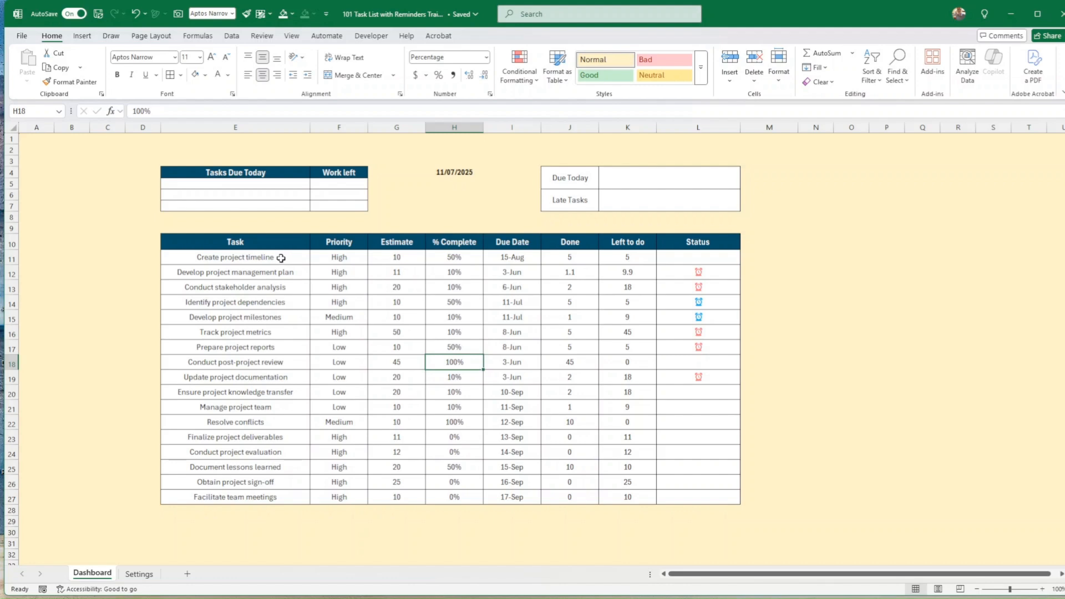
pyautogui.moveTo(282, 257); pyautogui.dragTo(708, 484)
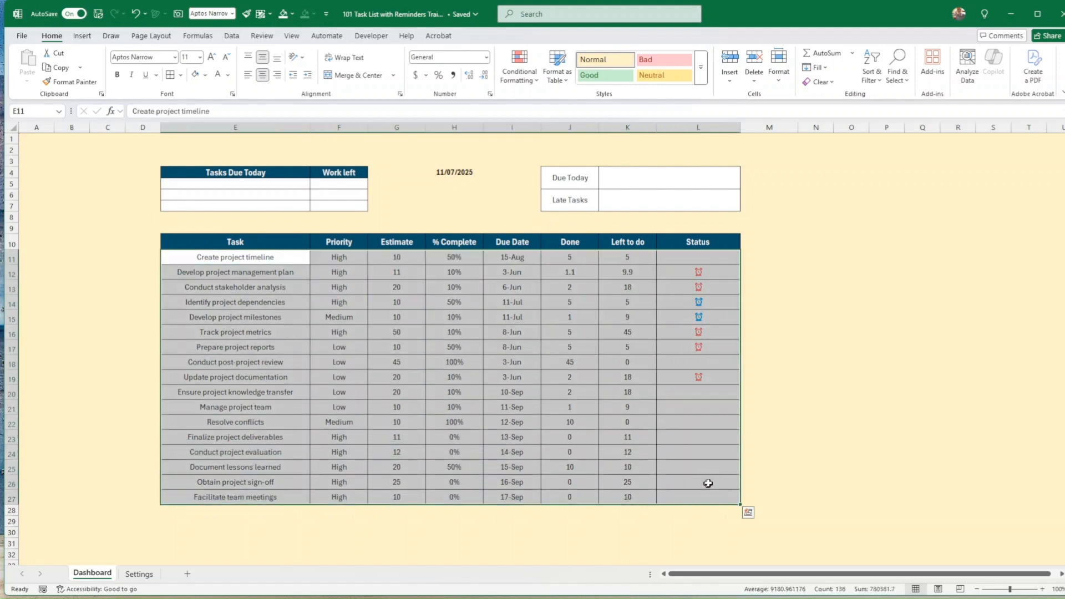
pyautogui.click(526, 88)
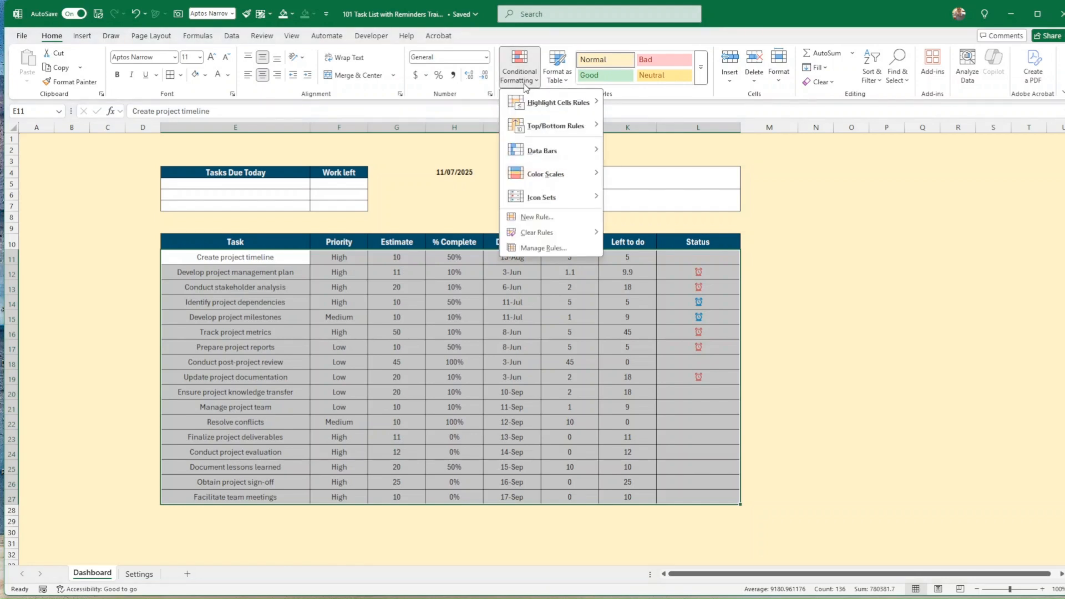
pyautogui.click(538, 217)
pyautogui.moveTo(431, 323); pyautogui.dragTo(797, 231)
pyautogui.click(643, 327)
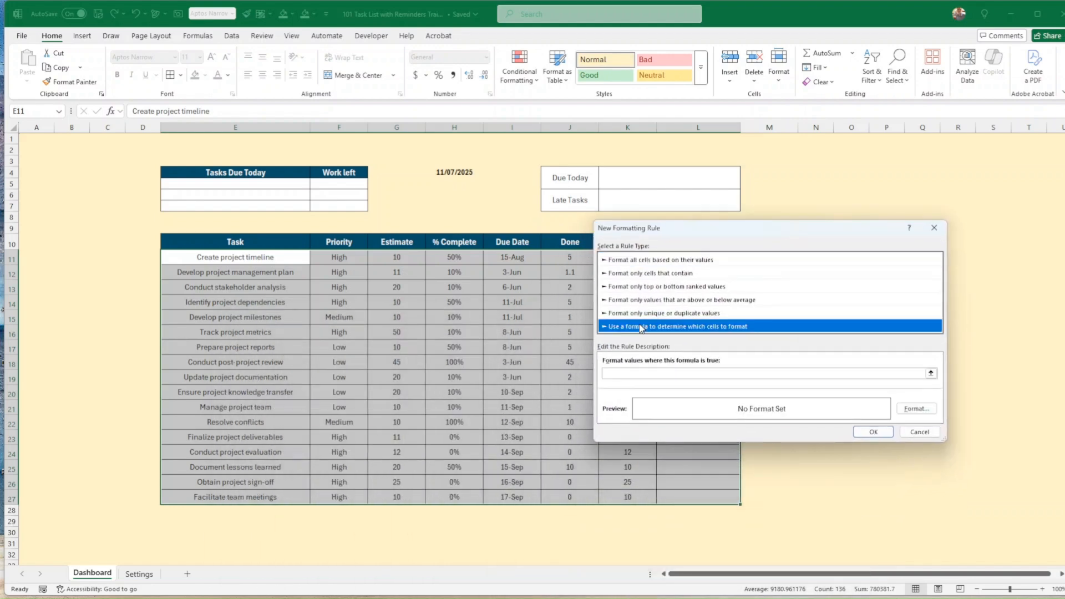
# Set the rule's formula to =$H11=1, with the % Complete column locked and the row relative.
pyautogui.click(621, 373)
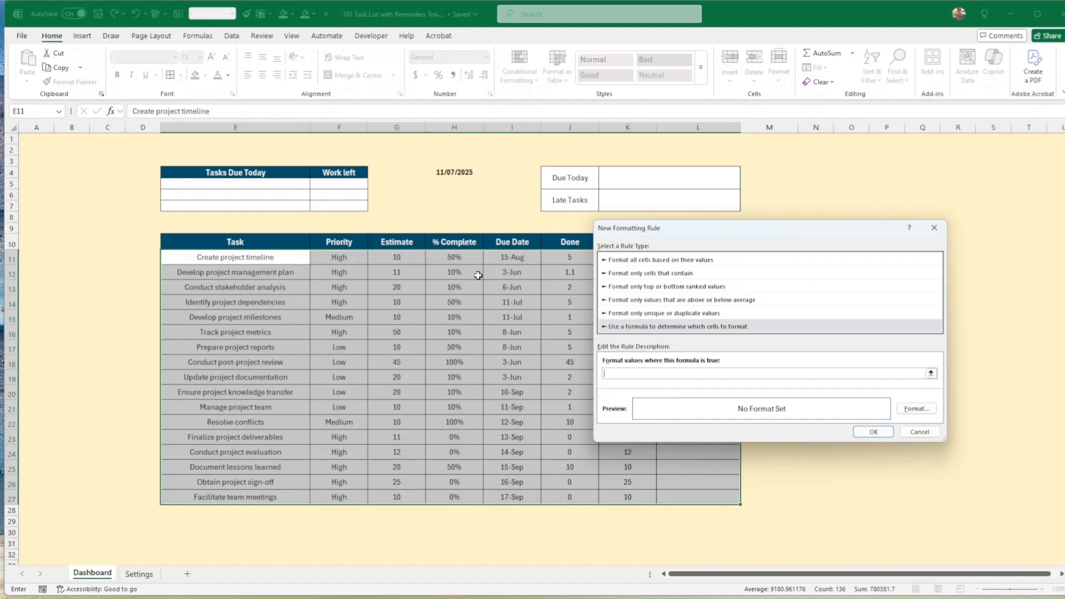
pyautogui.click(457, 256)
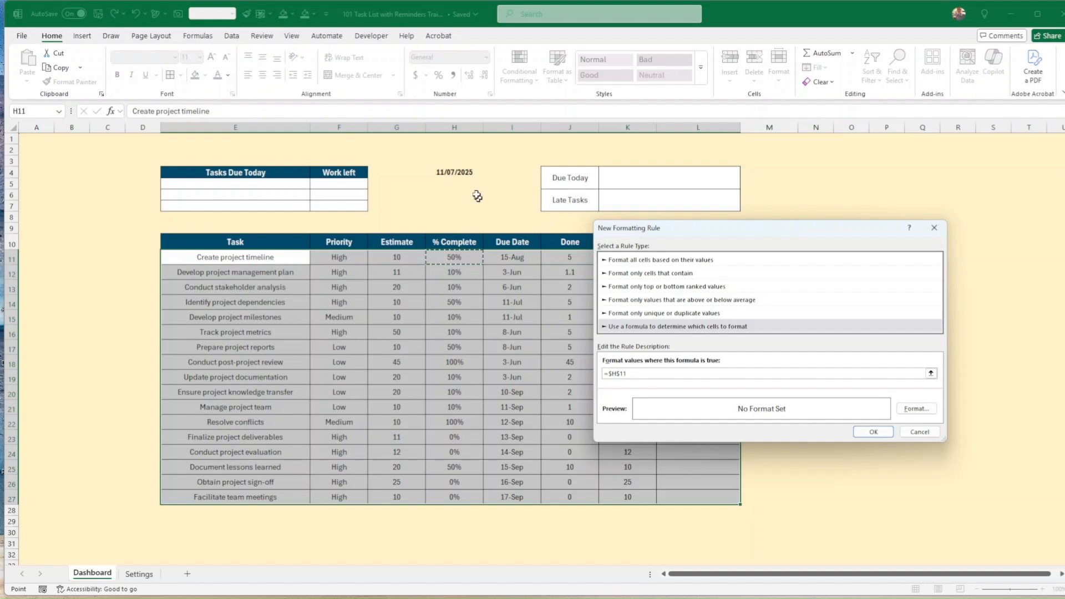
pyautogui.press('F4')
pyautogui.press('F4')
pyautogui.write('=1')
# Give the completed-task rule the lightest orange theme fill and apply it to the task rows.
pyautogui.click(916, 408)
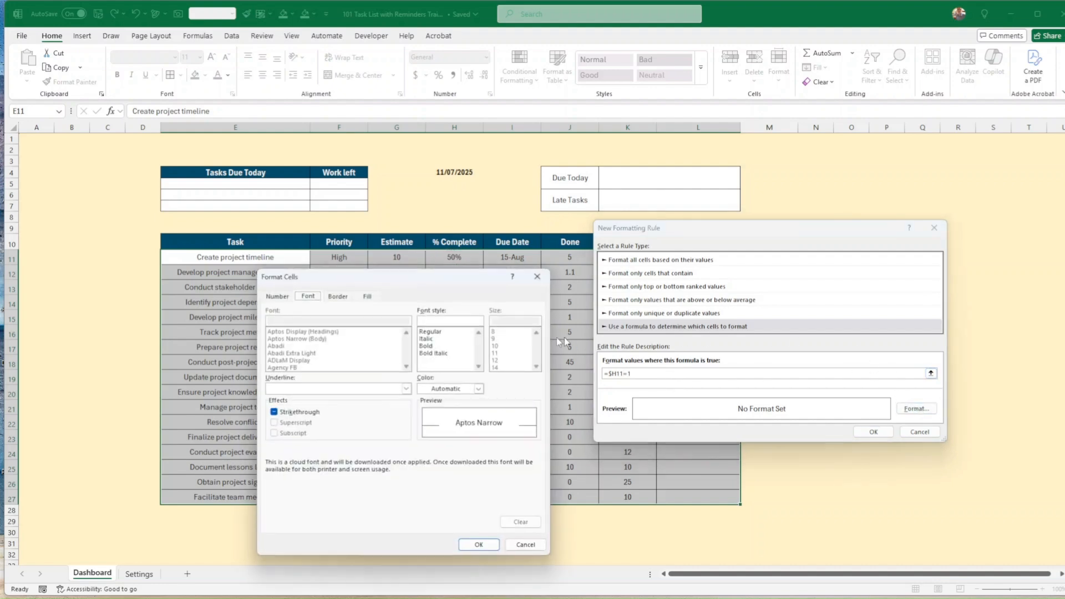
pyautogui.click(367, 296)
pyautogui.moveTo(397, 278); pyautogui.dragTo(620, 285)
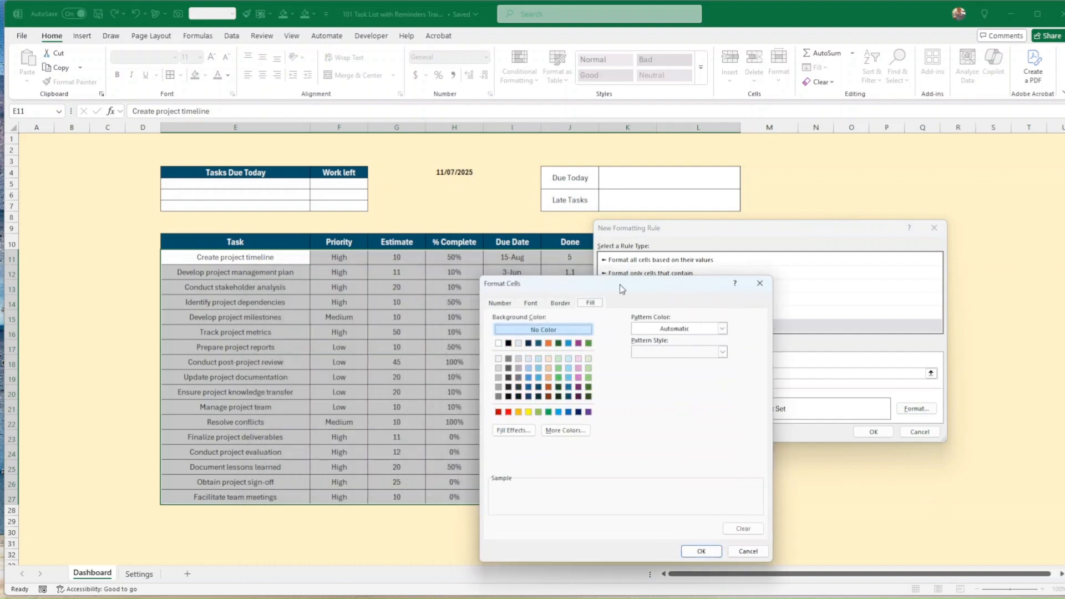
pyautogui.click(549, 359)
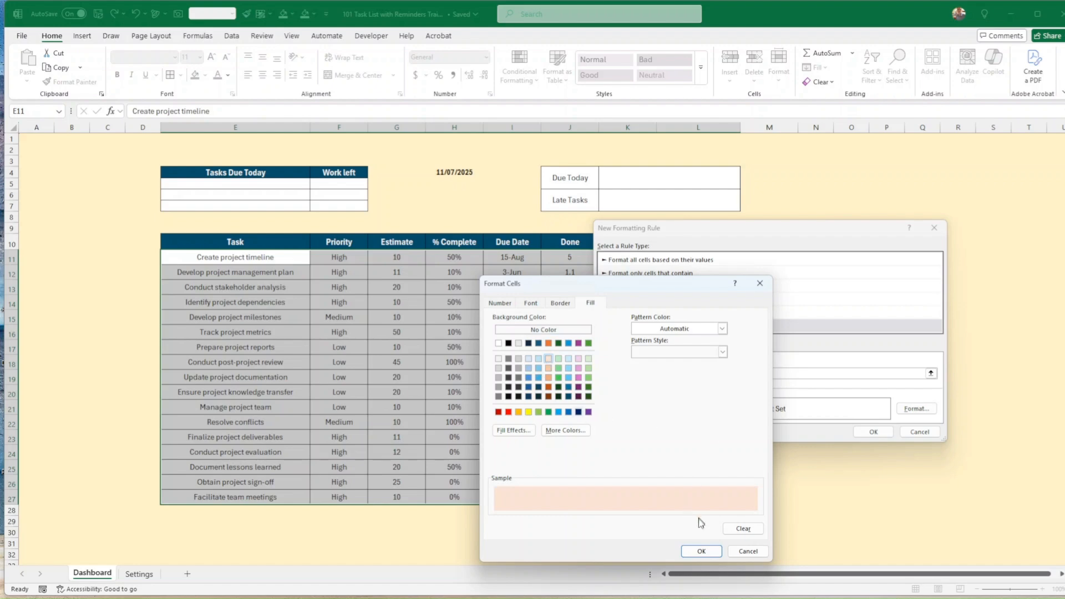
pyautogui.click(690, 551)
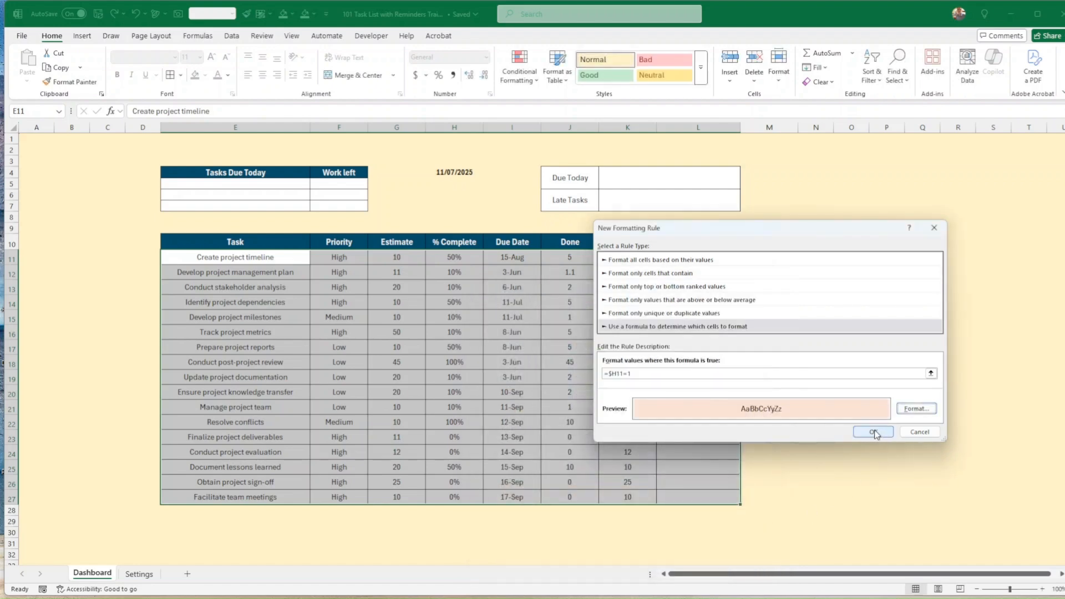
pyautogui.click(874, 432)
pyautogui.click(890, 436)
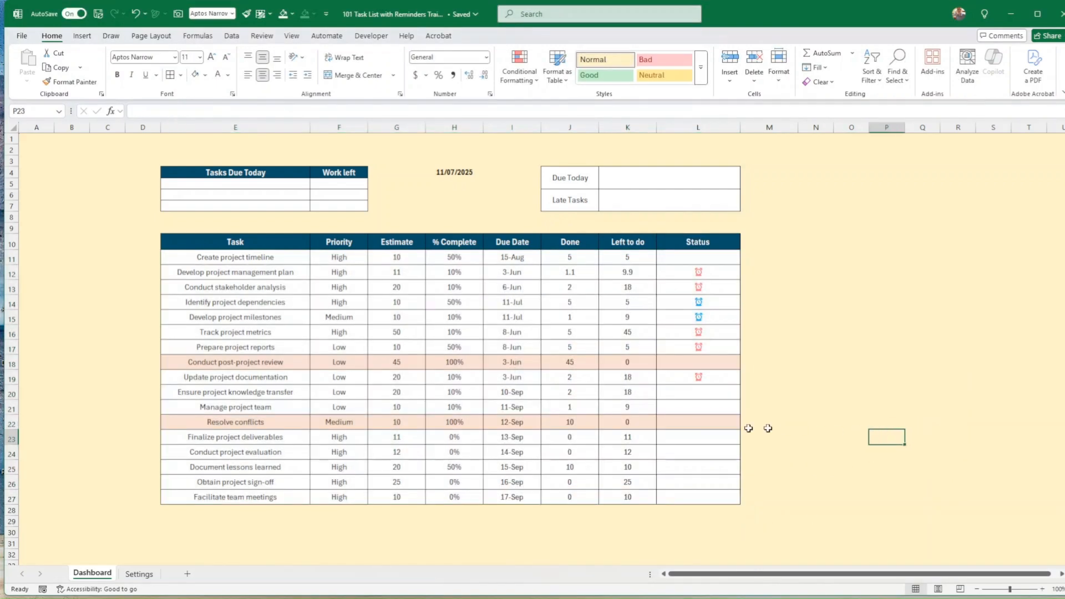
# Set the % Complete of the Manage project team task to 100%.
pyautogui.click(469, 403)
pyautogui.write('10')
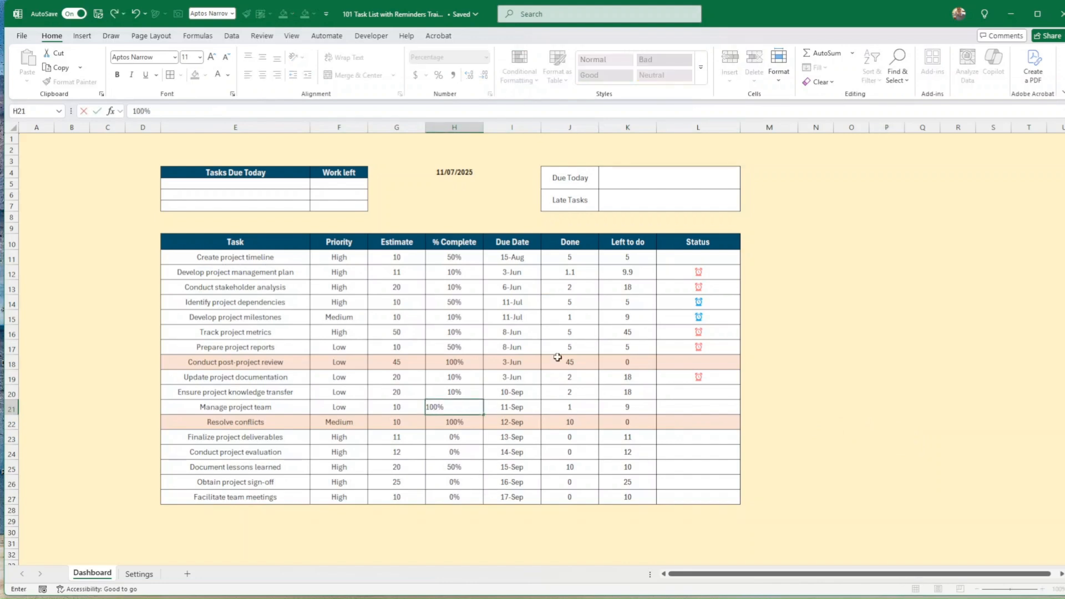
pyautogui.press('Return')
pyautogui.click(825, 410)
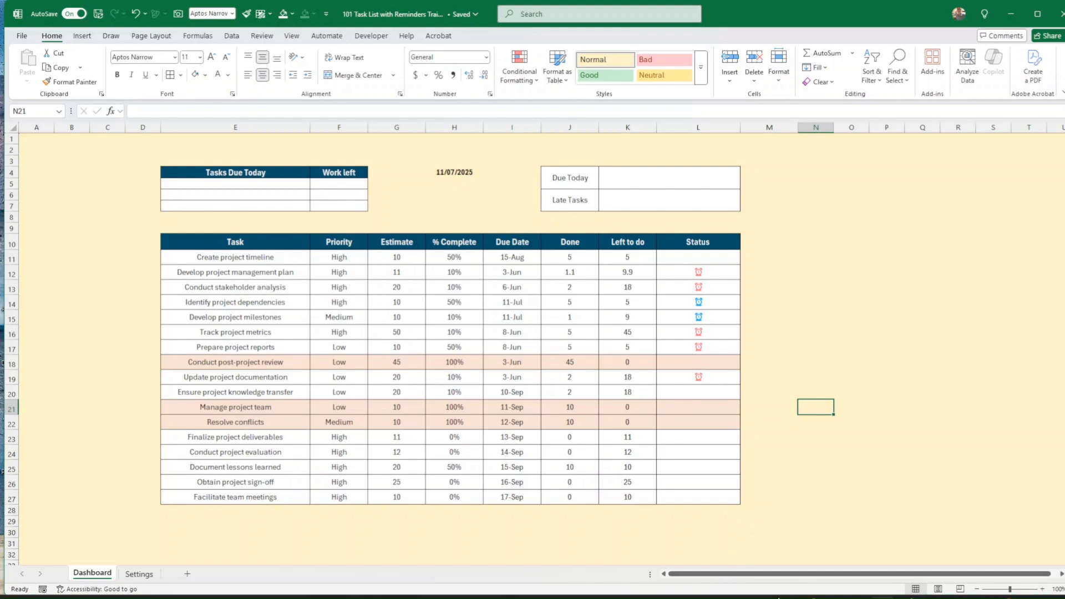
pyautogui.click(790, 485)
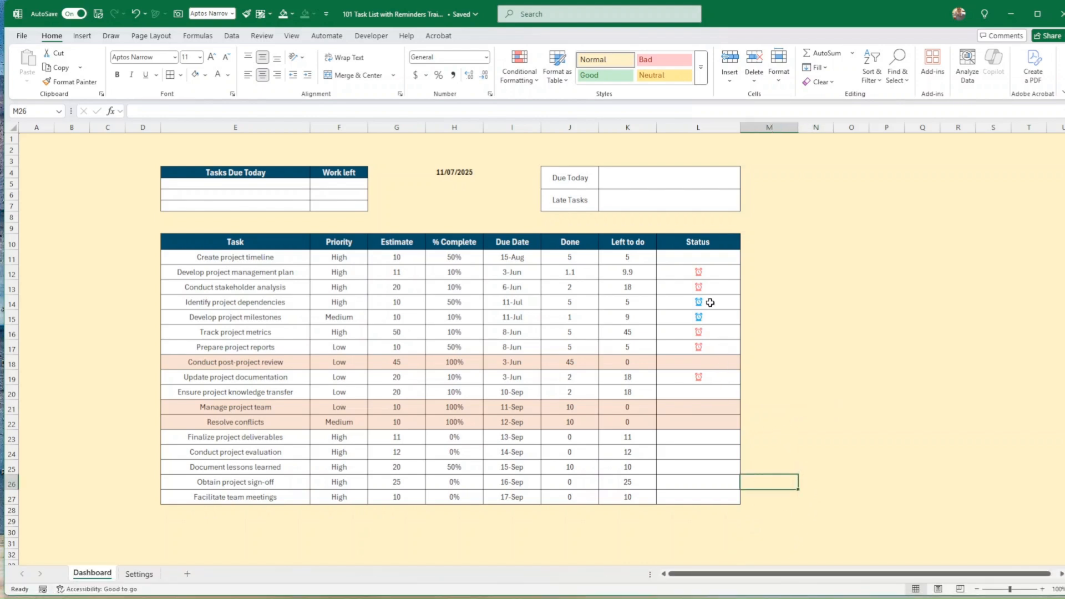
# Increase the font size of the Status cells L11:L27 to 14.
pyautogui.click(697, 274)
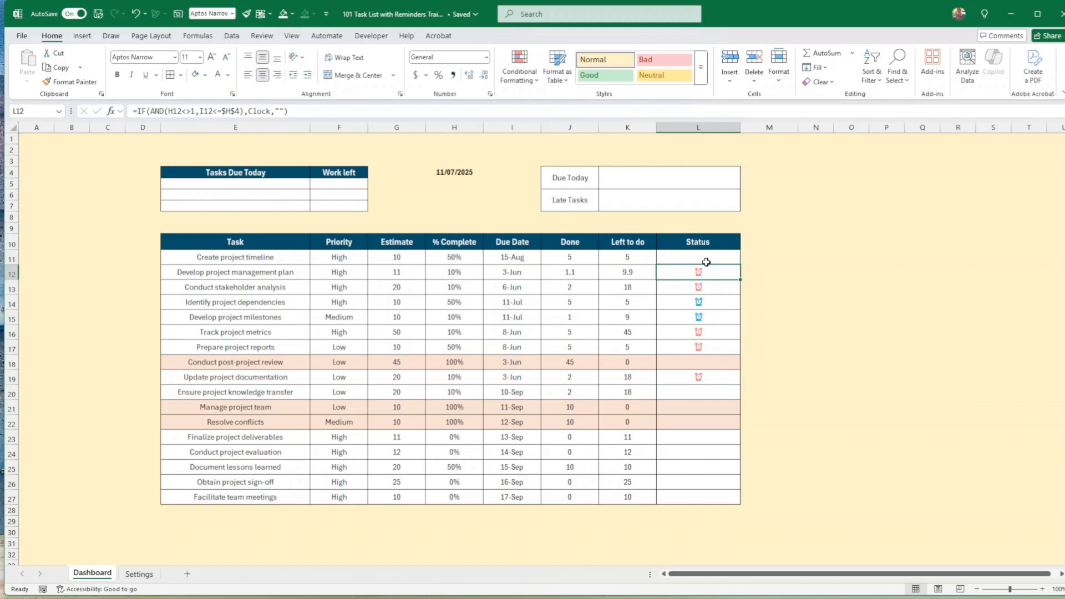
pyautogui.moveTo(705, 257); pyautogui.dragTo(710, 499)
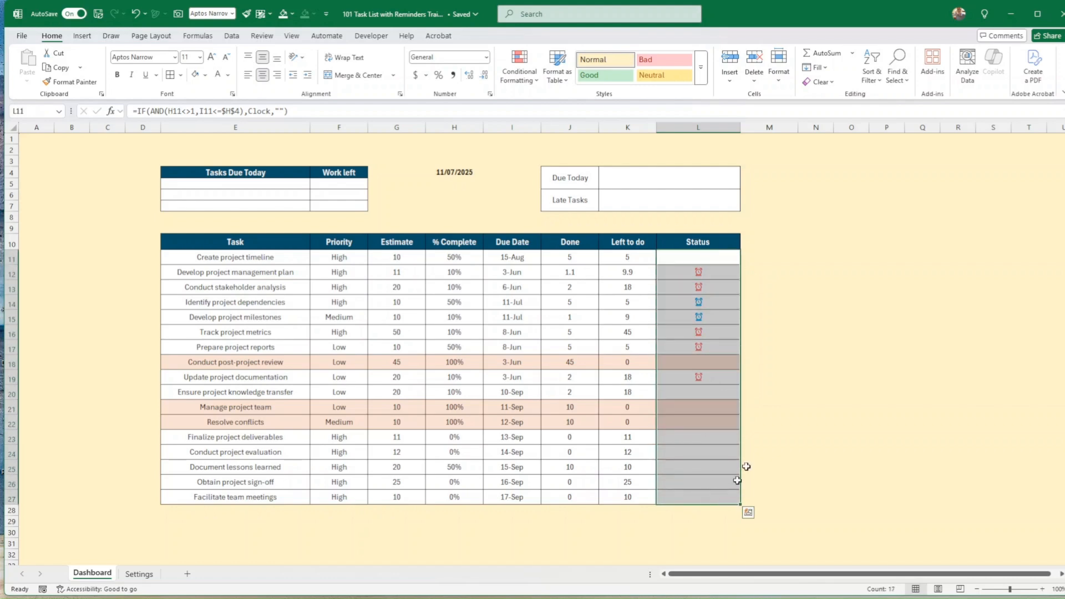
pyautogui.click(214, 59)
pyautogui.click(213, 58)
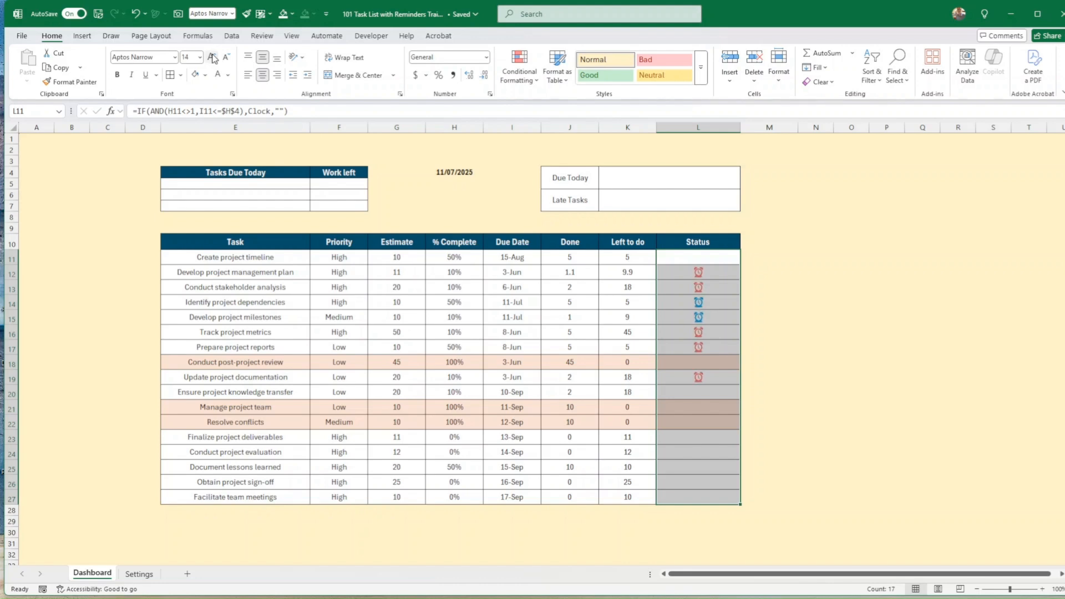
# Narrow the Status column L, keeping it wide enough for its heading and clock icons.
pyautogui.click(221, 58)
pyautogui.click(897, 426)
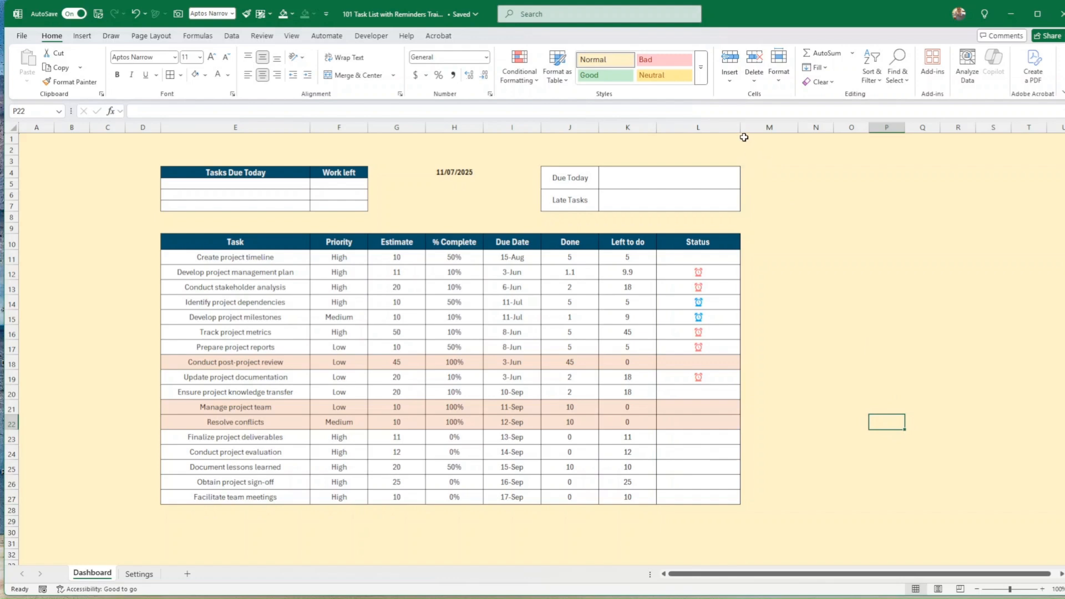
pyautogui.moveTo(743, 131); pyautogui.dragTo(699, 130)
pyautogui.click(819, 341)
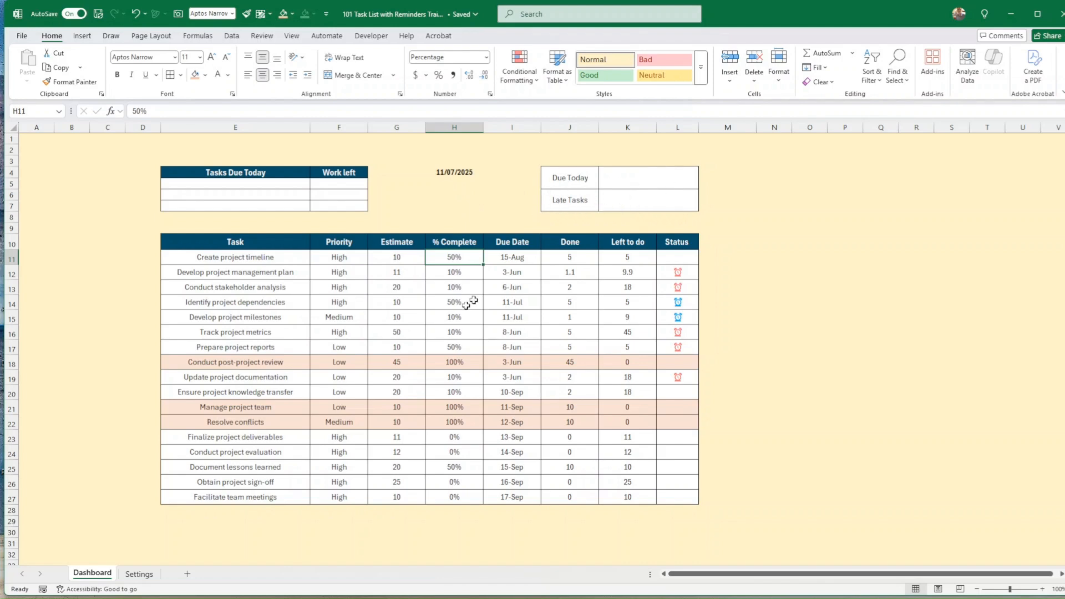
# Review the summary labels on the Settings sheet, from Tasks Late down to Total Tasks.
pyautogui.click(140, 575)
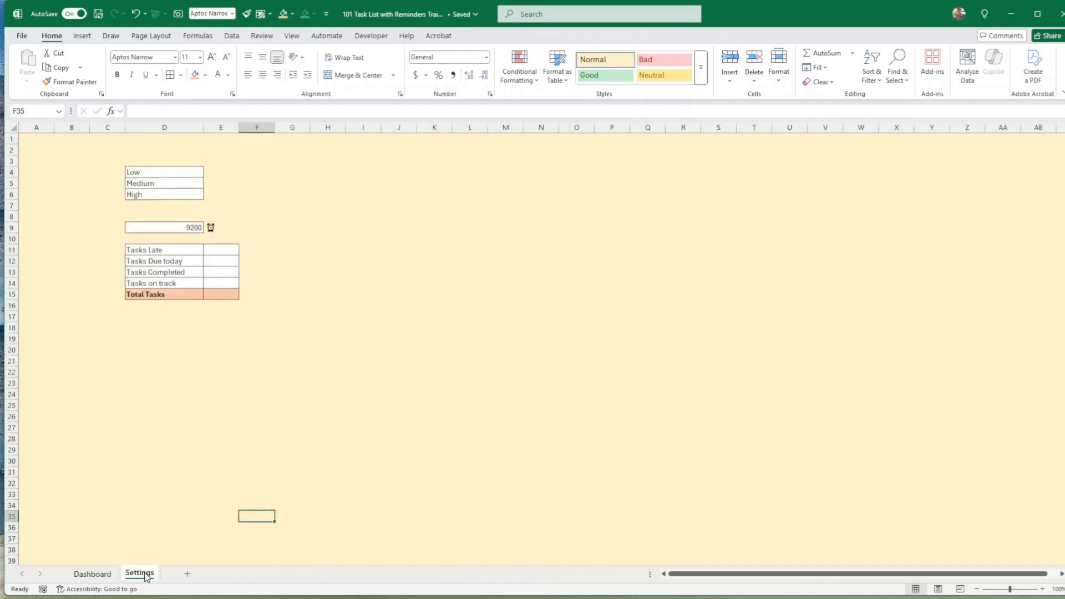
pyautogui.click(189, 247)
pyautogui.click(195, 263)
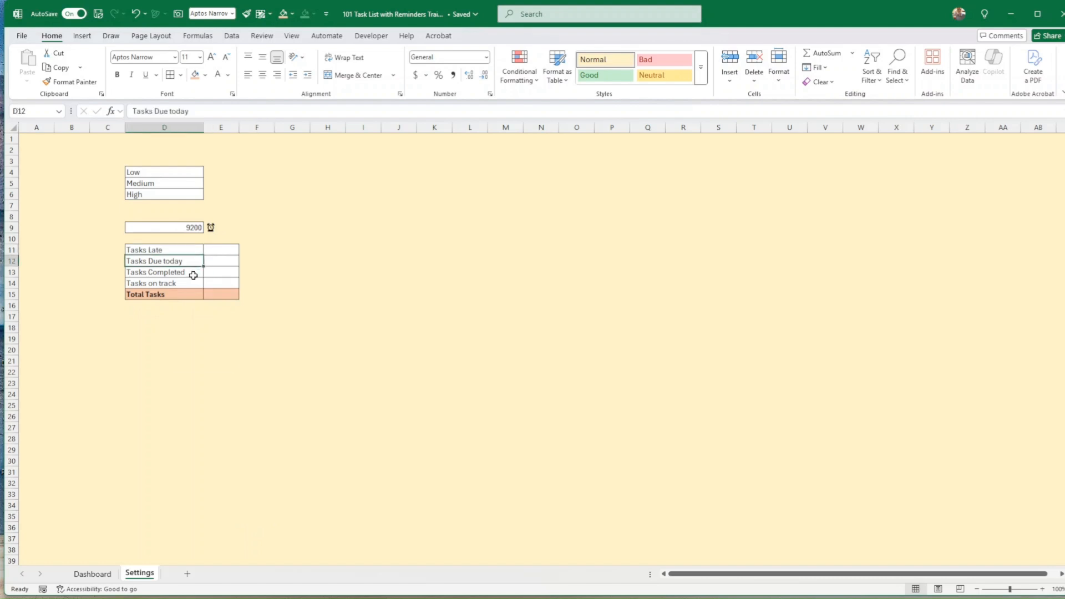
pyautogui.click(192, 273)
pyautogui.click(189, 281)
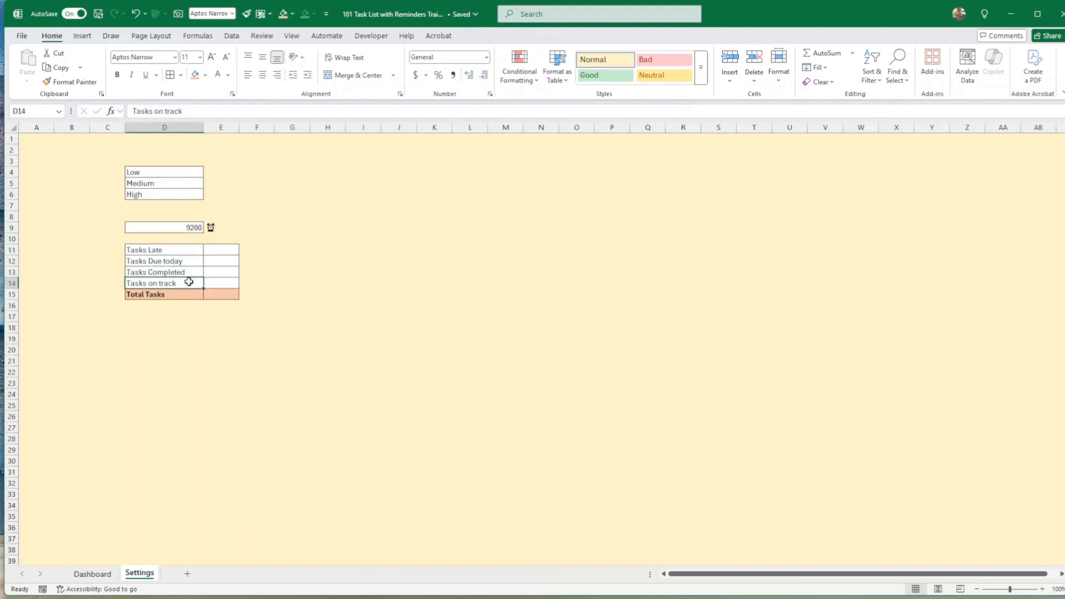
pyautogui.click(184, 292)
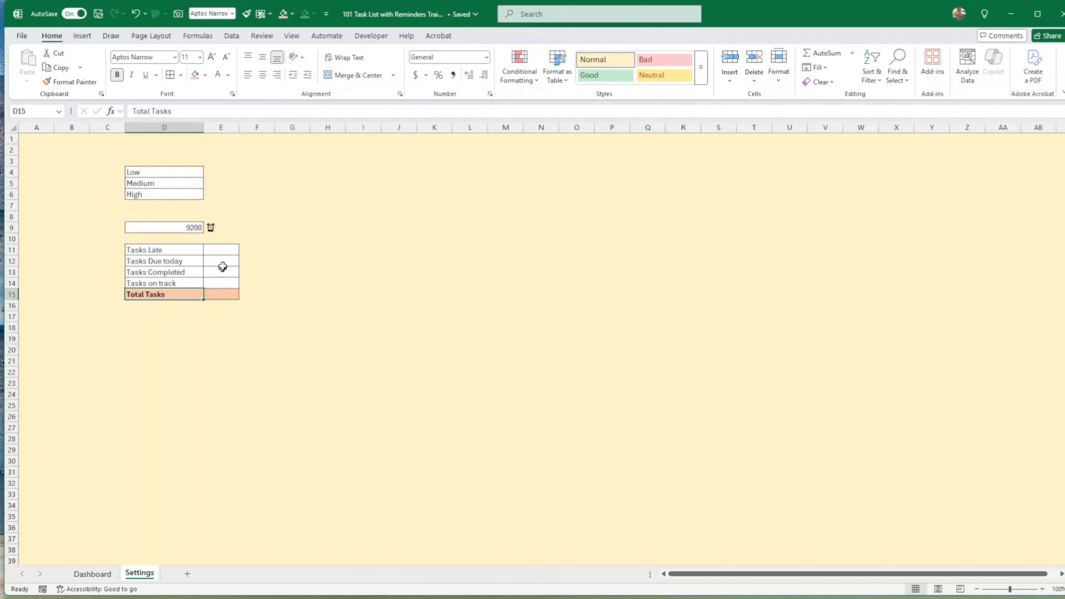
pyautogui.click(286, 351)
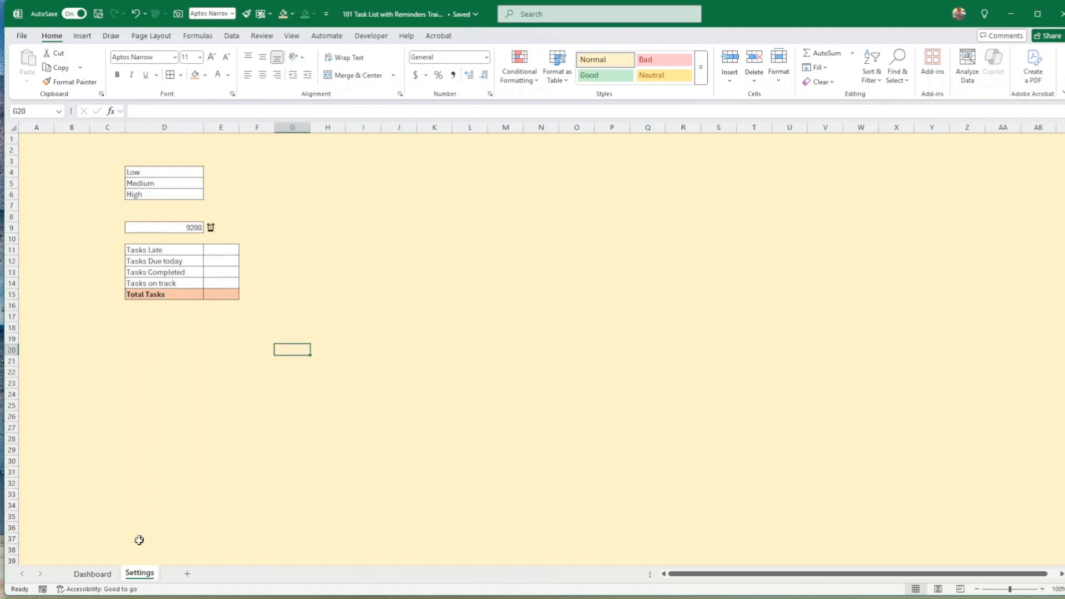
# Name the % Complete values H11:H27 on the Dashboard sheet as the range Completion.
pyautogui.click(92, 574)
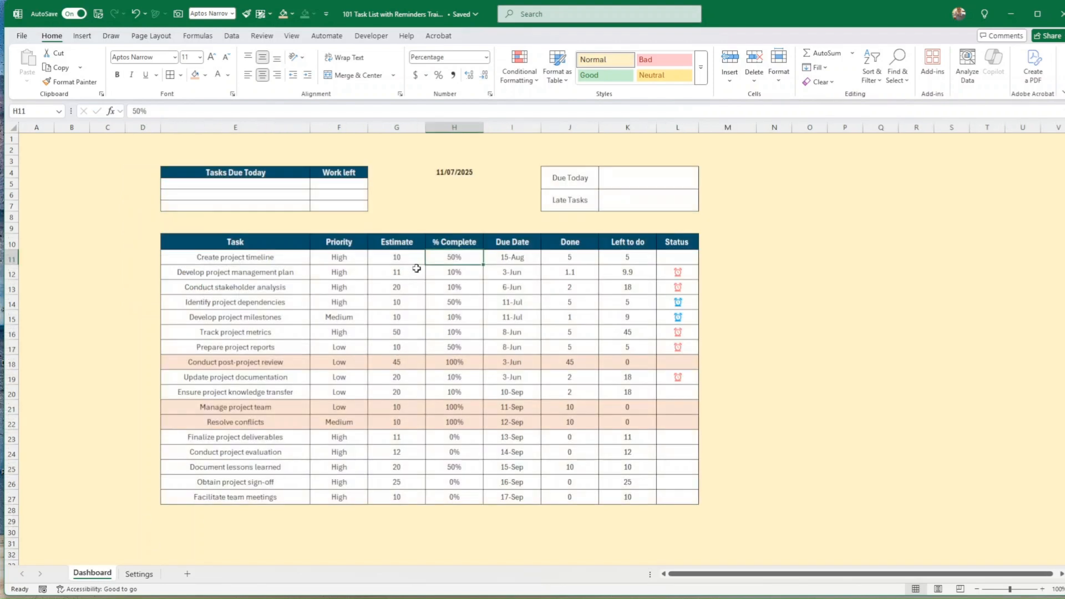
pyautogui.moveTo(396, 256); pyautogui.dragTo(390, 494)
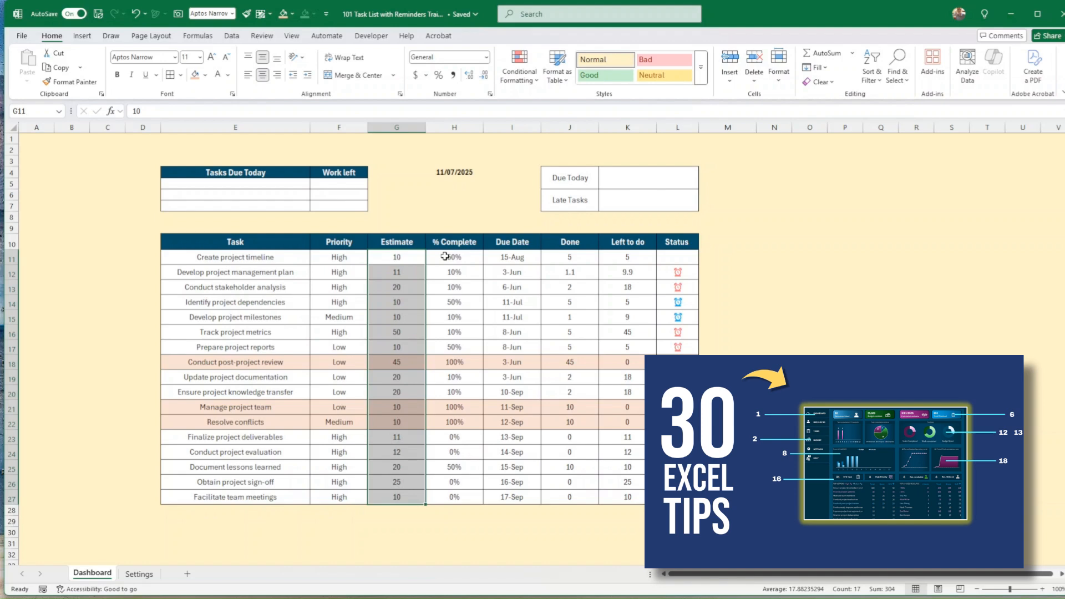
pyautogui.moveTo(446, 255); pyautogui.dragTo(459, 498)
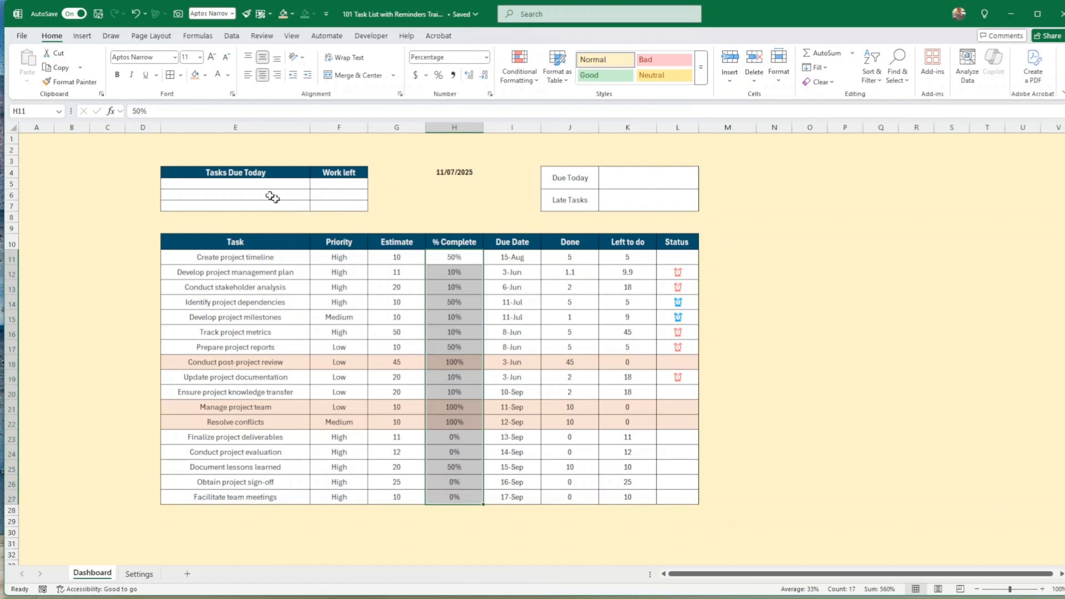
pyautogui.moveTo(450, 257); pyautogui.dragTo(444, 497)
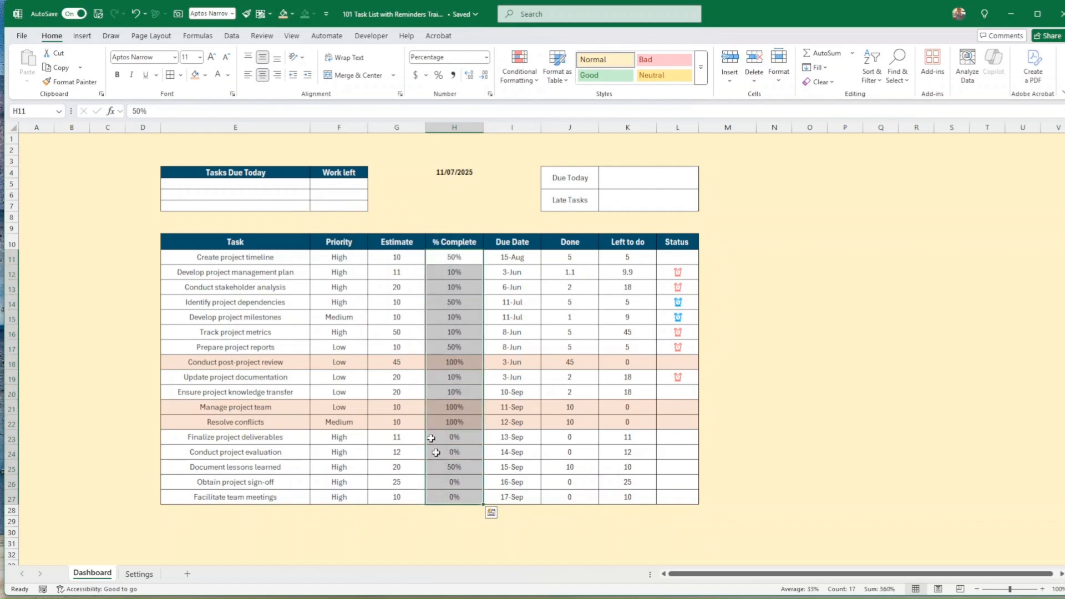
pyautogui.click(50, 109)
pyautogui.press('Return')
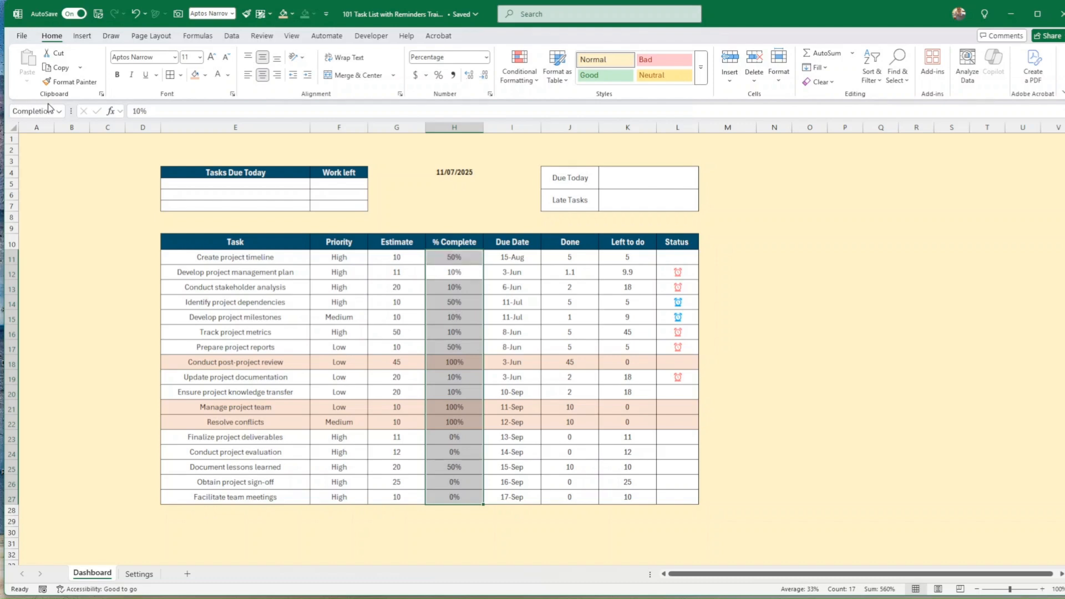
# Name the Due Date values I11:I27 as the range DueDate.
pyautogui.click(450, 258)
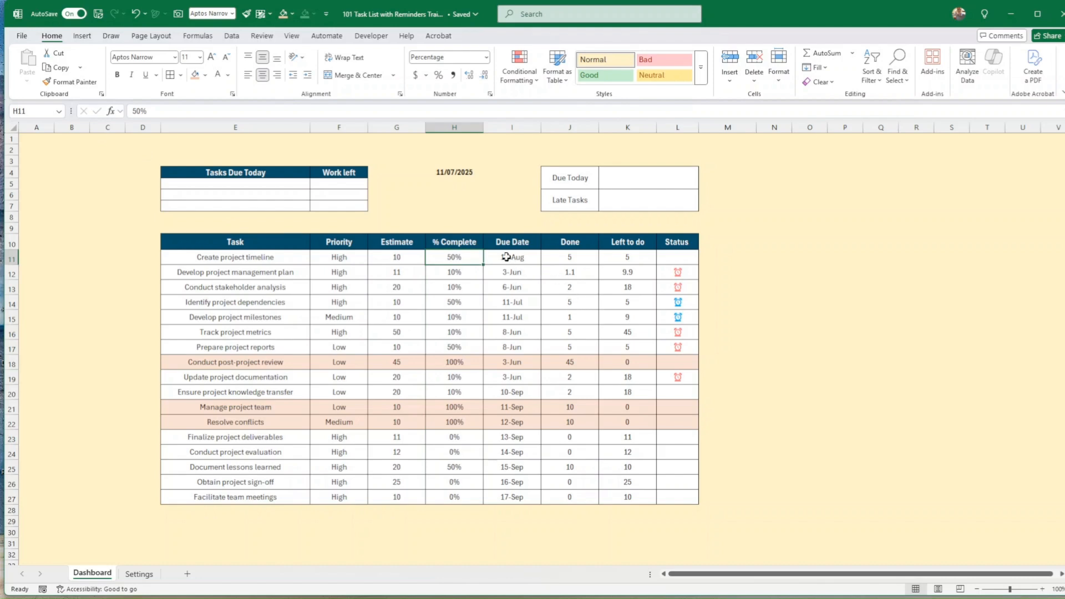
pyautogui.moveTo(505, 257); pyautogui.dragTo(524, 495)
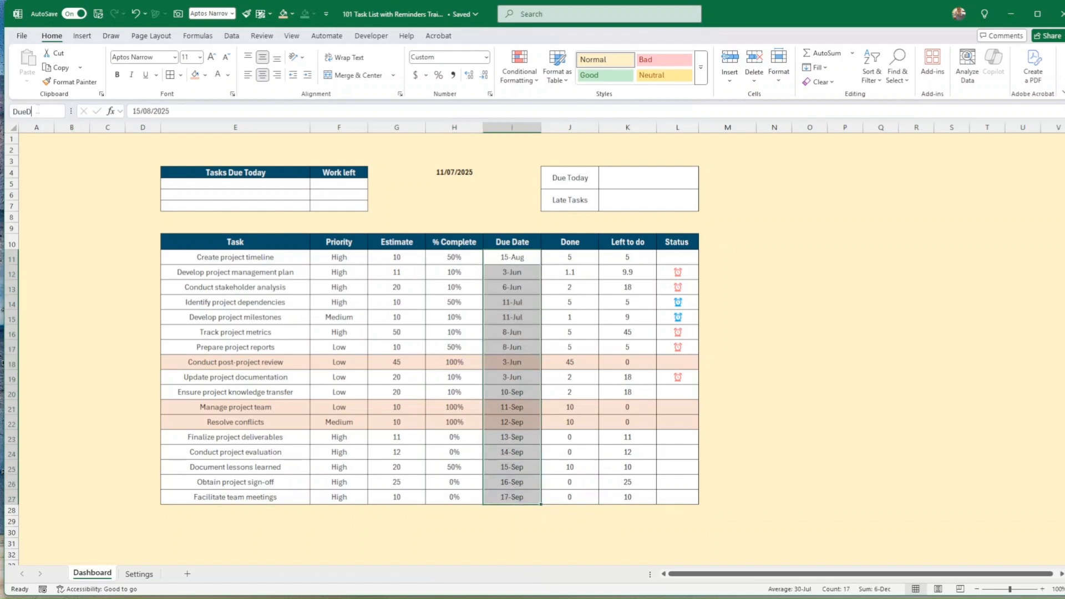
pyautogui.write('DueDate')
pyautogui.press('Return')
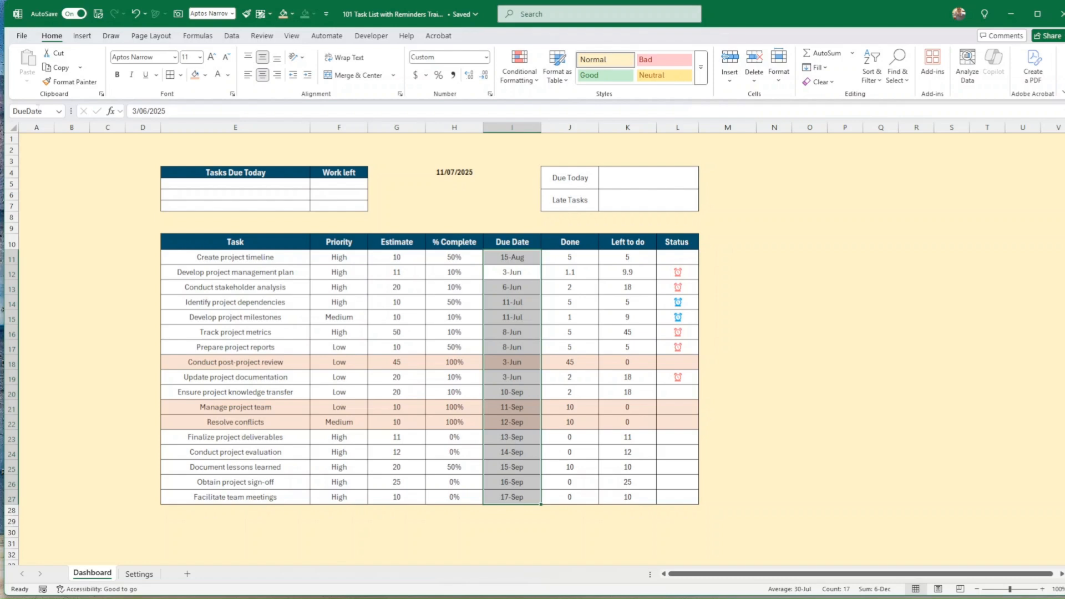
# Name the task entries E11:E27 as the range Task.
pyautogui.moveTo(241, 253); pyautogui.dragTo(253, 498)
pyautogui.click(29, 112)
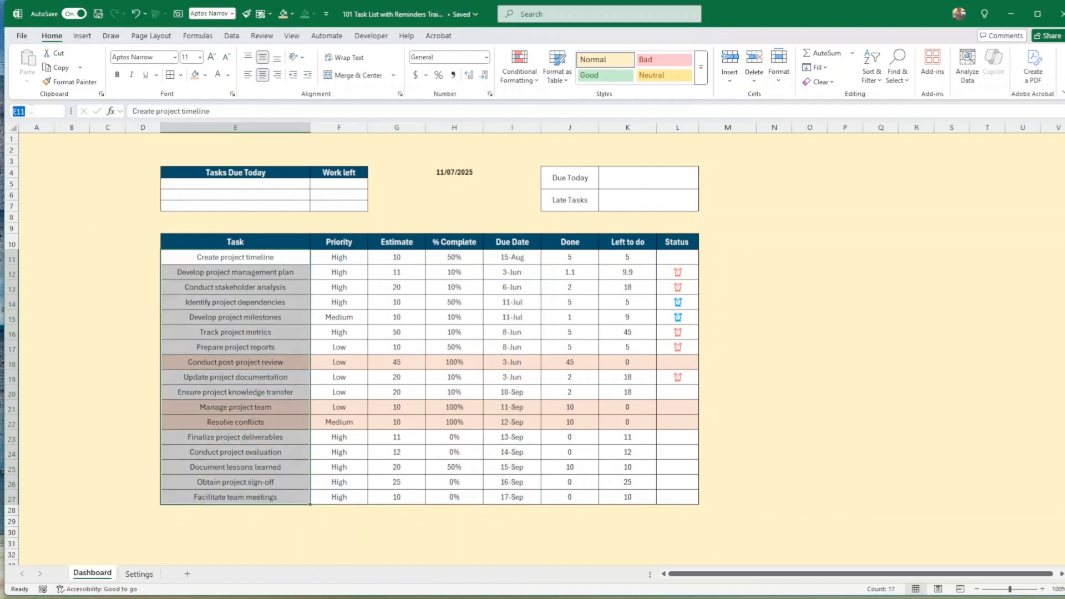
pyautogui.write('Task')
pyautogui.press('Return')
pyautogui.press('Return')
pyautogui.press('Return')
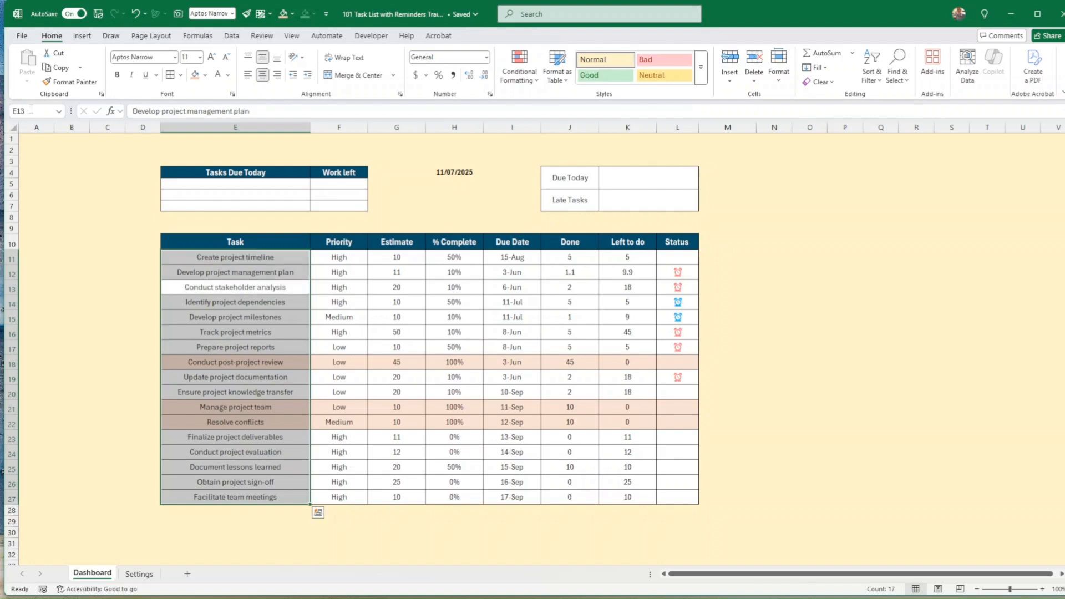
pyautogui.click(290, 332)
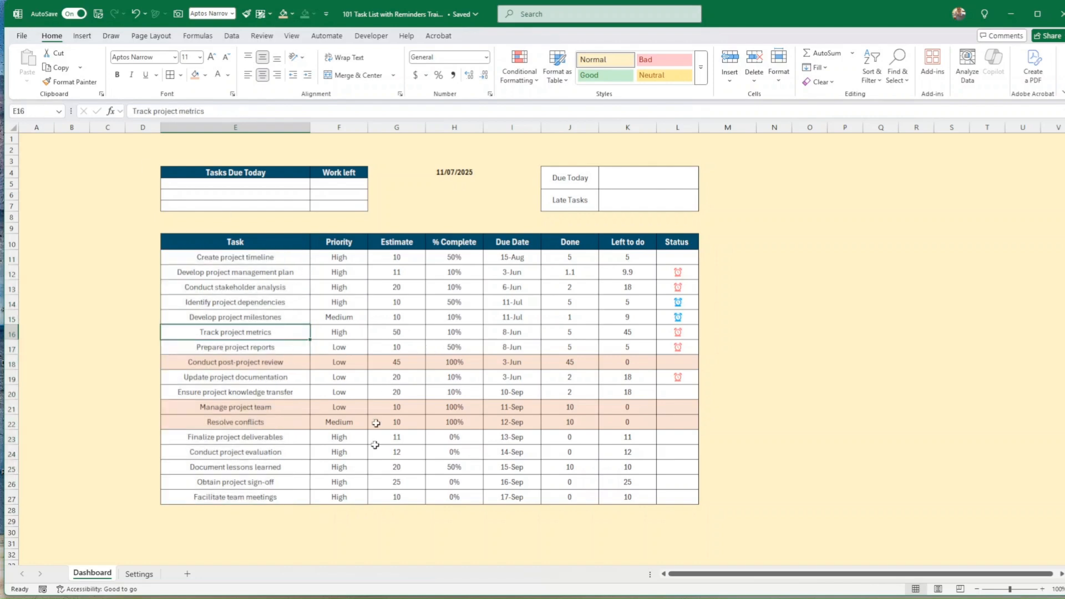
# Compare the Tasks Late summary cell on Settings with the Dashboard's due date and % Complete for Conduct stakeholder analysis.
pyautogui.click(140, 574)
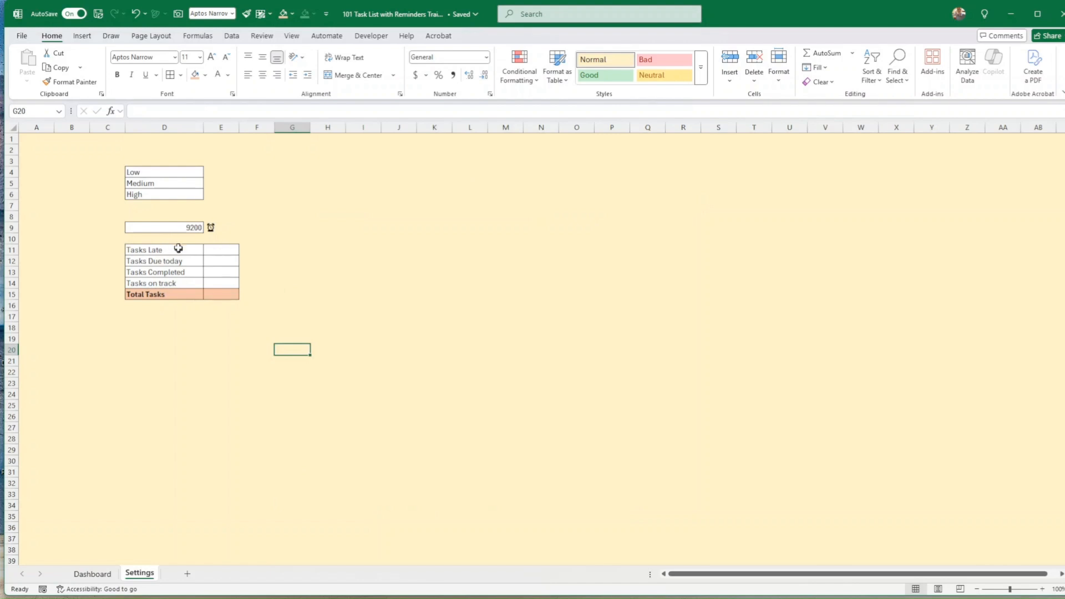
pyautogui.click(223, 250)
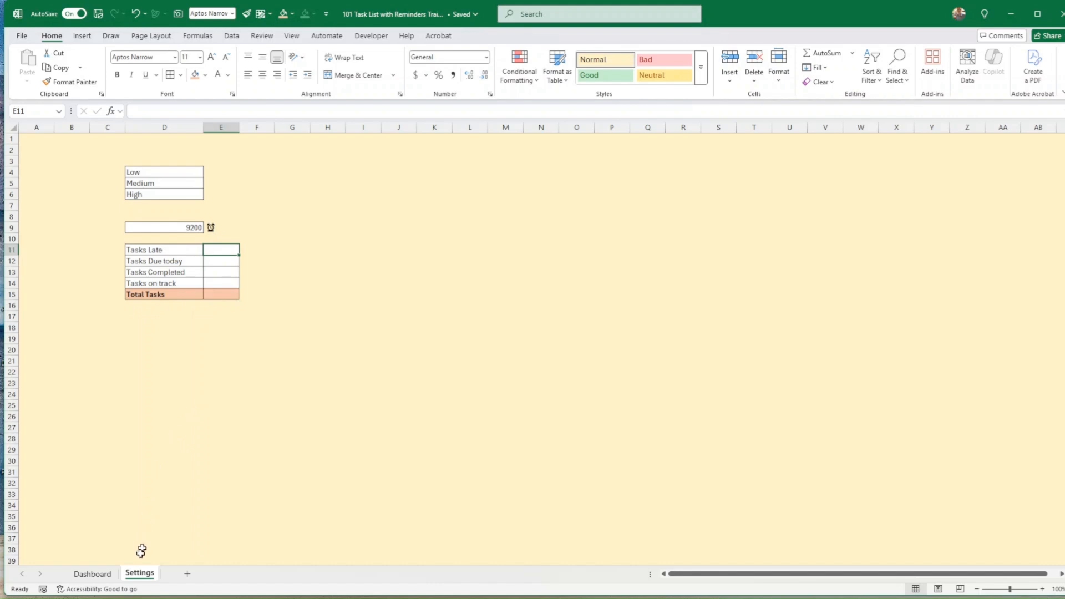
pyautogui.click(92, 573)
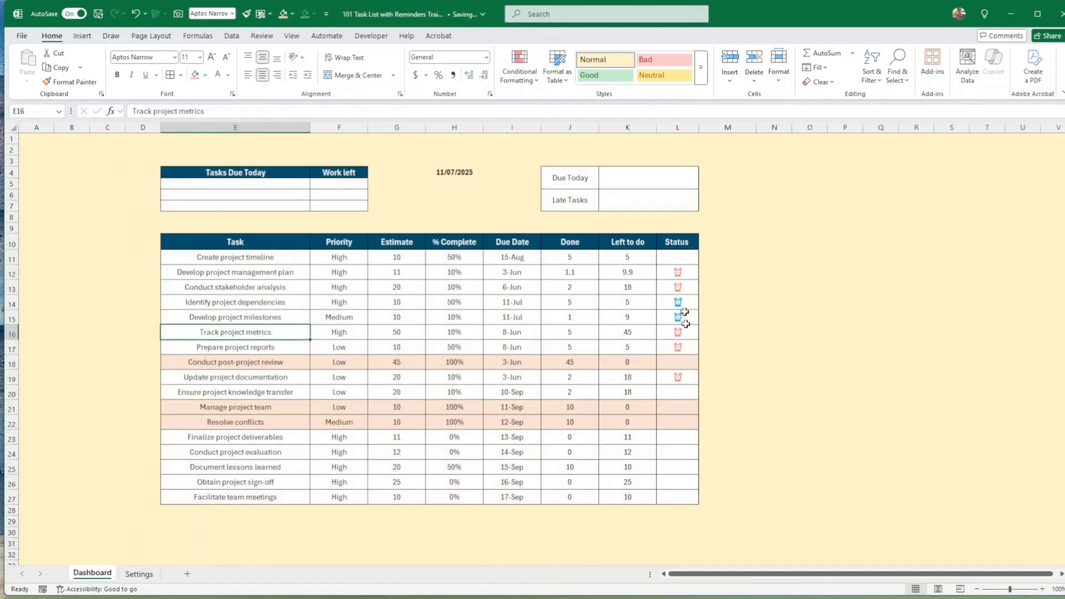
pyautogui.click(271, 287)
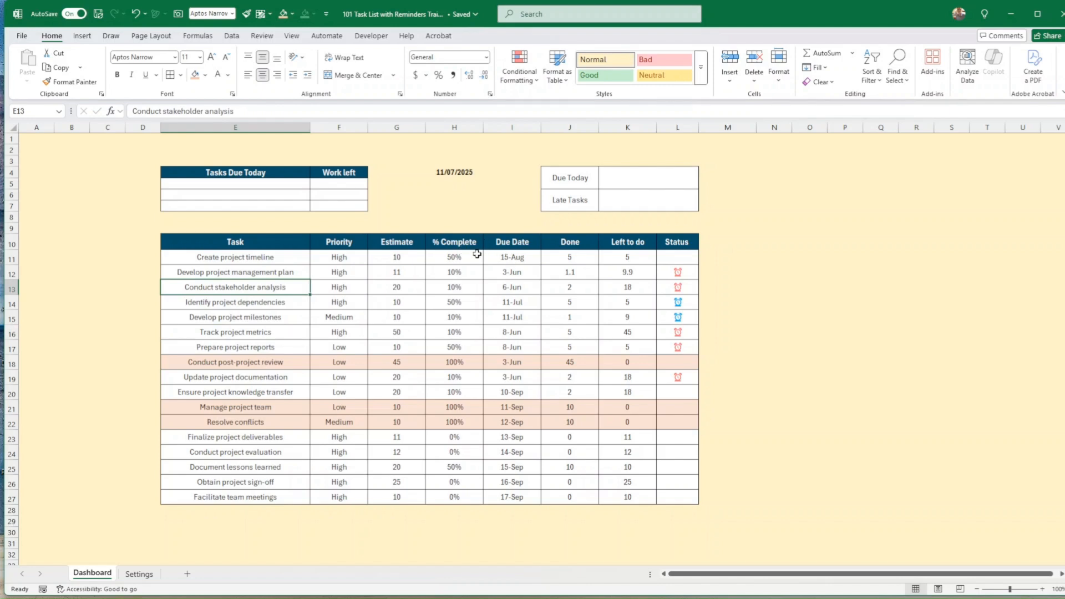
pyautogui.click(522, 288)
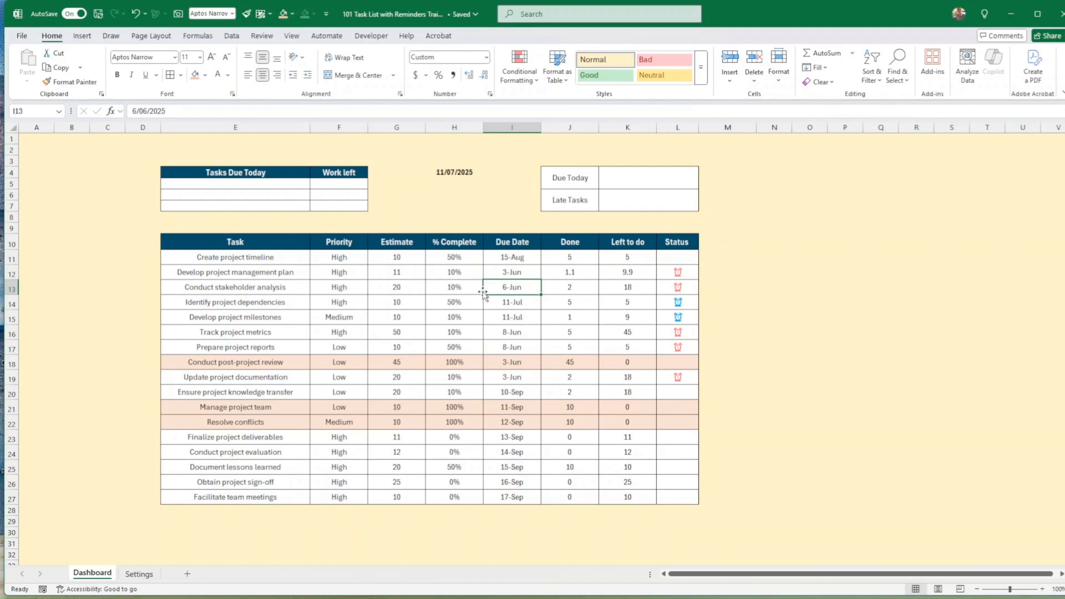
pyautogui.click(447, 291)
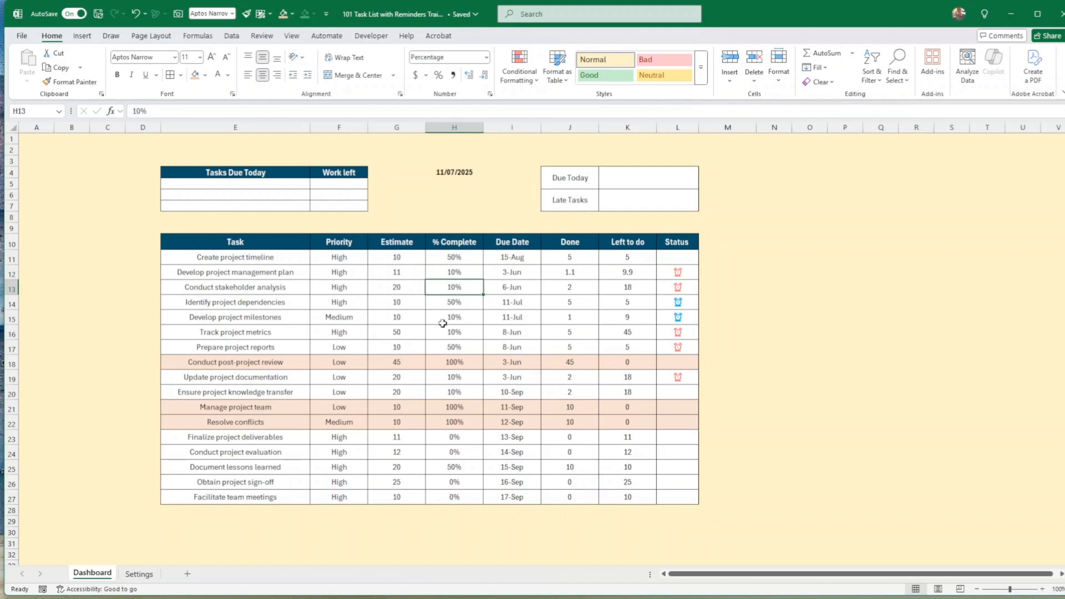
# Examine the current-date formula in C11 and the Tasks Late formula in E11 on the Settings sheet.
pyautogui.click(139, 574)
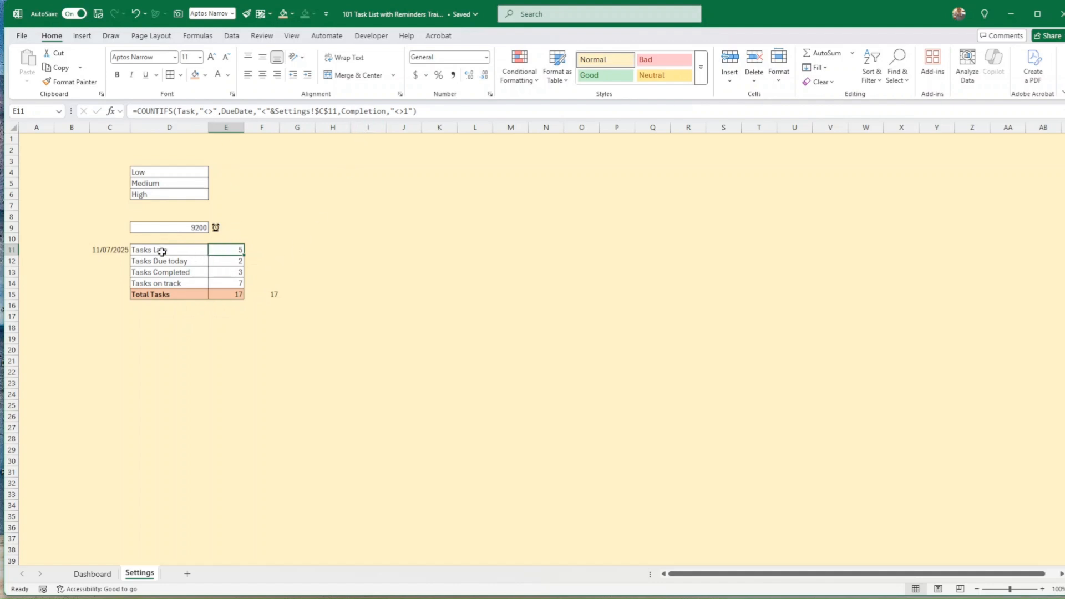
pyautogui.click(94, 249)
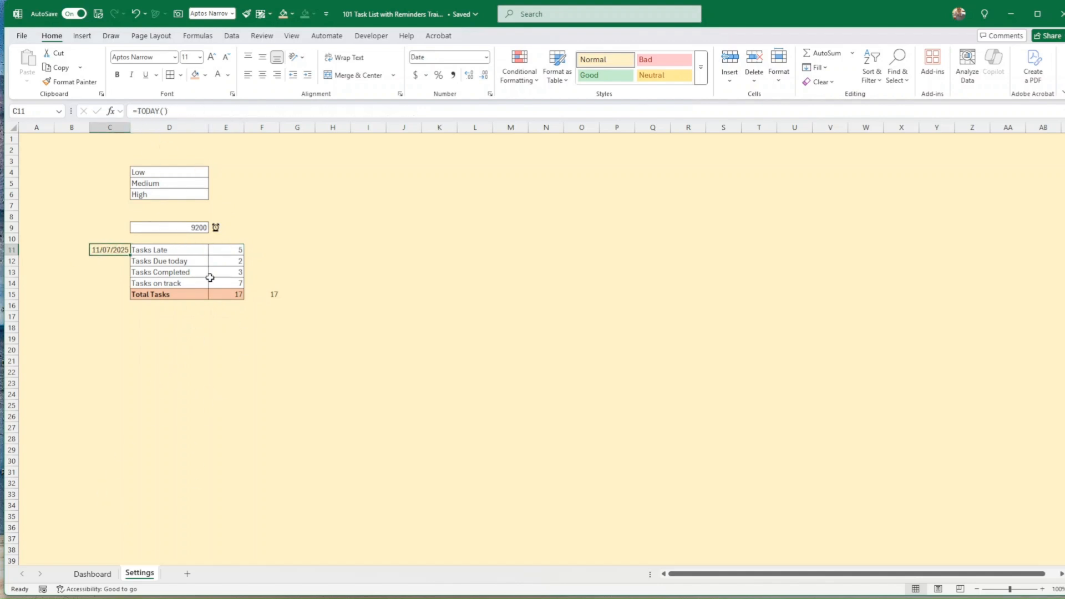
pyautogui.click(191, 272)
pyautogui.click(171, 248)
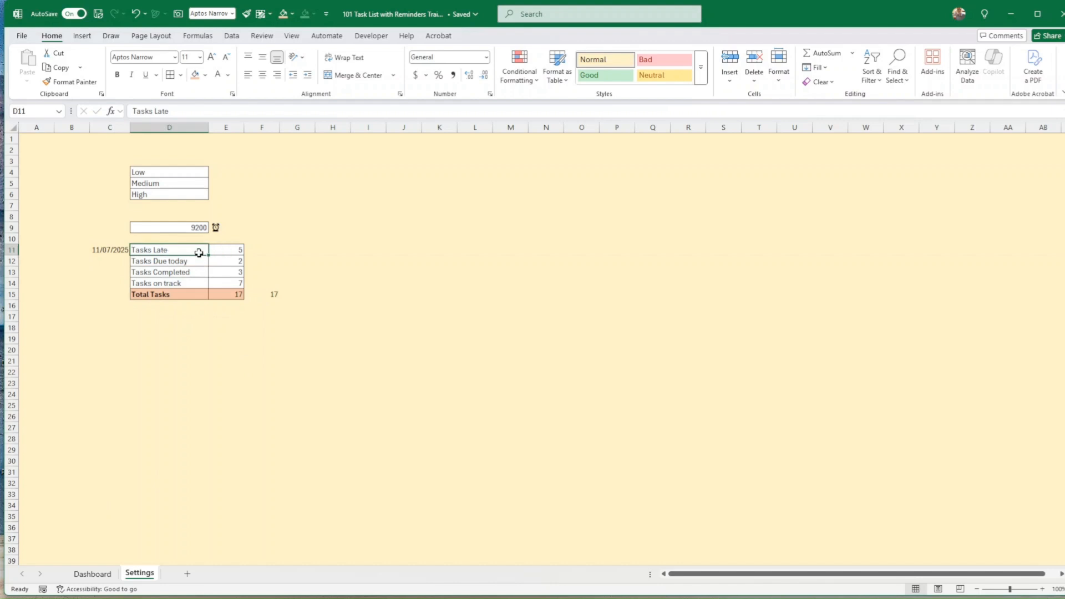
pyautogui.click(230, 251)
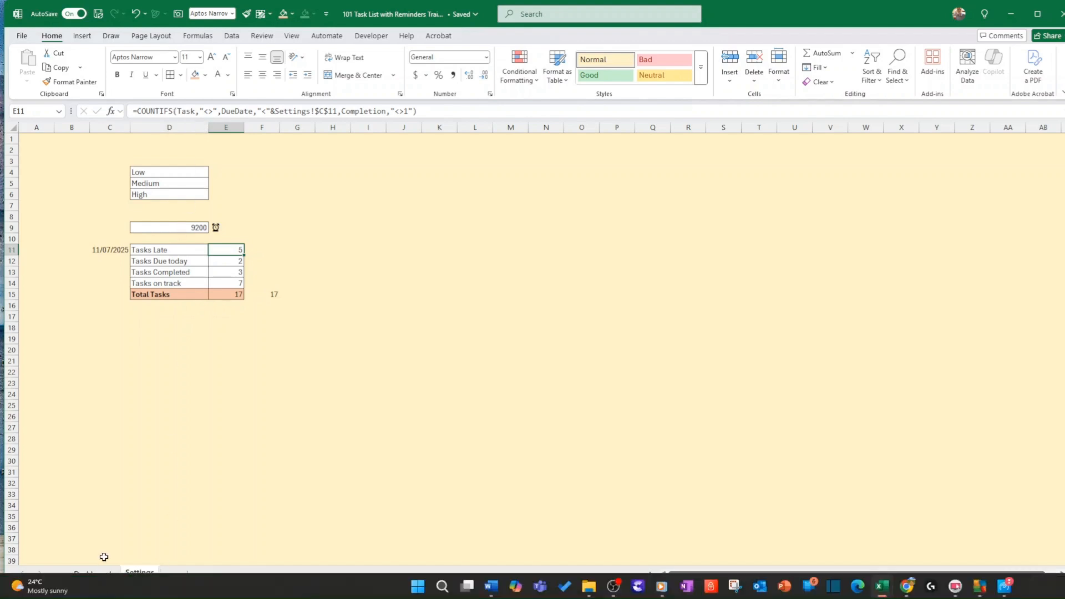
# Check the late tasks on the Dashboard against the Task argument and date reference of the Tasks Late COUNTIFS formula.
pyautogui.click(93, 574)
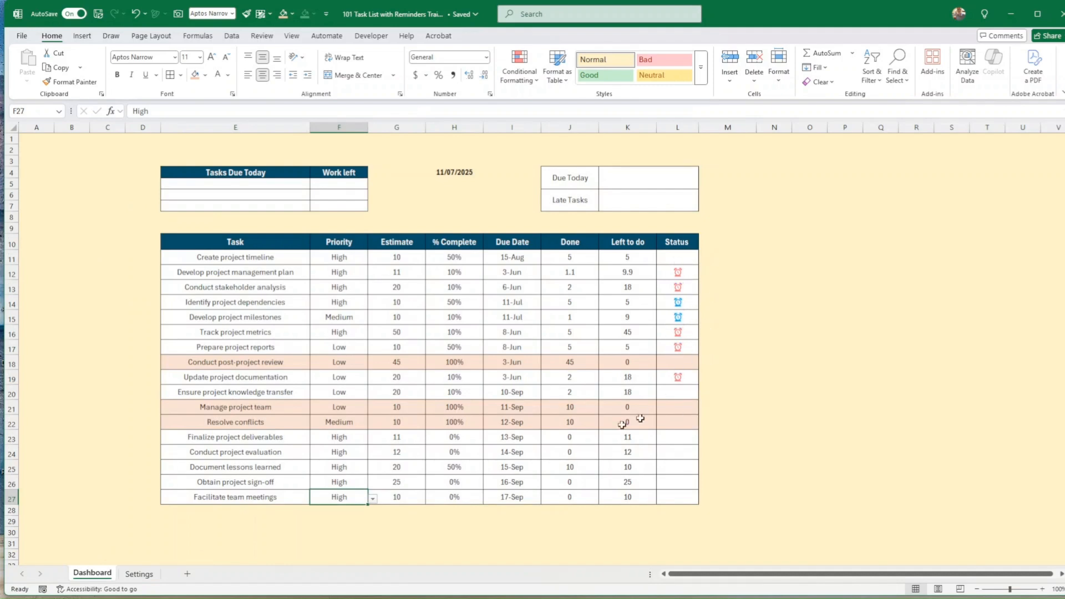
pyautogui.click(139, 573)
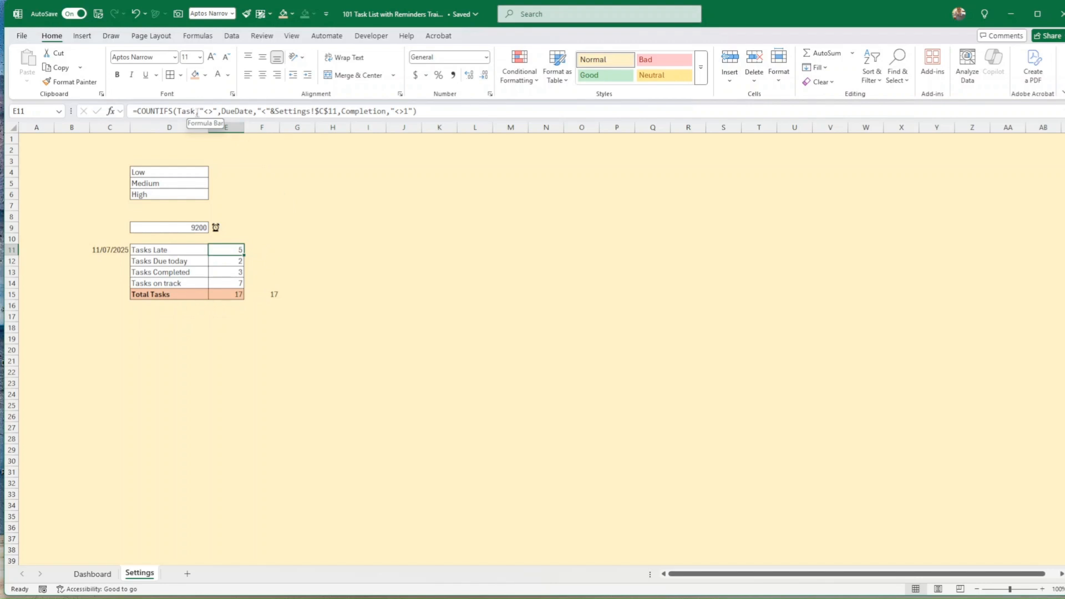
pyautogui.moveTo(195, 111); pyautogui.dragTo(182, 111)
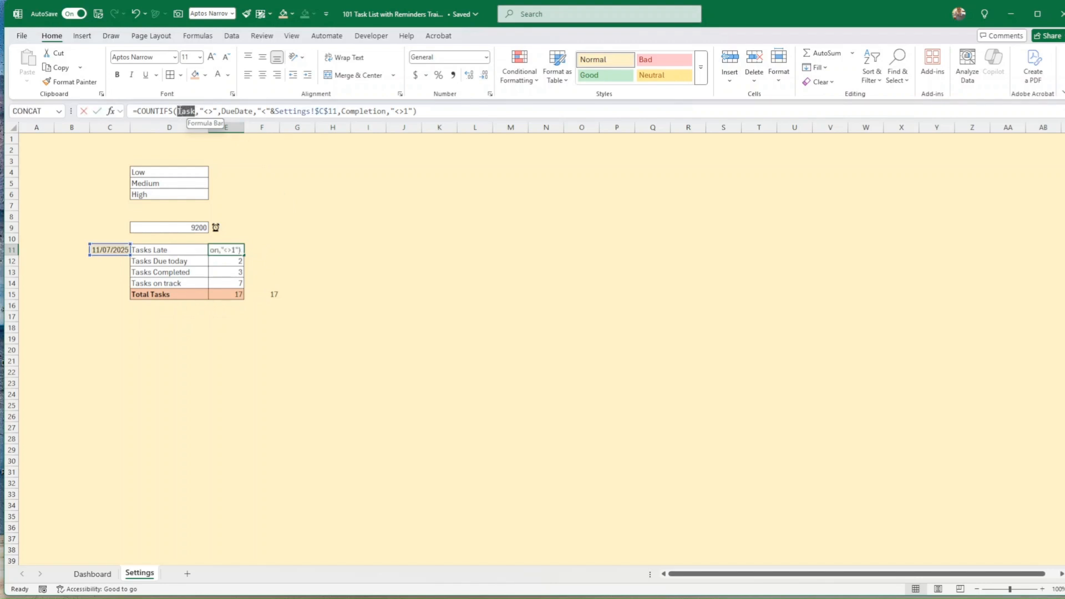
pyautogui.click(99, 111)
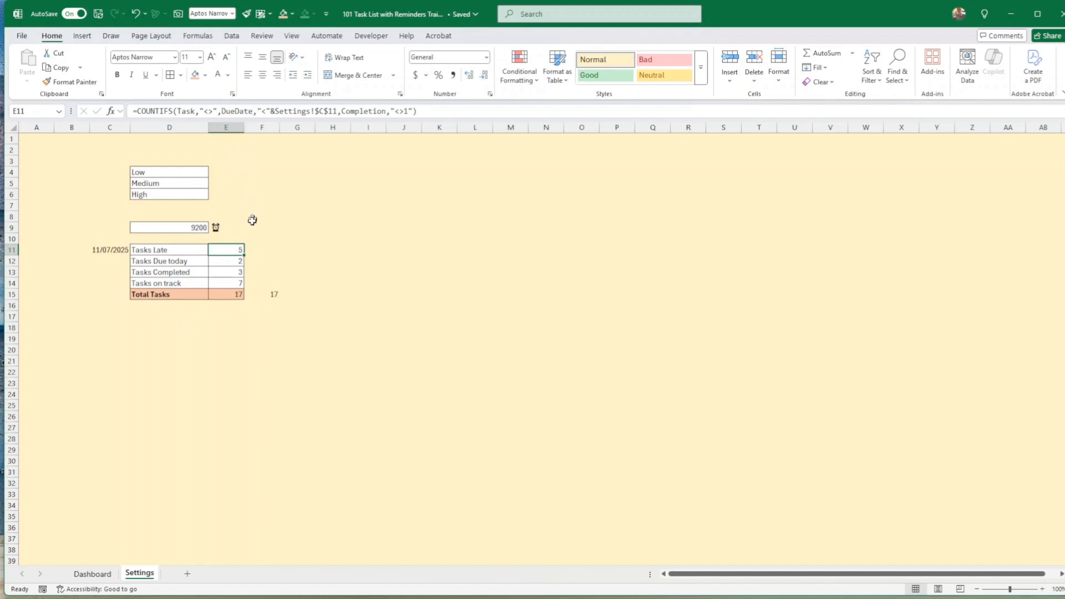
pyautogui.click(112, 249)
pyautogui.click(222, 247)
# Check the task statuses on the Dashboard and inspect the Tasks Due today formula in E12 of Settings.
pyautogui.click(92, 574)
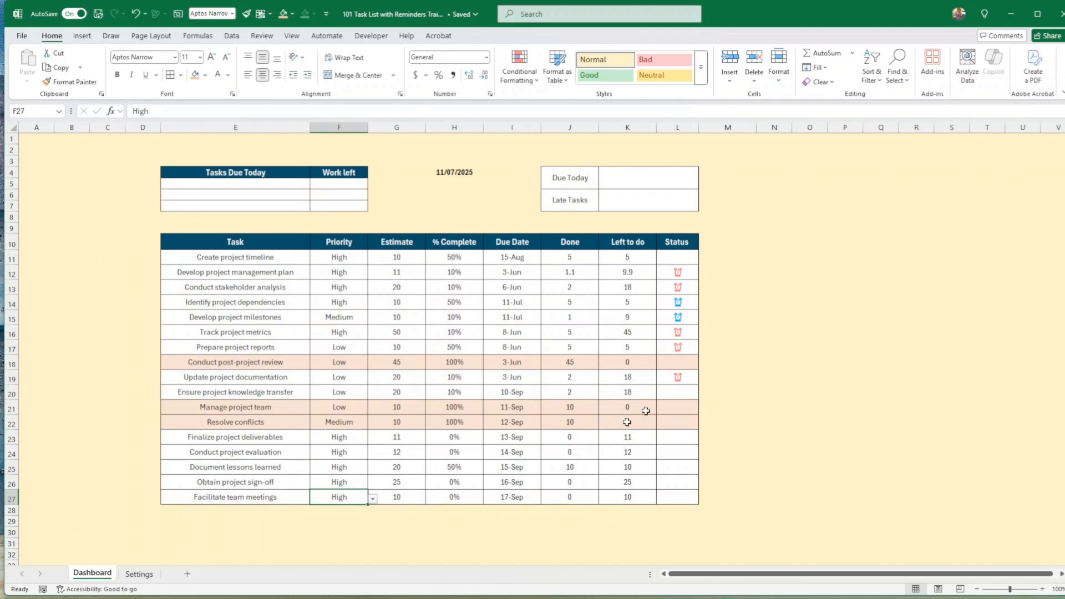
pyautogui.click(140, 573)
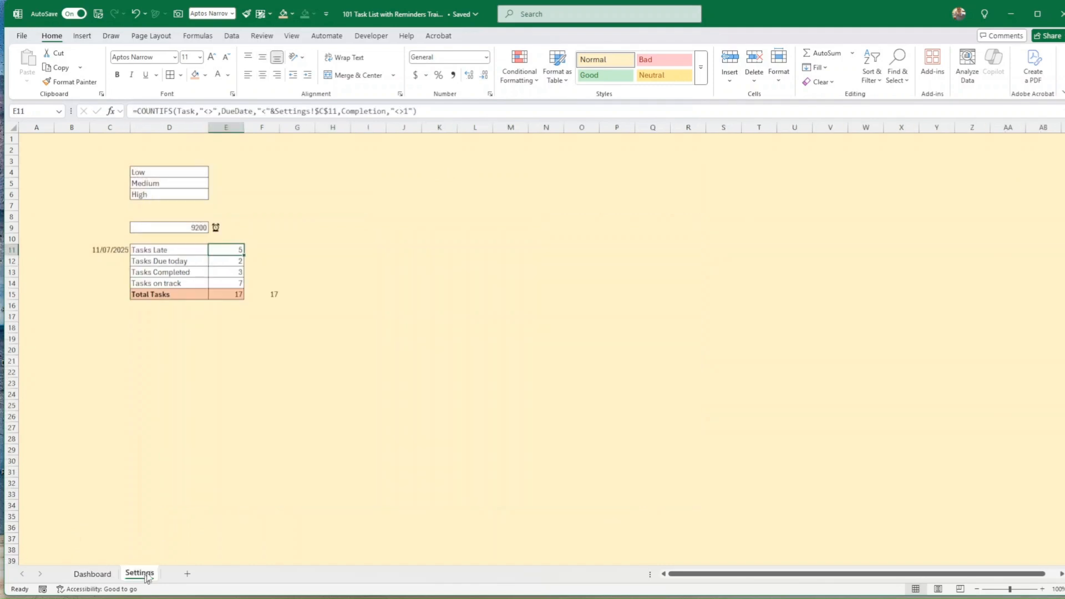
pyautogui.click(238, 261)
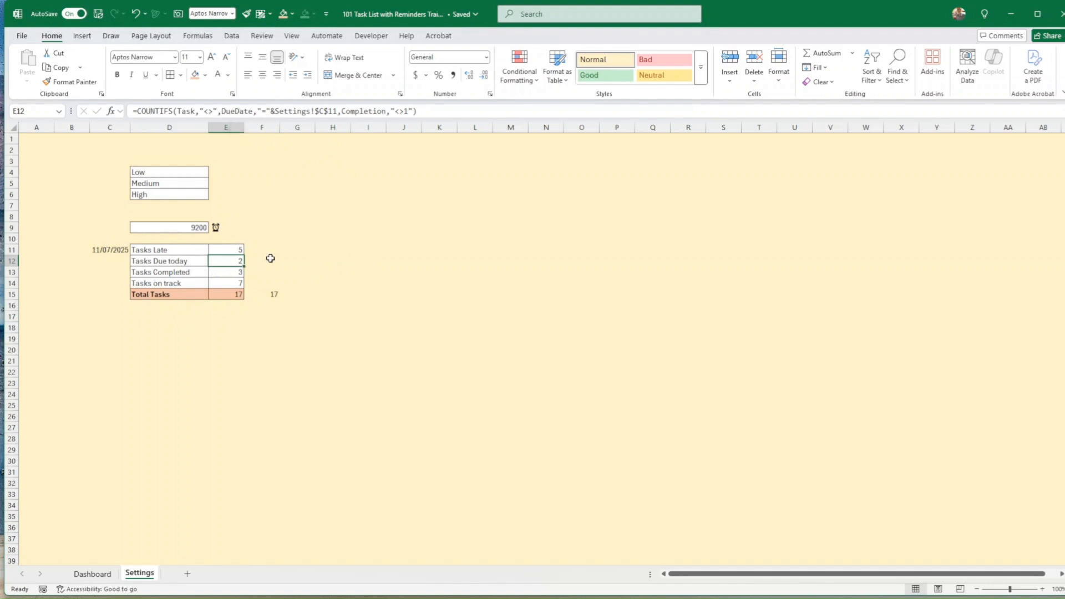
# Examine the Tasks Completed, Tasks on track and Total Tasks formulas in E13:E15 of the Settings sheet.
pyautogui.click(232, 272)
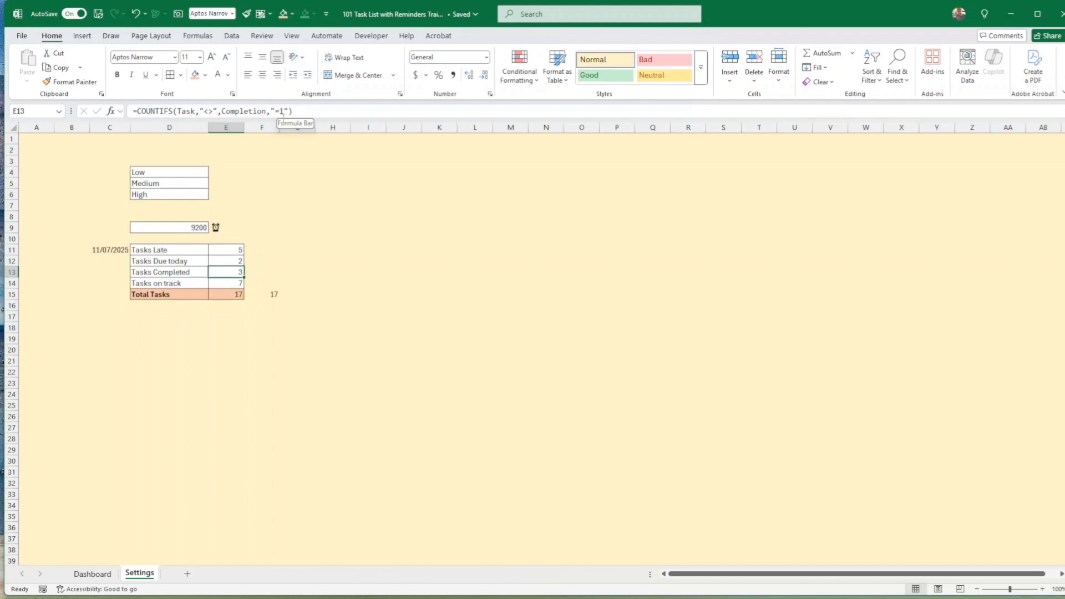
pyautogui.click(238, 283)
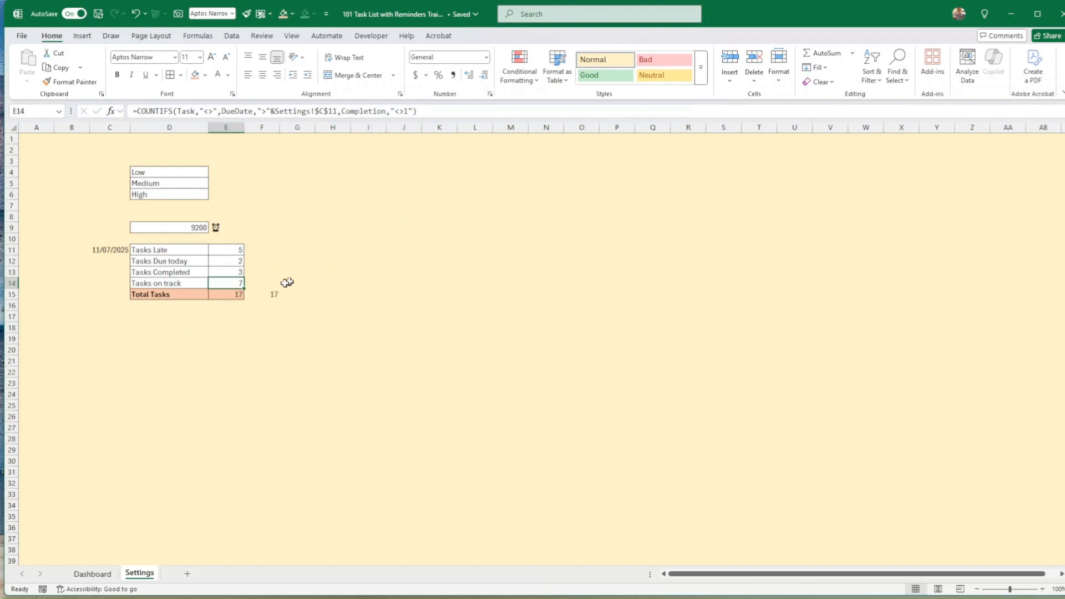
pyautogui.click(227, 295)
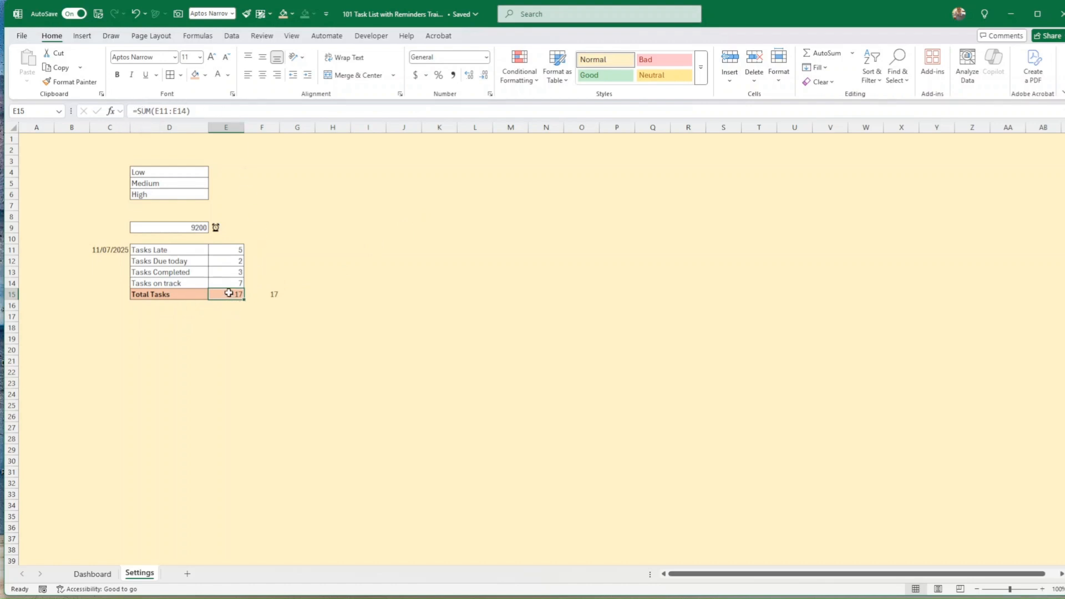
# Check the COUNTA formula in F15 of Settings against the Task range on the Dashboard.
pyautogui.click(262, 296)
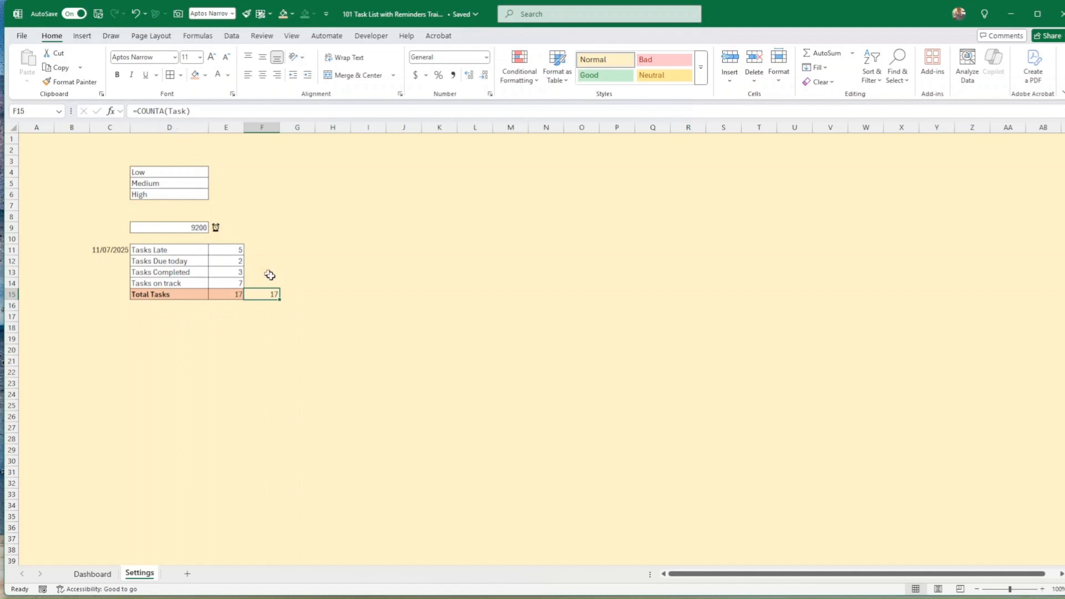
pyautogui.click(93, 573)
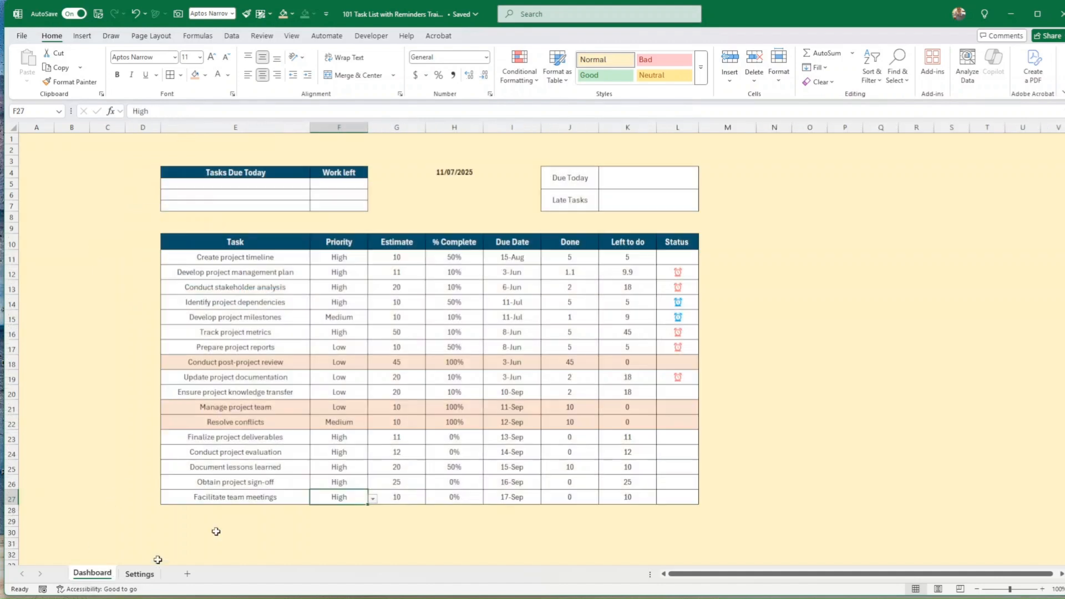
pyautogui.moveTo(282, 258); pyautogui.dragTo(280, 498)
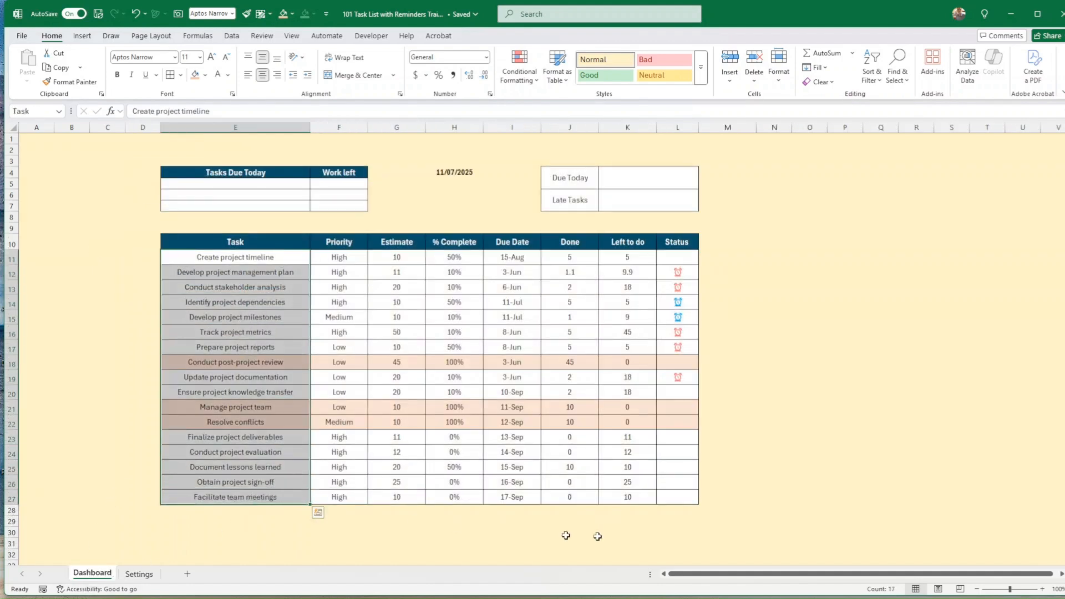
pyautogui.click(139, 573)
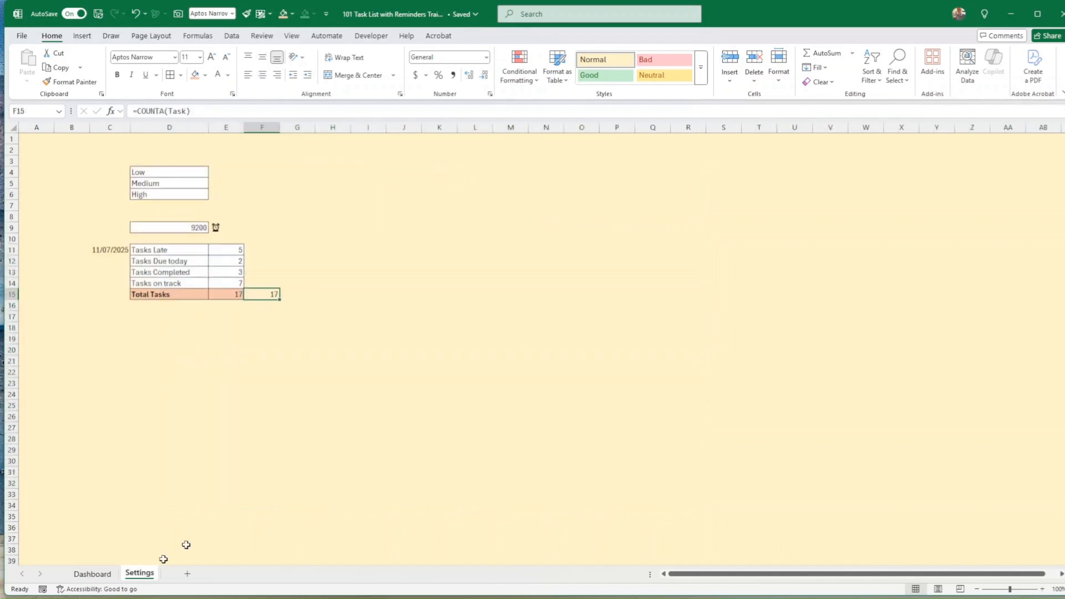
pyautogui.click(355, 339)
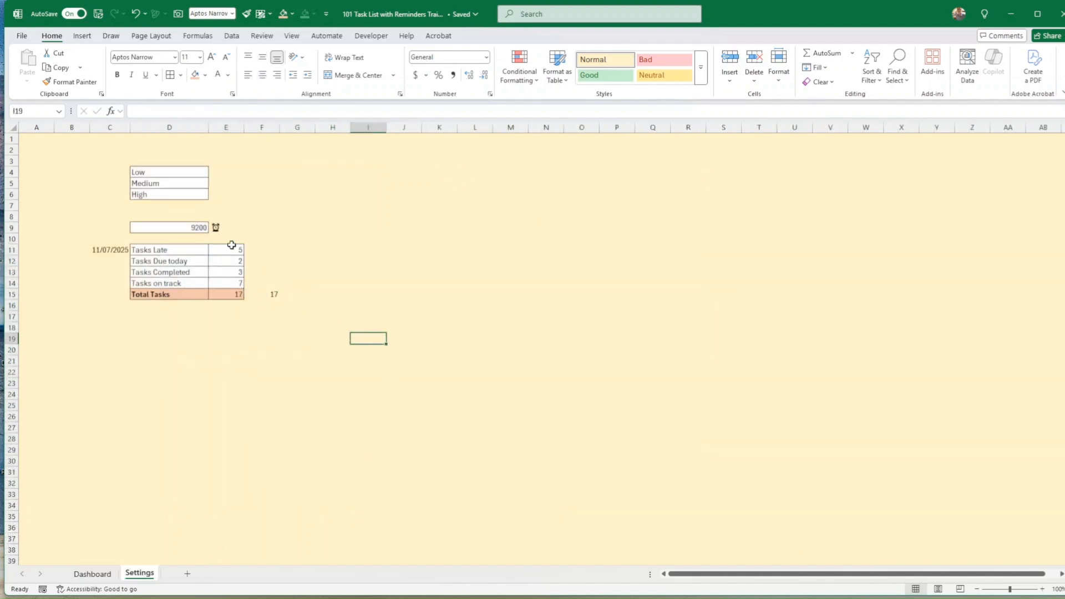
# Insert a doughnut chart from the summary data in D11:E14 and place it beside the summary table.
pyautogui.moveTo(183, 249); pyautogui.dragTo(221, 283)
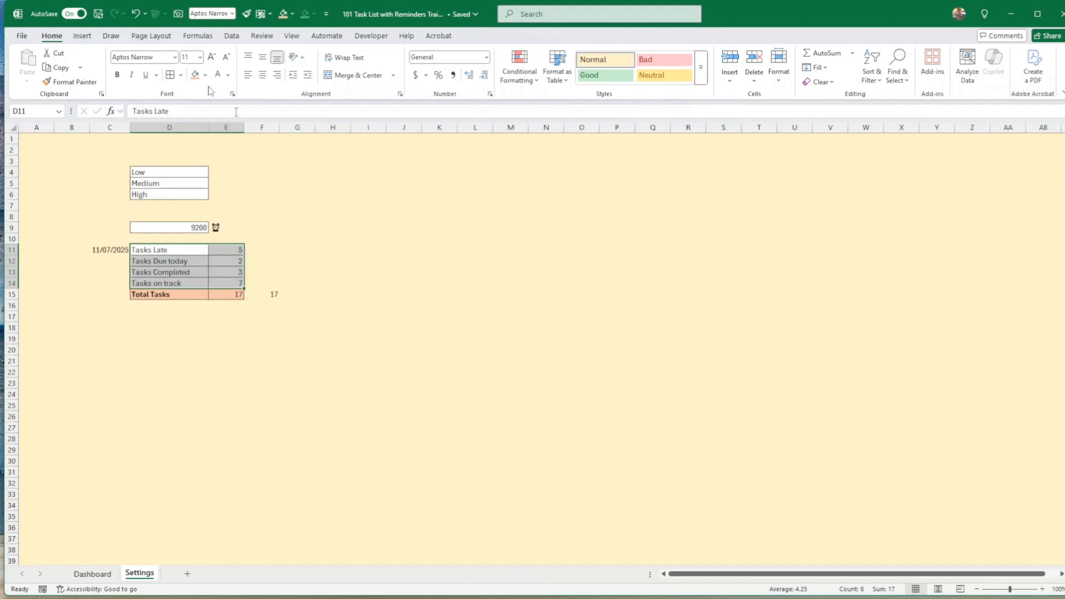
pyautogui.click(82, 36)
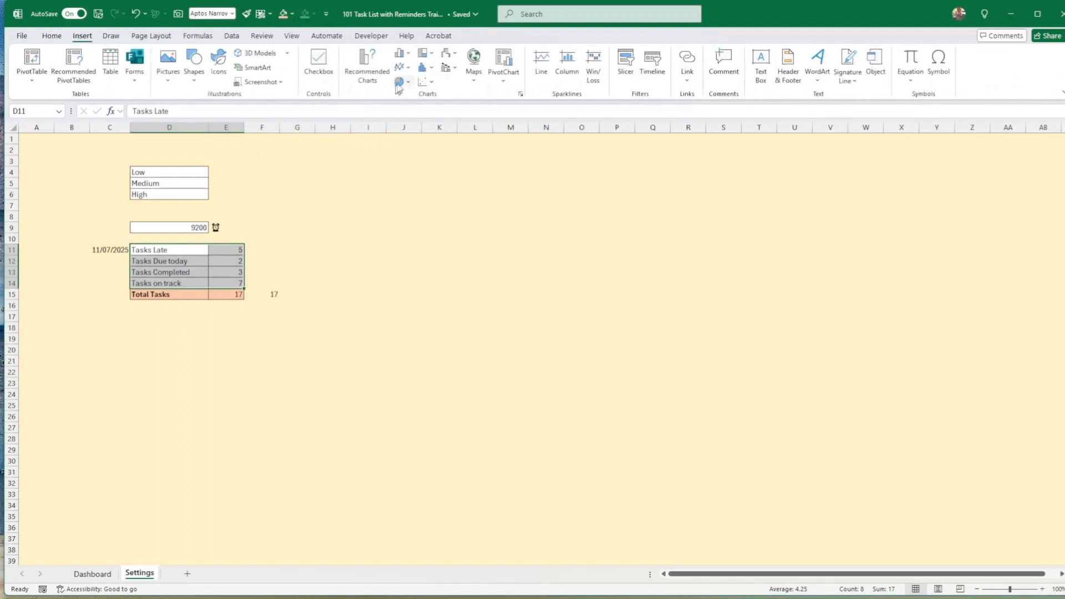
pyautogui.click(408, 82)
pyautogui.click(409, 230)
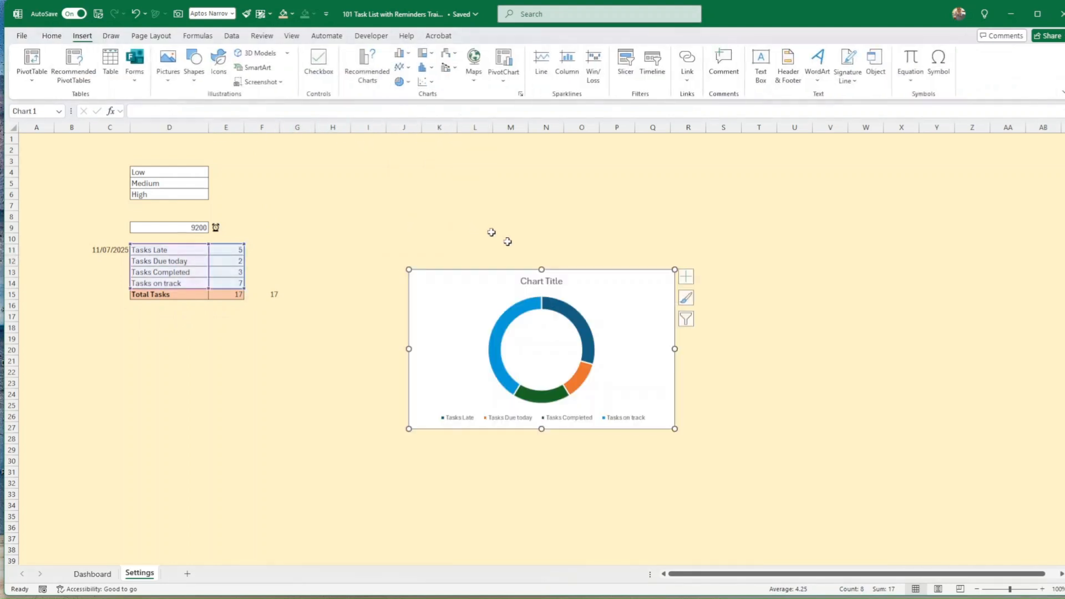
pyautogui.moveTo(542, 273); pyautogui.dragTo(406, 188)
# Set the doughnut hole size to 50% and reduce the overall size of the chart.
pyautogui.click(431, 303)
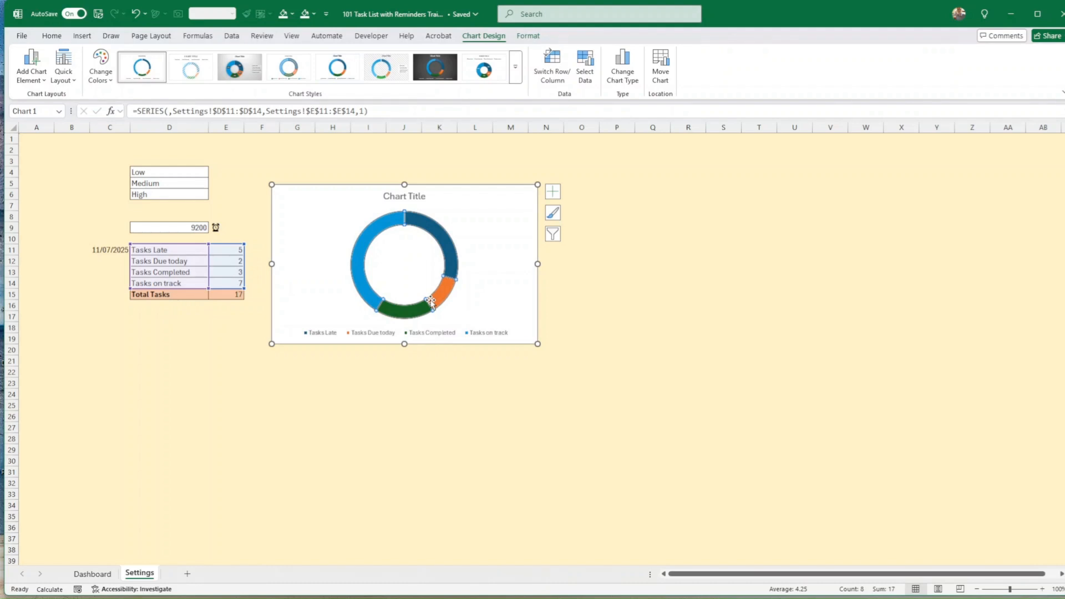
pyautogui.rightClick(431, 302)
pyautogui.click(443, 420)
pyautogui.click(1040, 281)
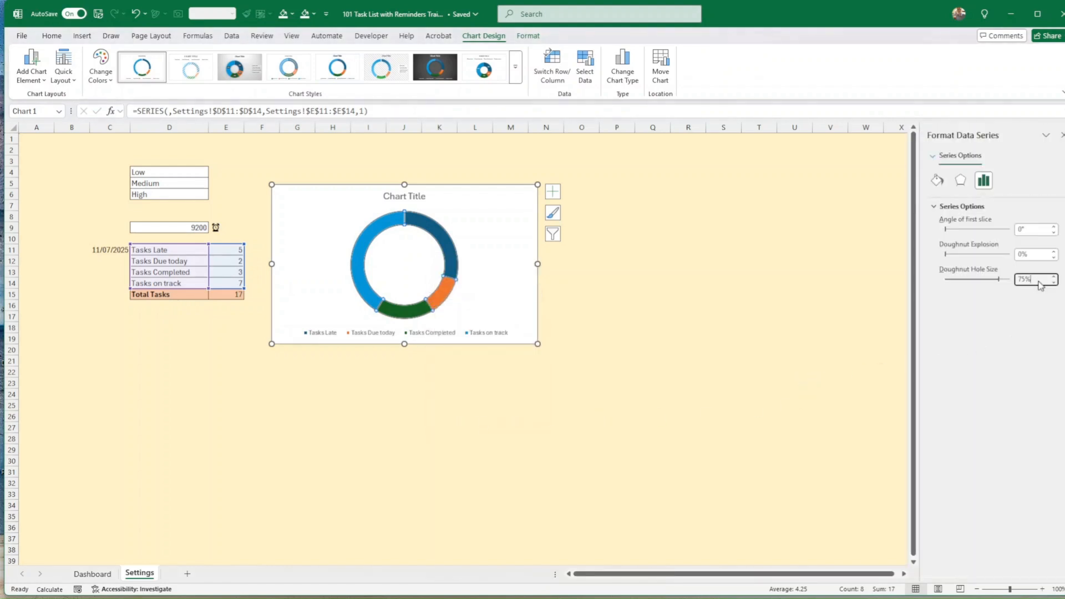
pyautogui.moveTo(1040, 283); pyautogui.dragTo(1017, 283)
pyautogui.press('Return')
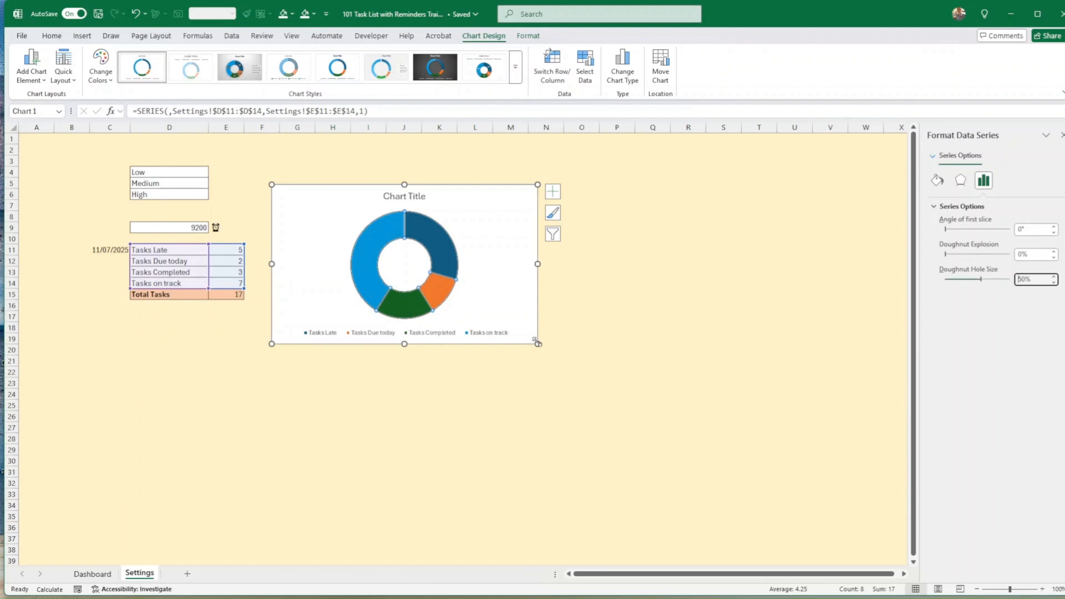
pyautogui.moveTo(537, 343); pyautogui.dragTo(496, 314)
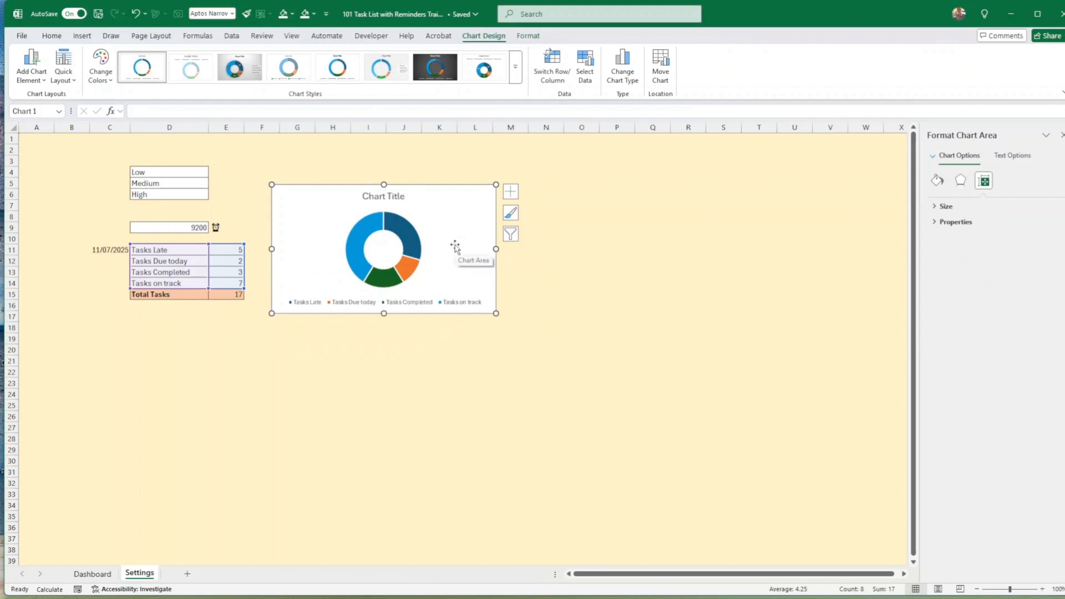
# Fill the Tasks Late slice with the recently used light red and the Tasks Due today slice with standard light blue.
pyautogui.click(408, 236)
pyautogui.click(407, 236)
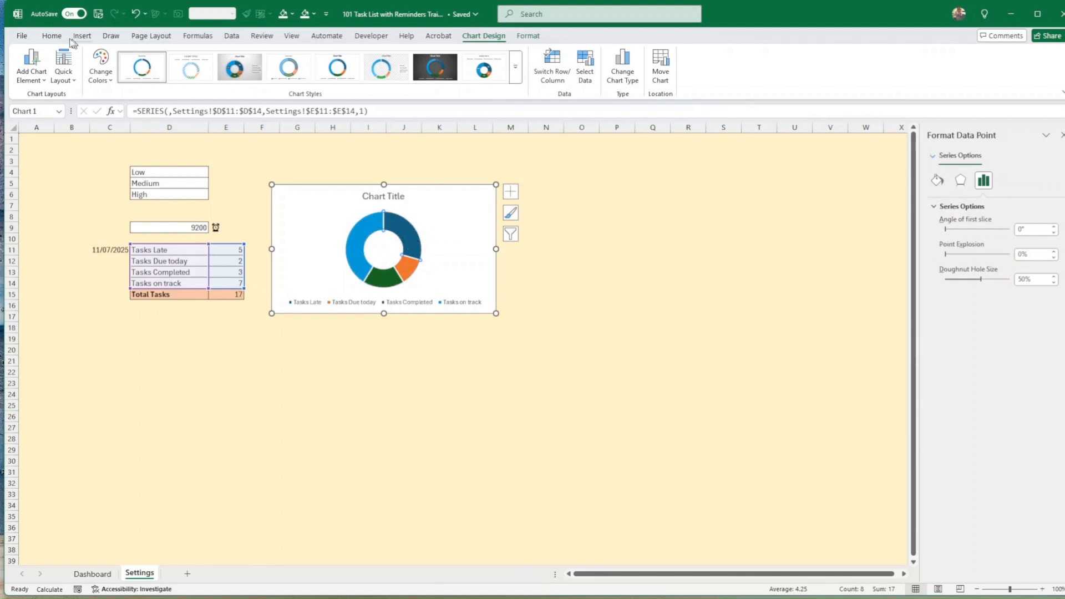
pyautogui.click(52, 35)
pyautogui.click(206, 76)
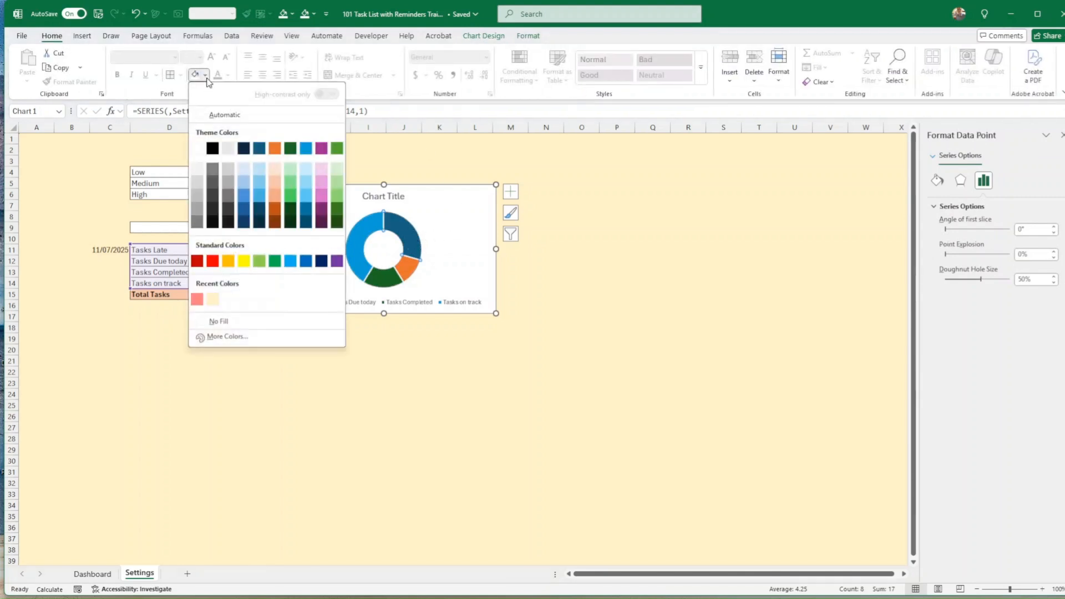
pyautogui.click(197, 300)
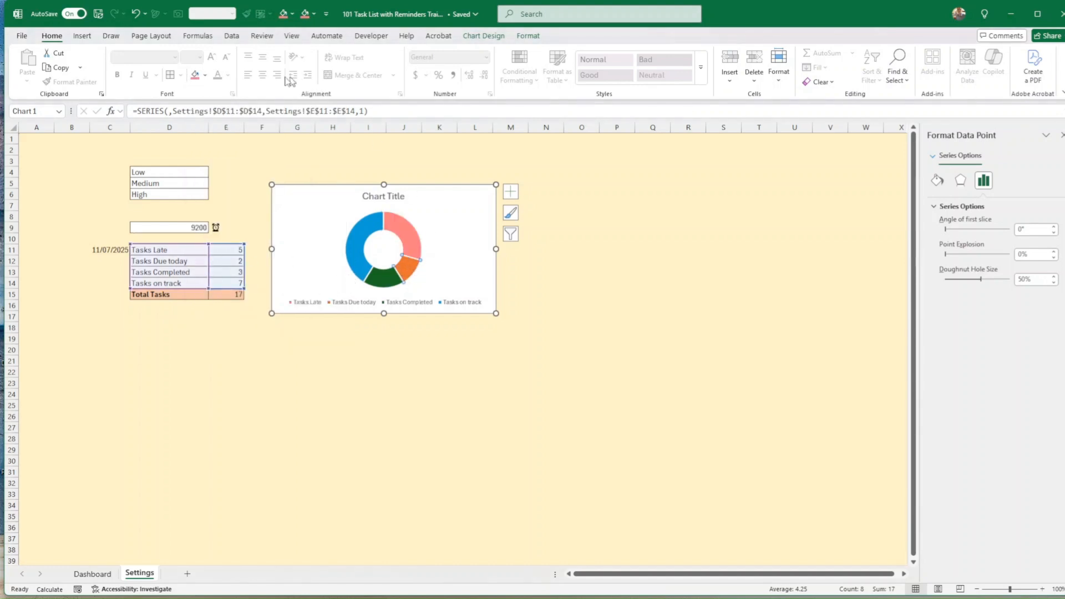
pyautogui.click(206, 75)
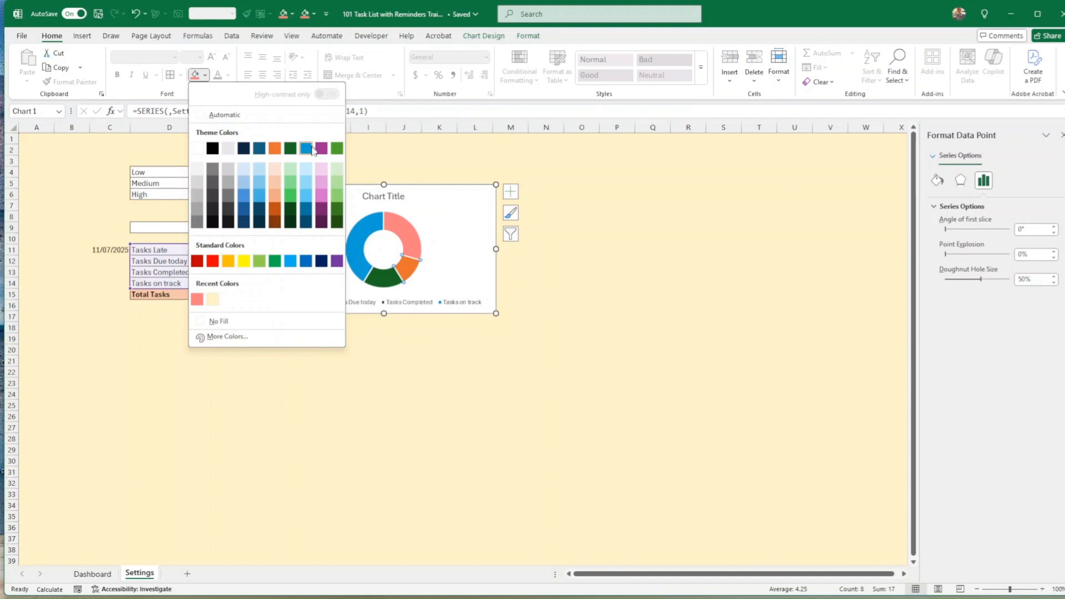
pyautogui.click(291, 261)
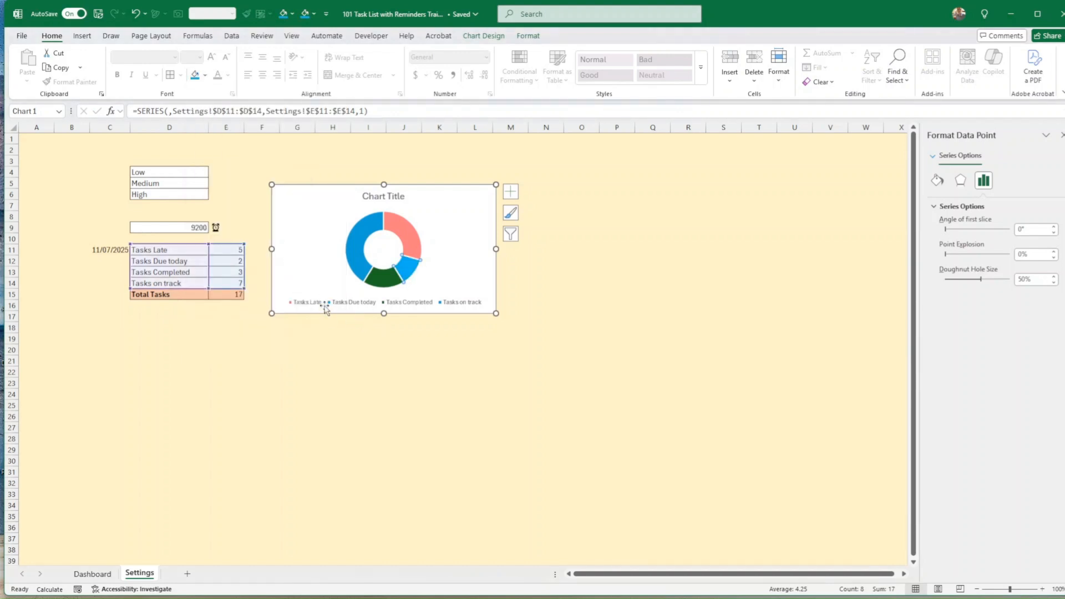
# Fill the Tasks Completed slice with the palest orange theme tint and the Tasks on track slice with a medium orange tint.
pyautogui.click(386, 282)
pyautogui.click(205, 74)
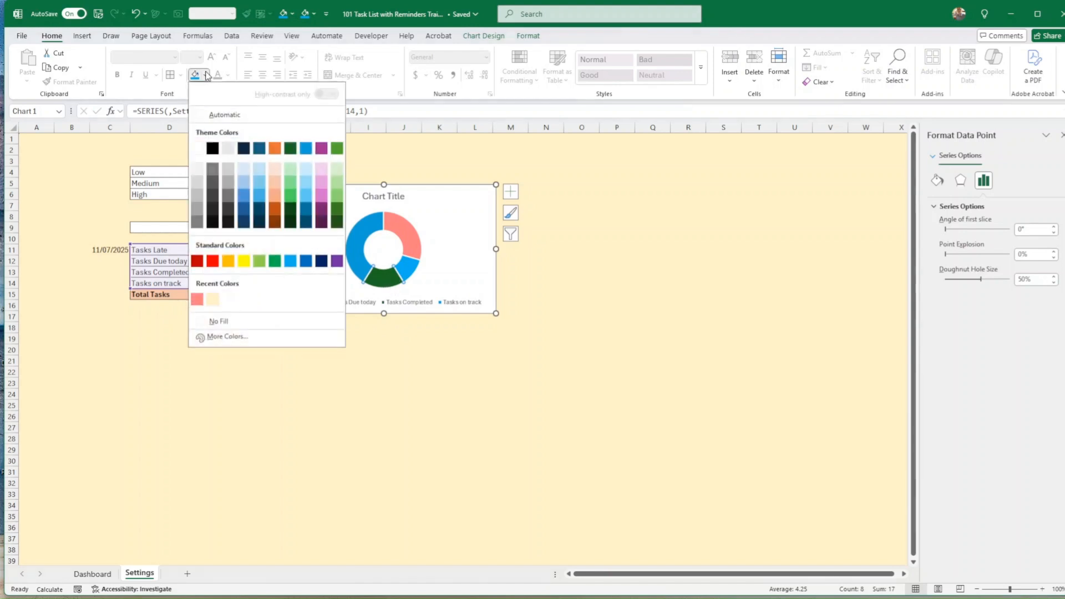
pyautogui.click(279, 173)
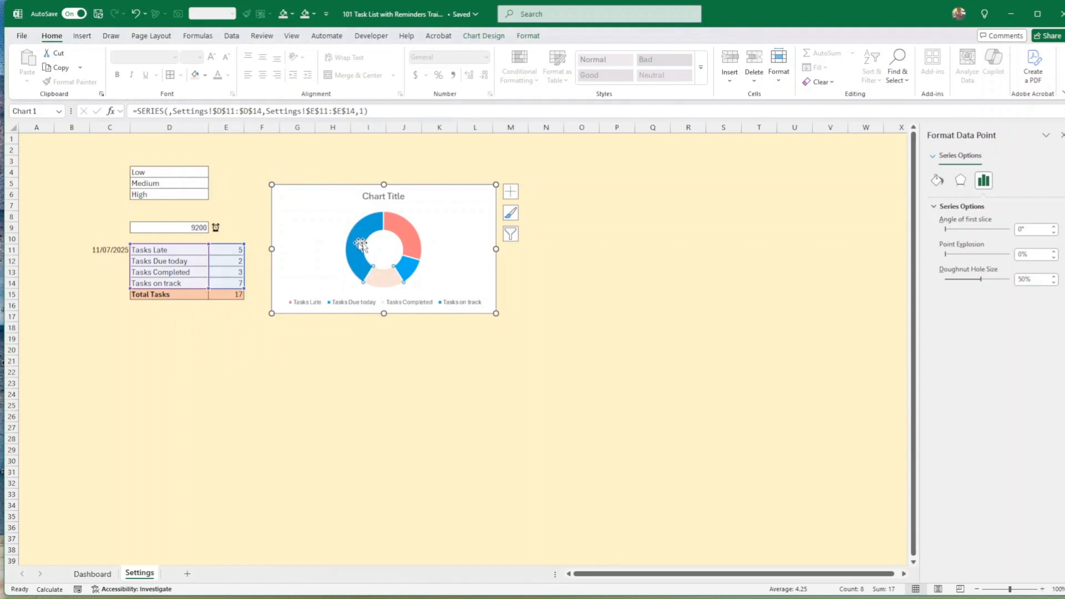
pyautogui.click(205, 76)
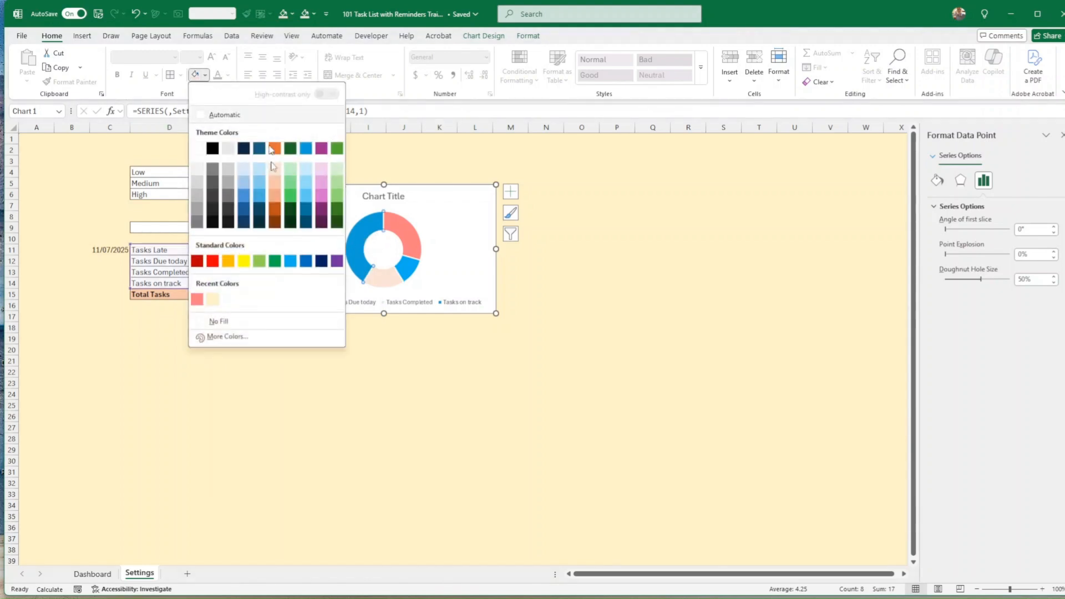
pyautogui.click(276, 198)
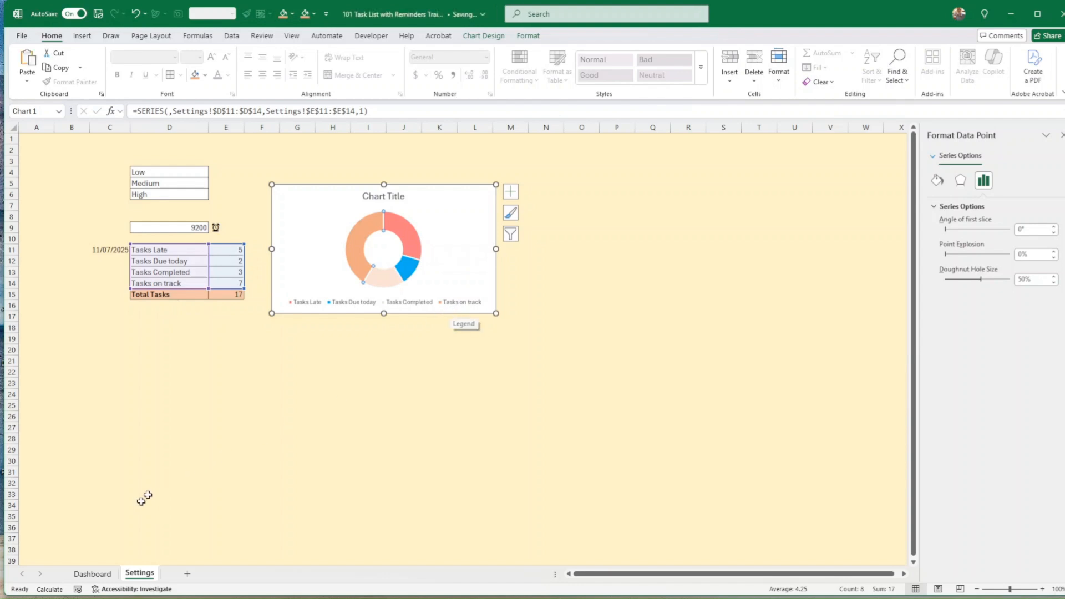
# Paste the doughnut chart onto the Dashboard and position it over the upper rows of the task table.
pyautogui.click(92, 573)
pyautogui.click(395, 296)
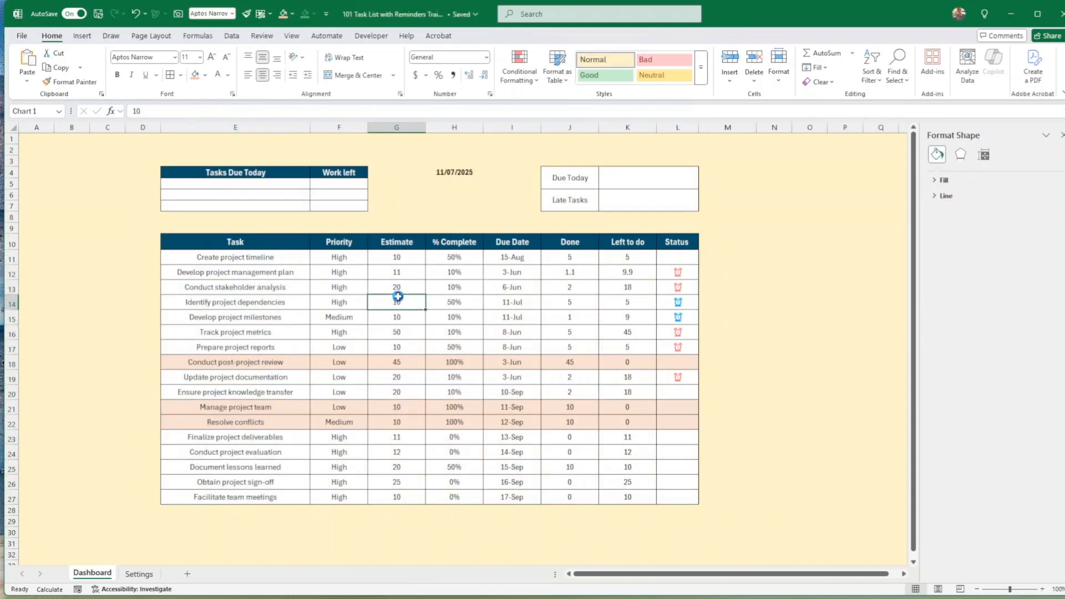
pyautogui.hotkey('ctrl', 'v')
pyautogui.moveTo(551, 426); pyautogui.dragTo(516, 358)
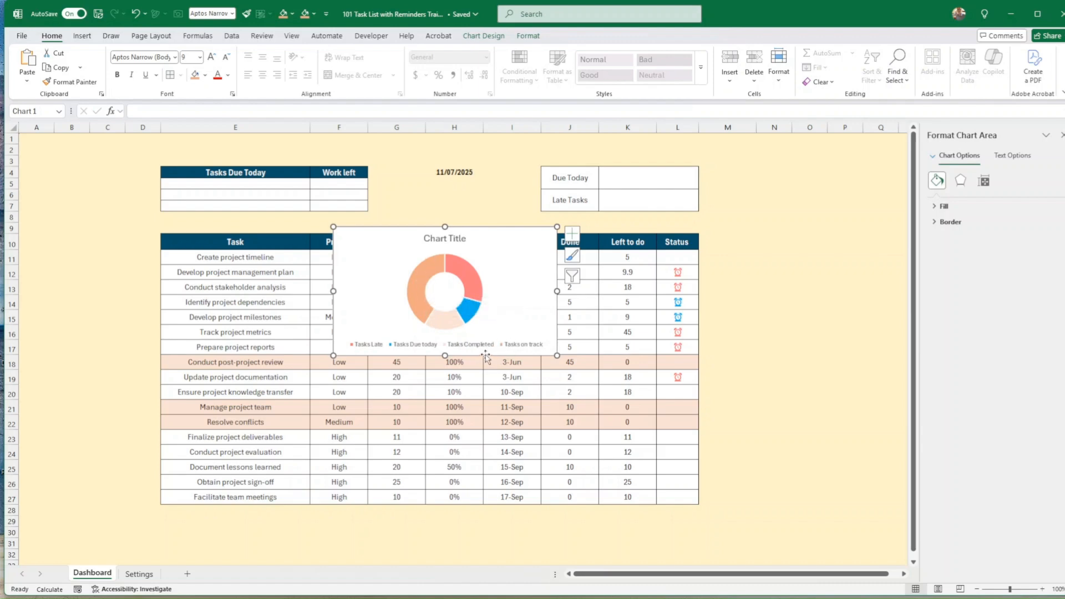
pyautogui.moveTo(486, 352); pyautogui.dragTo(483, 338)
# Add data labels to the doughnut series and enlarge the plot area to fill the space between title and legend.
pyautogui.rightClick(469, 270)
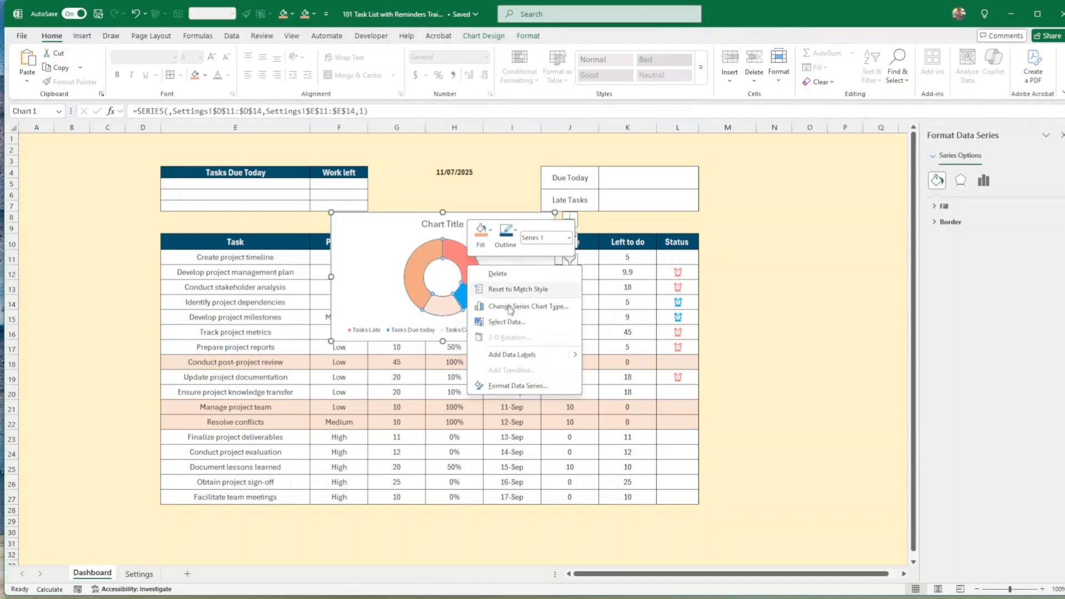
pyautogui.click(511, 354)
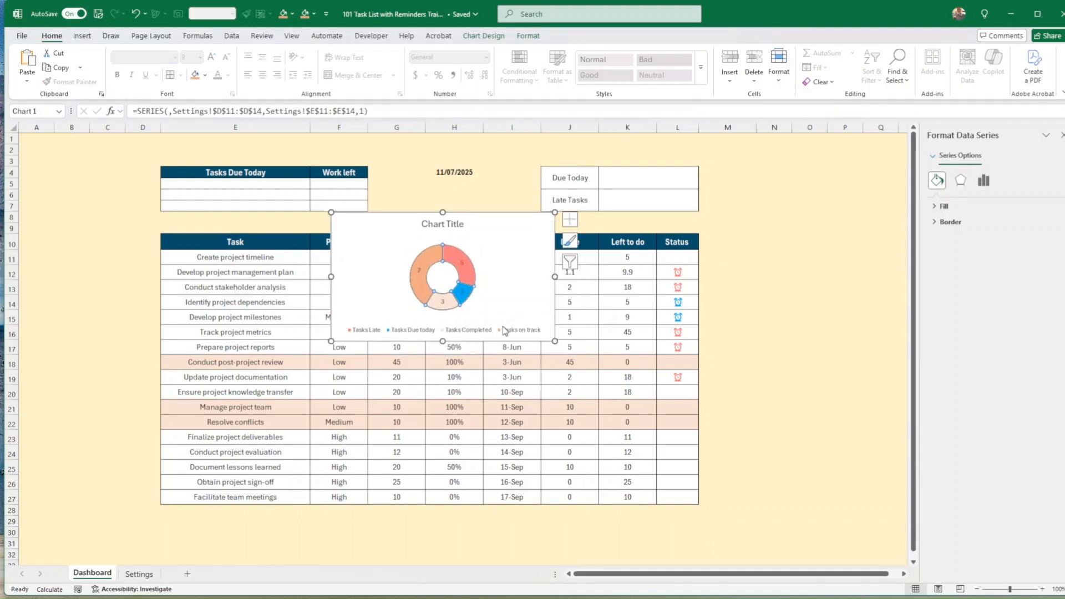
pyautogui.click(493, 306)
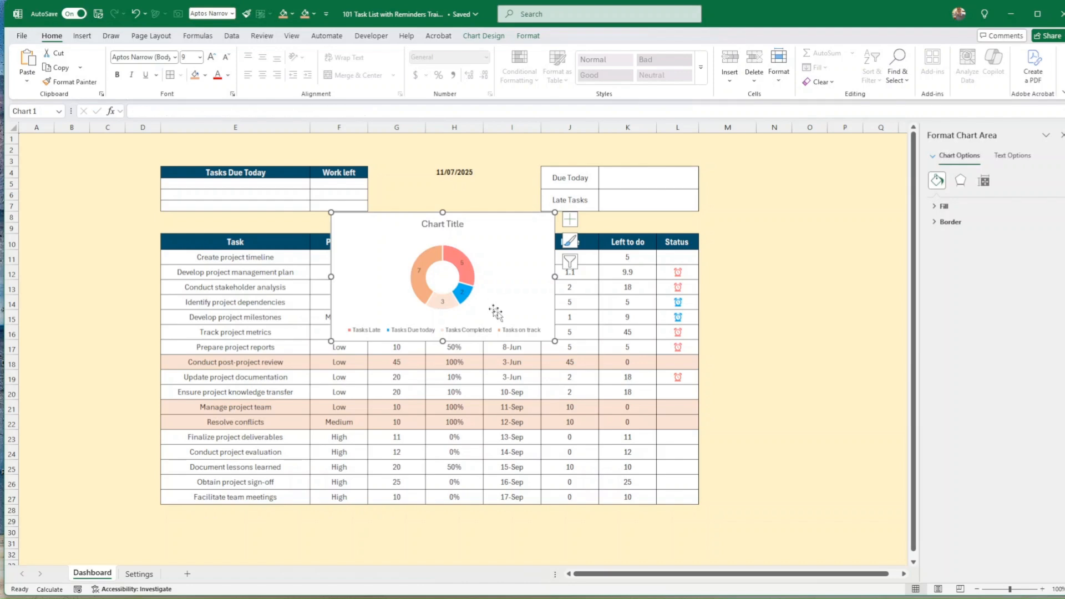
pyautogui.click(472, 306)
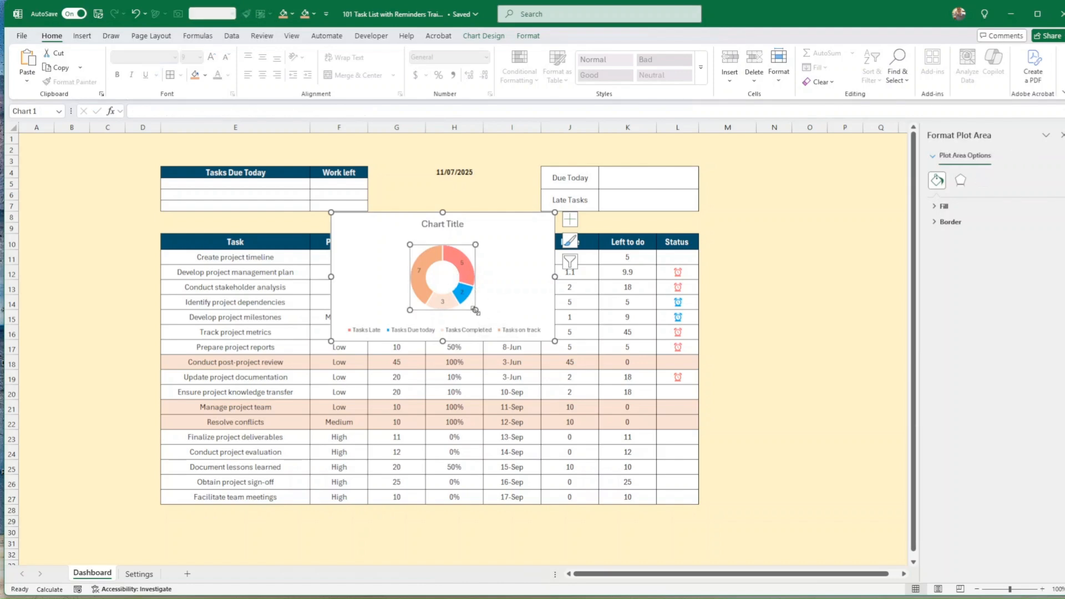
pyautogui.moveTo(475, 311); pyautogui.dragTo(486, 321)
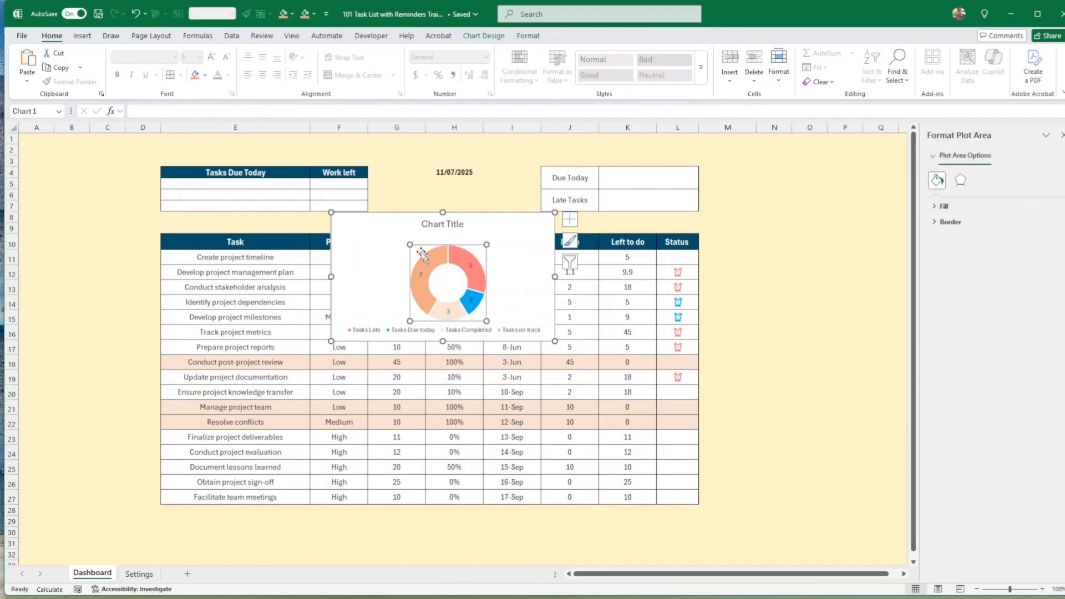
pyautogui.moveTo(409, 244); pyautogui.dragTo(399, 234)
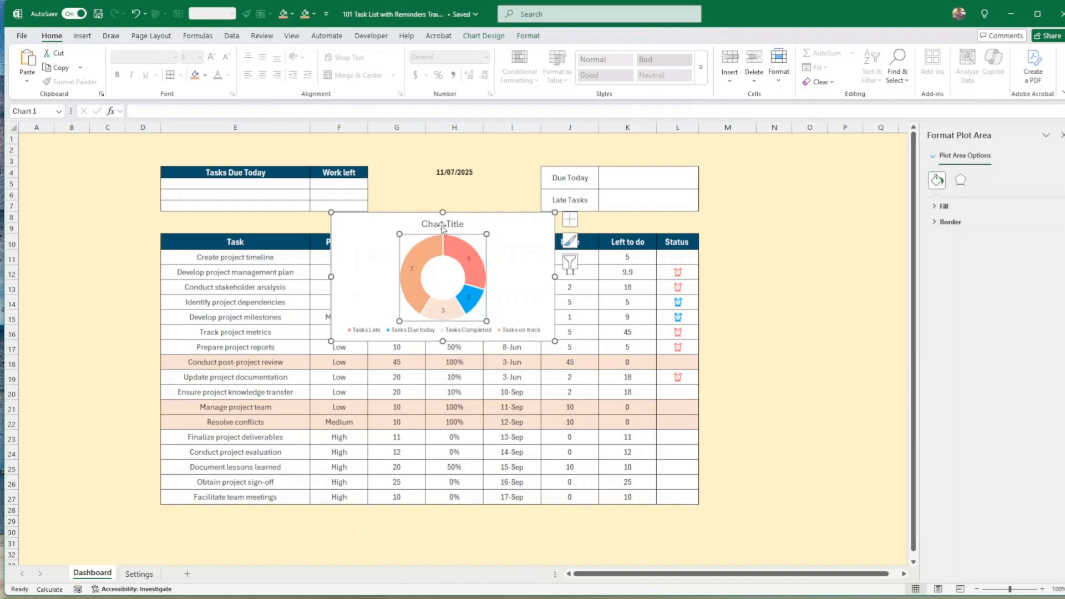
# Delete the chart title and increase the font size of the doughnut's data labels to 12.
pyautogui.click(449, 226)
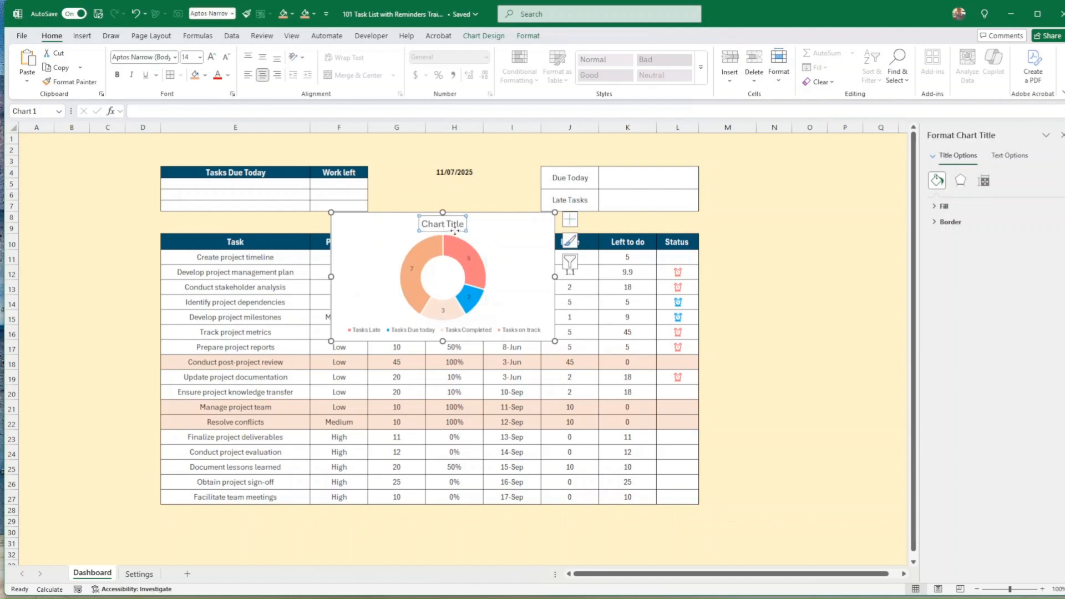
pyautogui.press('Delete')
pyautogui.click(469, 258)
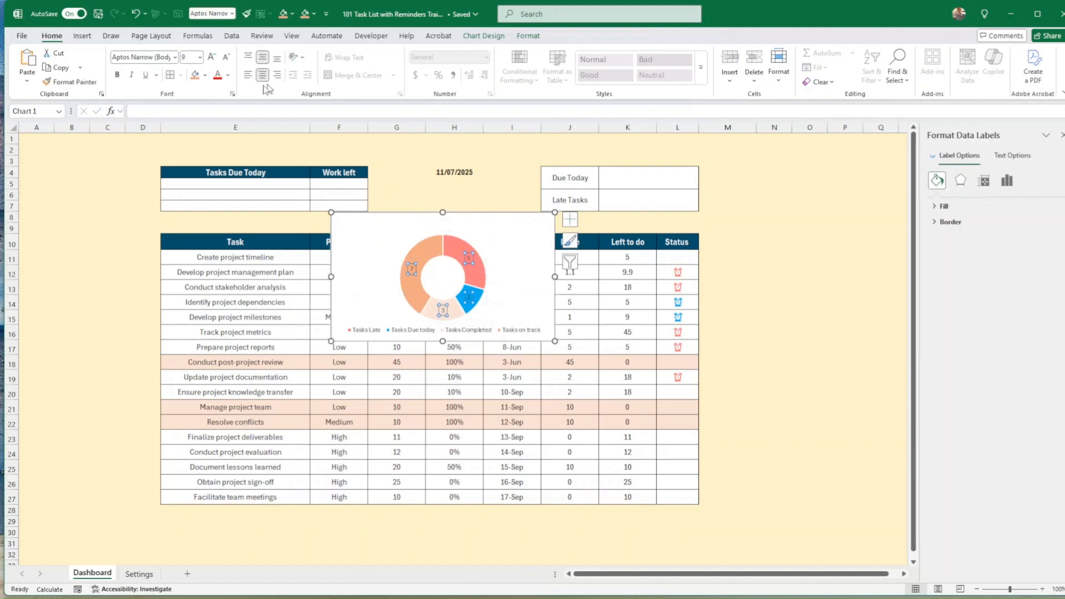
pyautogui.click(211, 58)
pyautogui.click(210, 57)
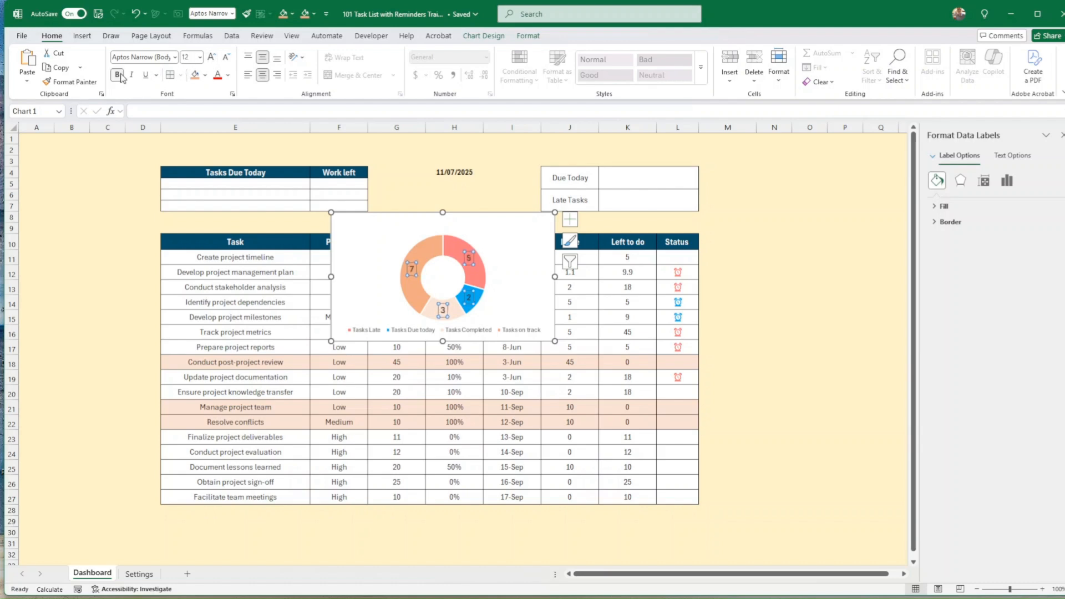
# Move the doughnut chart up over the table headers and remove its fill and outline.
pyautogui.click(712, 334)
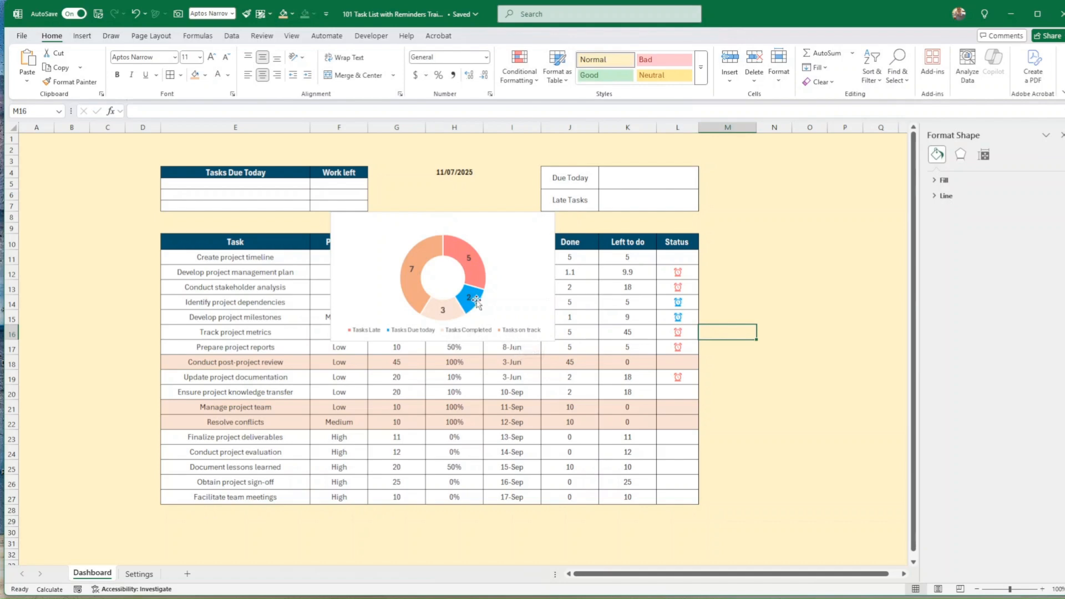
pyautogui.moveTo(475, 279)
pyautogui.moveTo(507, 340); pyautogui.dragTo(518, 302)
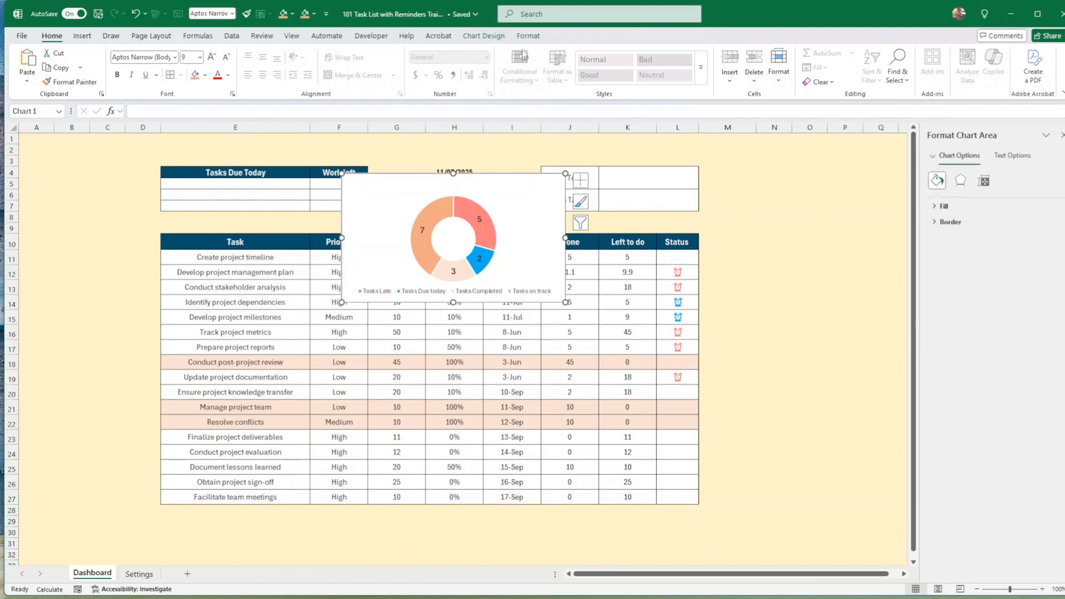
pyautogui.click(528, 36)
pyautogui.click(480, 53)
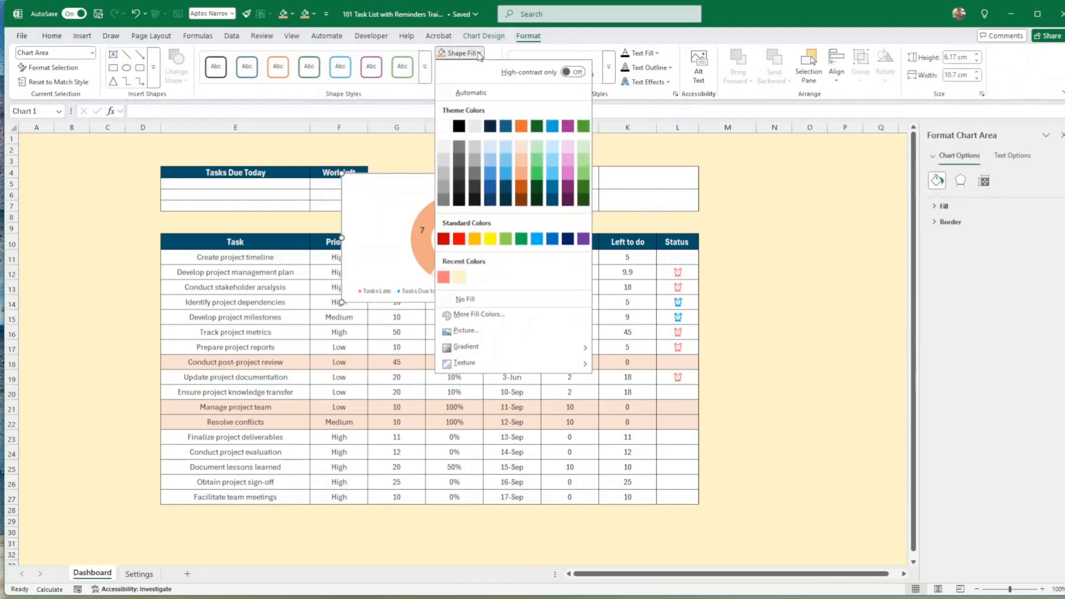
pyautogui.click(467, 299)
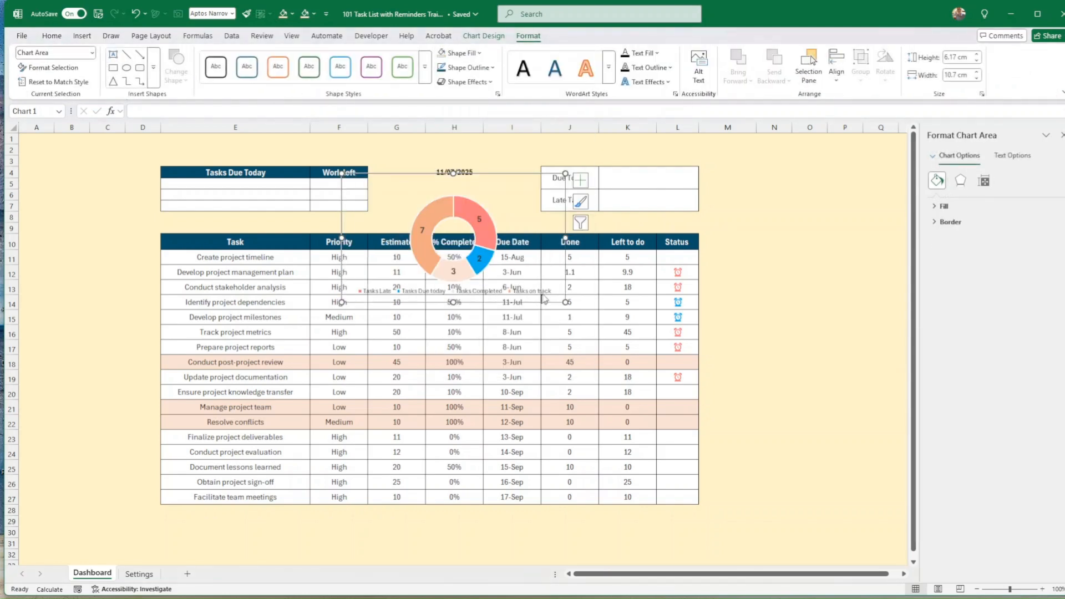
pyautogui.click(477, 67)
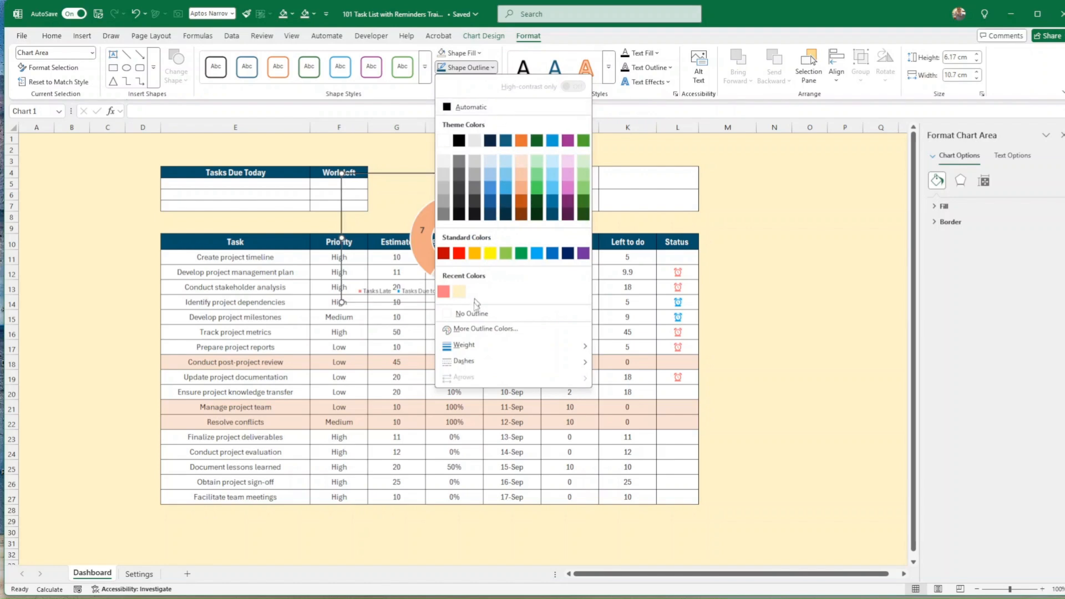
pyautogui.click(471, 314)
# Shrink the doughnut chart to about 4.37 by 8.31 cm between the two summary tables, and move the date to H1.
pyautogui.moveTo(567, 304); pyautogui.dragTo(530, 239)
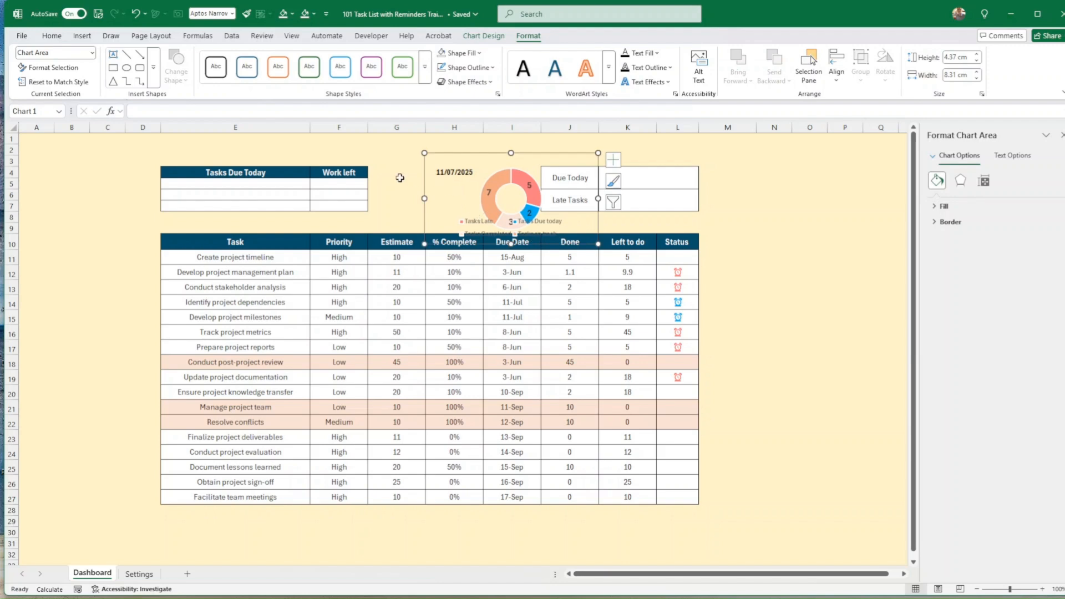
pyautogui.moveTo(442, 153)
pyautogui.mouseDown()
pyautogui.moveTo(463, 195)
pyautogui.moveTo(455, 138)
pyautogui.mouseUp()
pyautogui.click(455, 169)
pyautogui.click(580, 273)
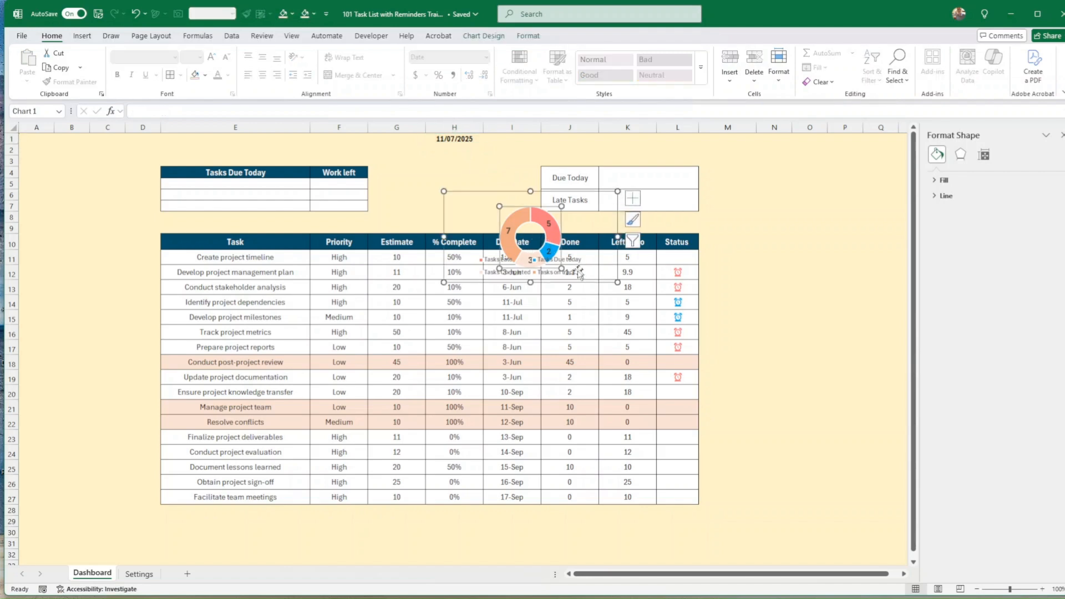
pyautogui.moveTo(580, 273); pyautogui.dragTo(498, 232)
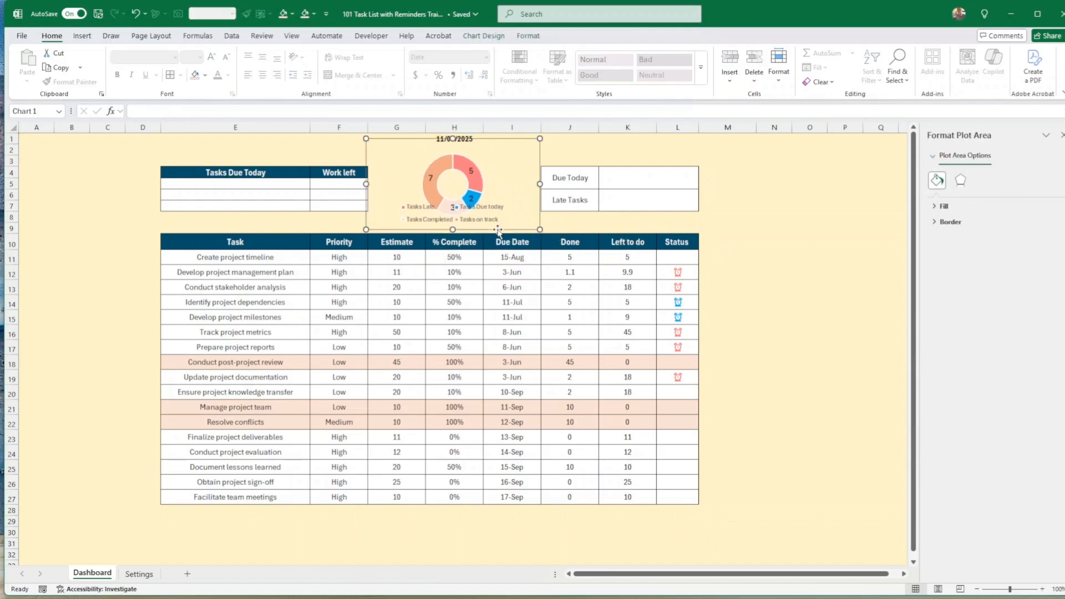
# Widen the chart legend and move it slightly lower, centred beneath the doughnut in two columns.
pyautogui.click(497, 211)
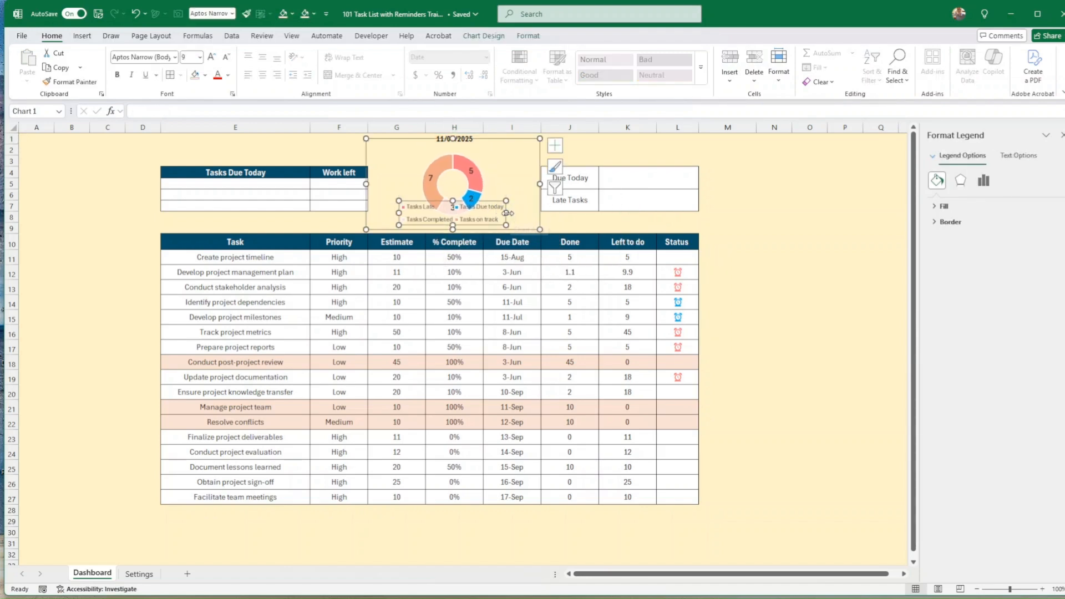
pyautogui.moveTo(506, 212); pyautogui.dragTo(528, 213)
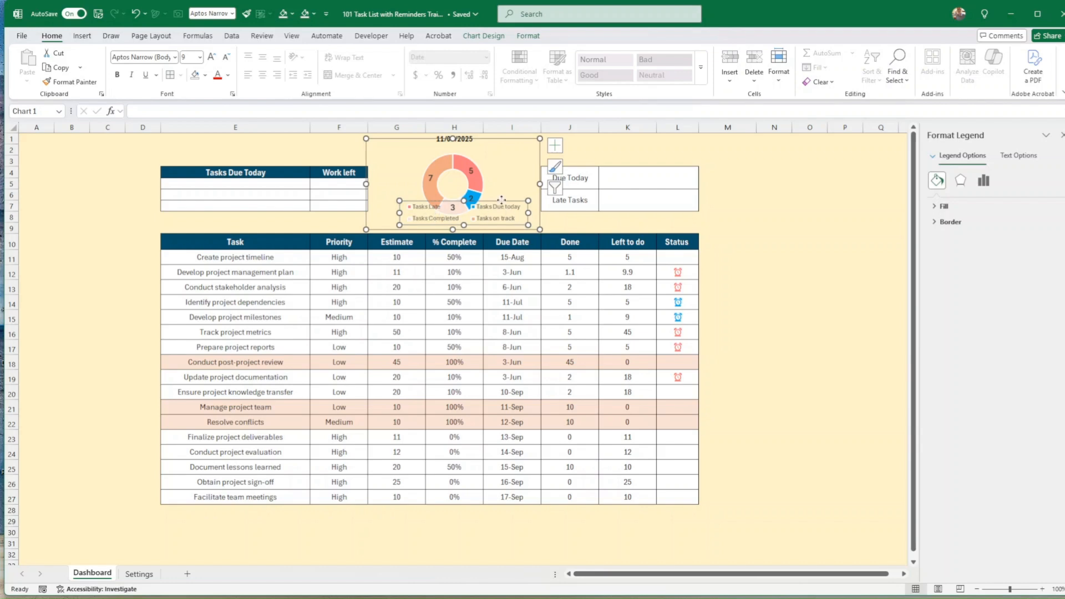
pyautogui.moveTo(505, 207); pyautogui.dragTo(497, 211)
pyautogui.click(704, 226)
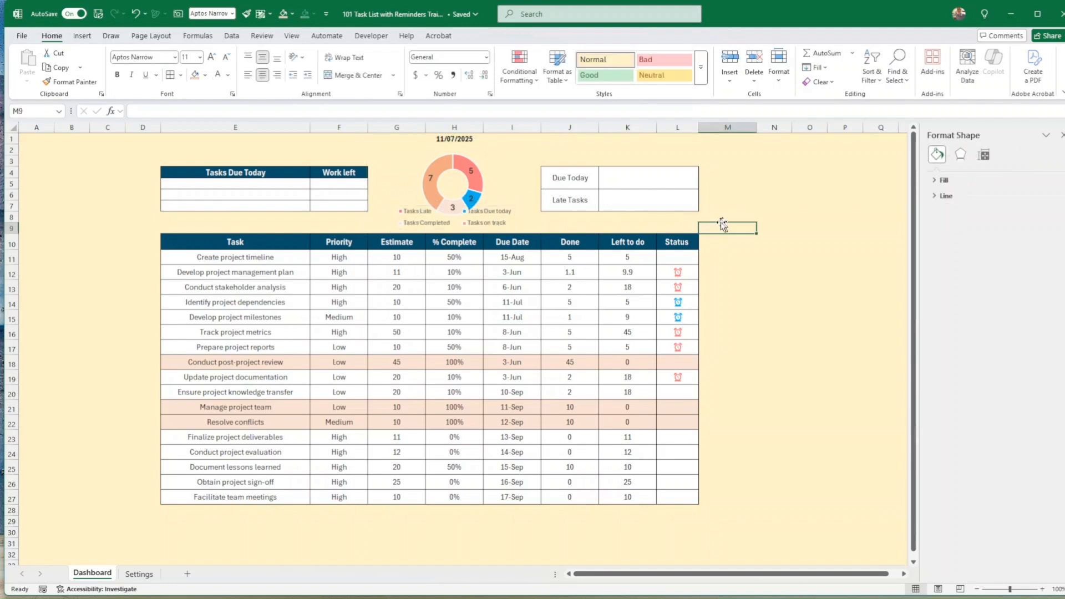
# Enter =REPT(Clock,Settings!E12) in the Dashboard's Due Today cell K4 to repeat the clock for each task due today.
pyautogui.click(597, 179)
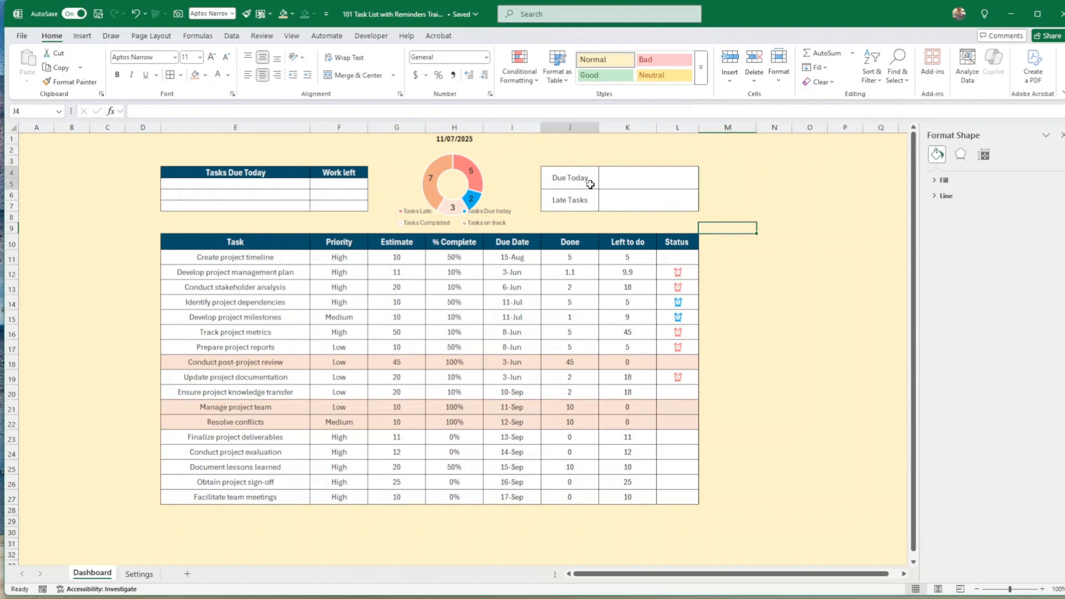
pyautogui.click(616, 181)
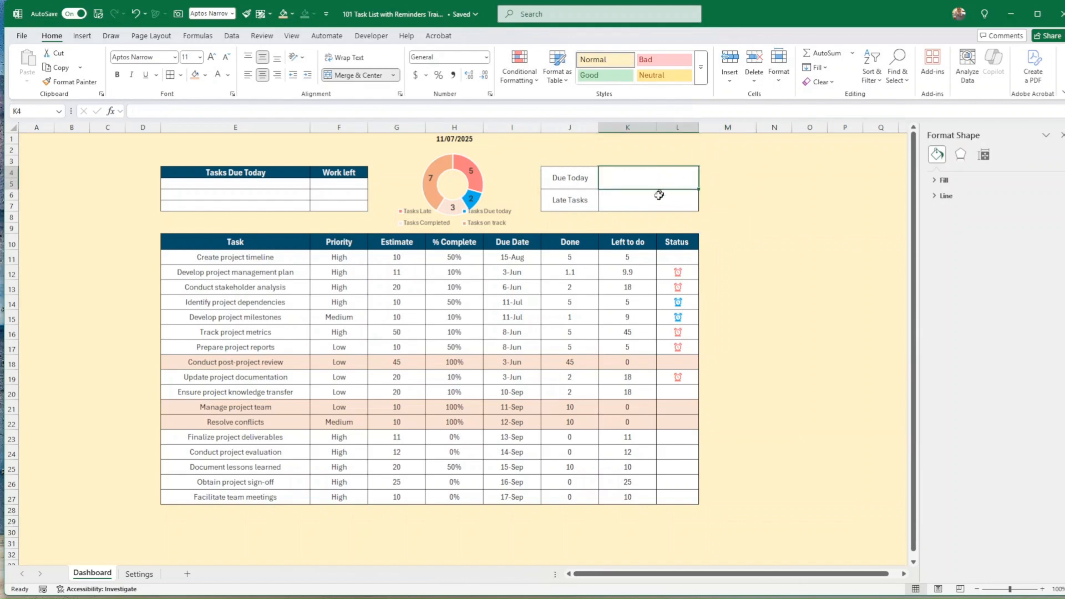
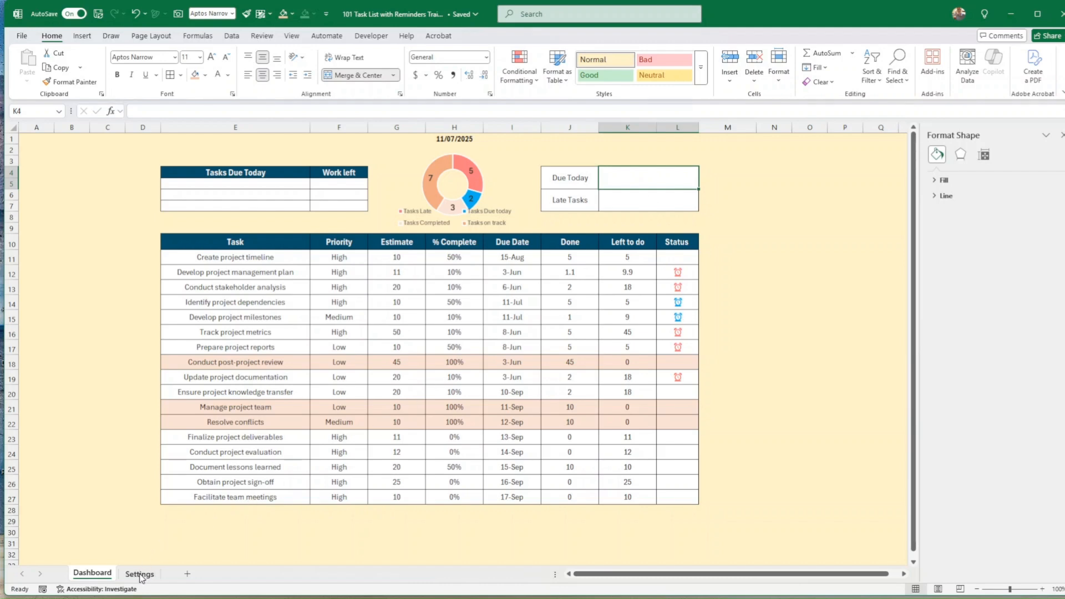
pyautogui.click(139, 575)
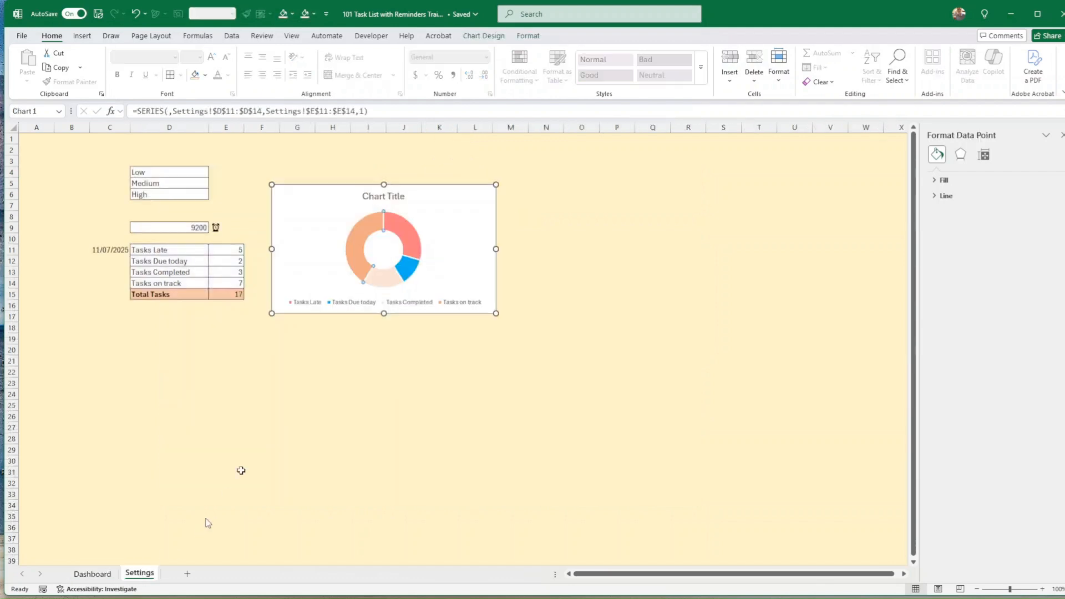
pyautogui.click(235, 263)
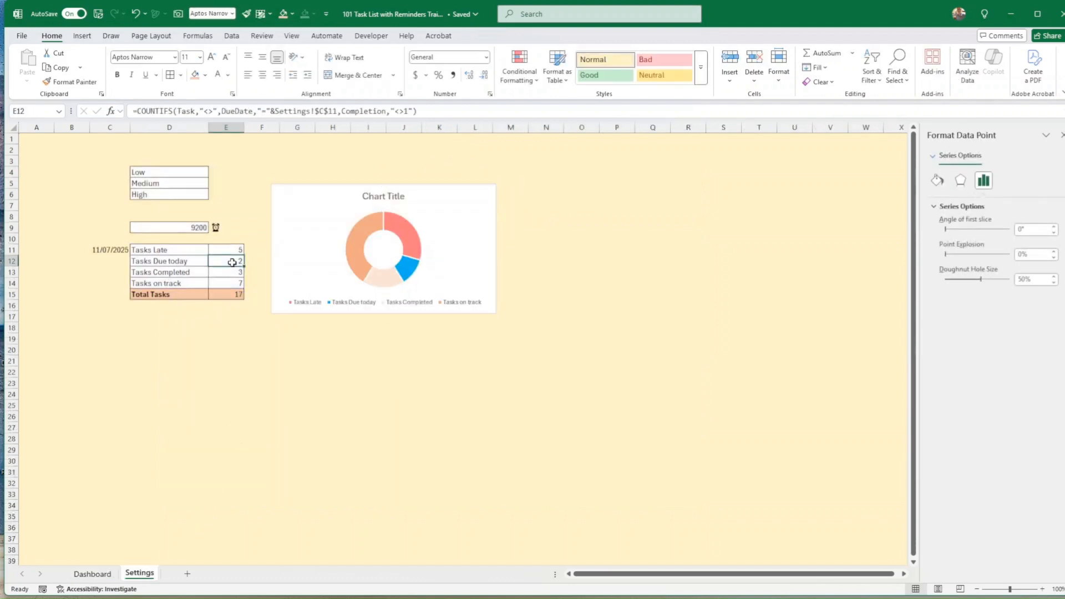
pyautogui.click(101, 575)
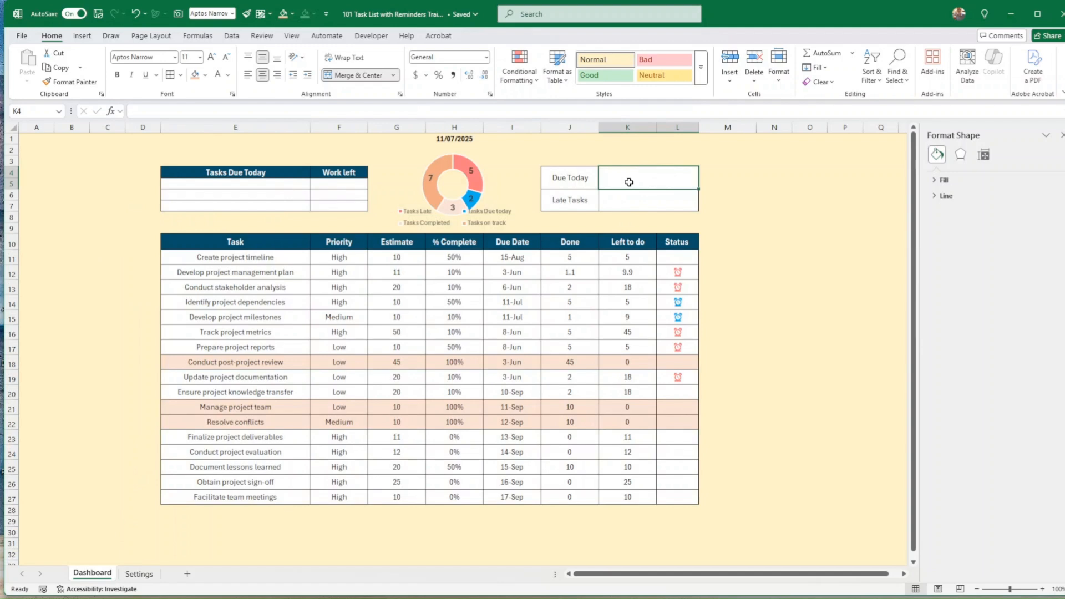
pyautogui.write('=rep')
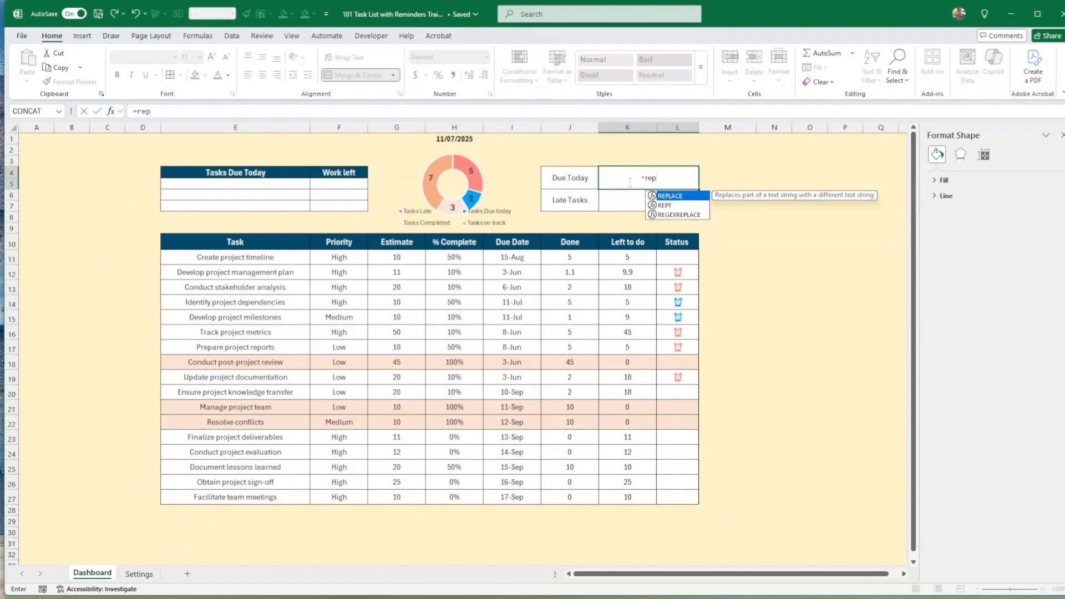
pyautogui.write('t(')
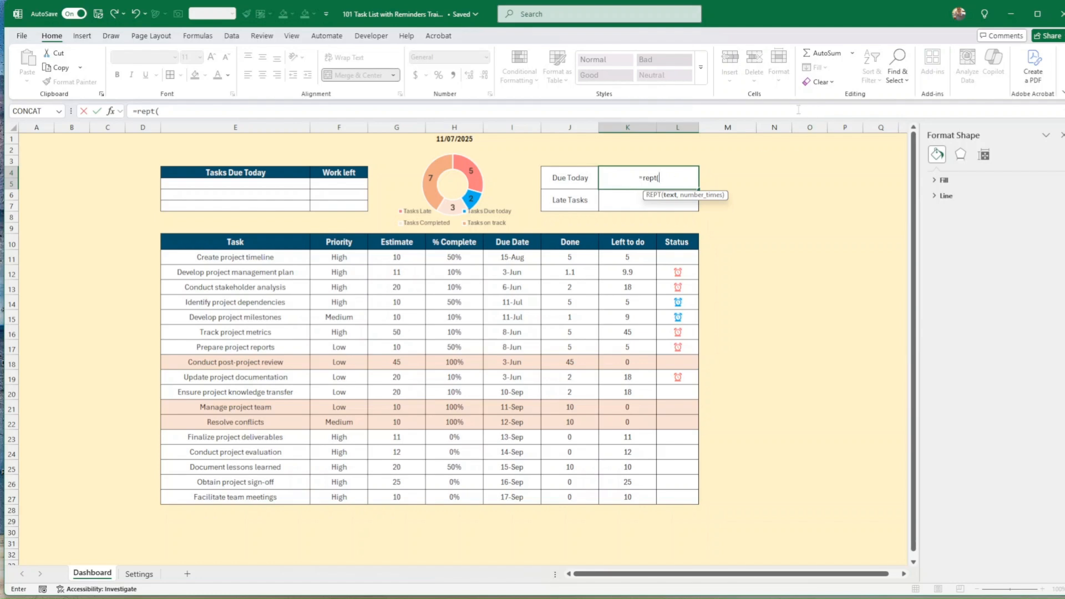
pyautogui.write('C')
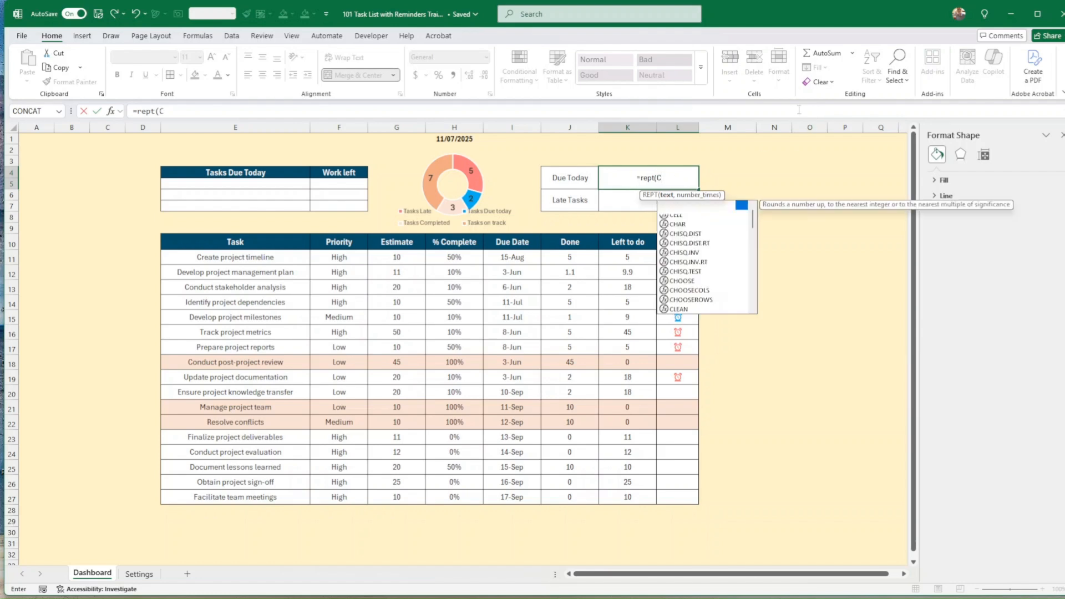
pyautogui.write('lock,')
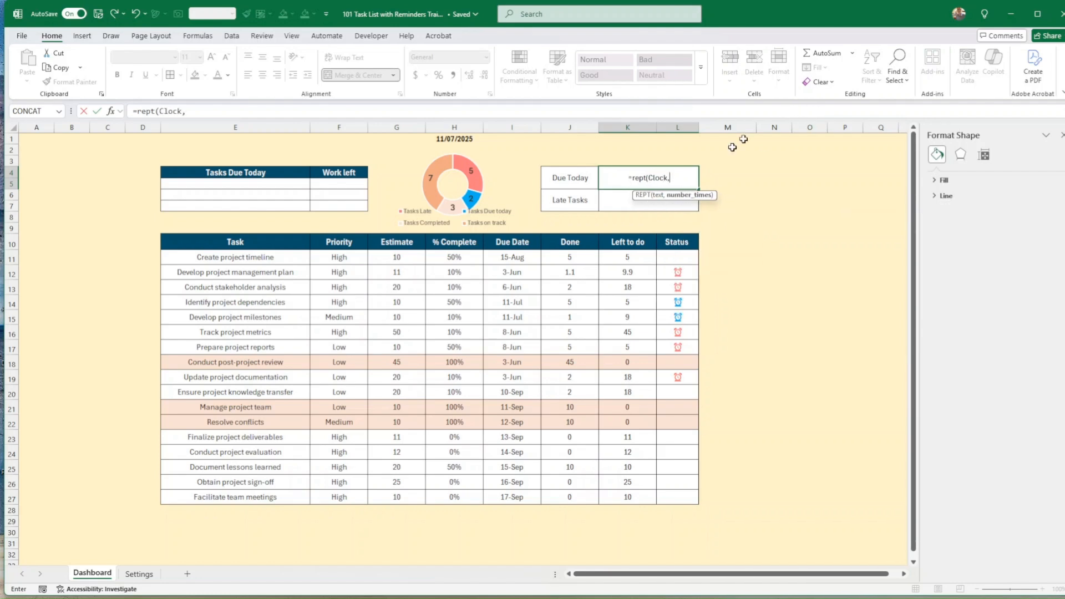
pyautogui.click(139, 574)
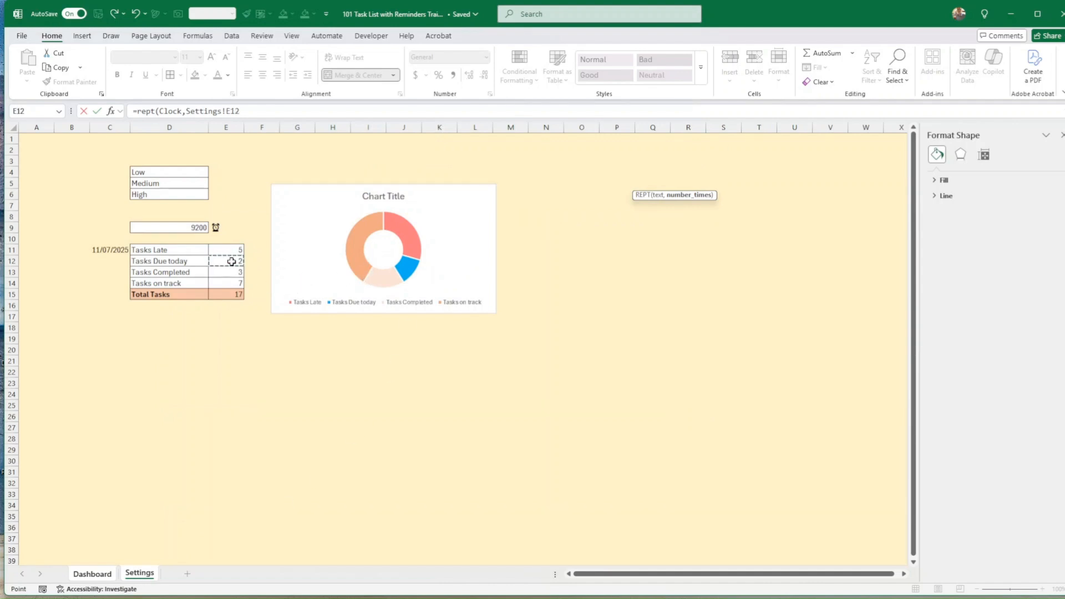
pyautogui.press('Return')
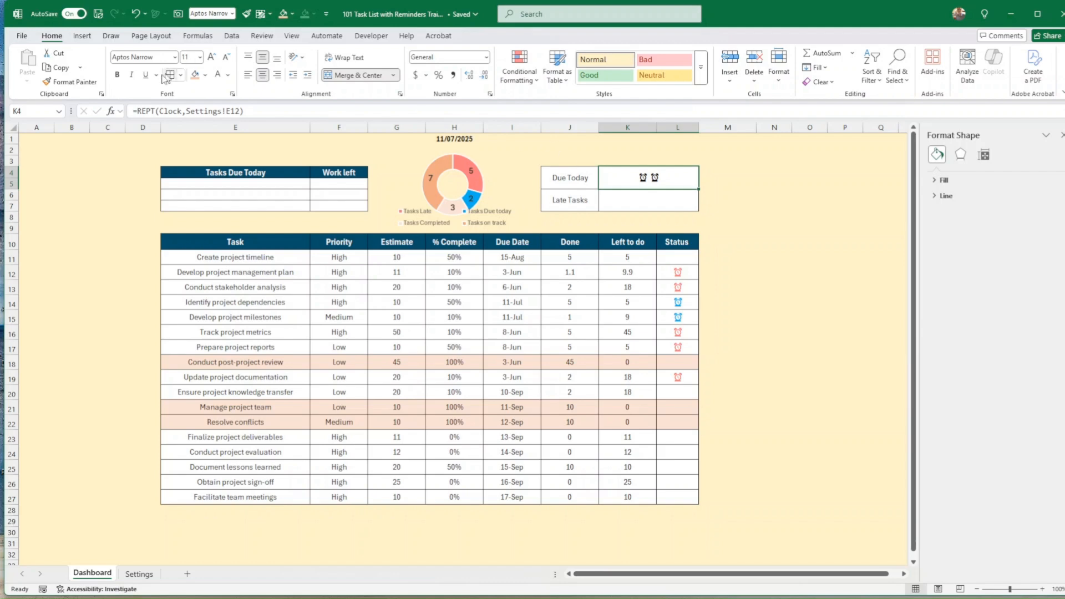
# Format the Due Today clocks in K4 with font size 14, blue font colour and left alignment.
pyautogui.click(212, 58)
pyautogui.click(212, 57)
pyautogui.click(227, 74)
pyautogui.click(328, 148)
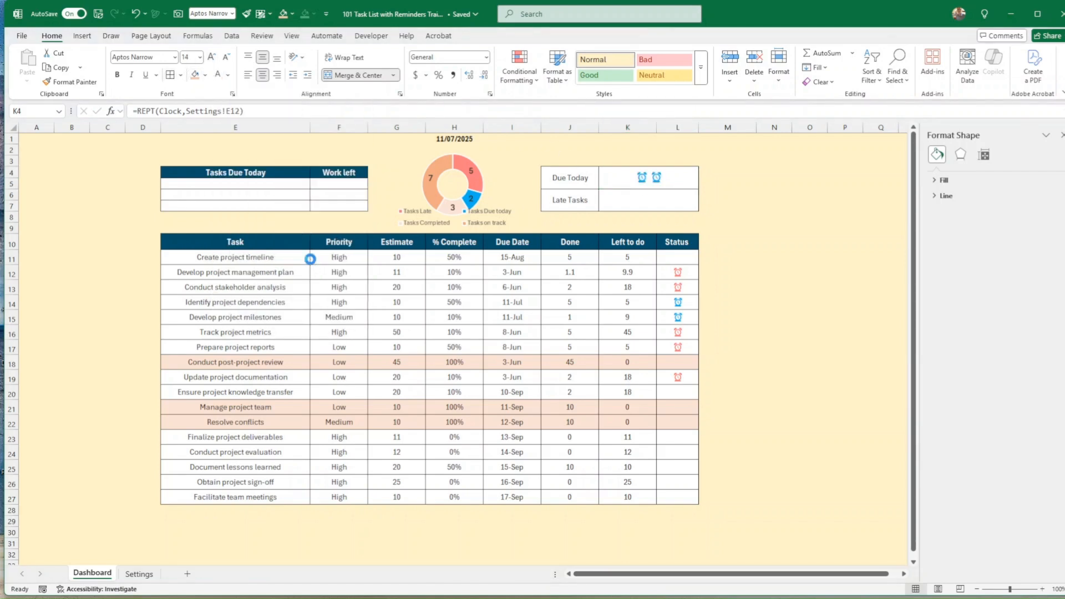
pyautogui.click(248, 75)
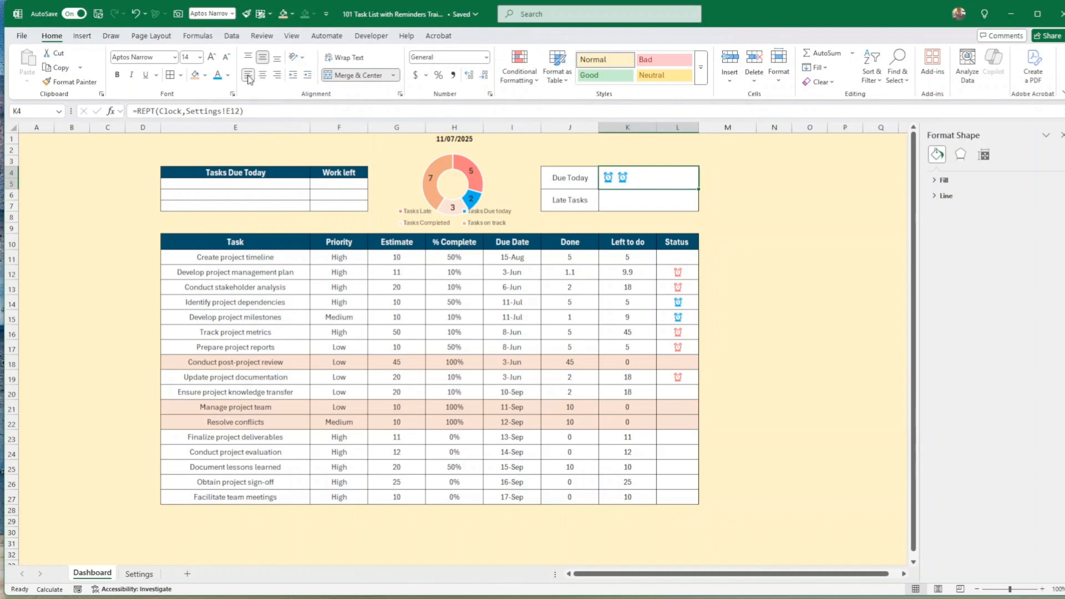
pyautogui.click(773, 256)
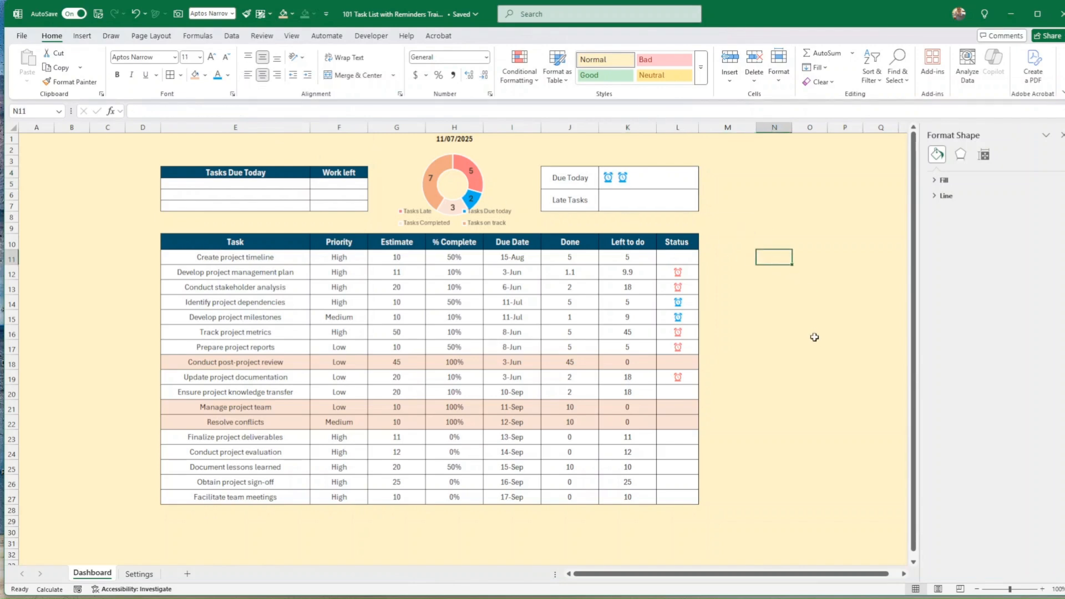
# Enter =REPT(Clock,Settings!E11) in the Dashboard's Late Tasks cell K6 to repeat the clock for each late task.
pyautogui.click(615, 205)
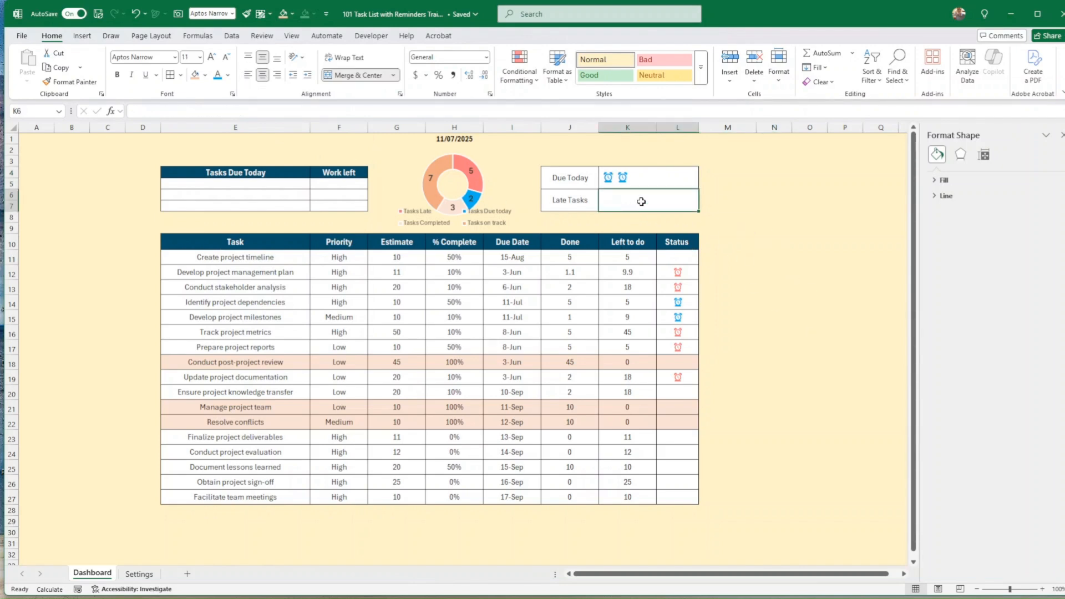
pyautogui.write('=rept')
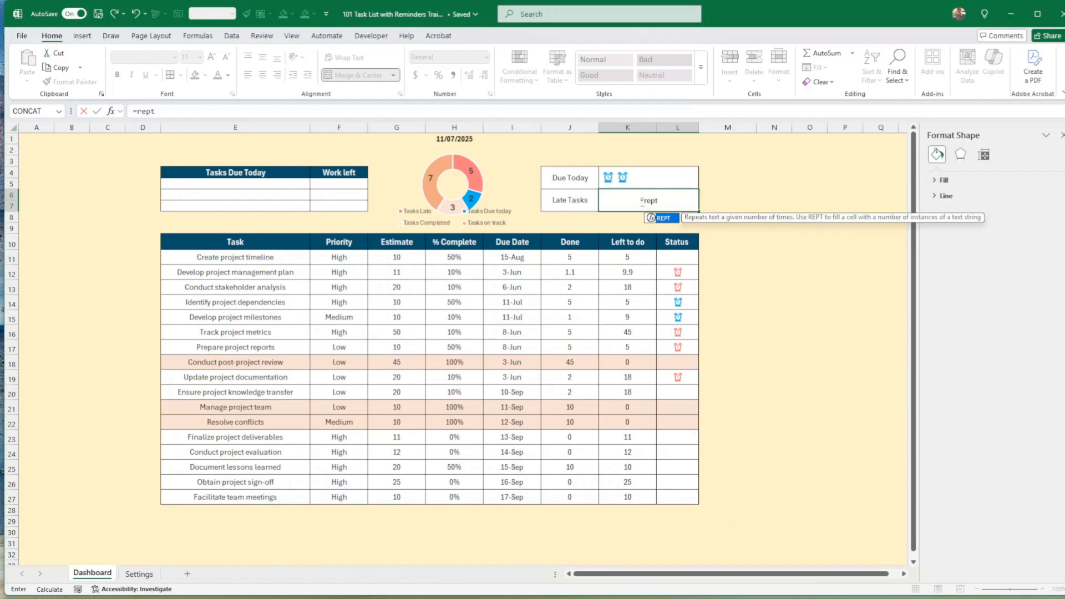
pyautogui.write('(')
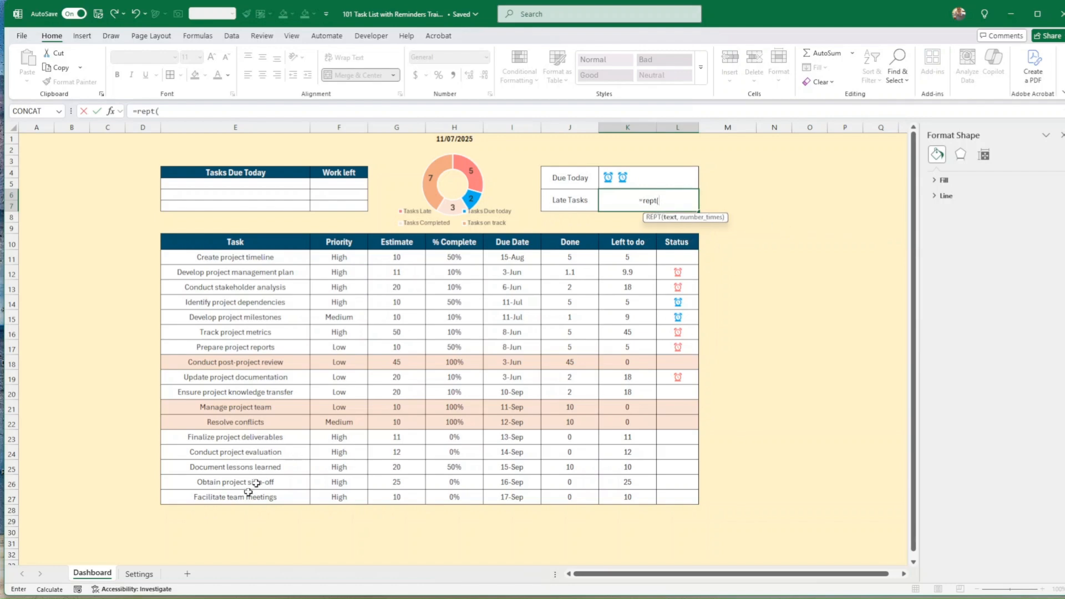
pyautogui.click(143, 574)
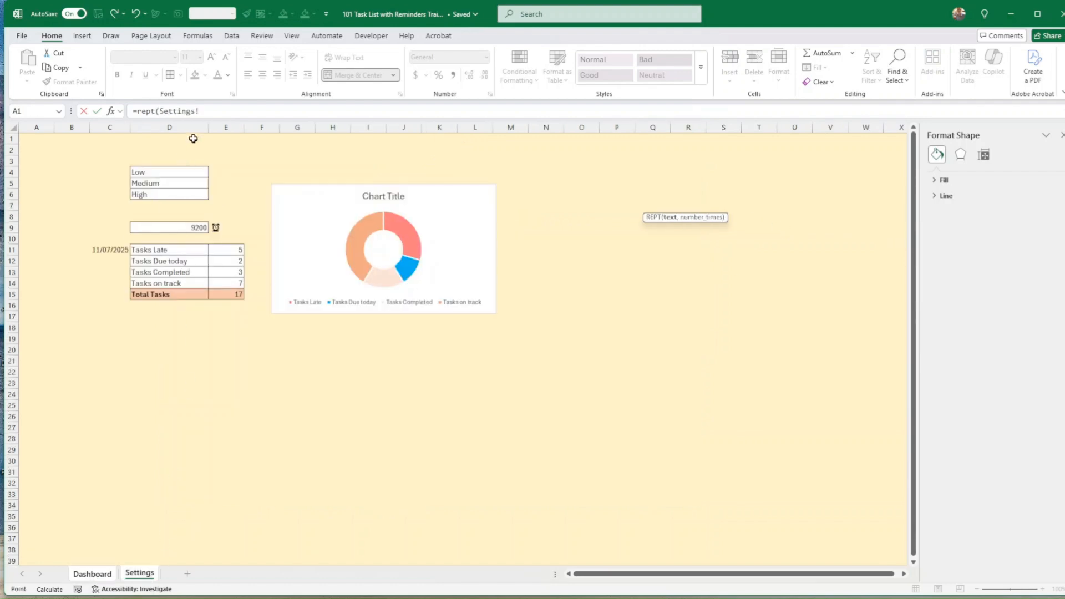
pyautogui.moveTo(204, 112); pyautogui.dragTo(161, 113)
pyautogui.write('clock,')
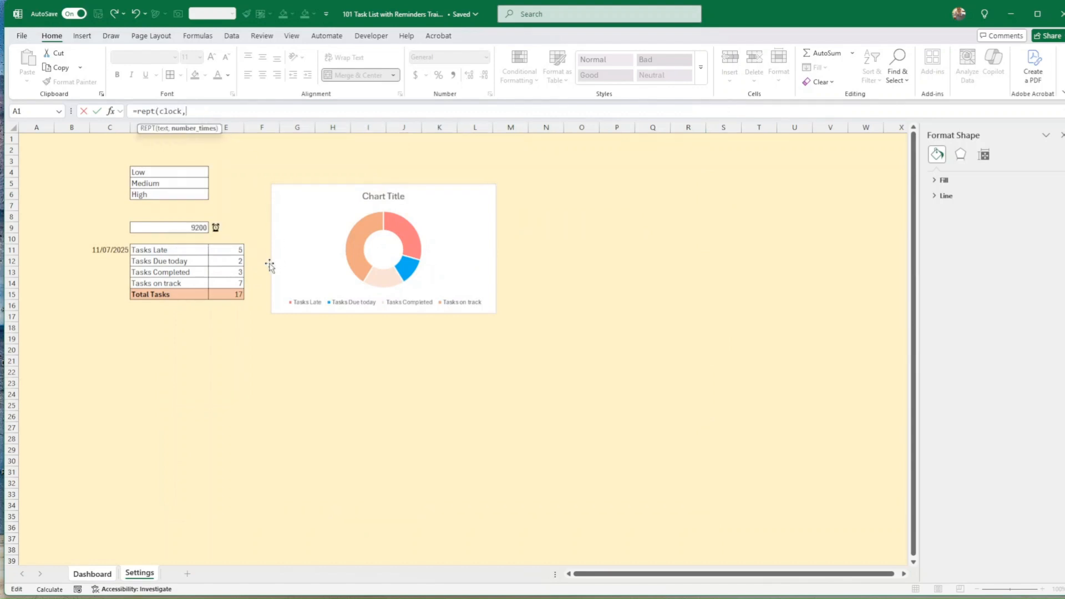
pyautogui.click(229, 253)
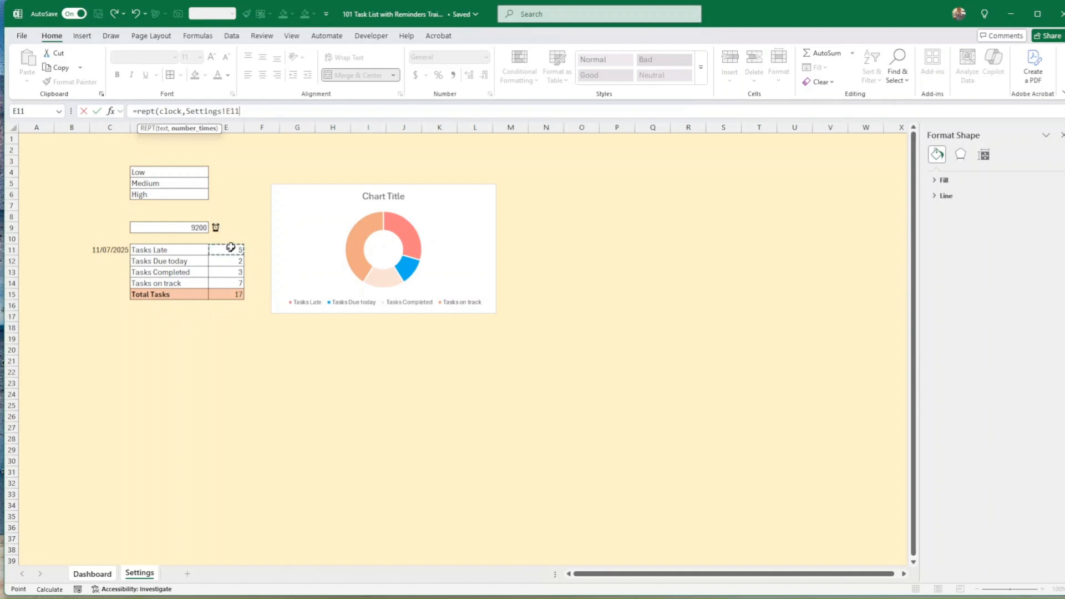
pyautogui.click(262, 112)
pyautogui.write(')')
pyautogui.press('Return')
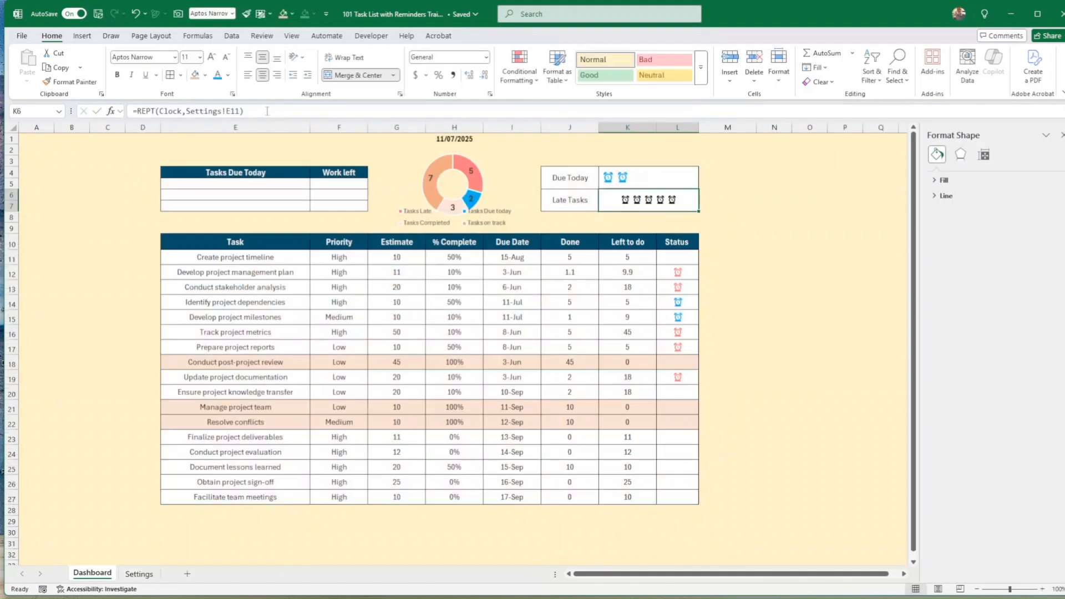
# Copy the formatting of the Due Today clocks in K4 onto the Late Tasks cell K6 with Format Painter.
pyautogui.click(623, 180)
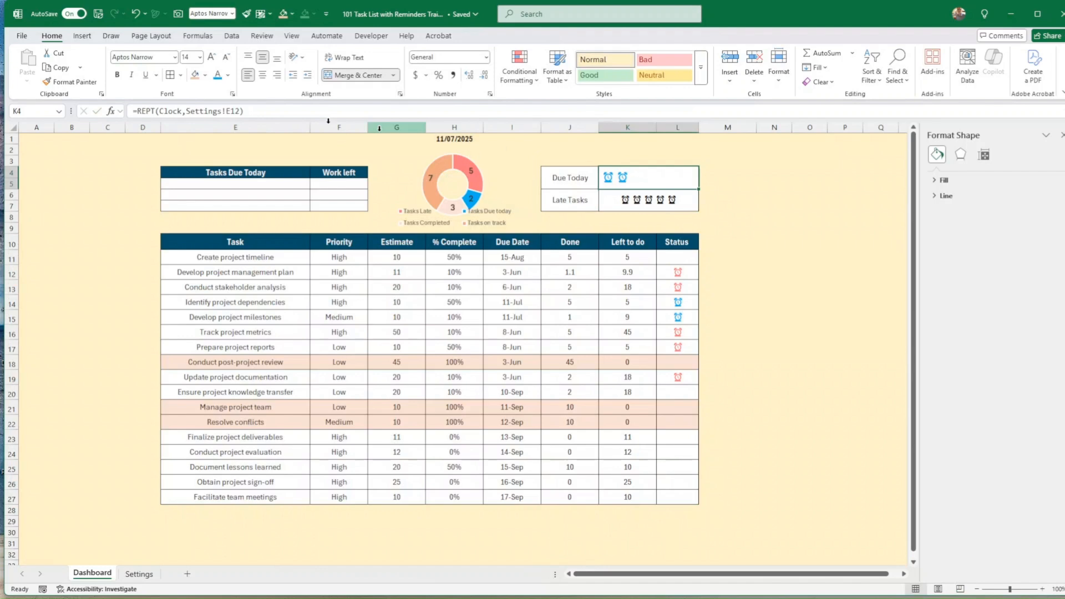
pyautogui.click(70, 82)
pyautogui.click(609, 197)
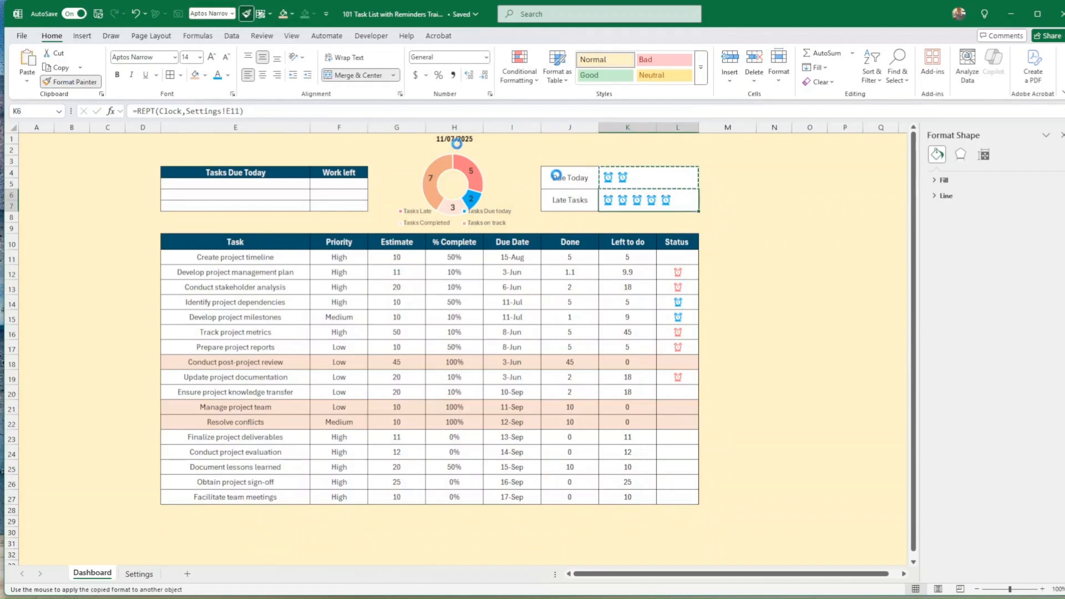
# Set the font colour of the Late Tasks clocks in K6 to the recently used light red.
pyautogui.click(228, 75)
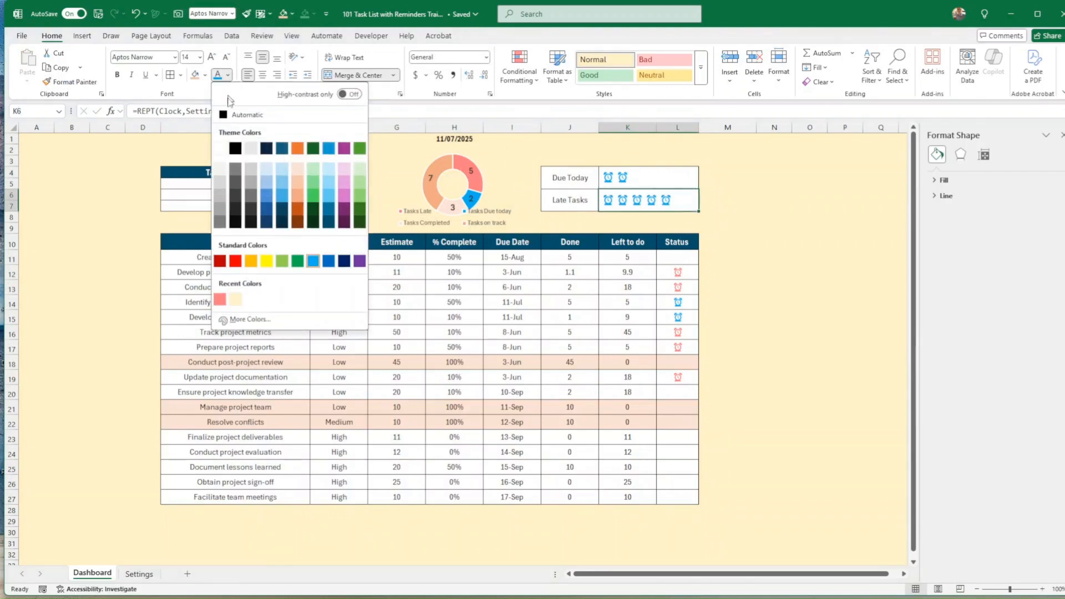
pyautogui.click(220, 302)
pyautogui.click(799, 271)
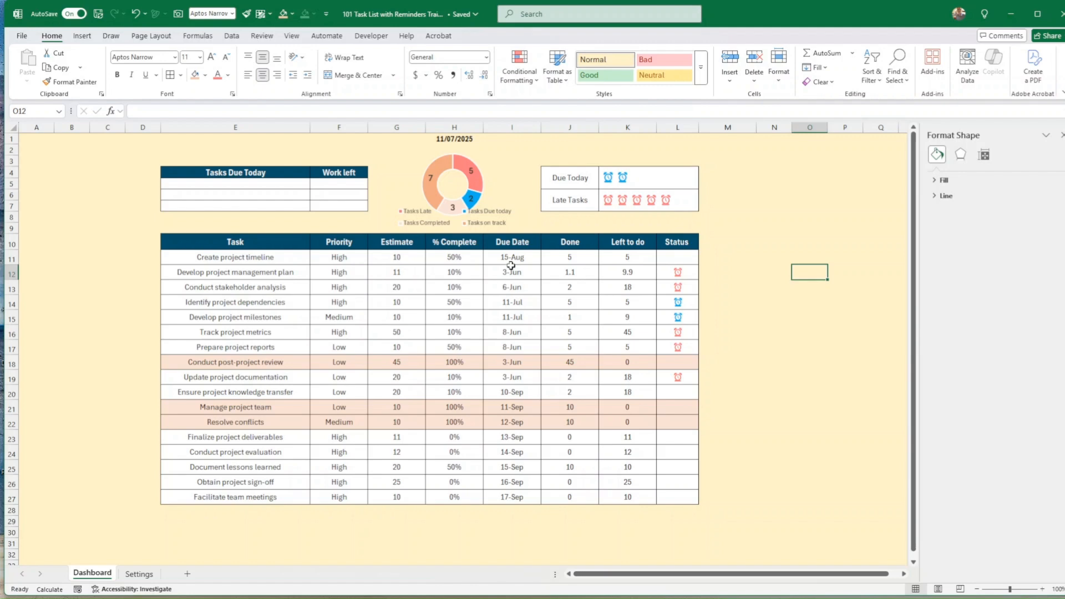
# Insert a blank row on the Dashboard between the date and the summary tables.
pyautogui.click(10, 150)
pyautogui.rightClick(11, 152)
pyautogui.click(49, 267)
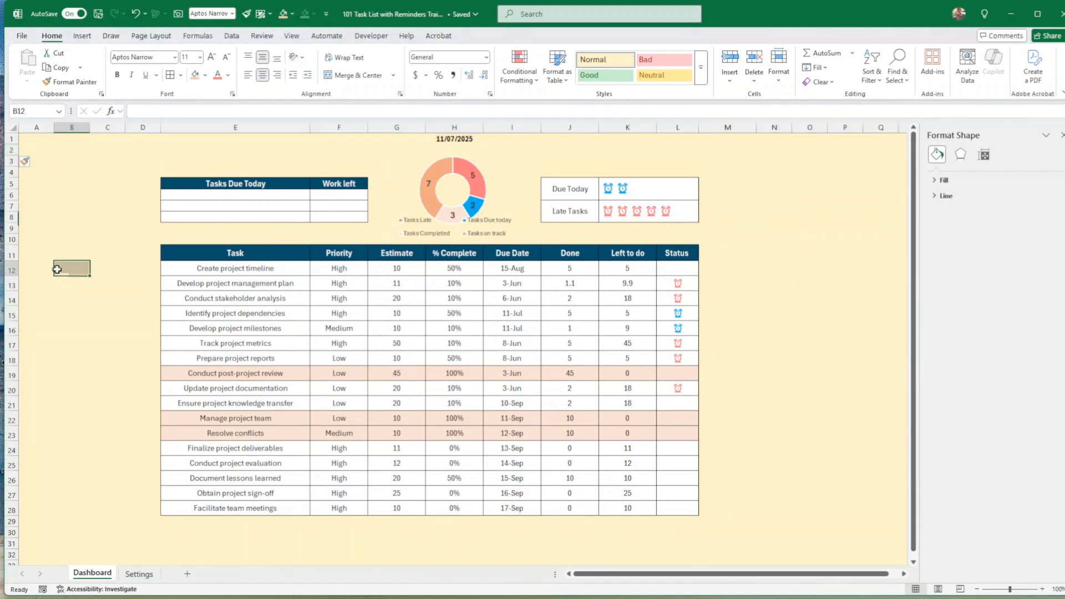
pyautogui.click(224, 195)
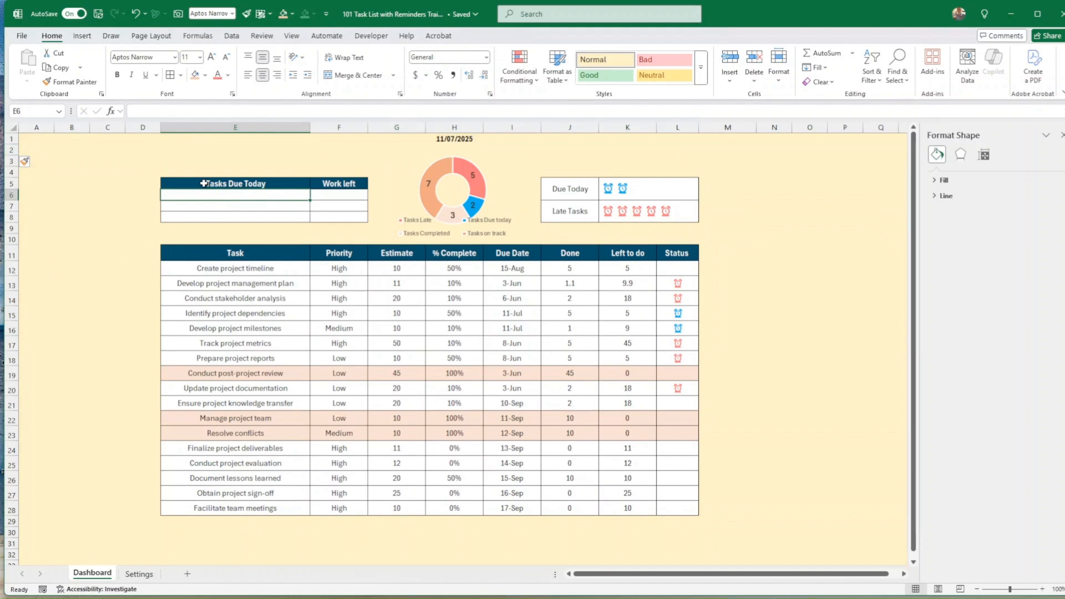
pyautogui.moveTo(255, 216); pyautogui.dragTo(347, 217)
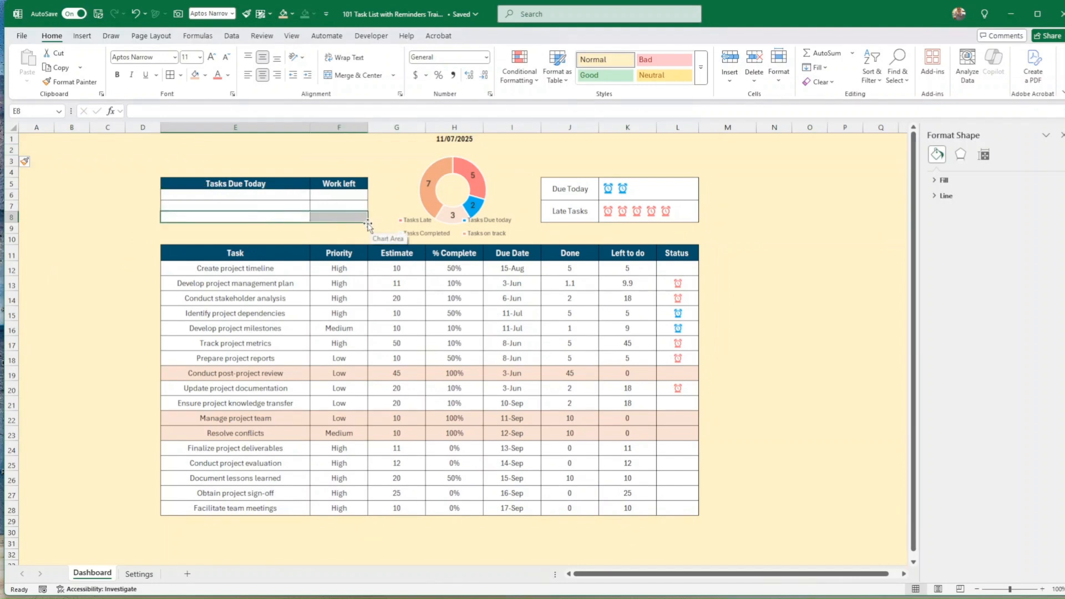
pyautogui.click(8, 239)
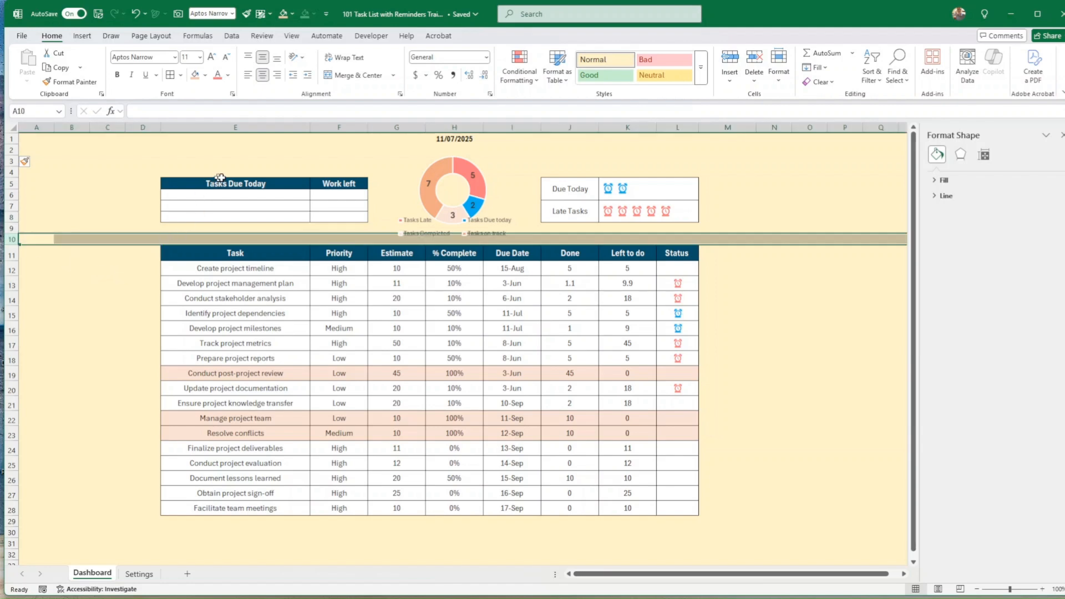
pyautogui.click(244, 198)
# Delete the leftover doughnut chart from the Settings sheet.
pyautogui.click(140, 574)
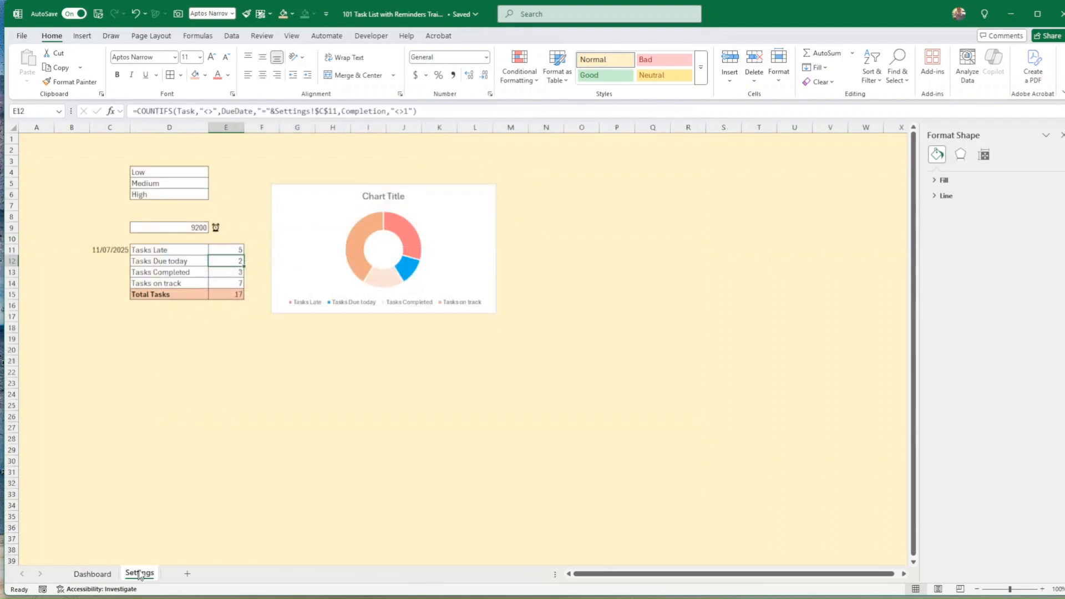
pyautogui.click(144, 356)
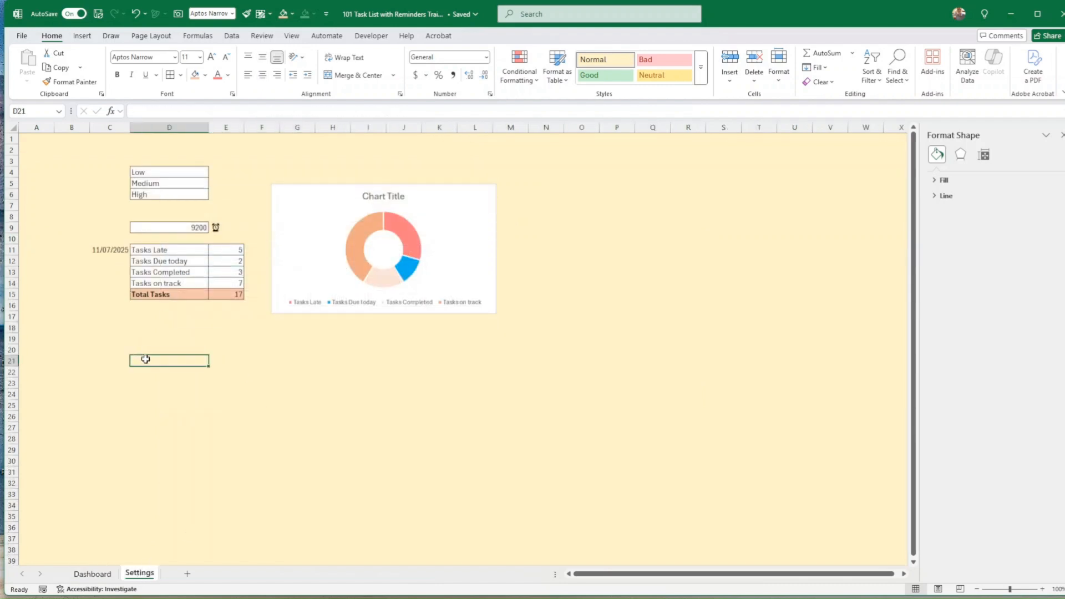
pyautogui.click(346, 313)
pyautogui.press('Delete')
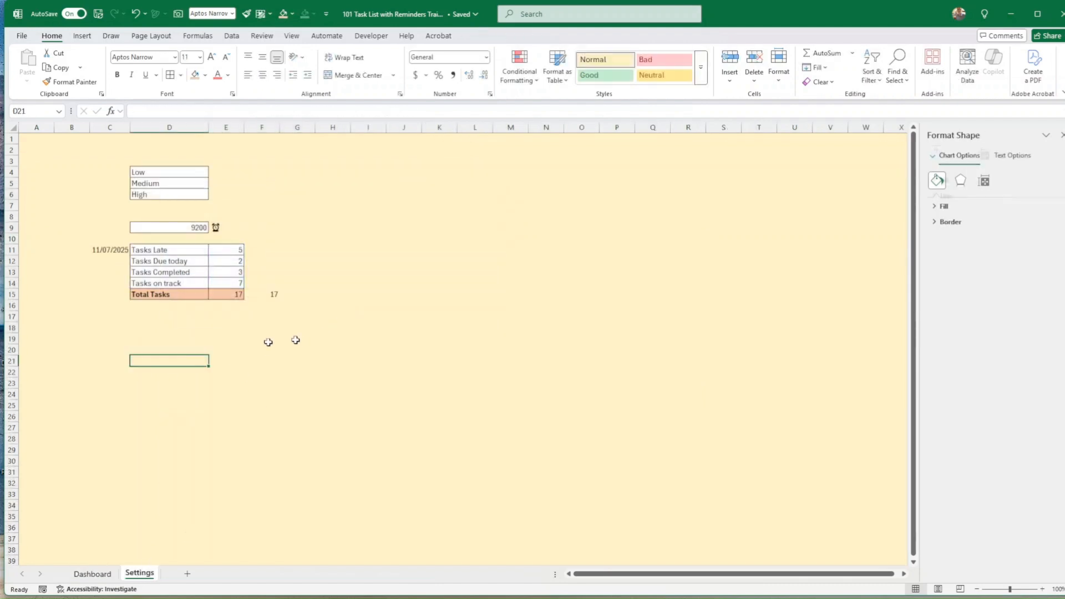
# Enter =FILTER(Dashboard!E12:K28,DueDate=Dashboard!H1) in cell D21 of the Settings sheet to list the tasks due today.
pyautogui.write('=fil')
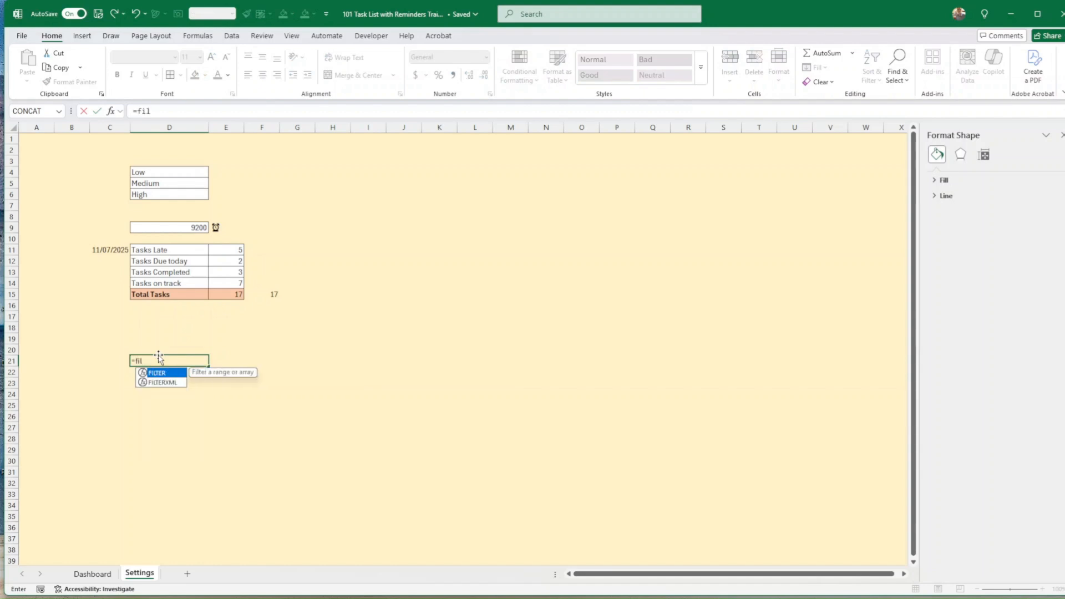
pyautogui.write('ter(')
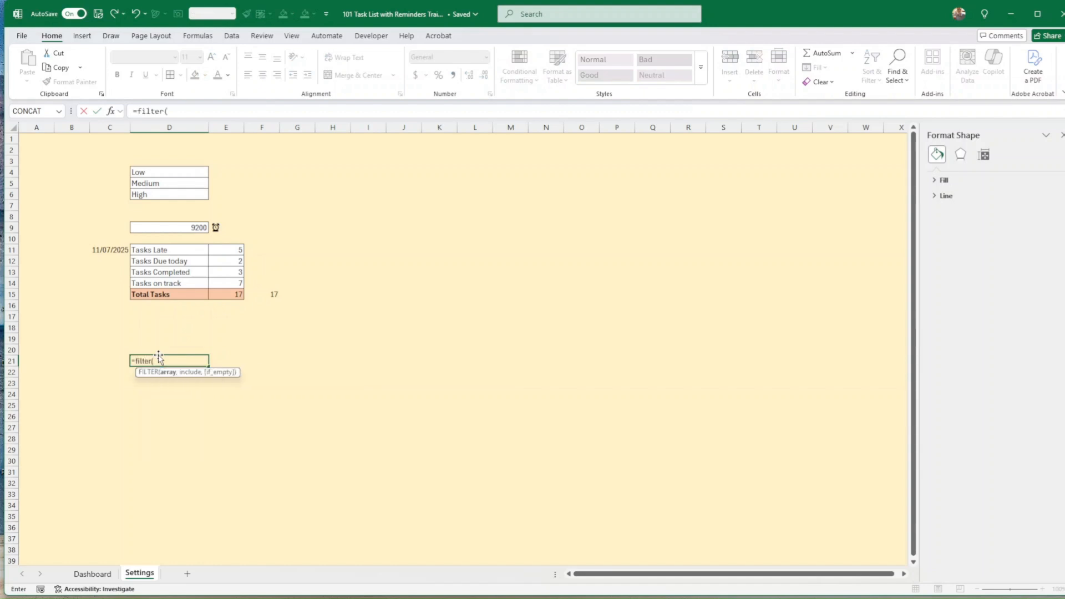
pyautogui.click(92, 574)
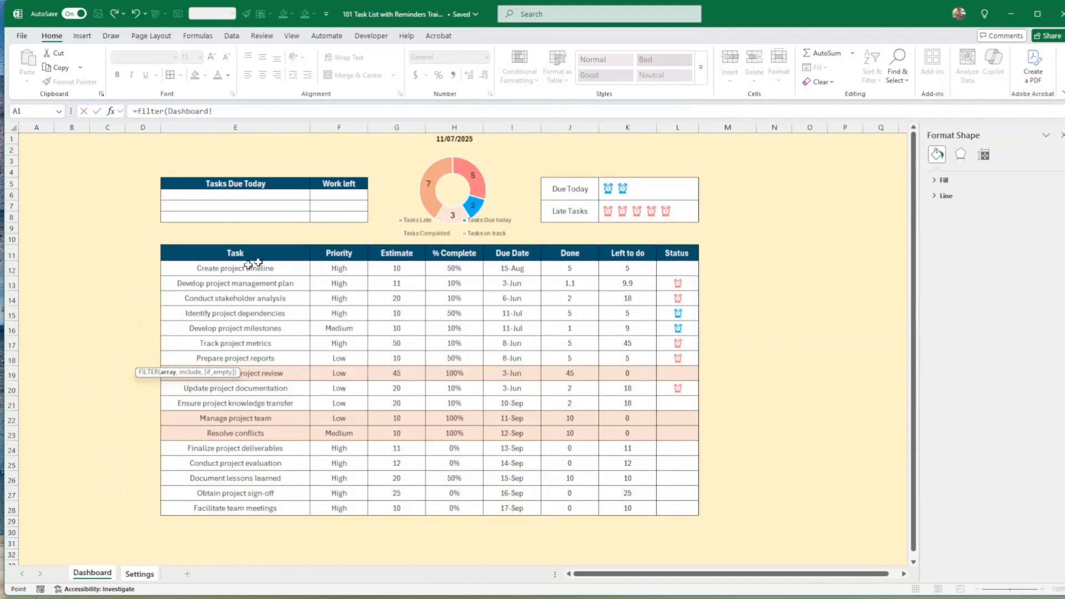
pyautogui.moveTo(243, 267); pyautogui.dragTo(637, 504)
pyautogui.click(254, 109)
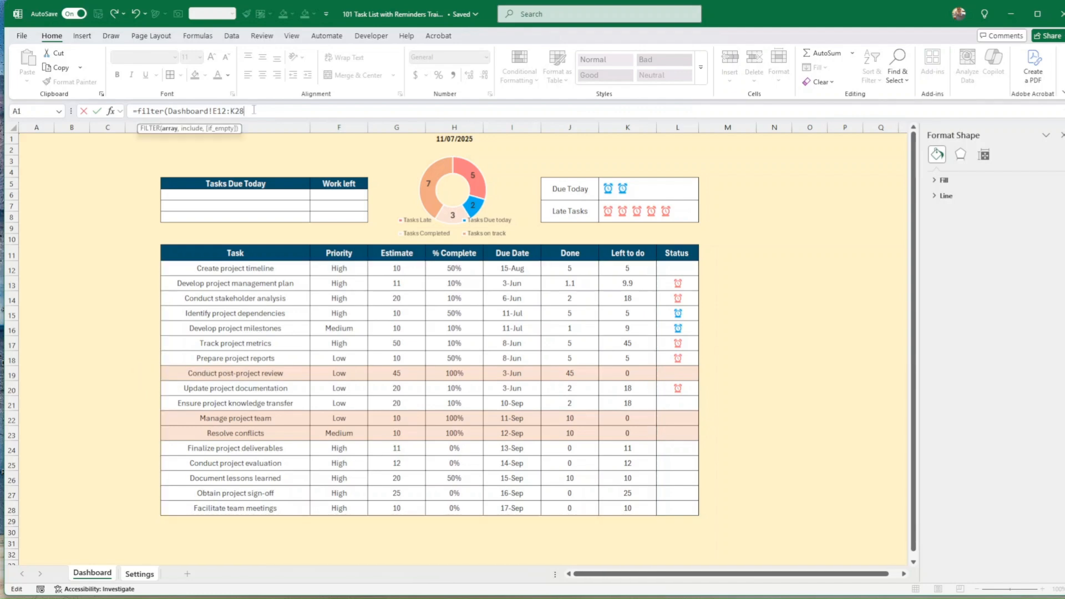
pyautogui.write(',')
pyautogui.moveTo(509, 268); pyautogui.dragTo(525, 507)
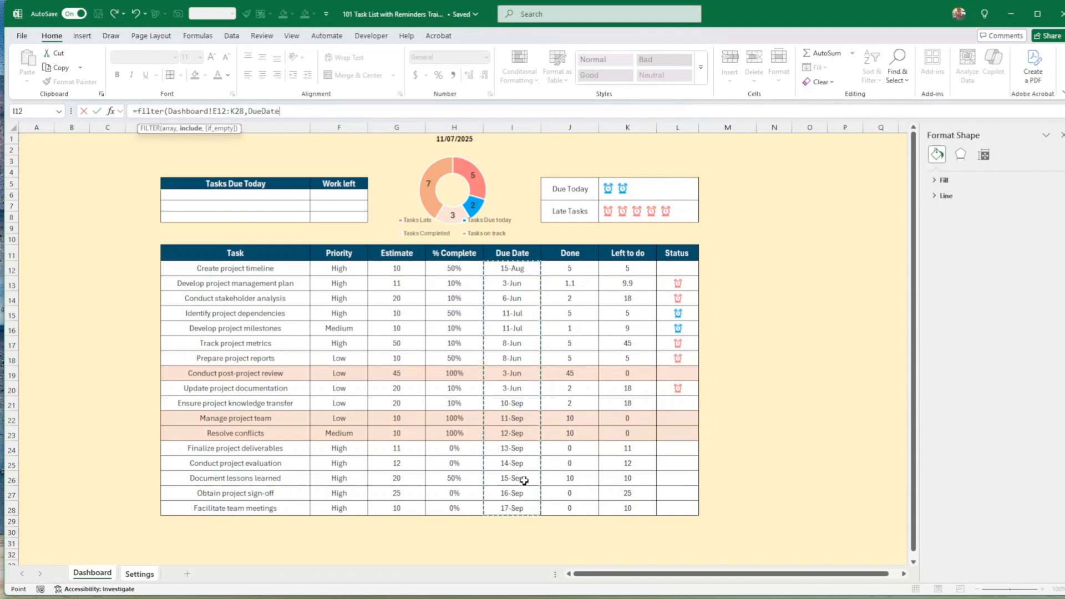
pyautogui.write('=')
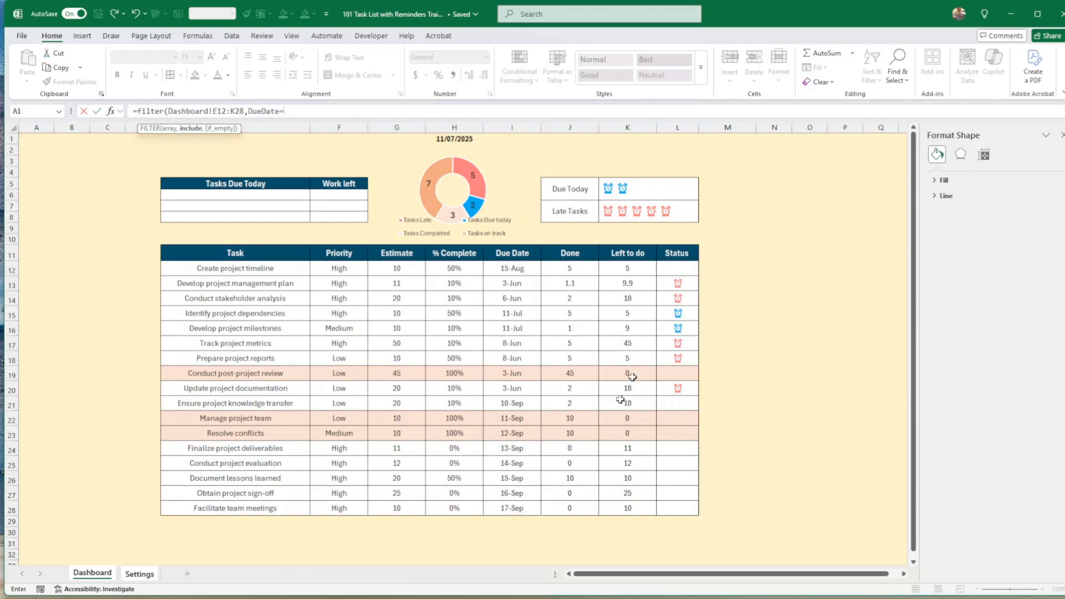
pyautogui.click(450, 140)
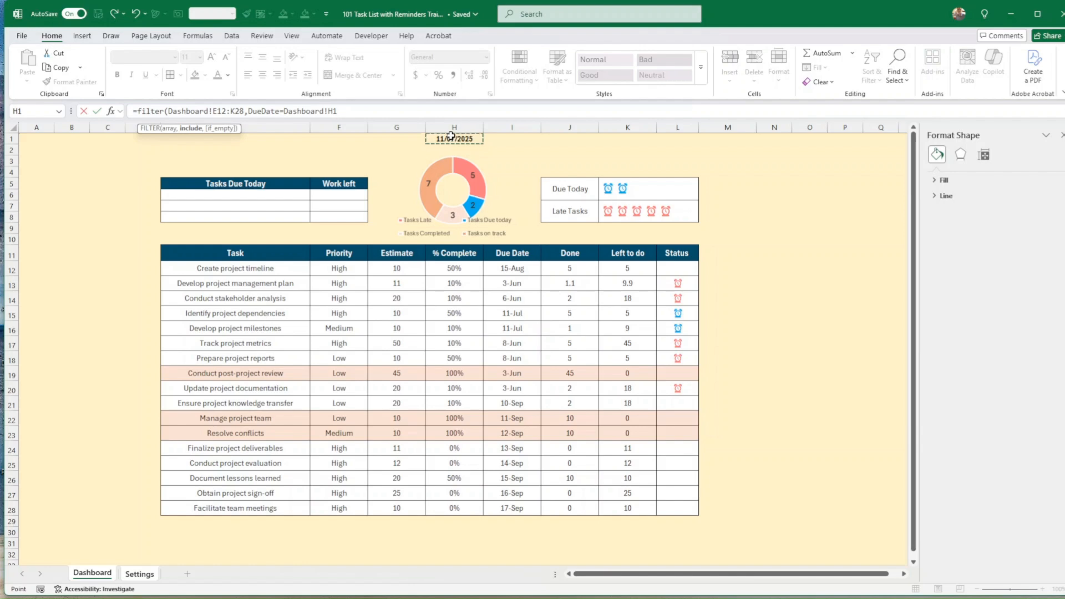
pyautogui.press('Return')
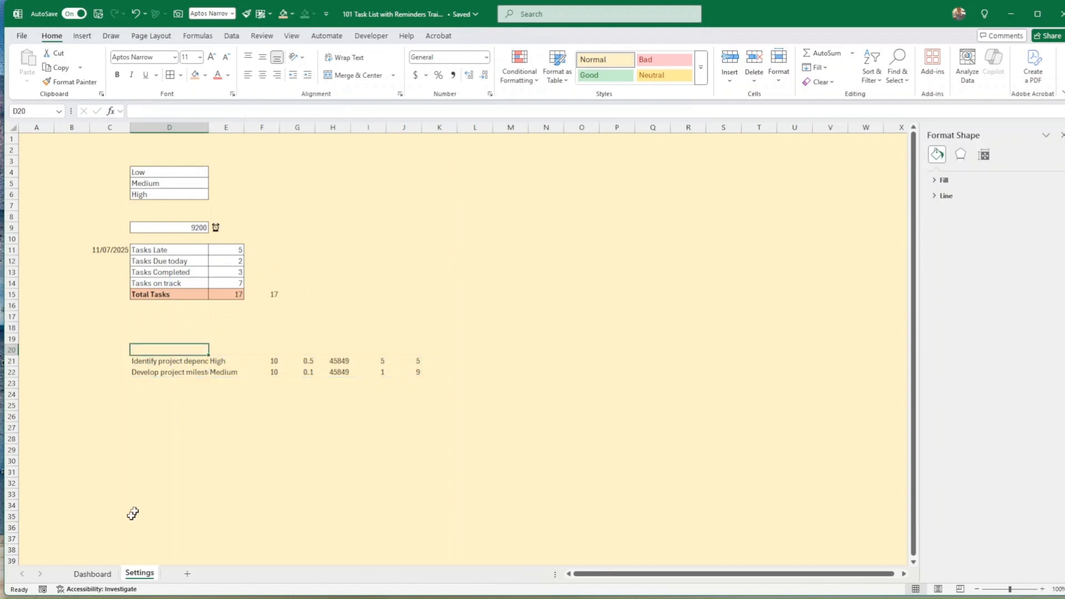
# Copy the formatting of the Dashboard task headers from Task to Left to do onto Settings row 20, starting at D20, with Format Painter.
pyautogui.click(107, 575)
pyautogui.moveTo(258, 250); pyautogui.dragTo(605, 253)
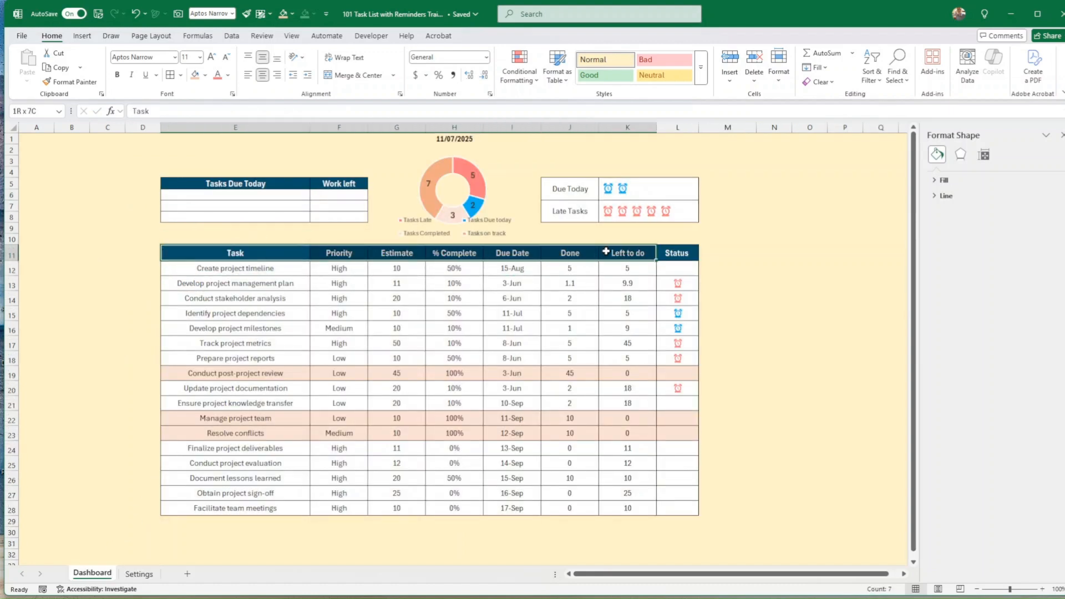
pyautogui.click(70, 82)
pyautogui.click(139, 575)
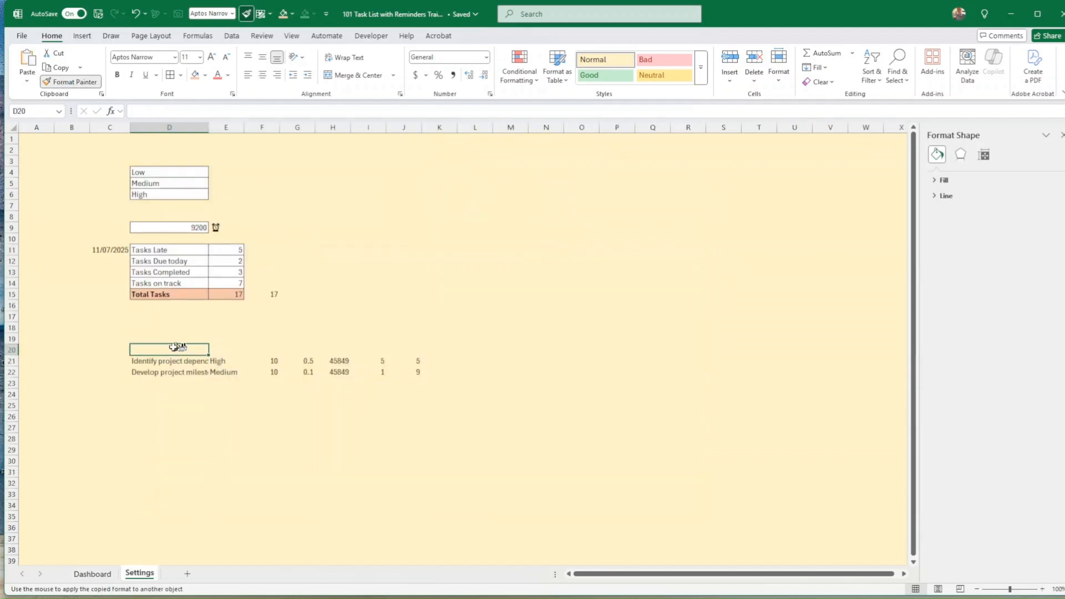
pyautogui.click(171, 348)
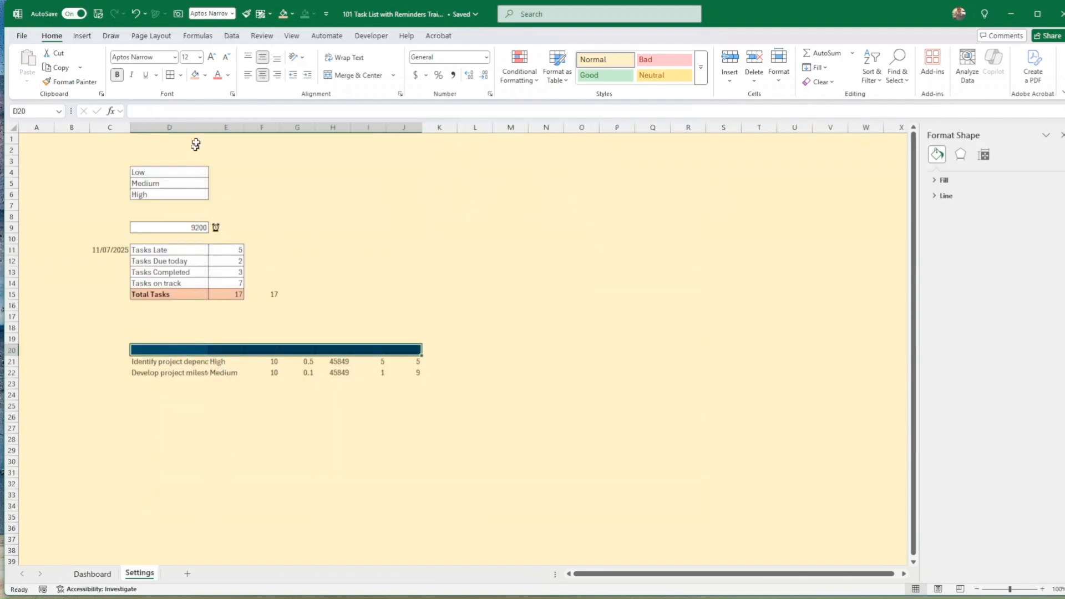
pyautogui.click(232, 77)
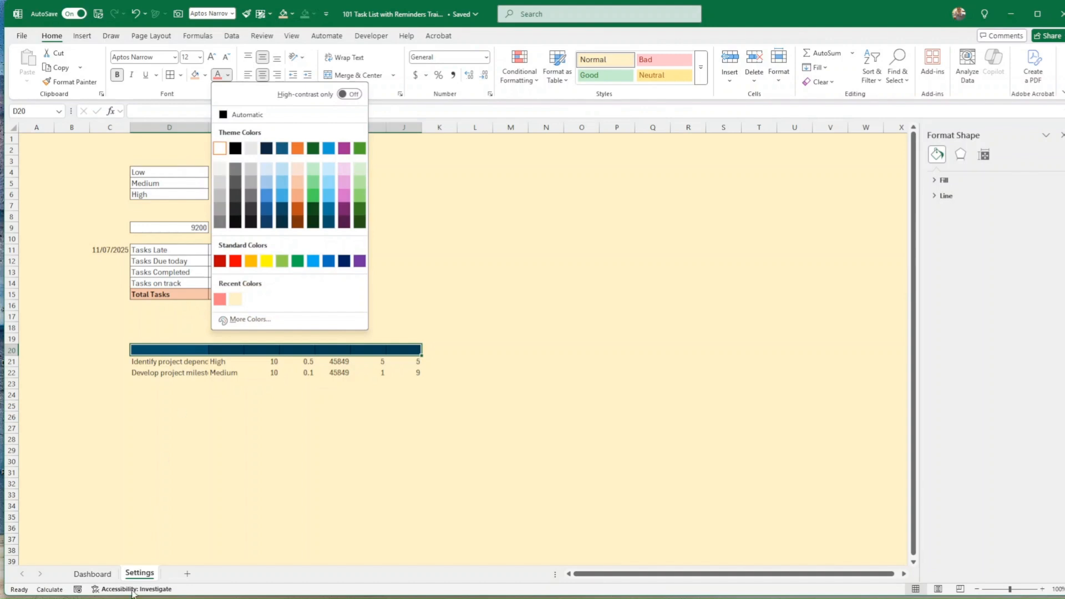
# Copy the Dashboard task headers from Task to Left to do and paste them into Settings D20, above the filtered tasks.
pyautogui.click(102, 576)
pyautogui.click(102, 576)
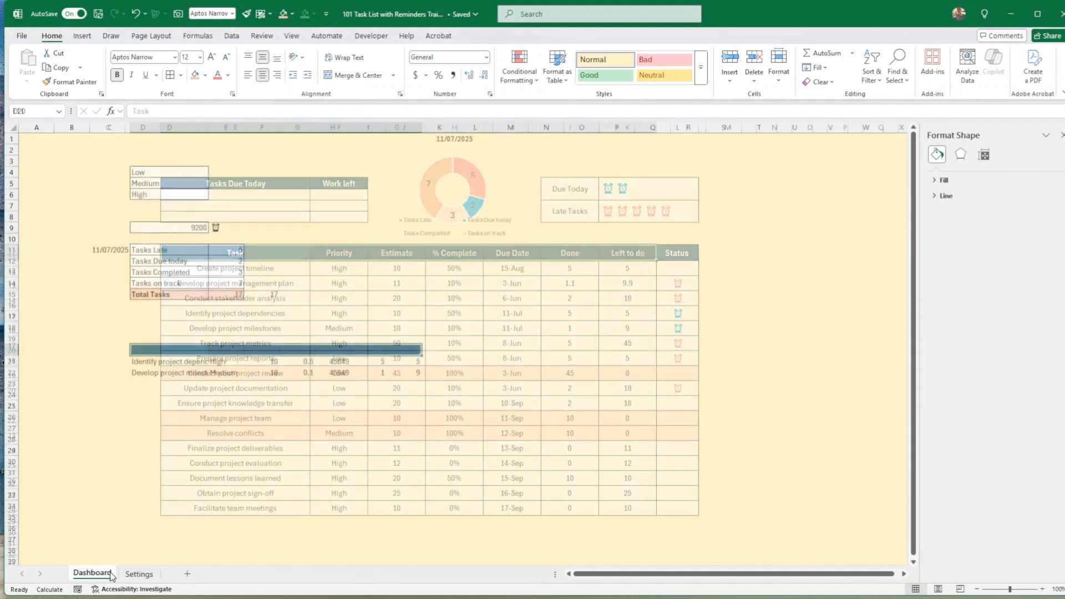
pyautogui.click(292, 254)
pyautogui.moveTo(292, 254); pyautogui.dragTo(621, 257)
pyautogui.hotkey('ctrl', 'c')
pyautogui.click(139, 574)
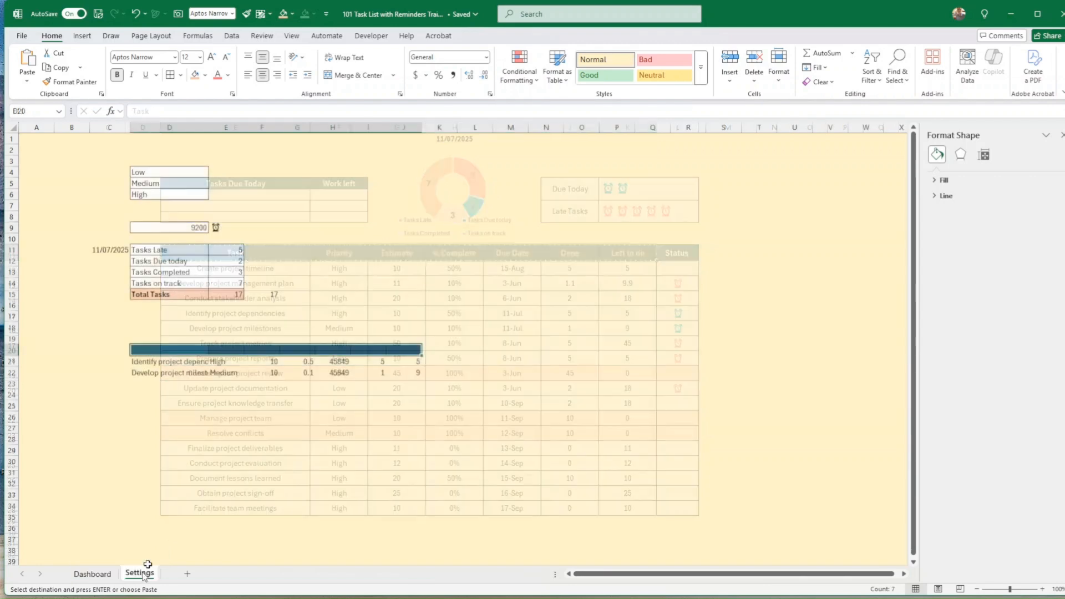
pyautogui.click(161, 350)
pyautogui.hotkey('ctrl', 'v')
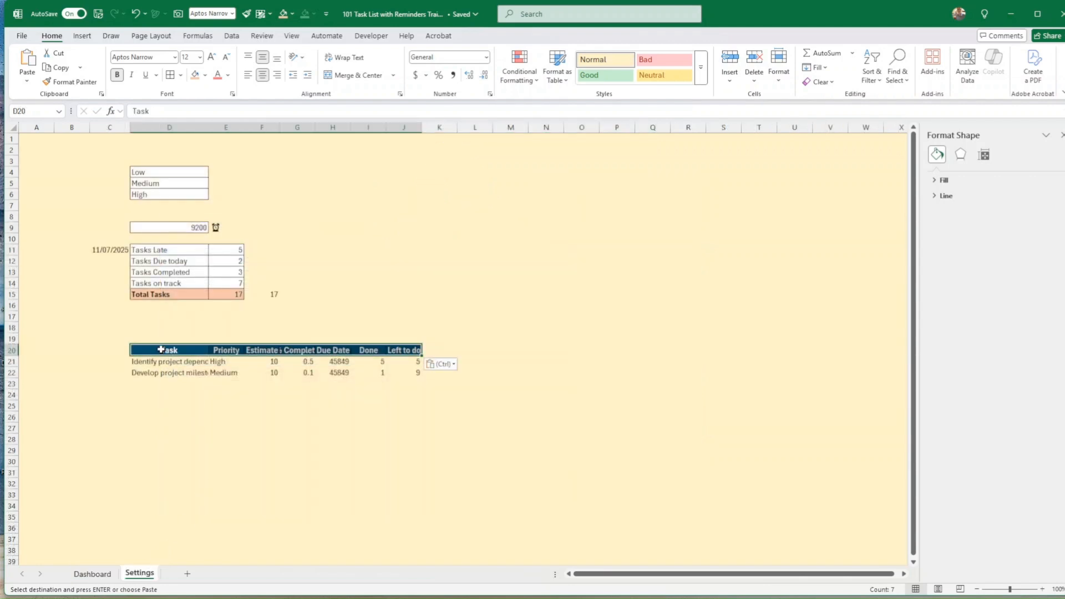
# Apply all borders to the filtered task range D21:J29 on the Settings sheet.
pyautogui.moveTo(159, 365); pyautogui.dragTo(397, 452)
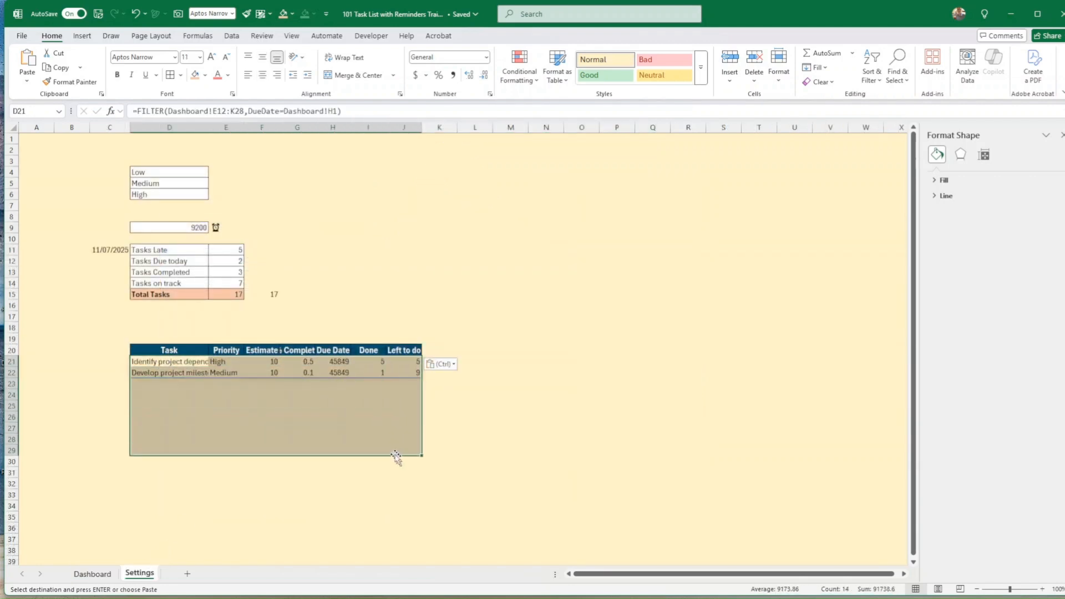
pyautogui.click(171, 74)
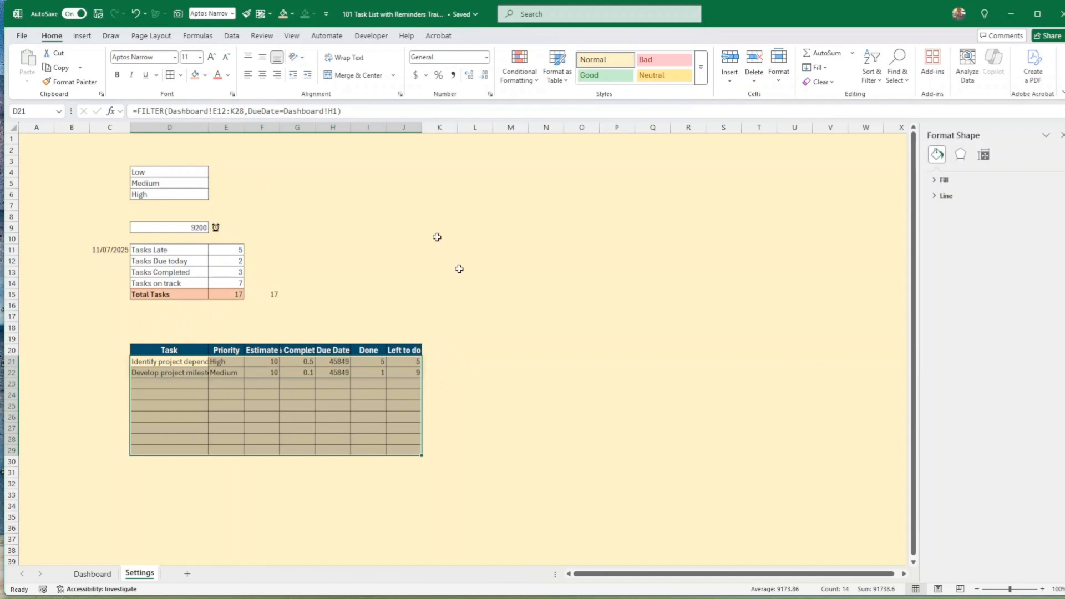
pyautogui.click(554, 397)
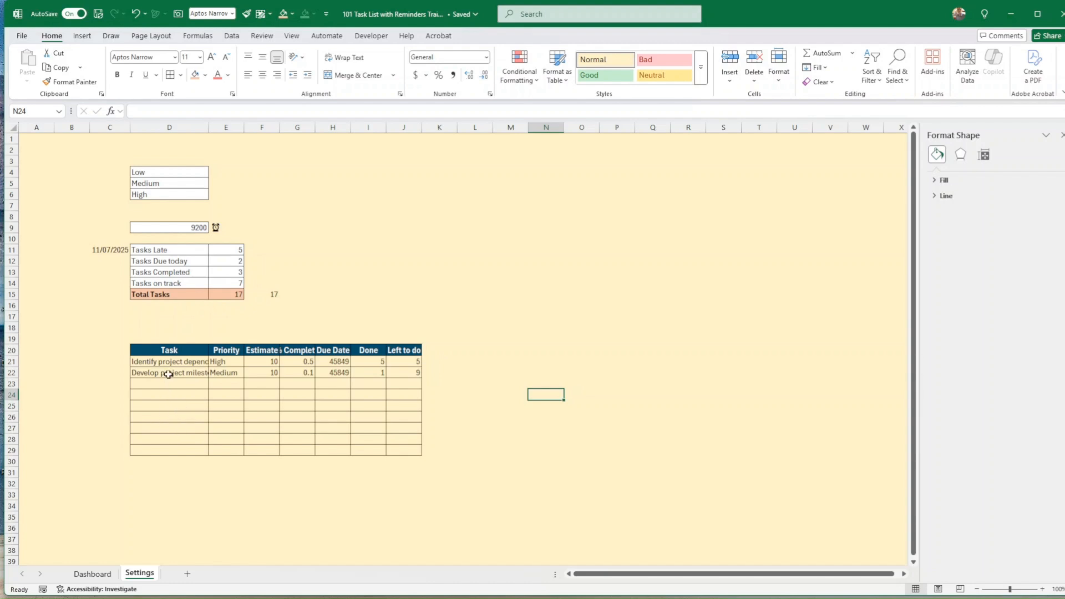
pyautogui.moveTo(166, 365); pyautogui.dragTo(404, 373)
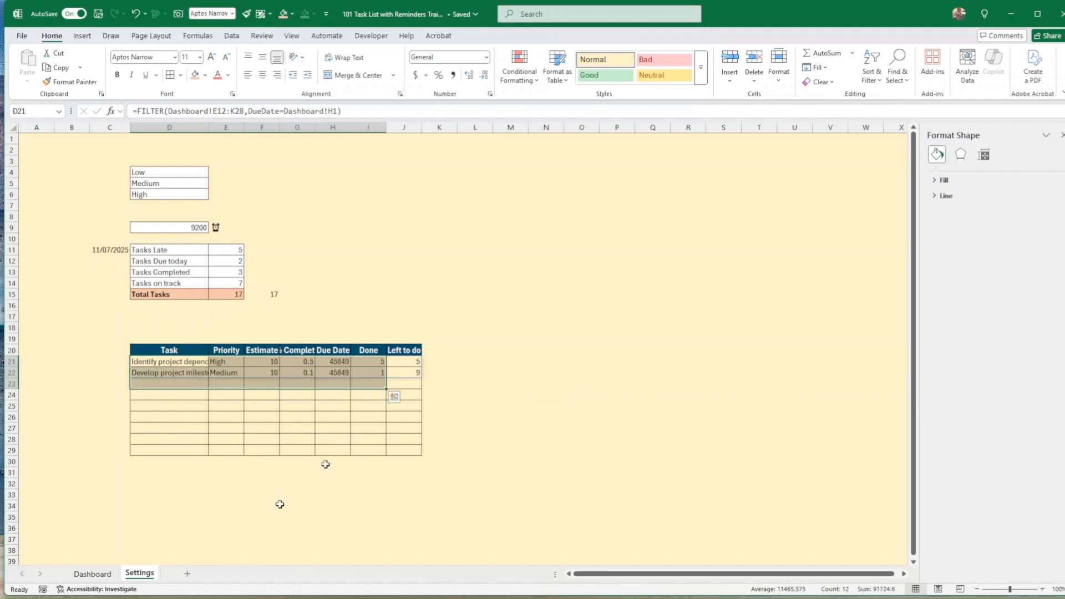
pyautogui.click(92, 574)
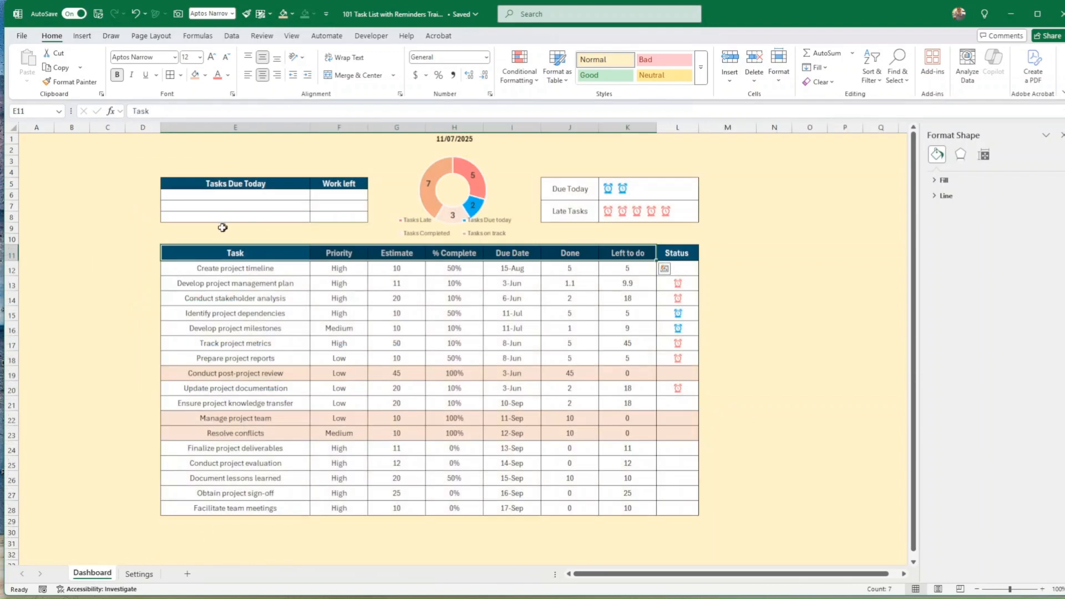
pyautogui.click(139, 577)
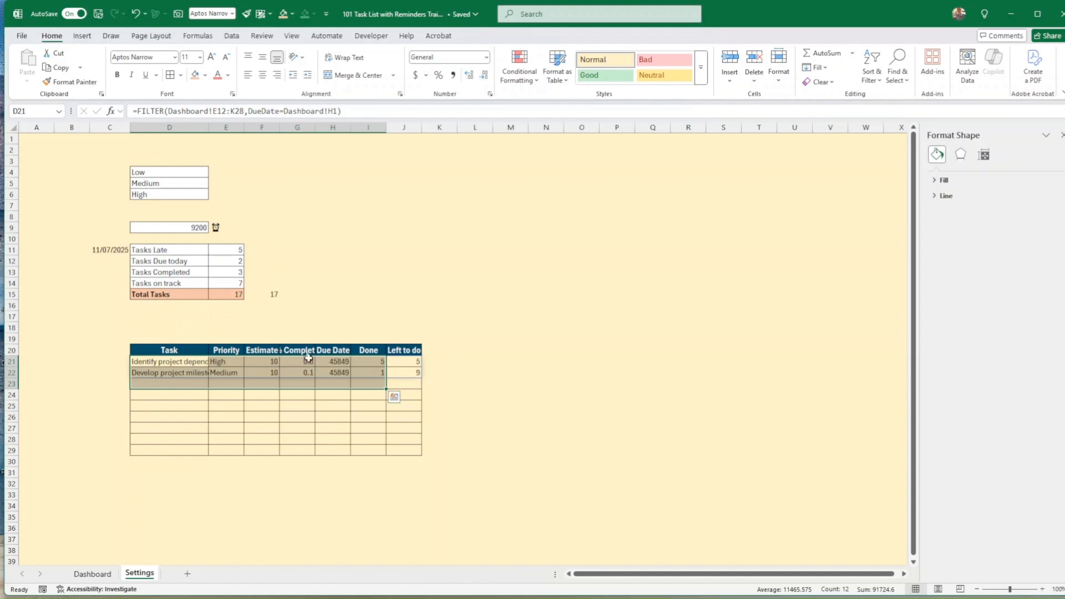
# Change the Dashboard heading in E5 to "TOP 3 Tasks Due Today" and return to the Settings sheet.
pyautogui.click(92, 574)
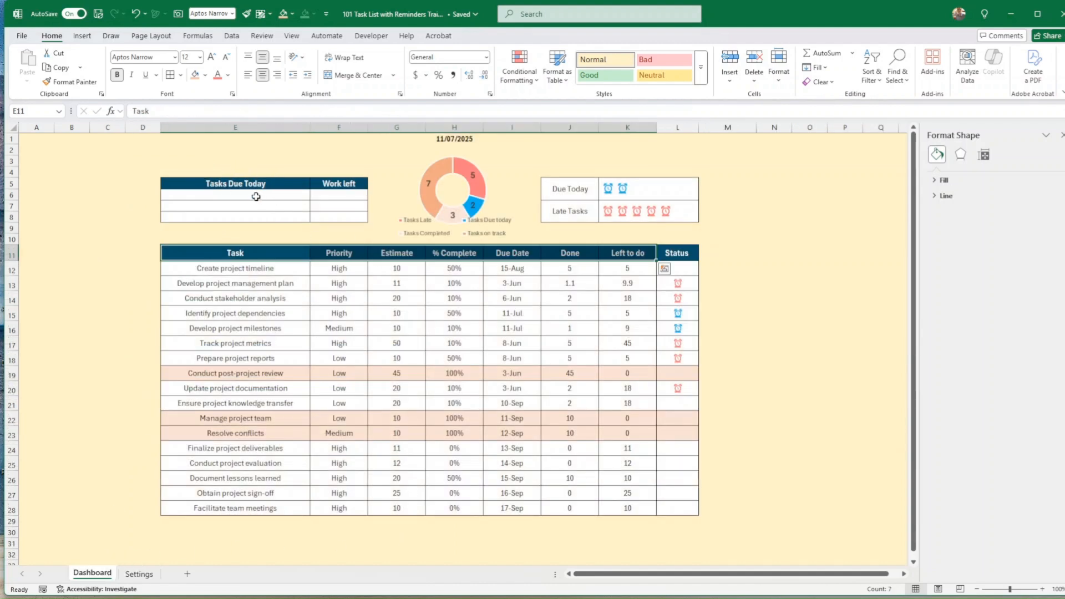
pyautogui.click(202, 182)
pyautogui.doubleClick(202, 182)
pyautogui.write('TOP#')
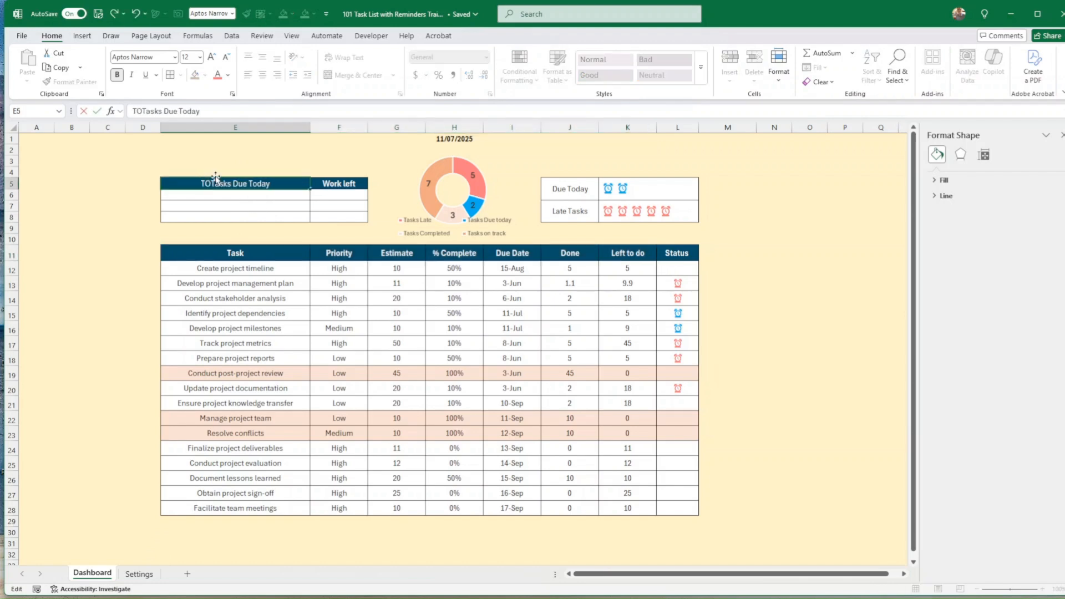
pyautogui.press('BackSpace')
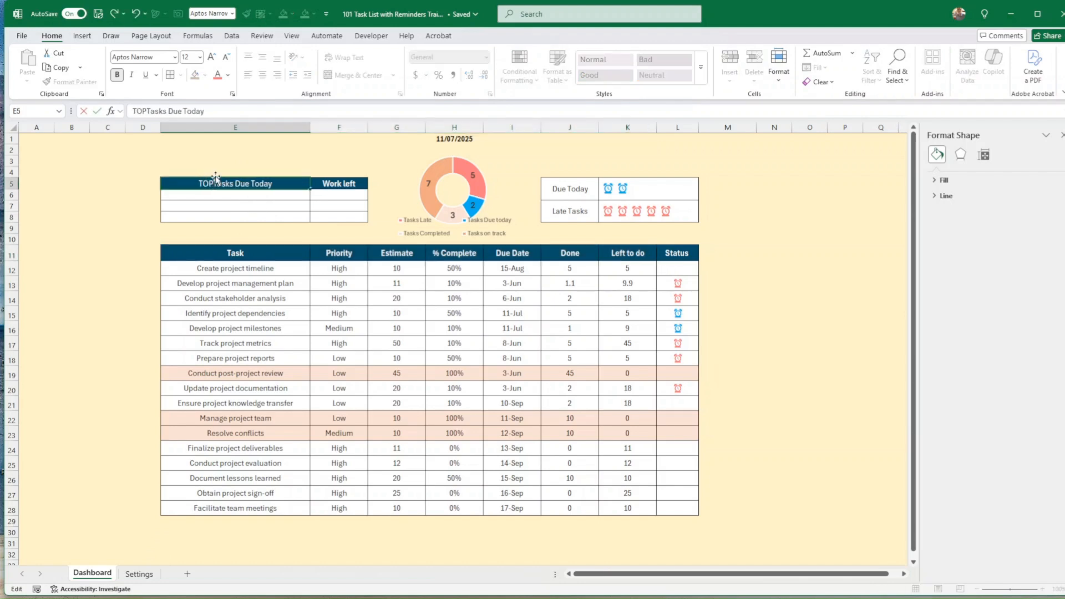
pyautogui.write('3')
pyautogui.hotkey('ctrl', 'Return')
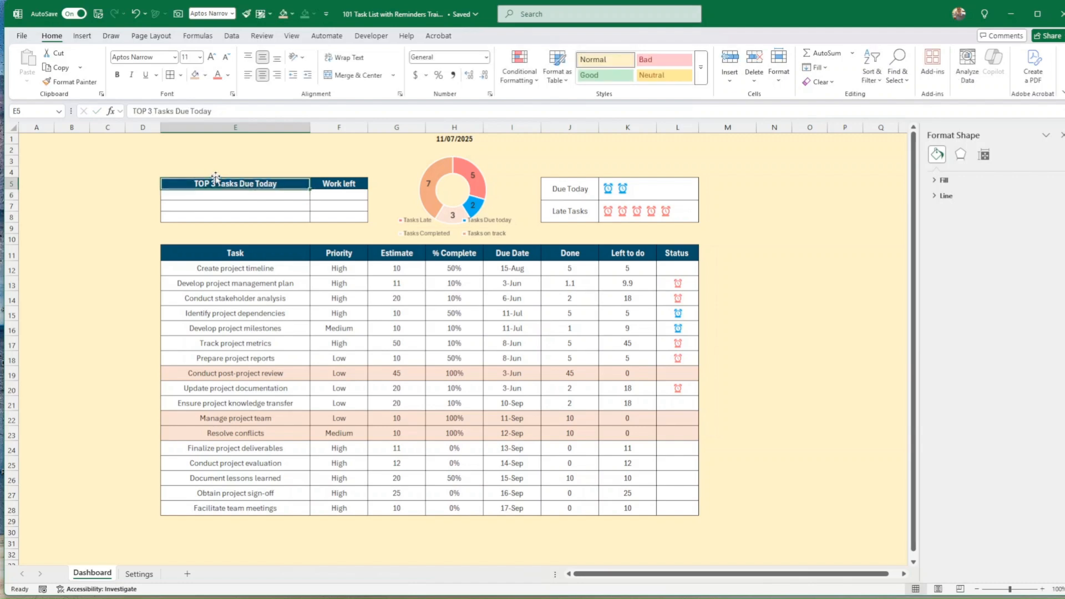
pyautogui.click(139, 574)
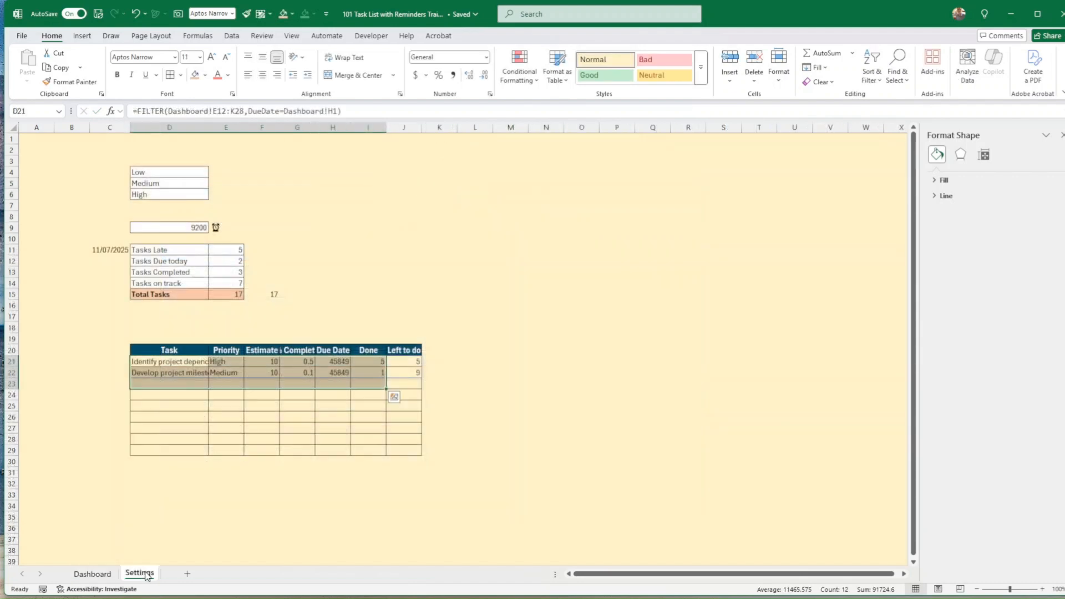
# Link the first task cell E6 under the Dashboard's TOP 3 Tasks Due Today heading to Settings D21.
pyautogui.click(232, 437)
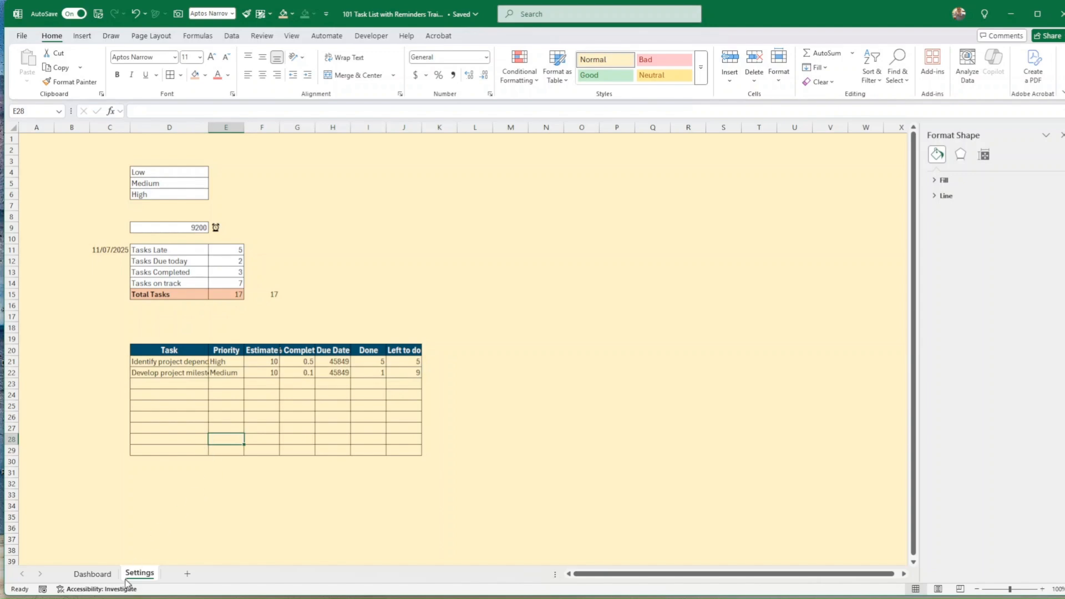
pyautogui.click(95, 575)
pyautogui.click(234, 196)
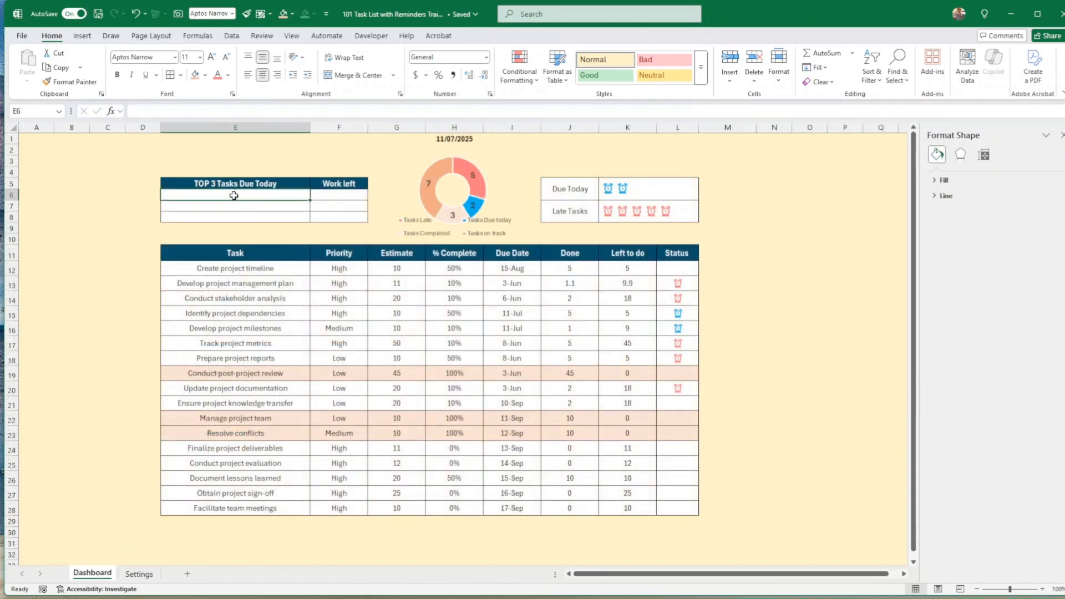
pyautogui.write('=')
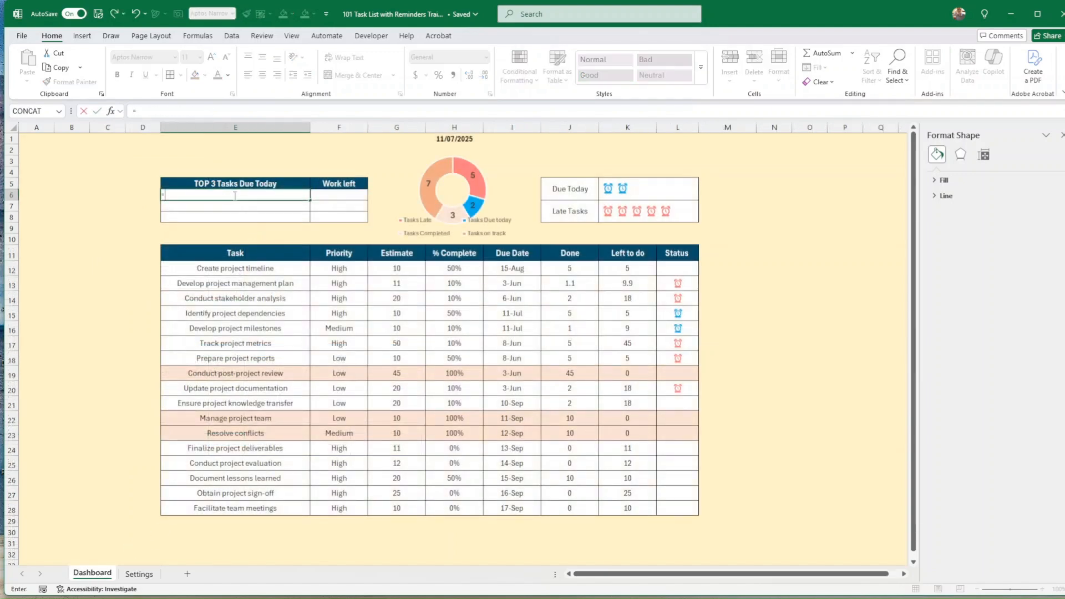
pyautogui.click(138, 574)
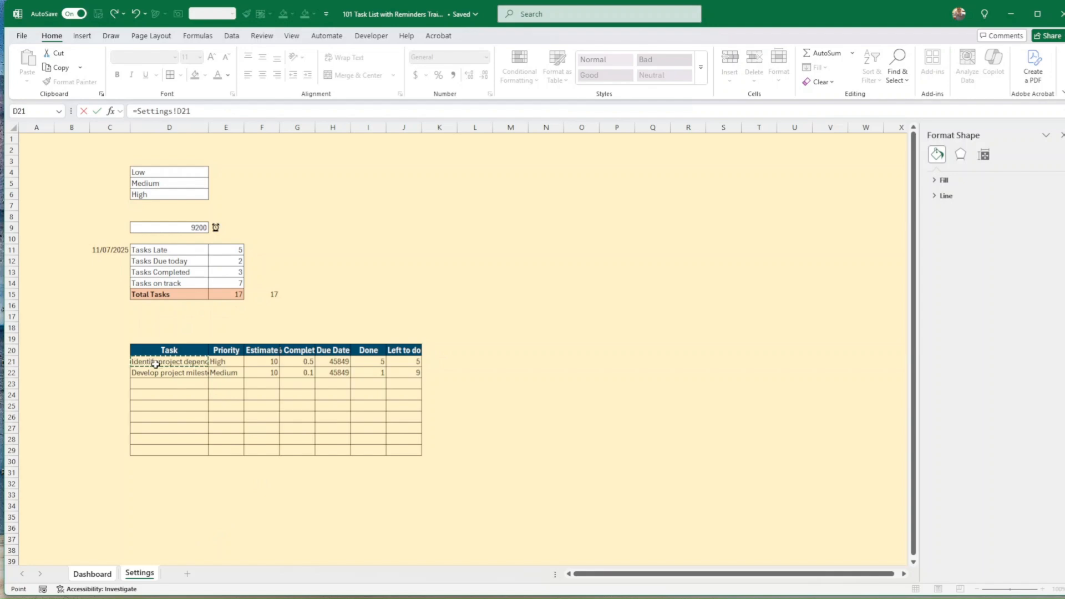
pyautogui.press('Return')
# Link Dashboard cell F6 under Work left to the first Left to do value in Settings J21.
pyautogui.click(329, 195)
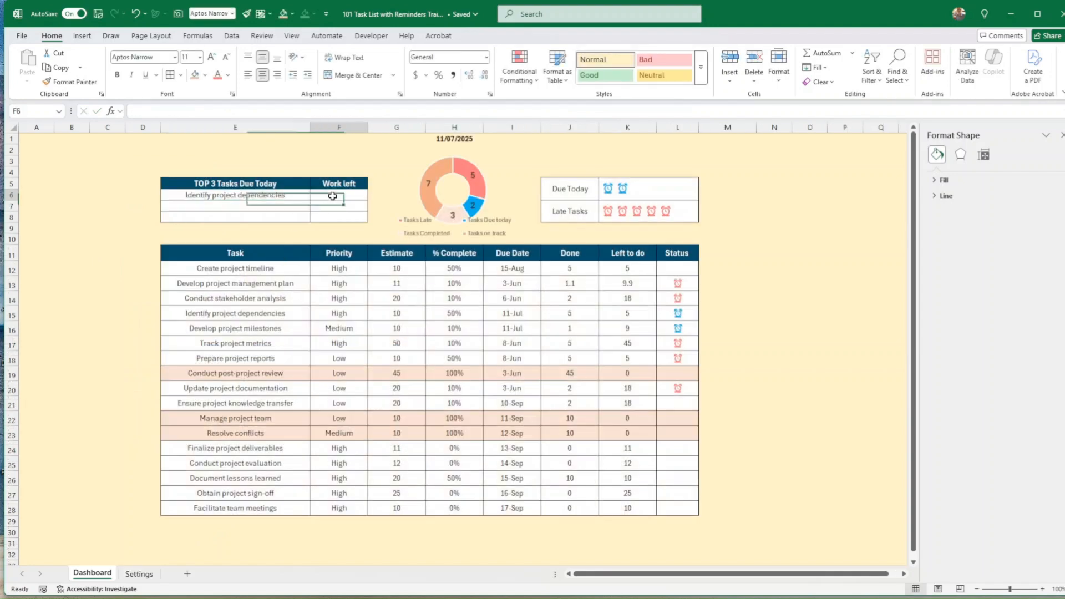
pyautogui.write('=')
pyautogui.click(139, 574)
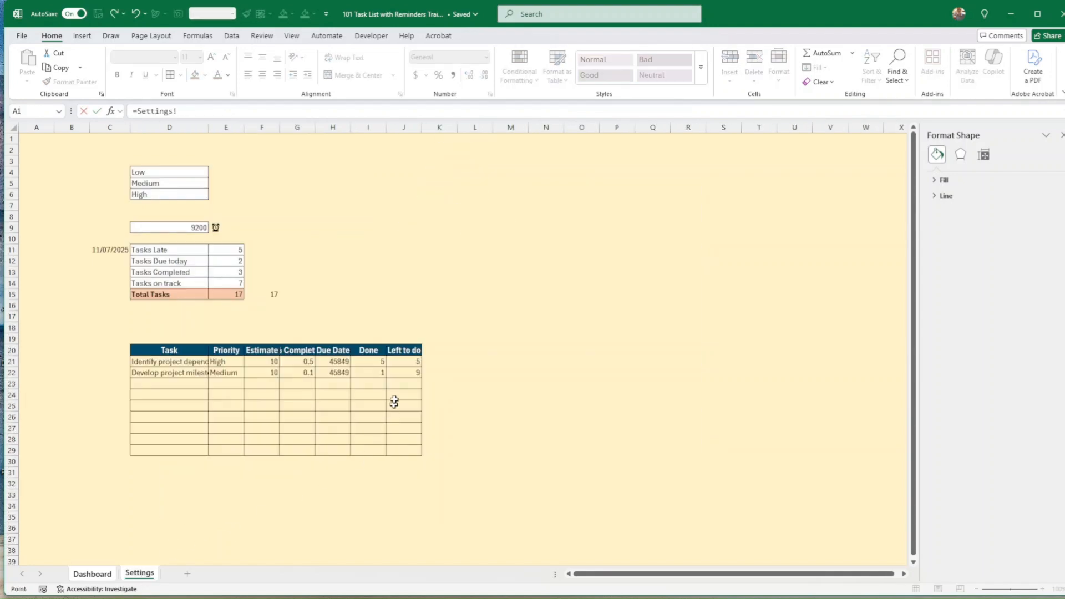
pyautogui.click(401, 362)
pyautogui.press('Return')
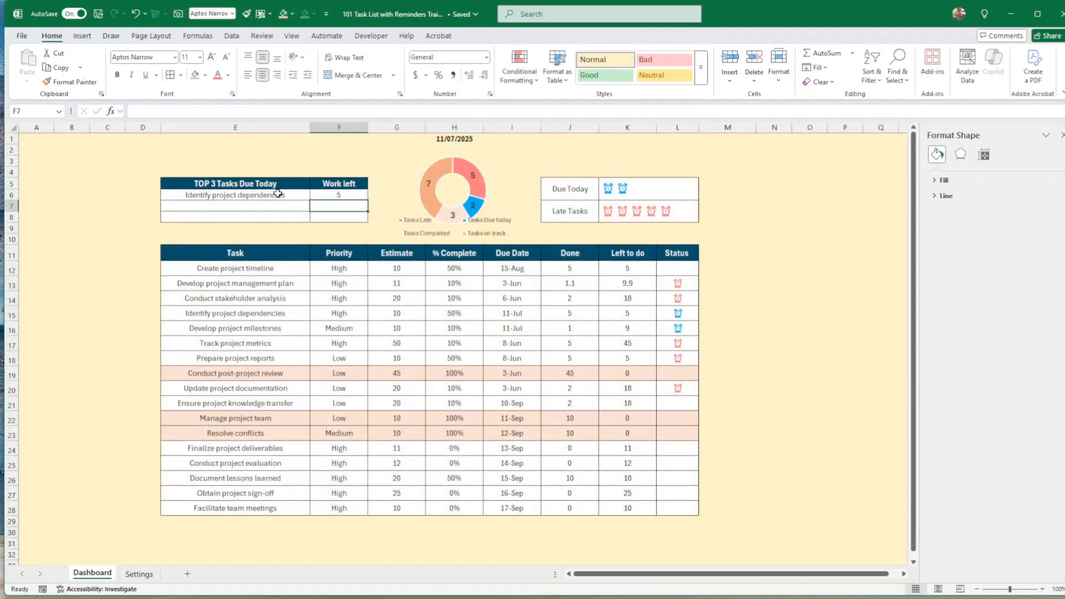
# Shift the doughnut chart slightly right, clear of the Work left column, and fill the formulas in E6:F6 down to row 8.
pyautogui.moveTo(277, 194); pyautogui.dragTo(340, 195)
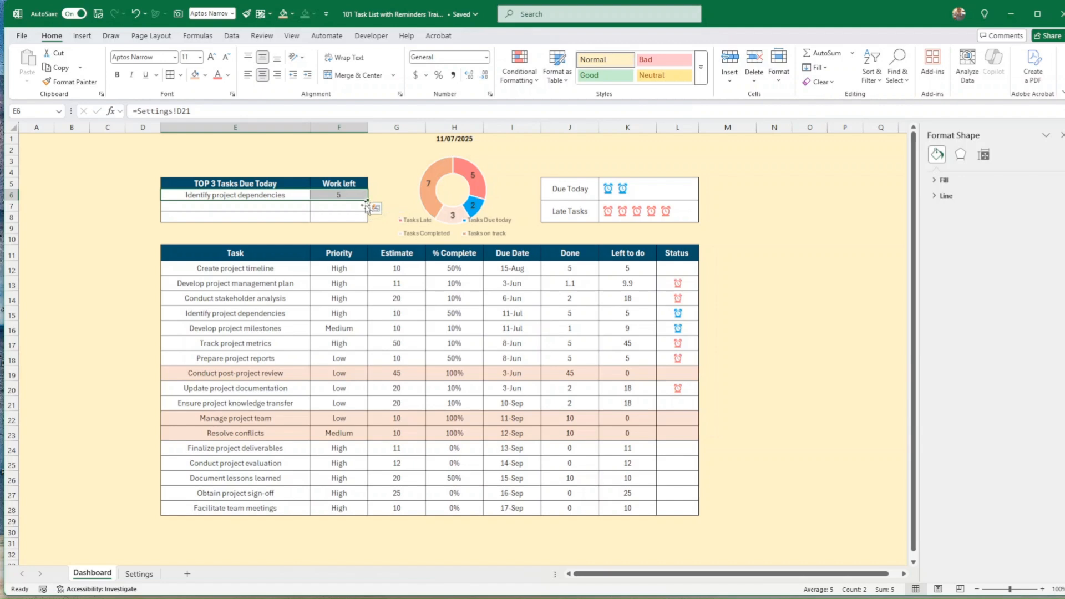
pyautogui.click(355, 206)
pyautogui.moveTo(289, 195); pyautogui.dragTo(340, 196)
pyautogui.click(373, 206)
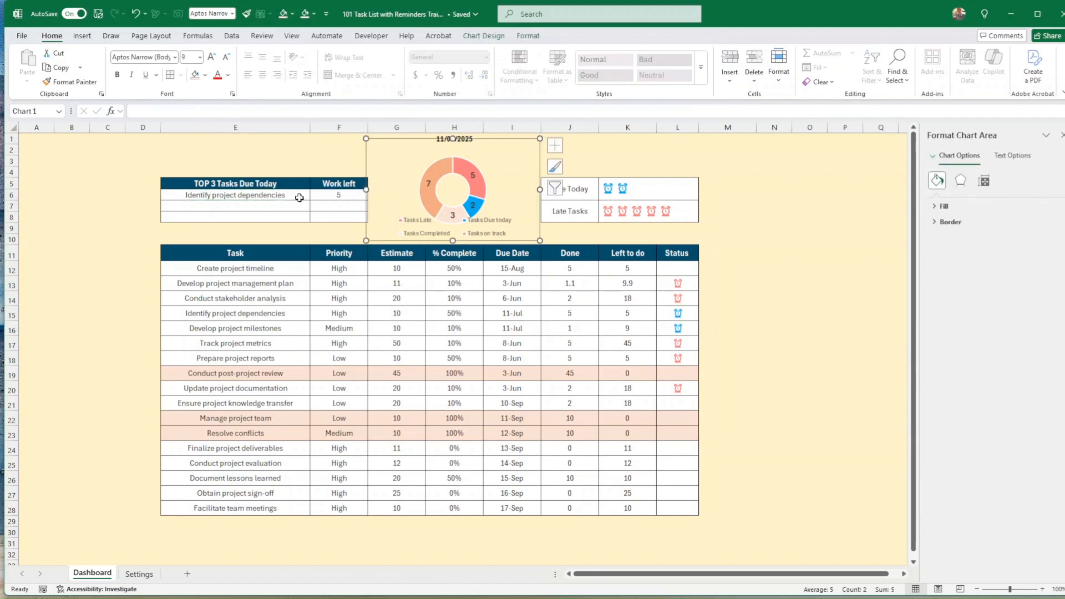
pyautogui.click(288, 197)
pyautogui.click(384, 232)
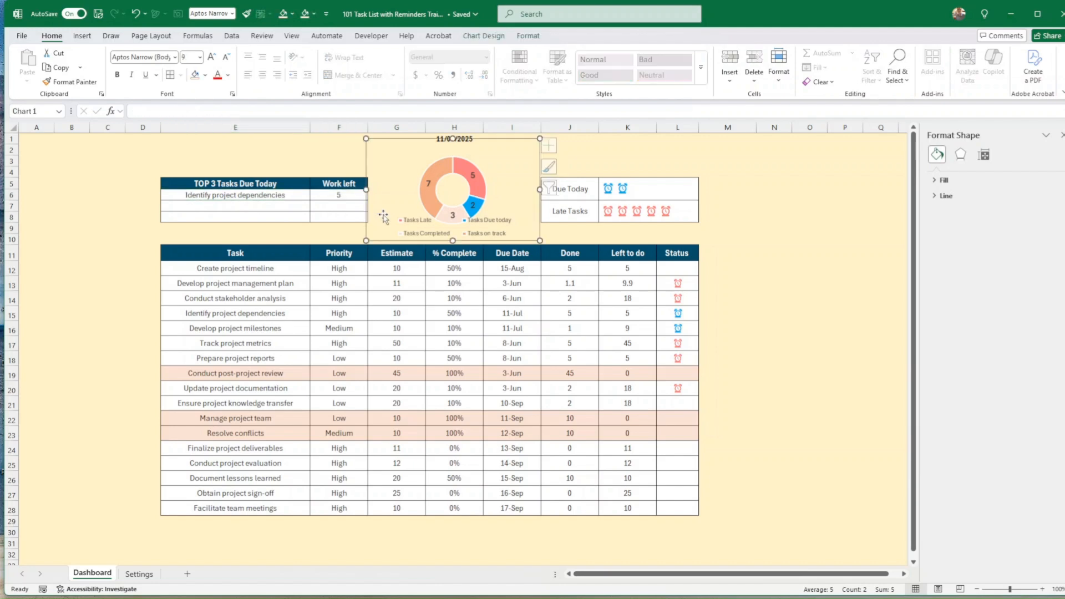
pyautogui.moveTo(385, 240); pyautogui.dragTo(387, 239)
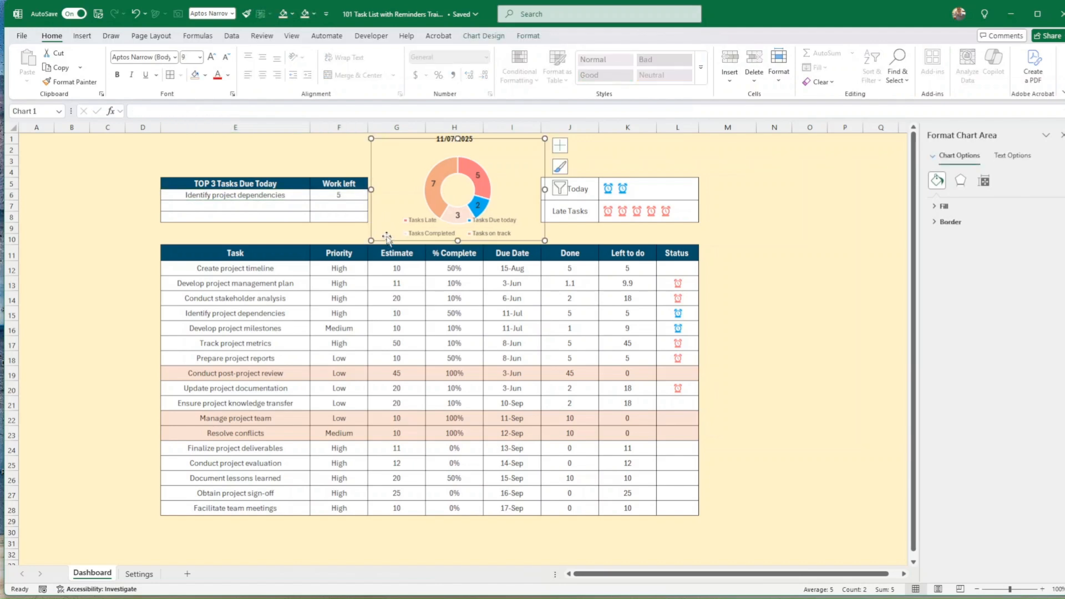
pyautogui.moveTo(276, 200); pyautogui.dragTo(366, 221)
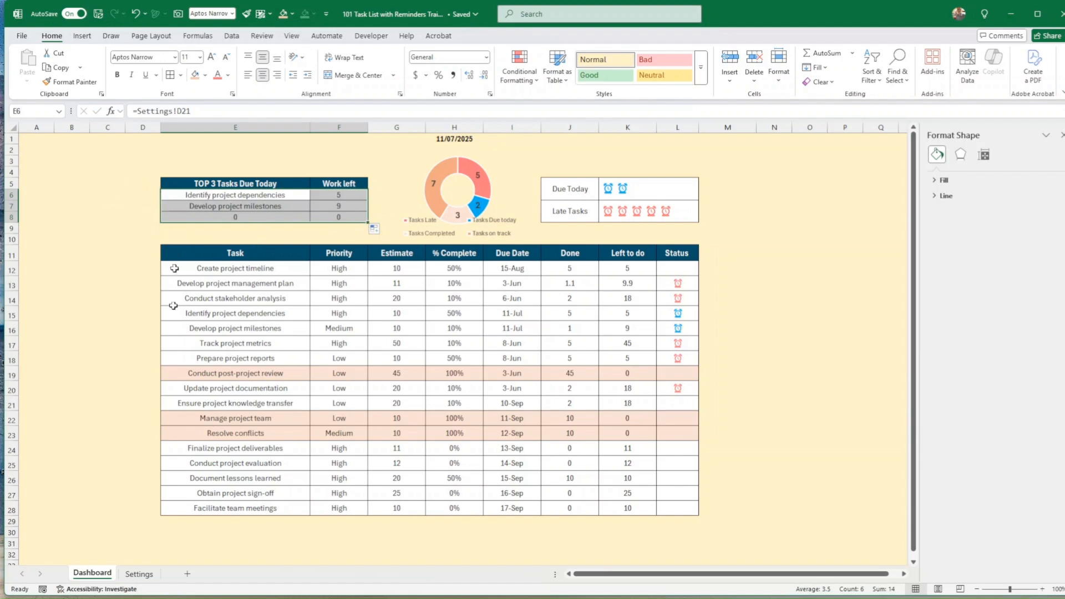
# Apply the custom number format # to the top 3 task cells E6:F8 to hide zeros.
pyautogui.rightClick(274, 208)
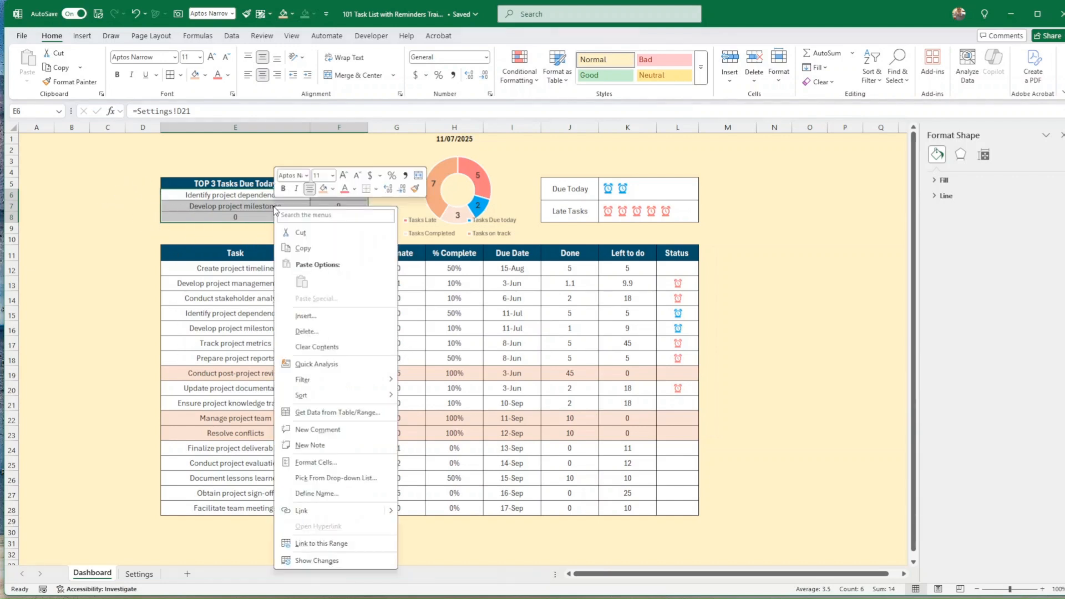
pyautogui.click(315, 462)
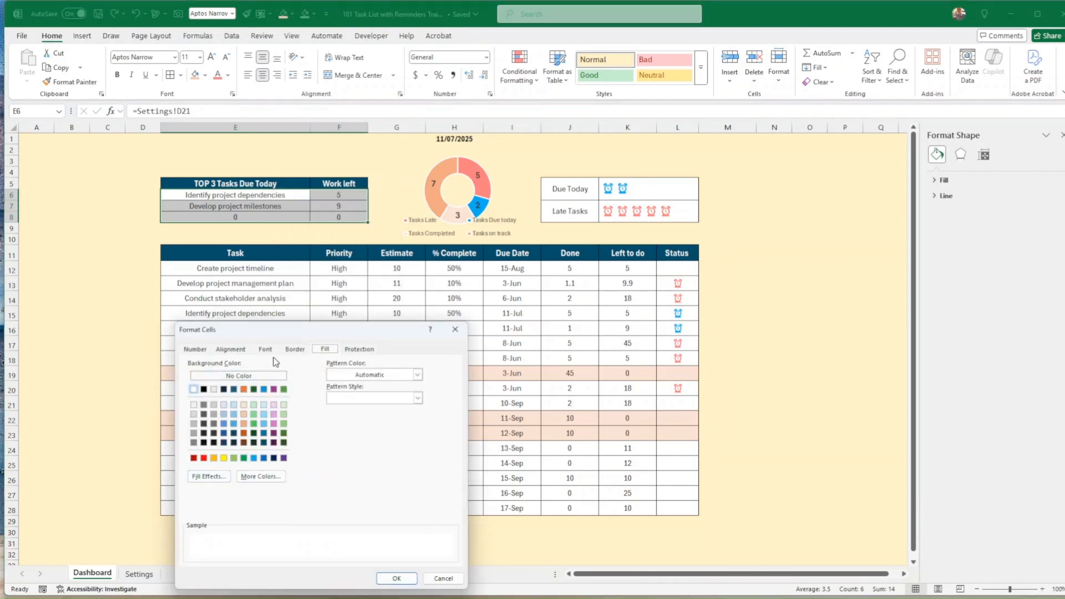
pyautogui.click(201, 352)
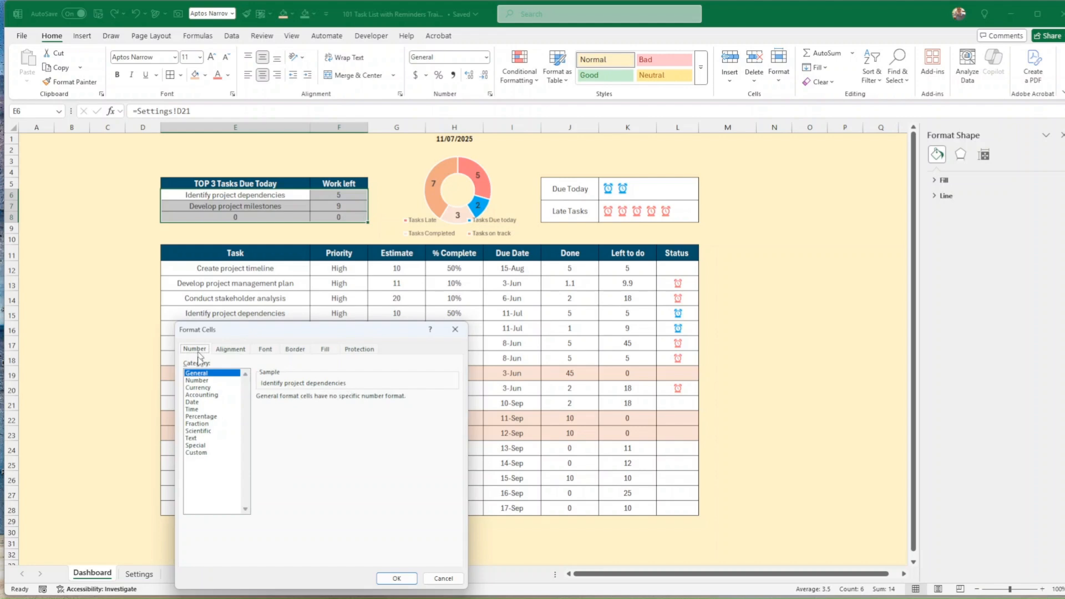
pyautogui.click(209, 453)
pyautogui.doubleClick(294, 407)
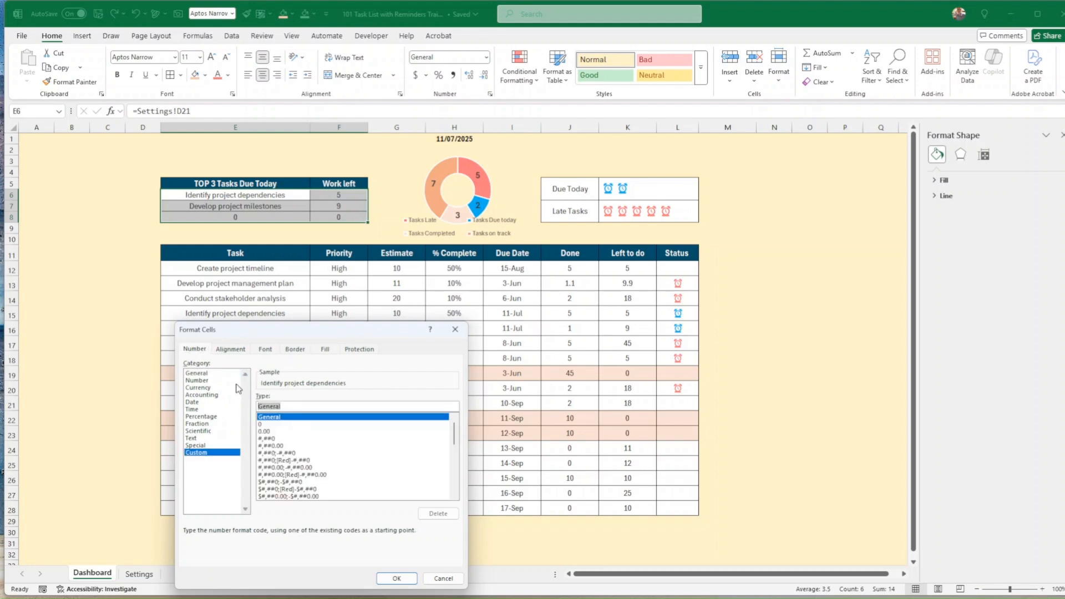
pyautogui.write('#')
pyautogui.press('Return')
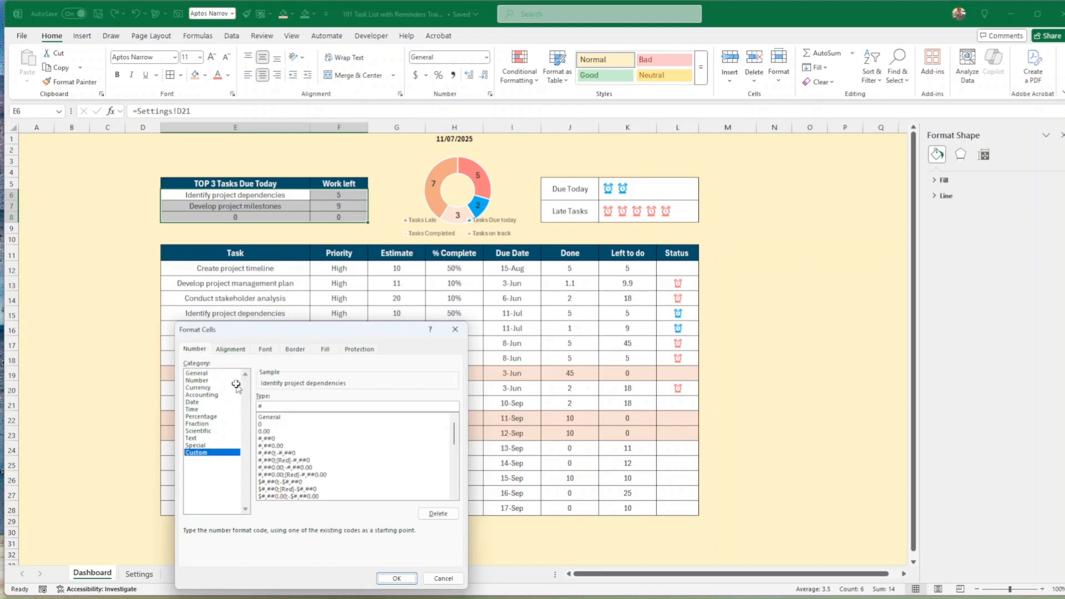
pyautogui.click(235, 359)
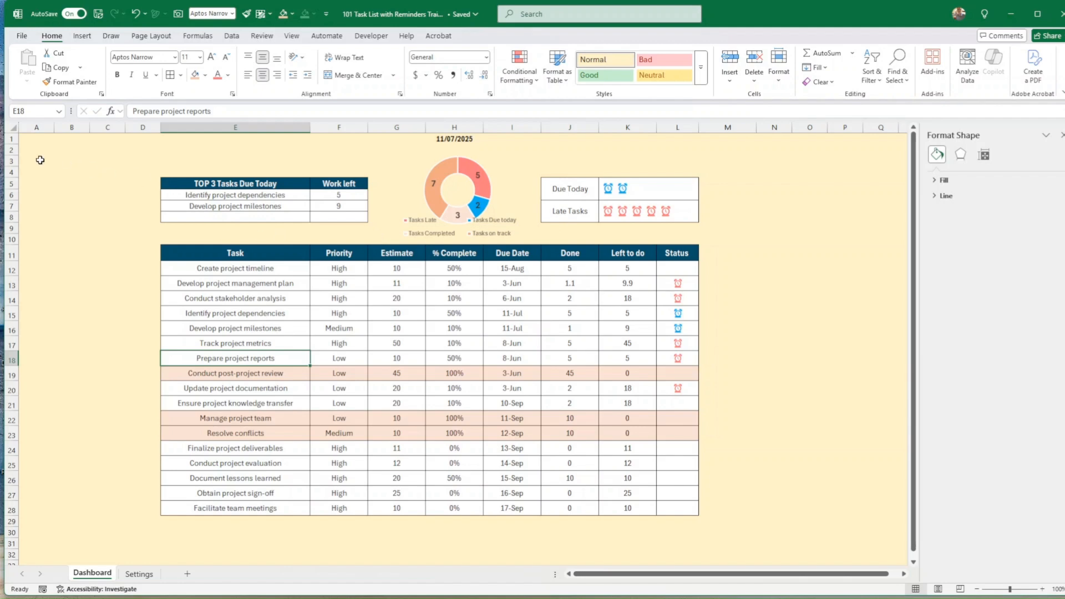
# Insert two blank rows on the Dashboard below the date row, at rows 2 and 3.
pyautogui.click(13, 150)
pyautogui.rightClick(13, 152)
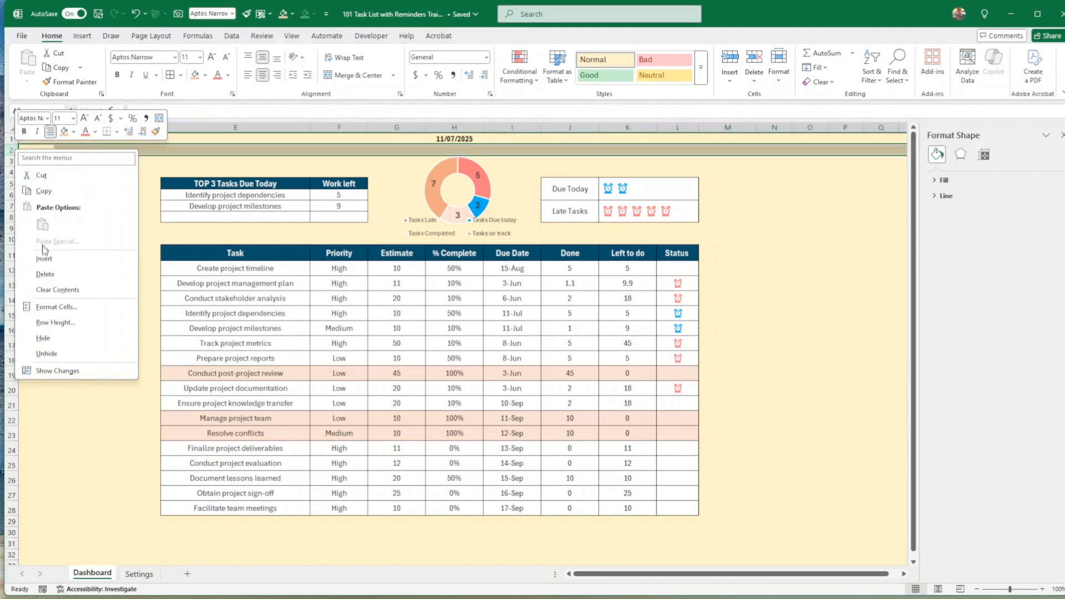
pyautogui.click(44, 259)
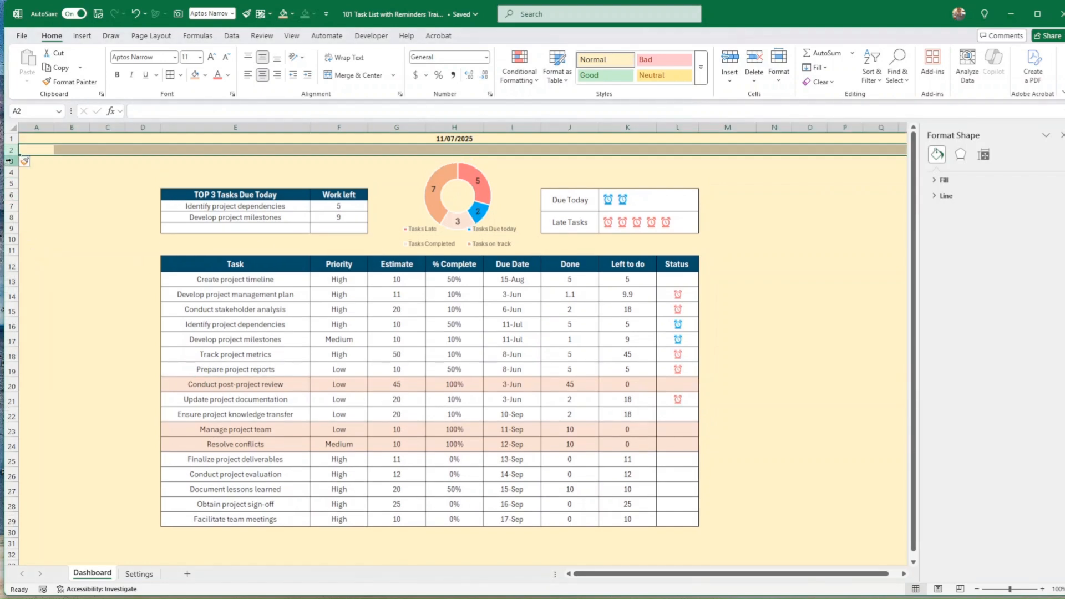
pyautogui.click(12, 161)
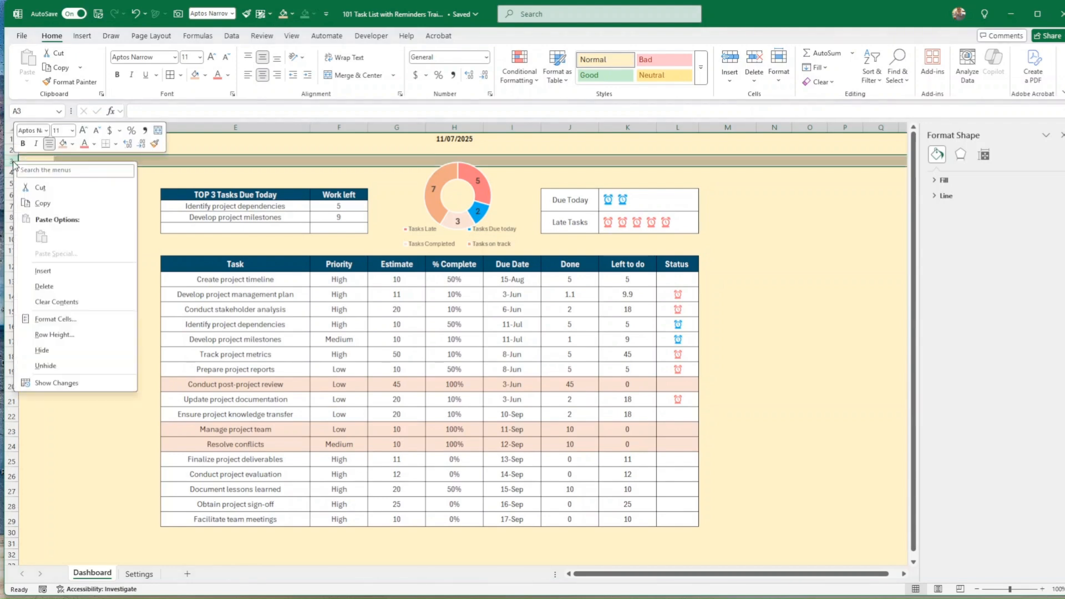
pyautogui.rightClick(13, 162)
pyautogui.click(49, 270)
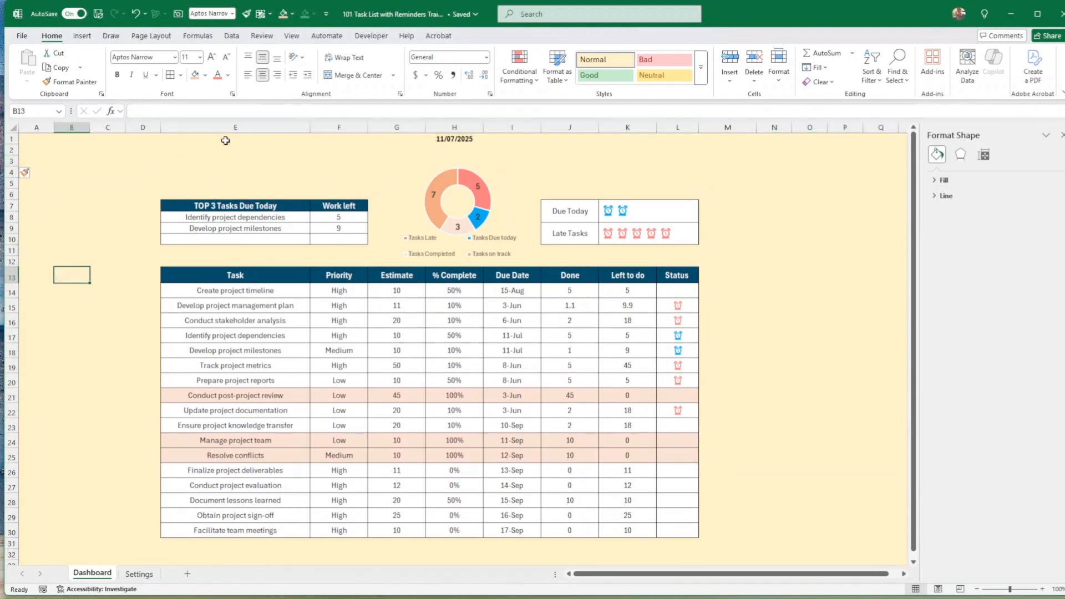
# Merge and center the date across E1:L3 and format it as Long Date.
pyautogui.moveTo(226, 138); pyautogui.dragTo(696, 165)
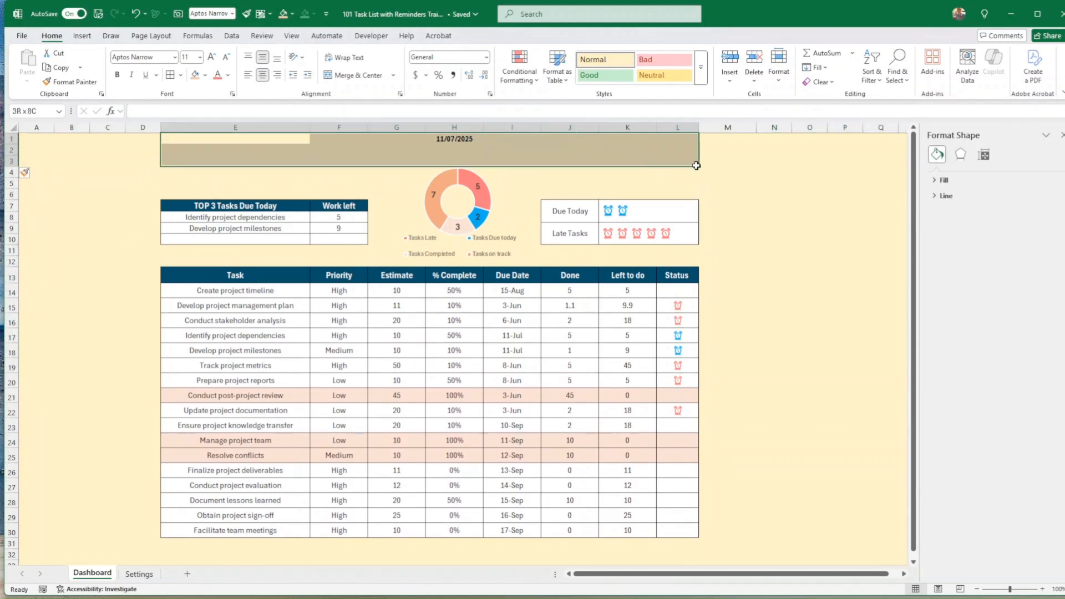
pyautogui.click(363, 76)
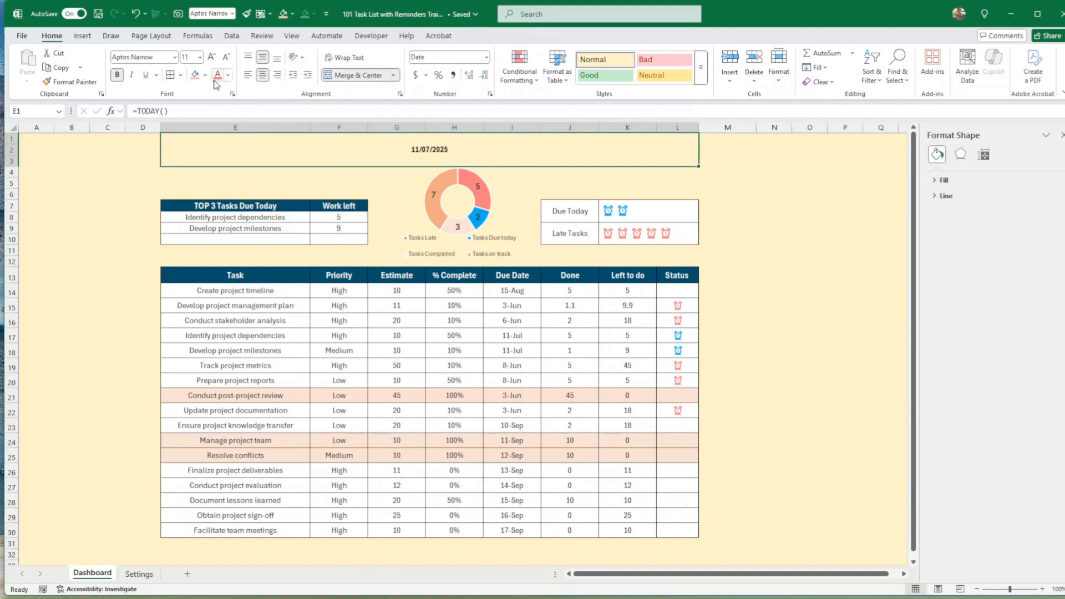
pyautogui.click(486, 57)
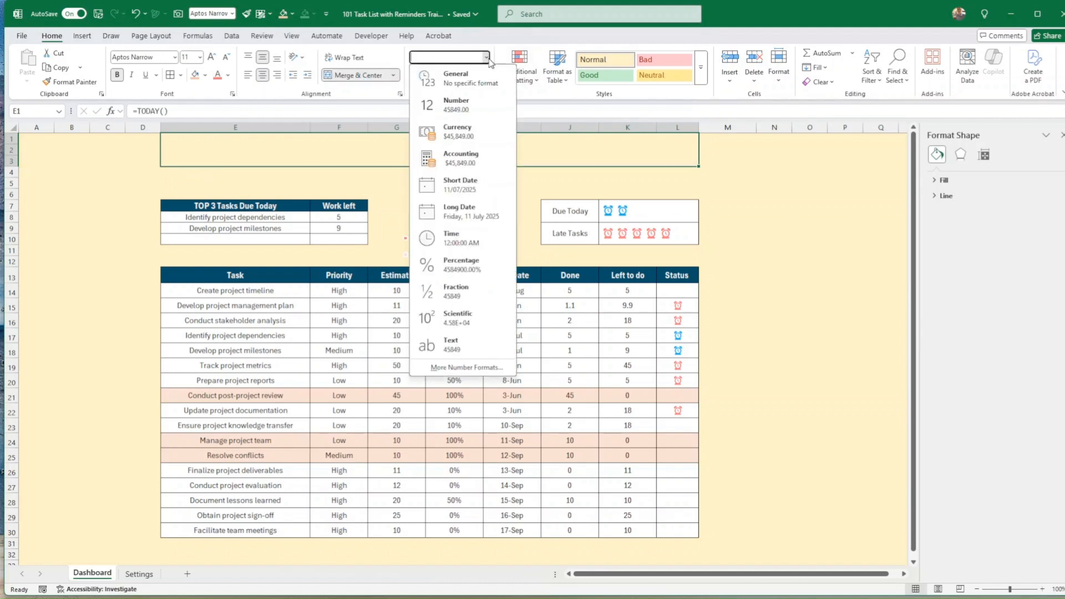
pyautogui.click(461, 212)
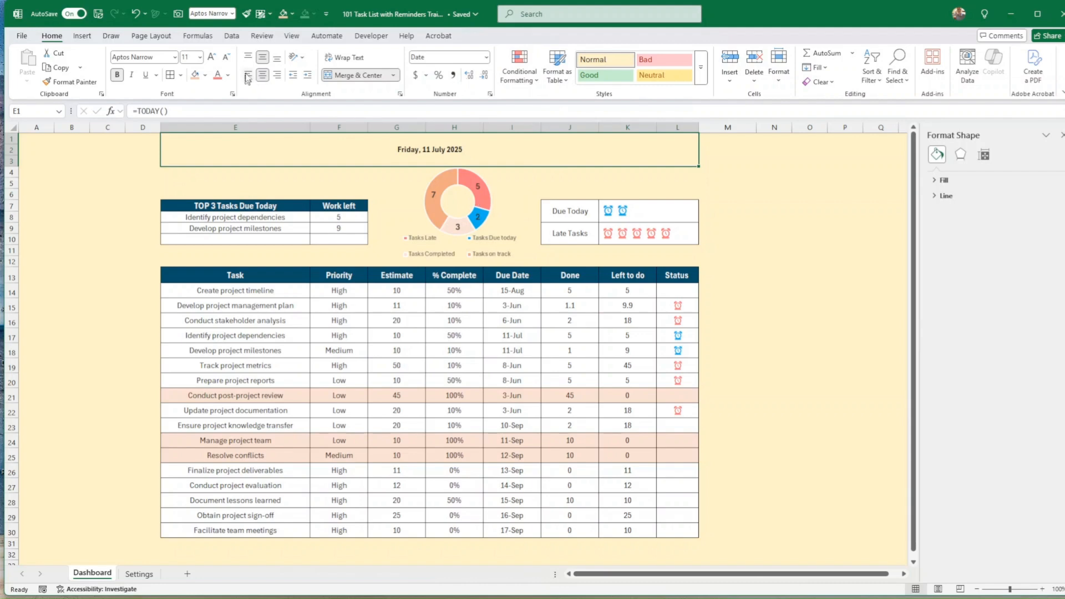
# Increase the merged date heading's font size to 20 and set its font color to white.
pyautogui.click(211, 57)
pyautogui.click(211, 58)
pyautogui.click(211, 58)
pyautogui.click(211, 58)
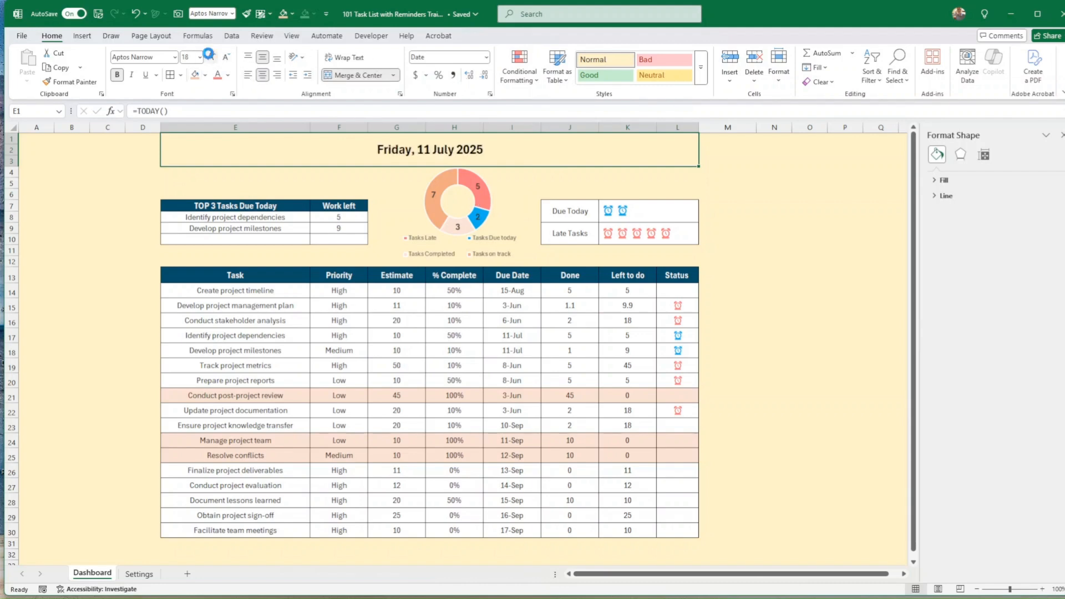
pyautogui.click(210, 57)
pyautogui.click(228, 74)
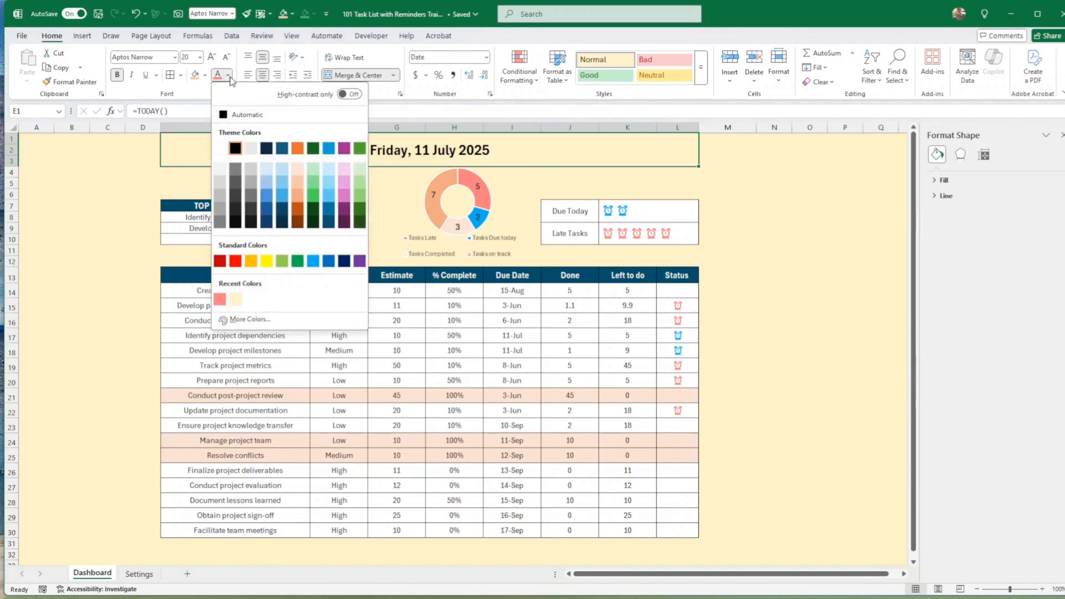
pyautogui.click(220, 149)
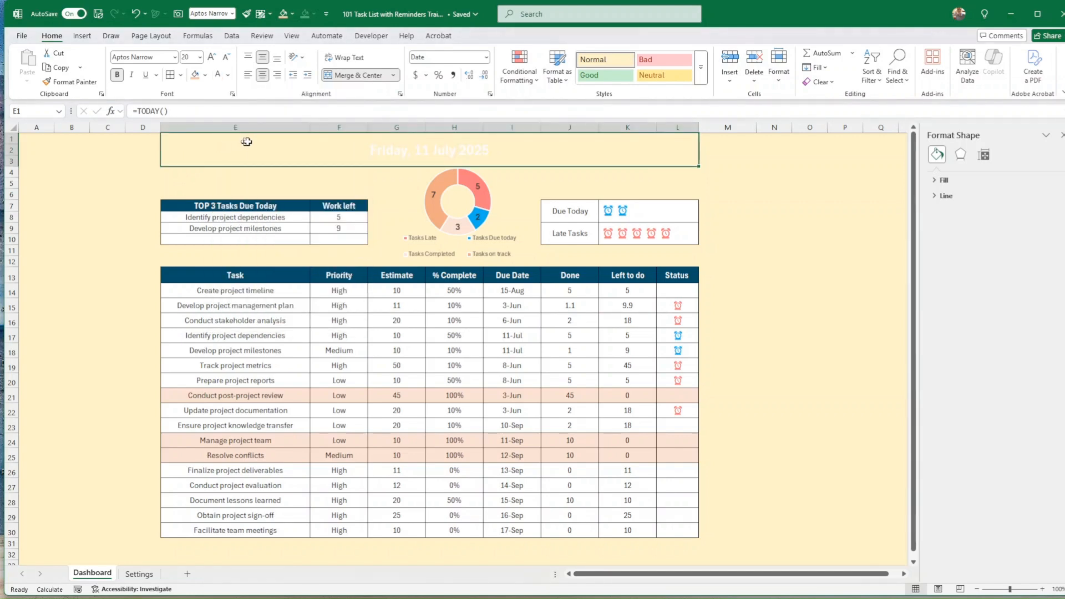
# Create a conditional formatting rule for the merged date heading that formats cells whose specific text is not containing "gggggg".
pyautogui.click(518, 79)
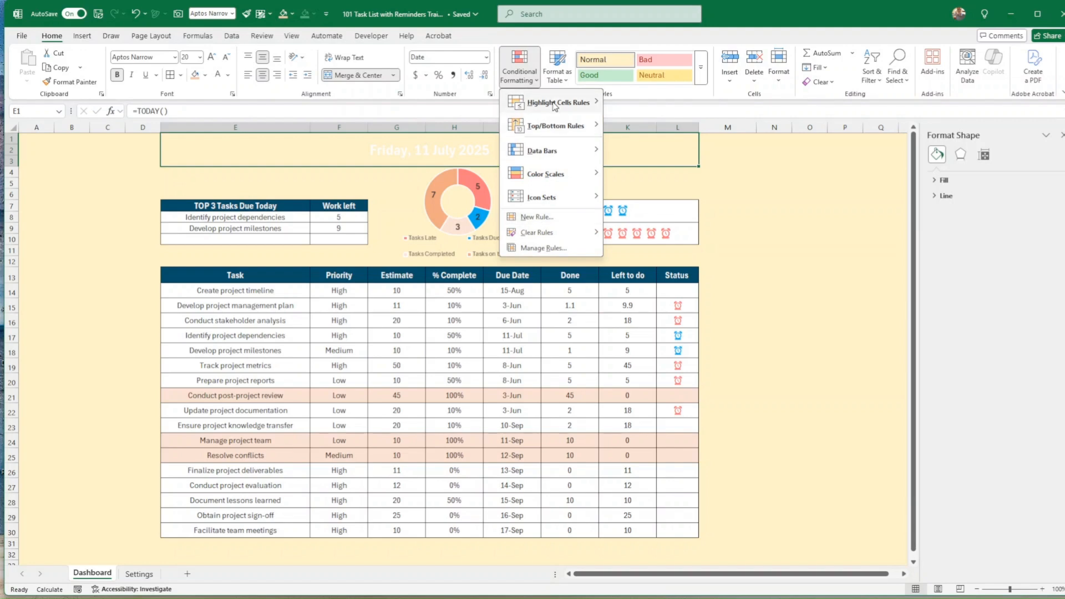
pyautogui.click(536, 217)
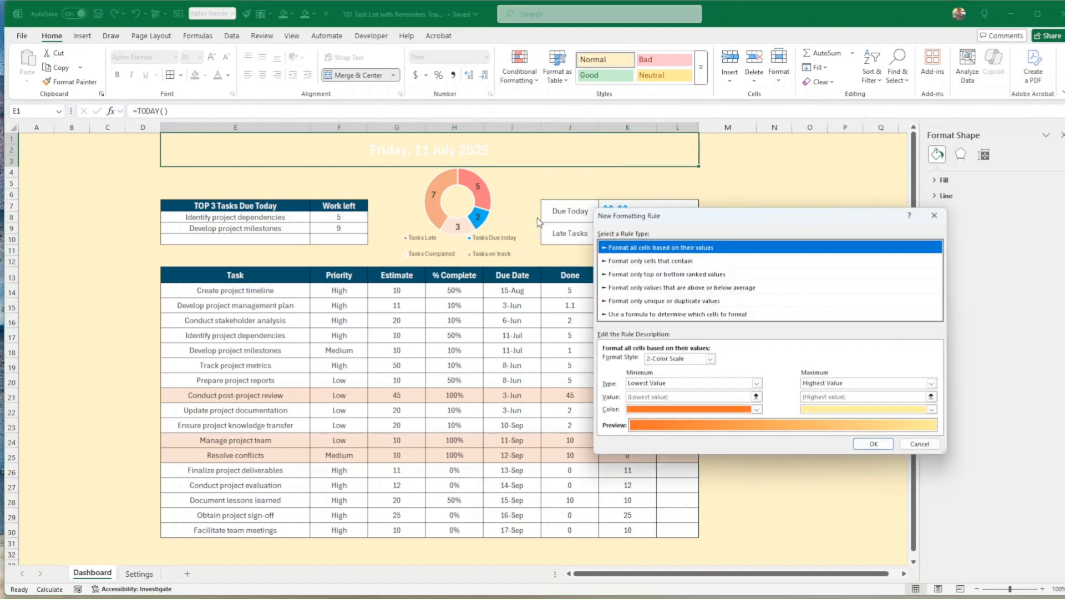
pyautogui.click(646, 261)
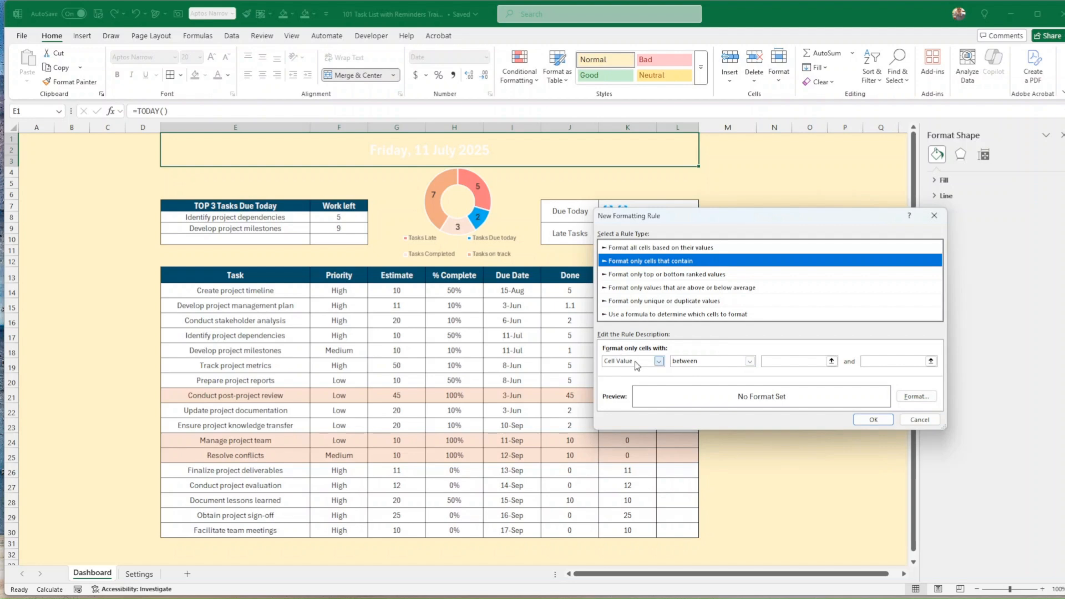
pyautogui.click(659, 361)
pyautogui.click(639, 379)
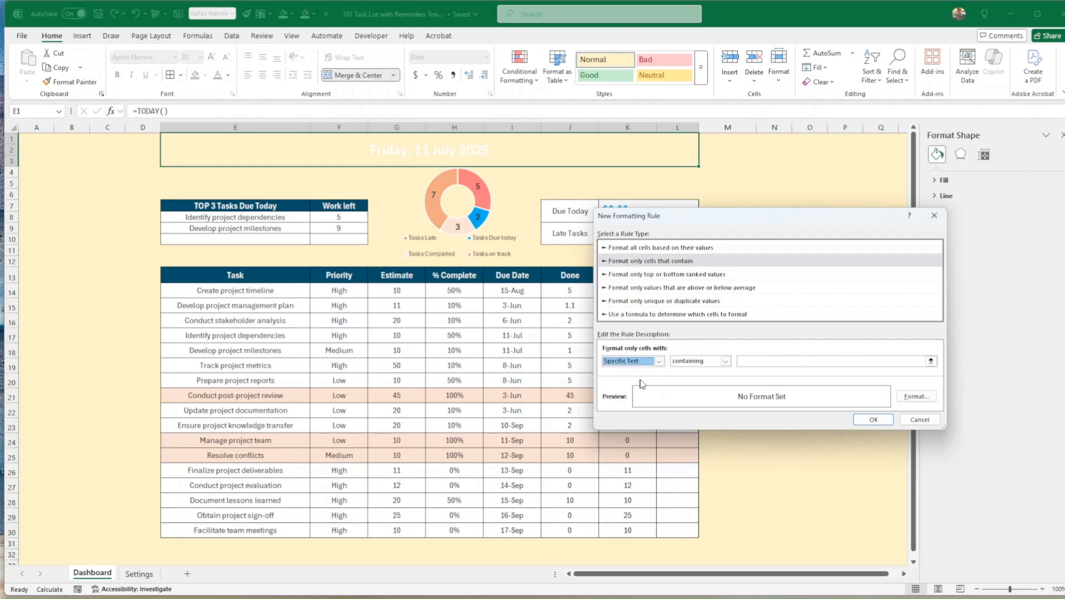
pyautogui.click(702, 361)
pyautogui.click(700, 380)
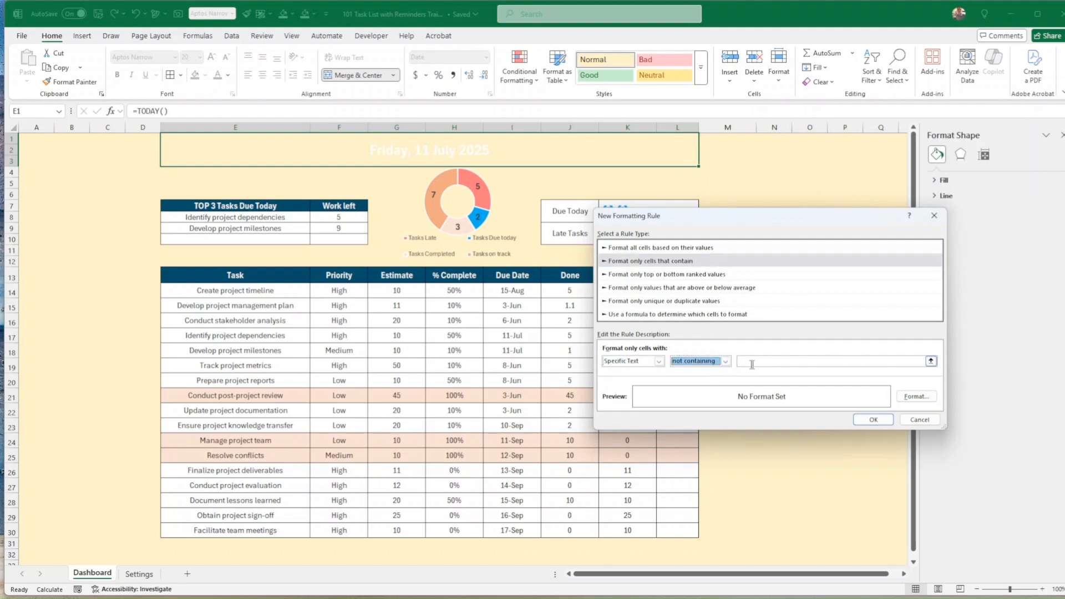
pyautogui.click(761, 362)
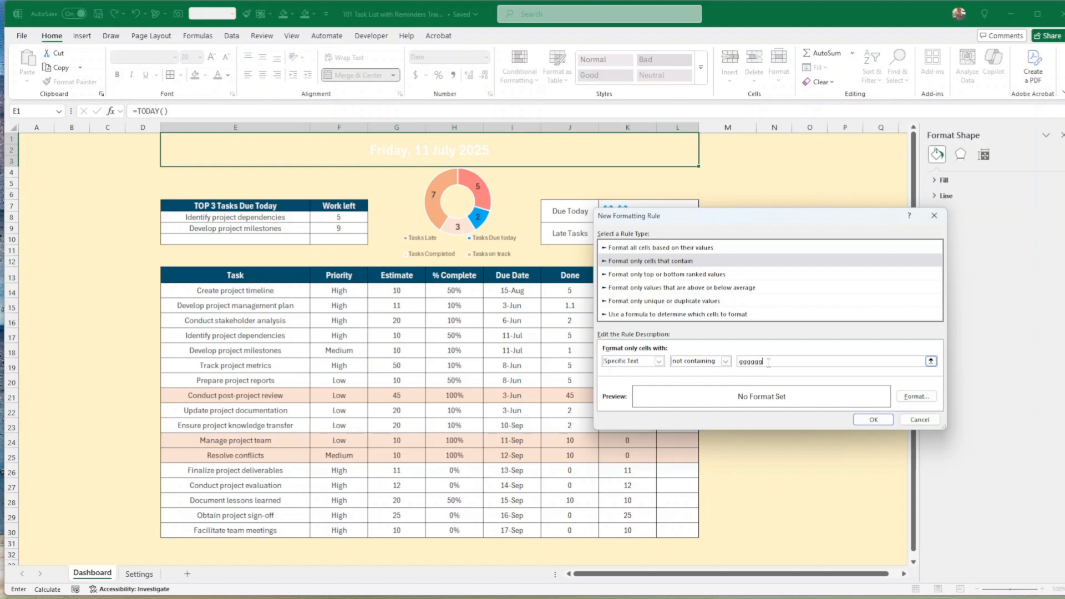
# Choose a dark blue theme color as the fill format of the date heading's conditional formatting rule.
pyautogui.click(916, 396)
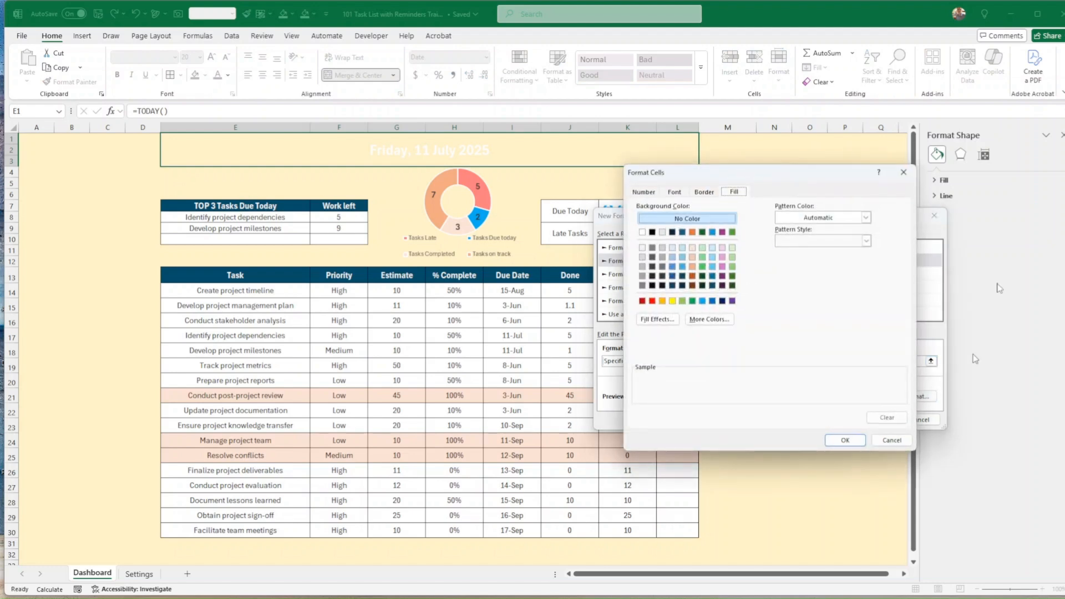
pyautogui.moveTo(785, 175); pyautogui.dragTo(668, 292)
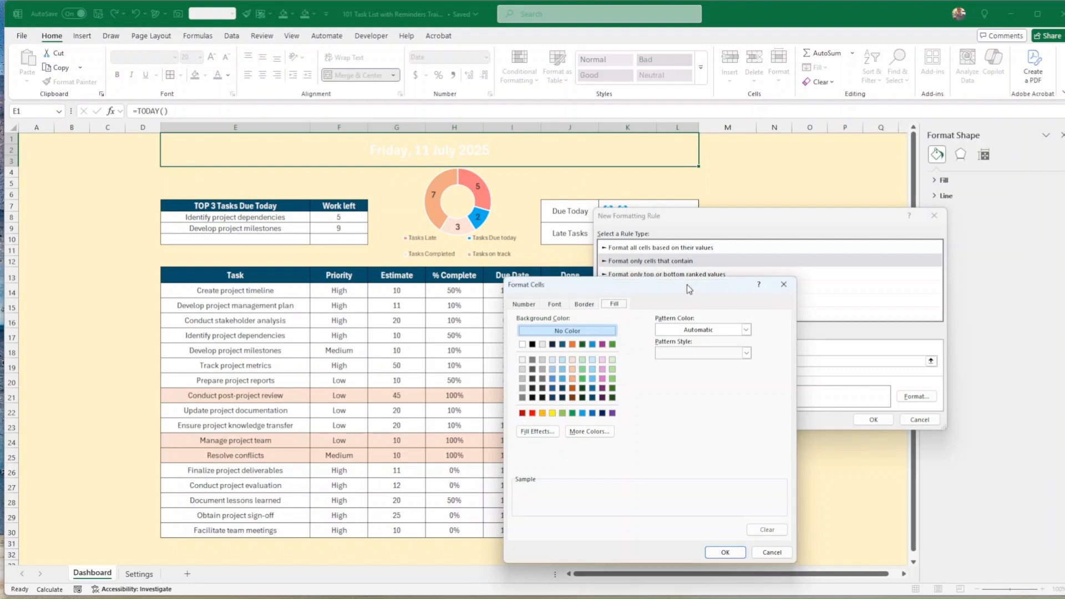
pyautogui.moveTo(686, 284); pyautogui.dragTo(684, 227)
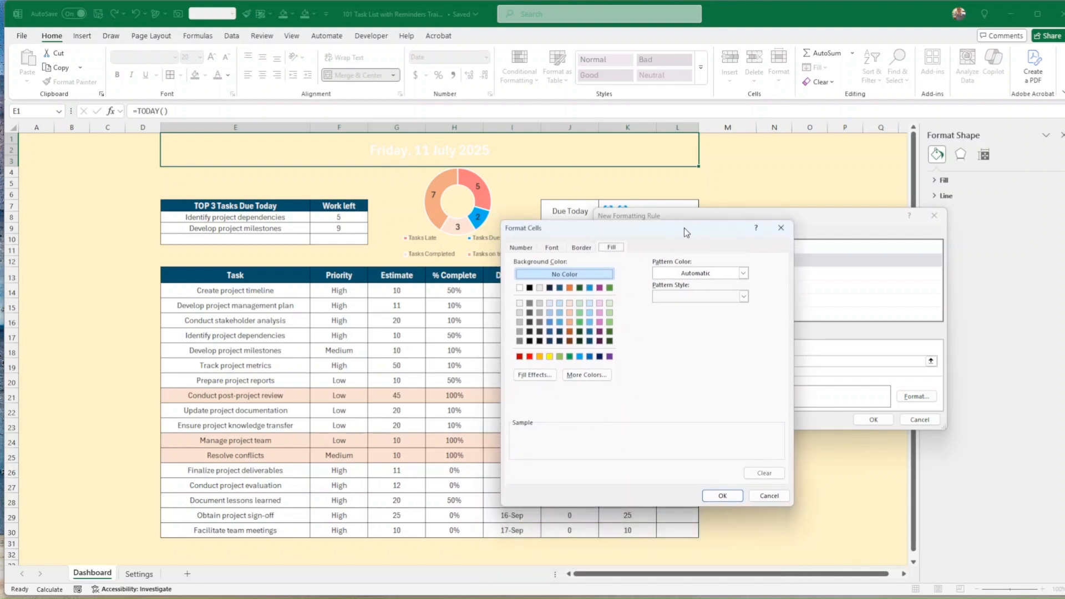
pyautogui.click(589, 340)
# Turn the rule's fill into a horizontal two-color gradient from bright blue to dark blue and apply the rule to the date heading.
pyautogui.click(536, 375)
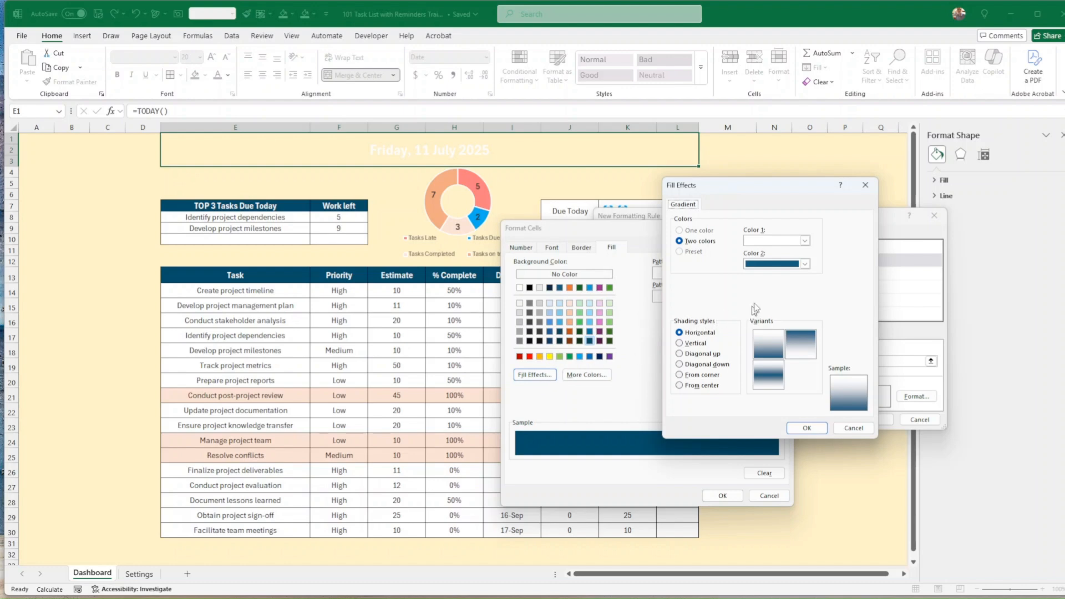
pyautogui.click(786, 243)
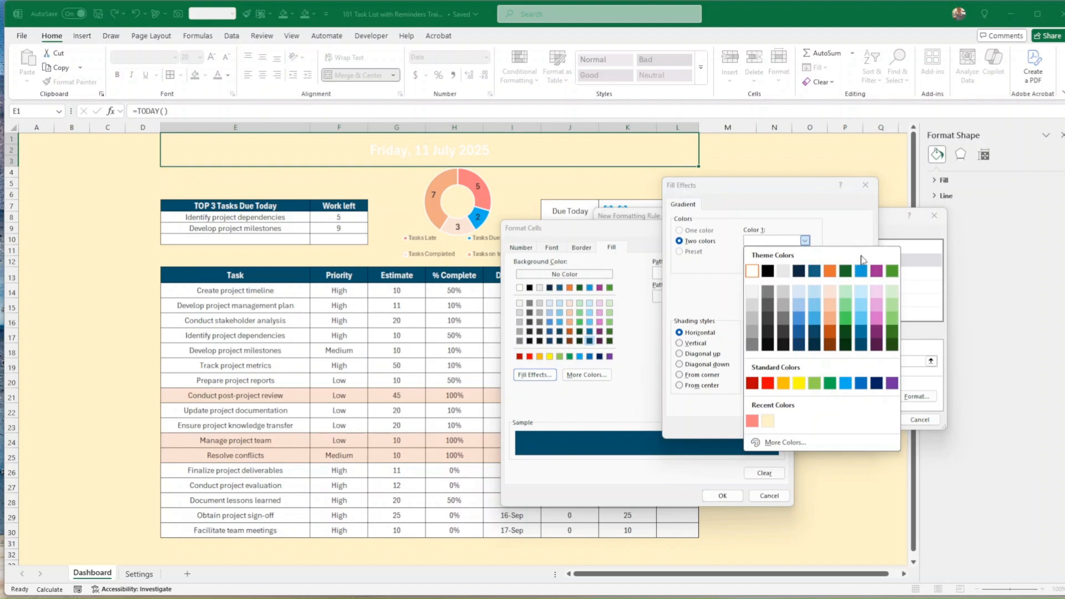
pyautogui.click(861, 271)
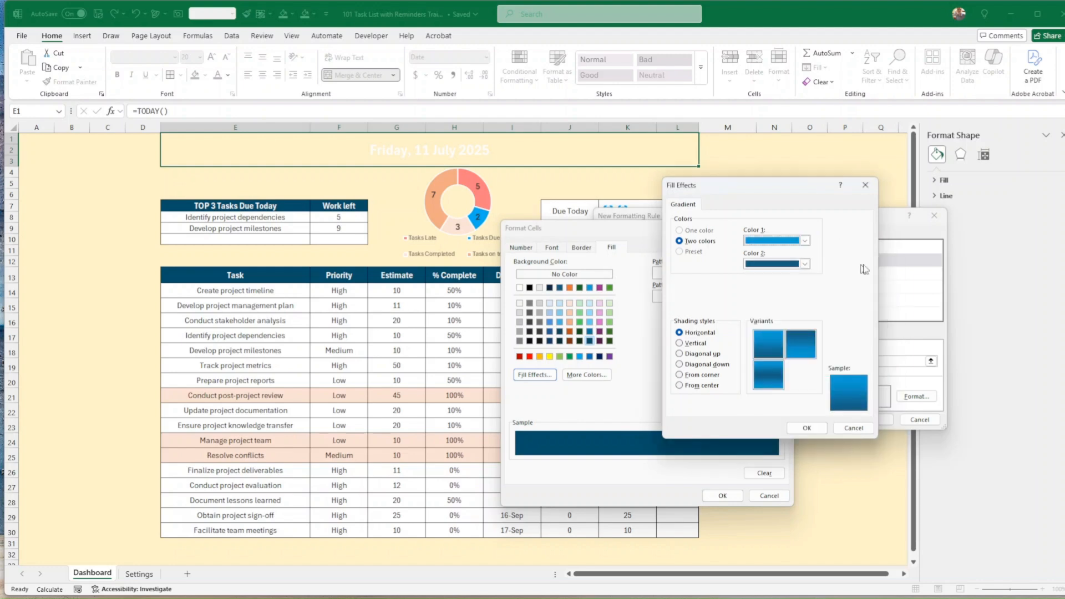
pyautogui.click(757, 332)
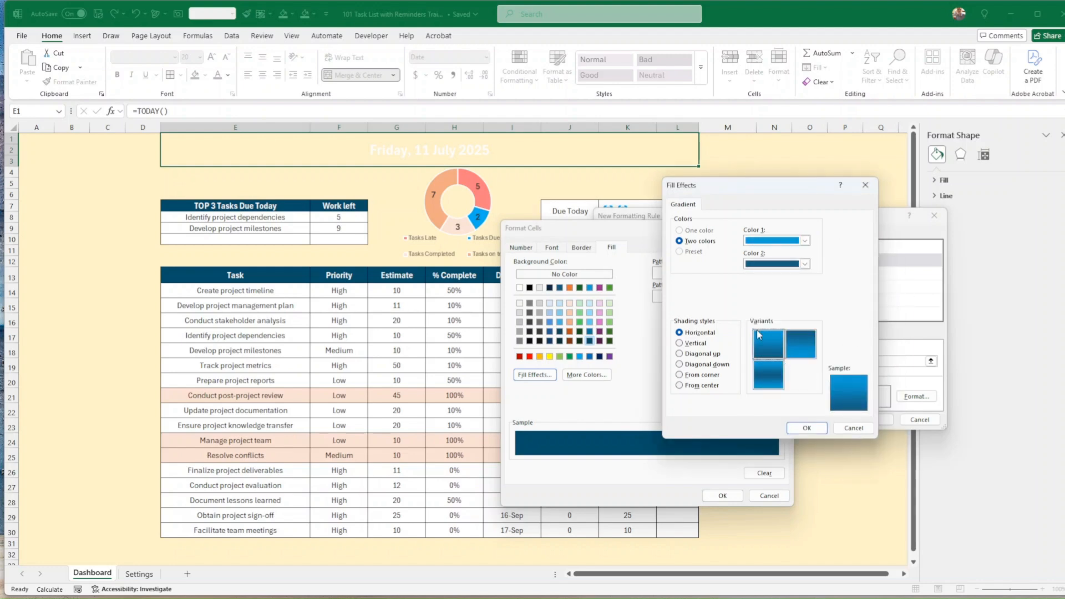
pyautogui.click(807, 428)
pyautogui.click(721, 495)
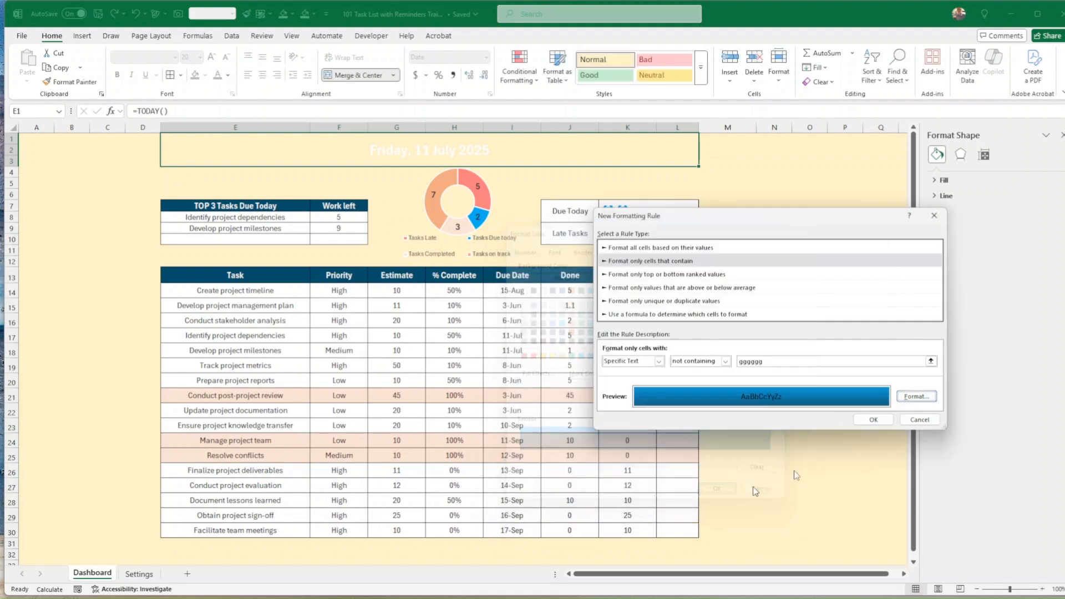
pyautogui.click(874, 420)
pyautogui.click(808, 426)
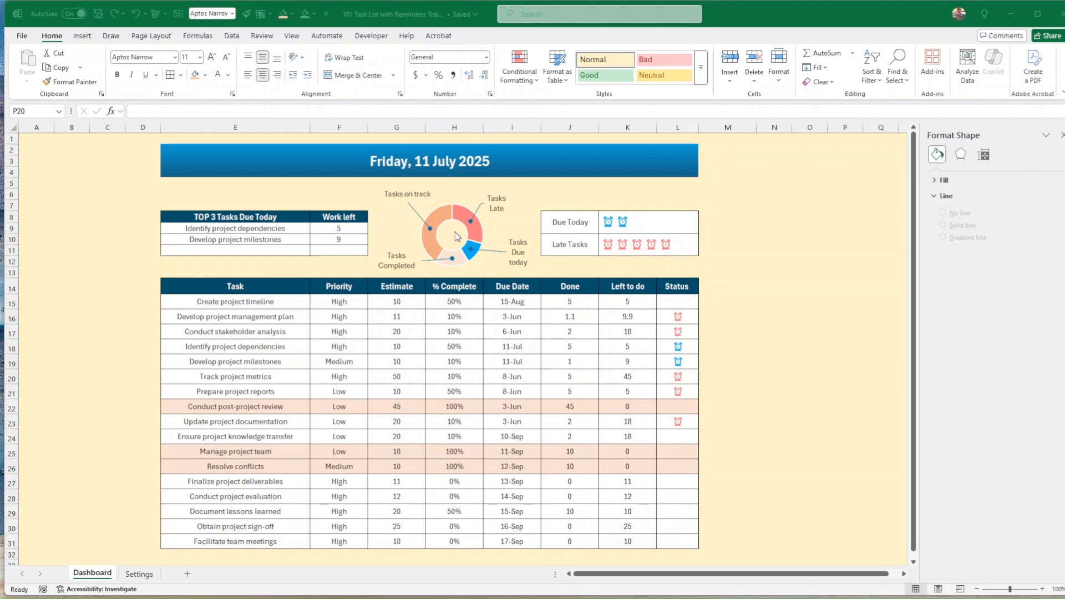
# Examine which contents are enabled in the label options of the doughnut chart's data labels.
pyautogui.click(483, 232)
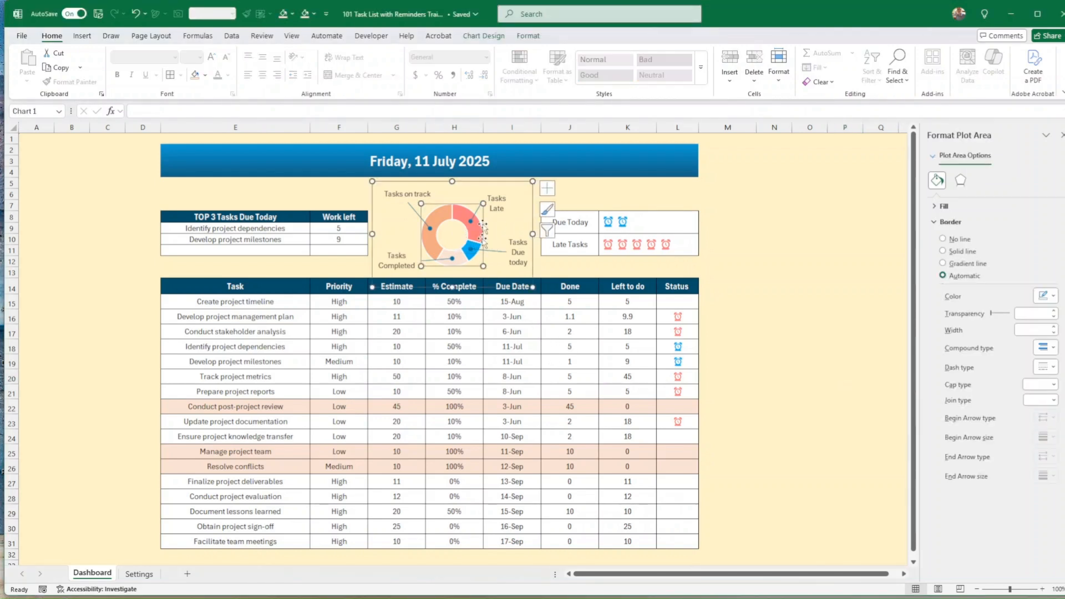
pyautogui.moveTo(480, 233)
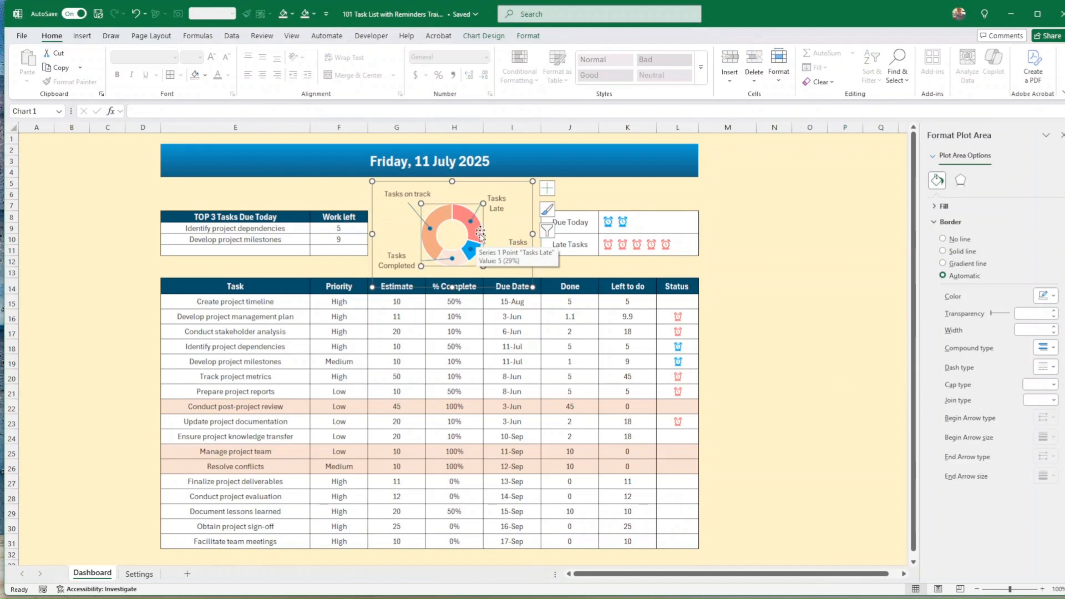
pyautogui.click(497, 209)
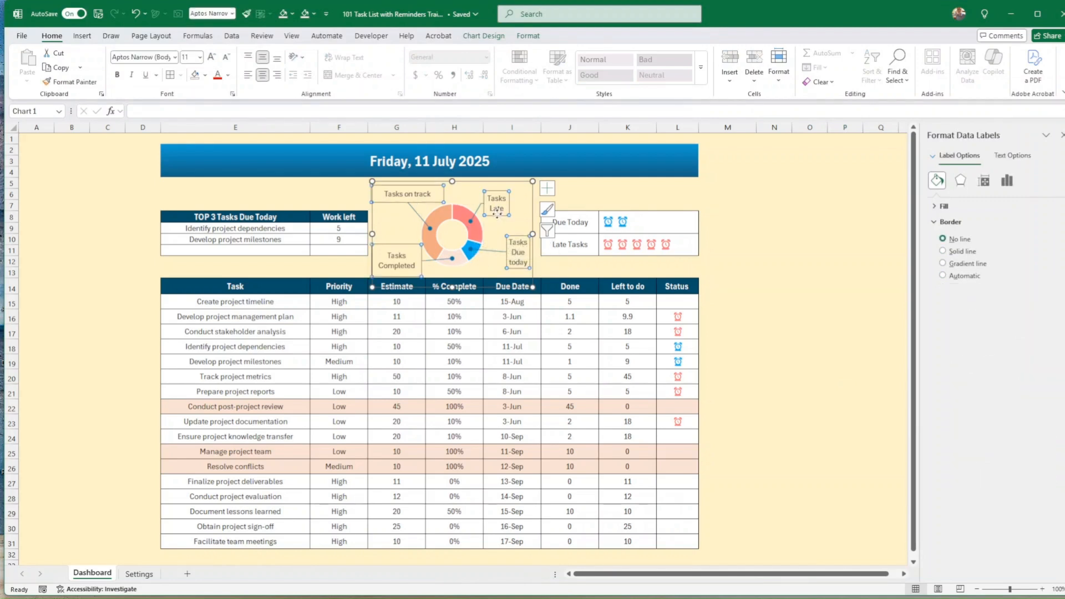
pyautogui.rightClick(497, 217)
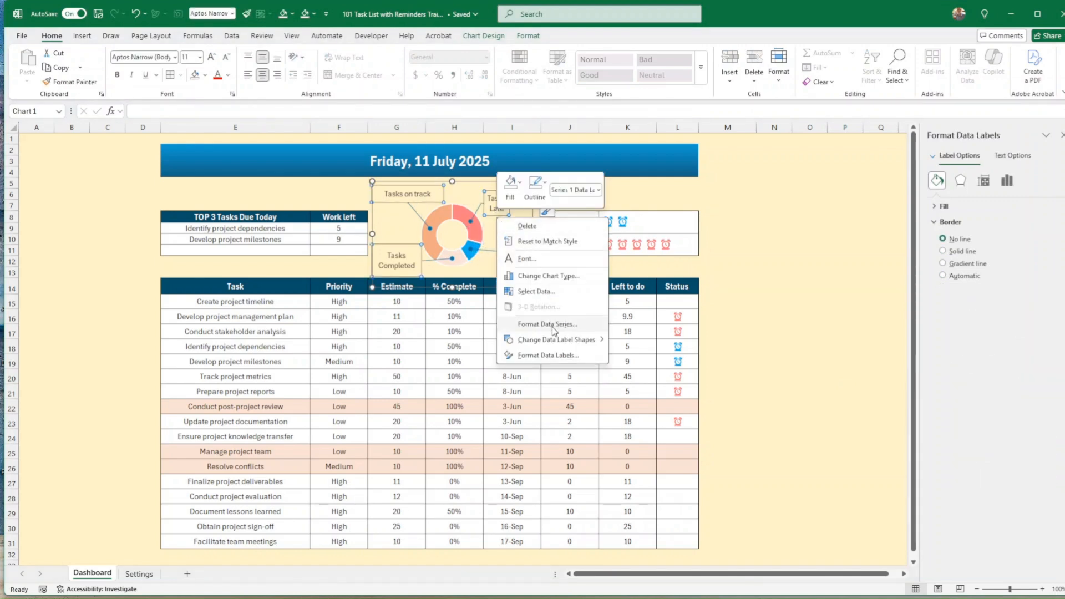
pyautogui.click(549, 355)
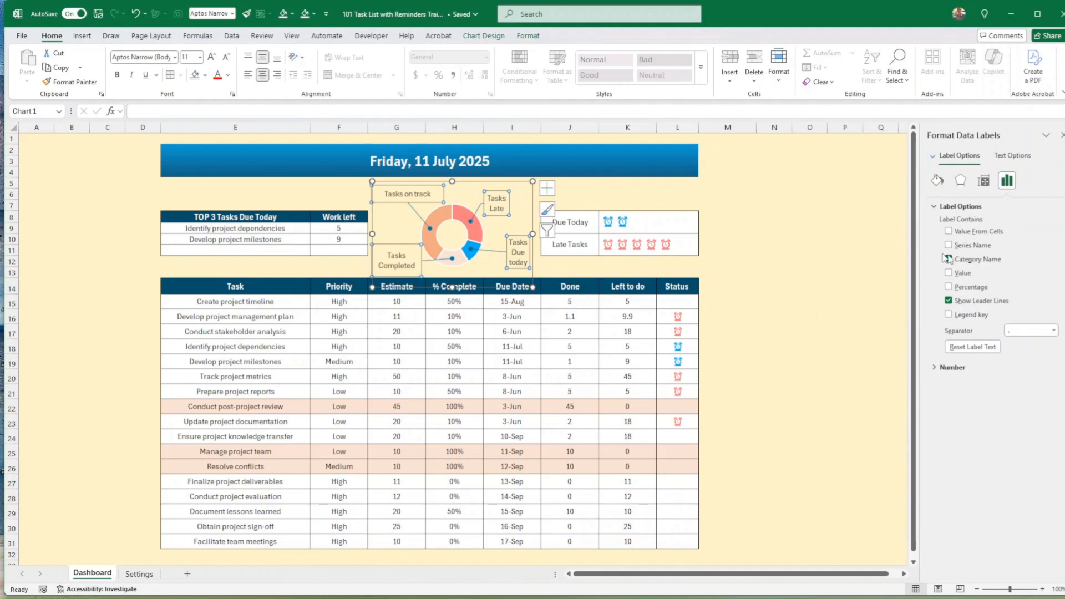
pyautogui.click(797, 346)
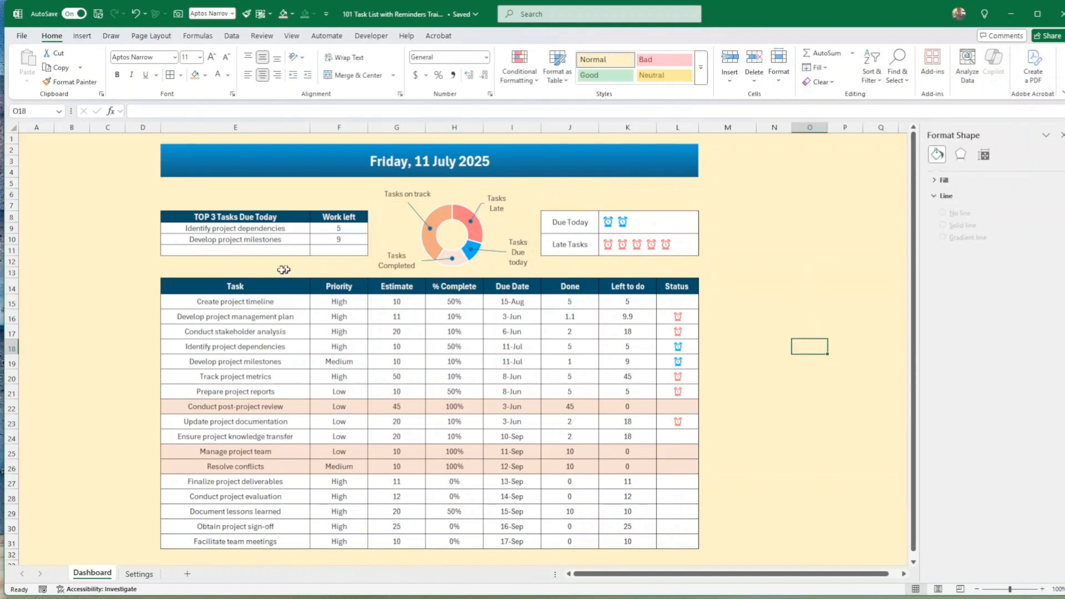
# Fill the task table's header row E14:L14 and the Top 3 Tasks header cells E8:F8 with the darker blue theme color.
pyautogui.moveTo(237, 286); pyautogui.dragTo(669, 290)
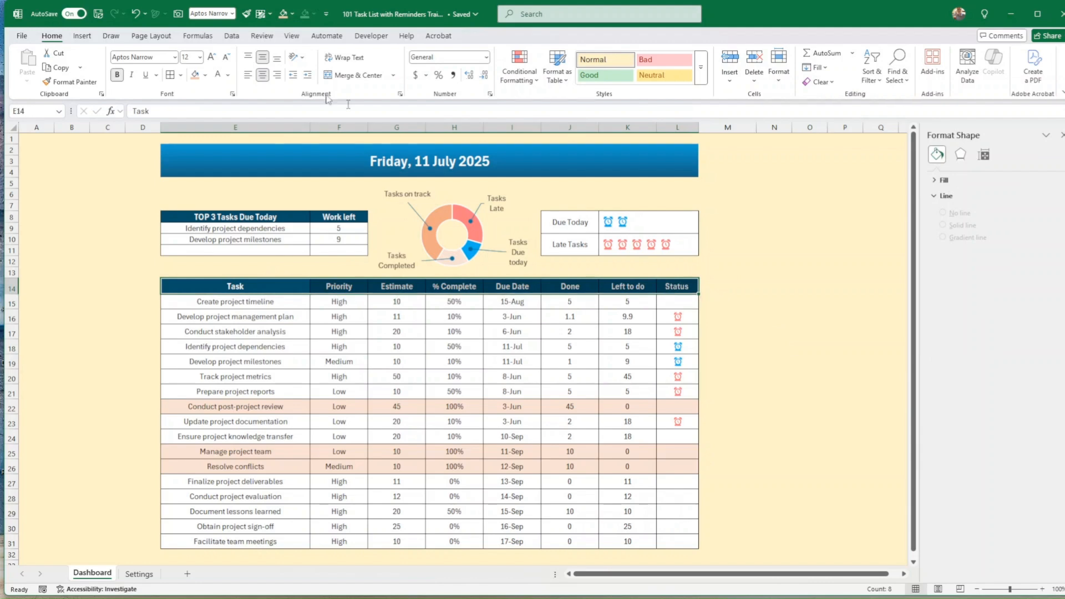
pyautogui.click(204, 74)
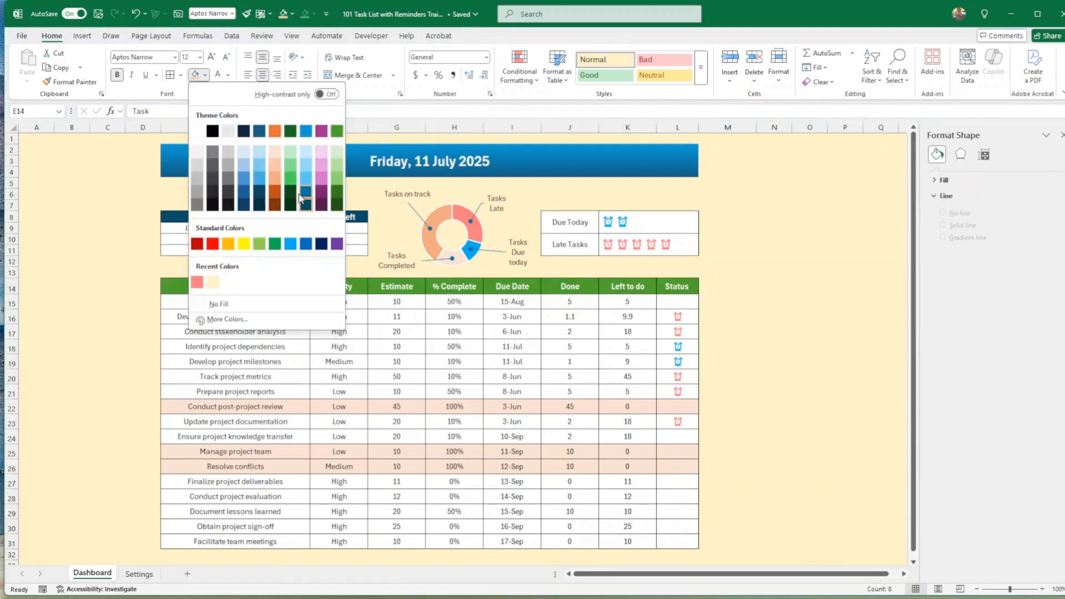
pyautogui.click(305, 193)
pyautogui.moveTo(335, 217); pyautogui.dragTo(273, 215)
pyautogui.click(197, 75)
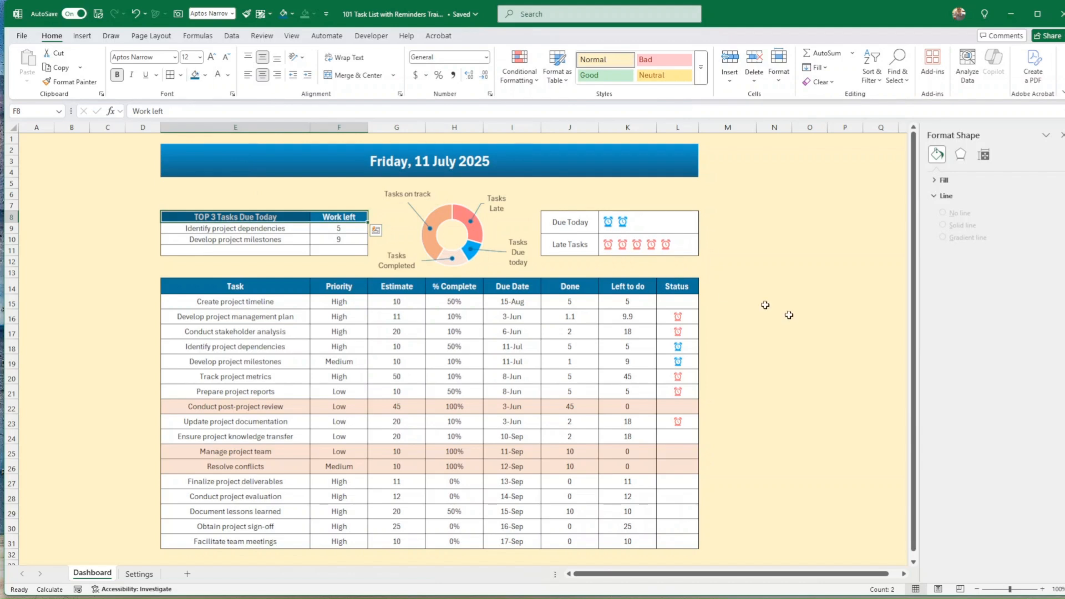
pyautogui.click(806, 318)
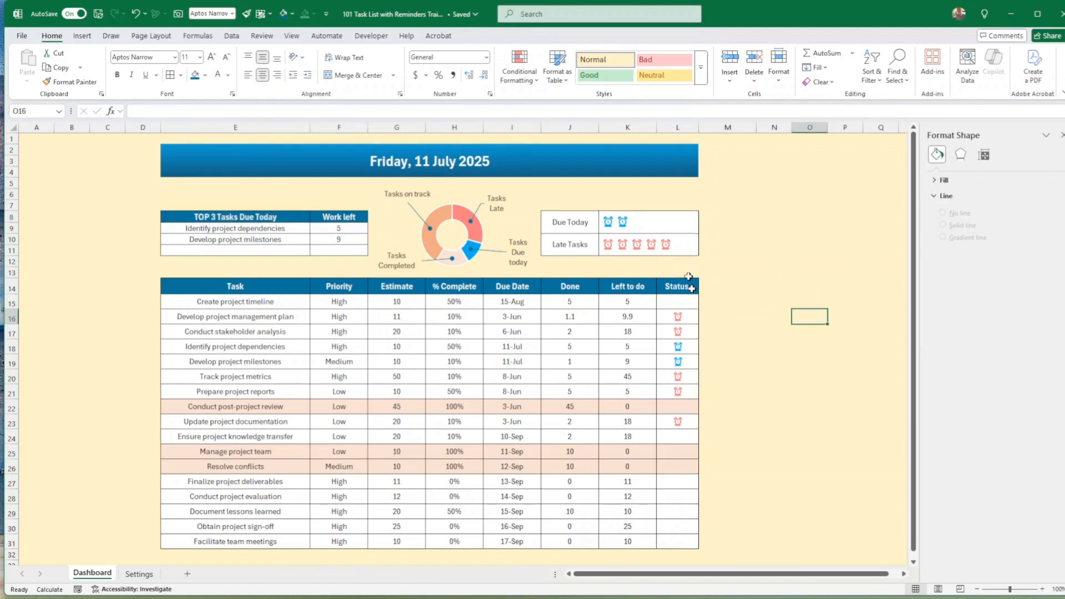
pyautogui.click(735, 364)
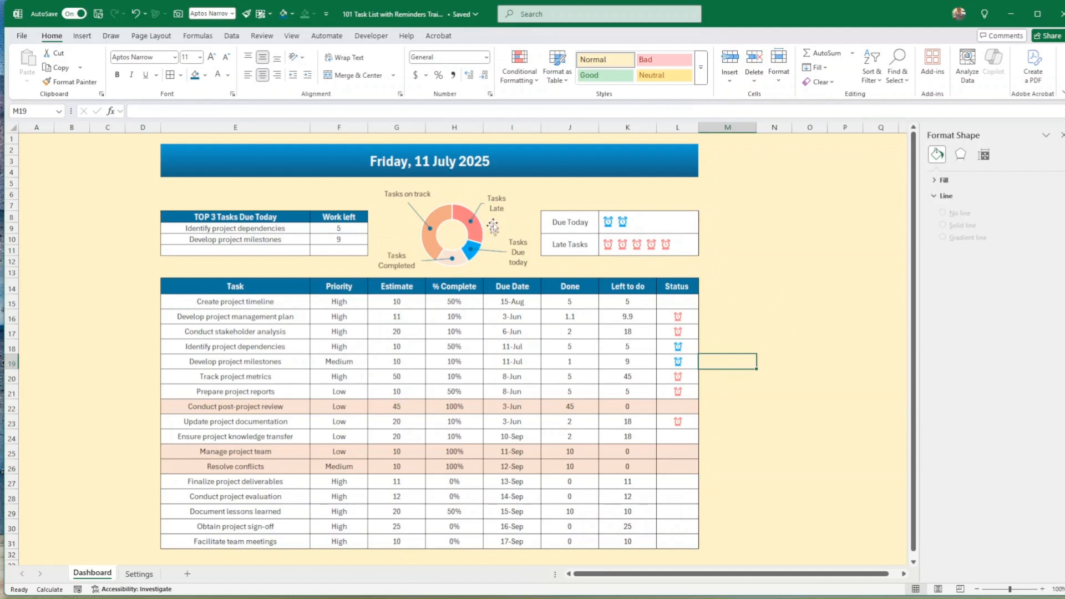
pyautogui.click(732, 304)
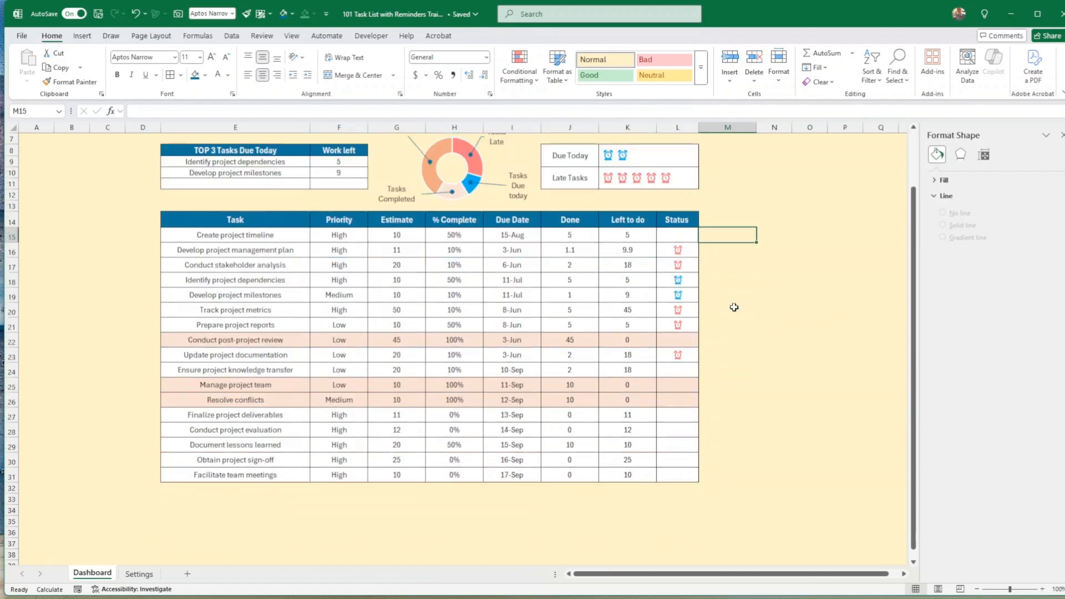